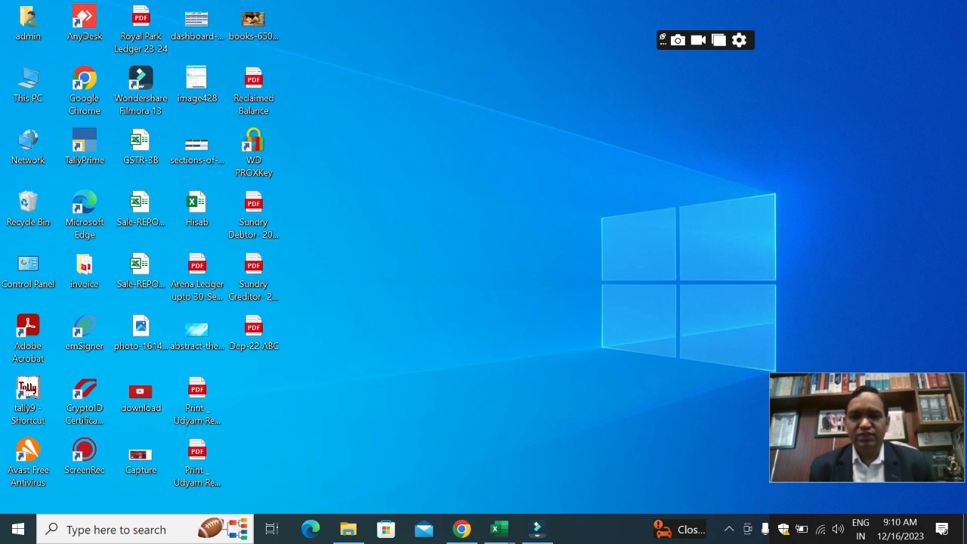
# Step: Switch to the GSTR-3B workbook in Excel
pyautogui.moveTo(499, 529)
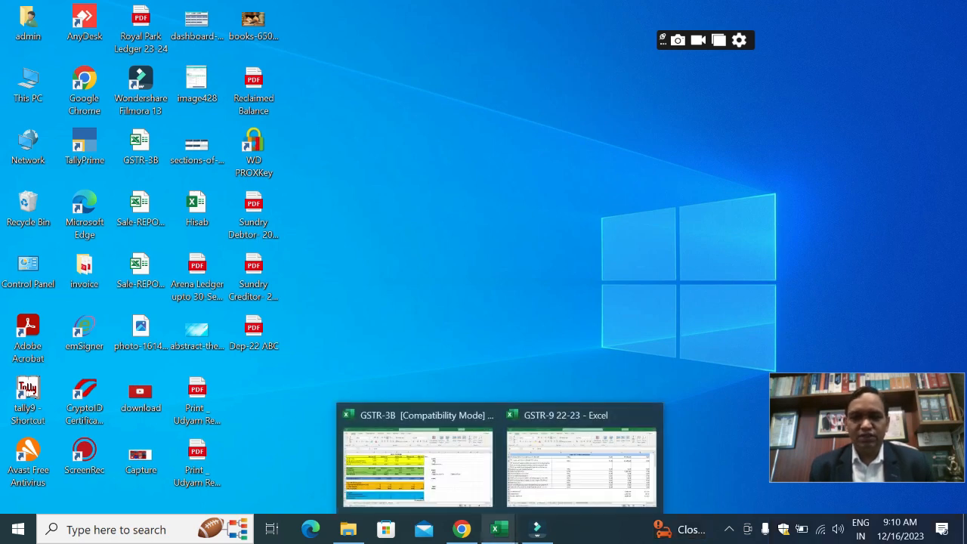
pyautogui.moveTo(417, 460)
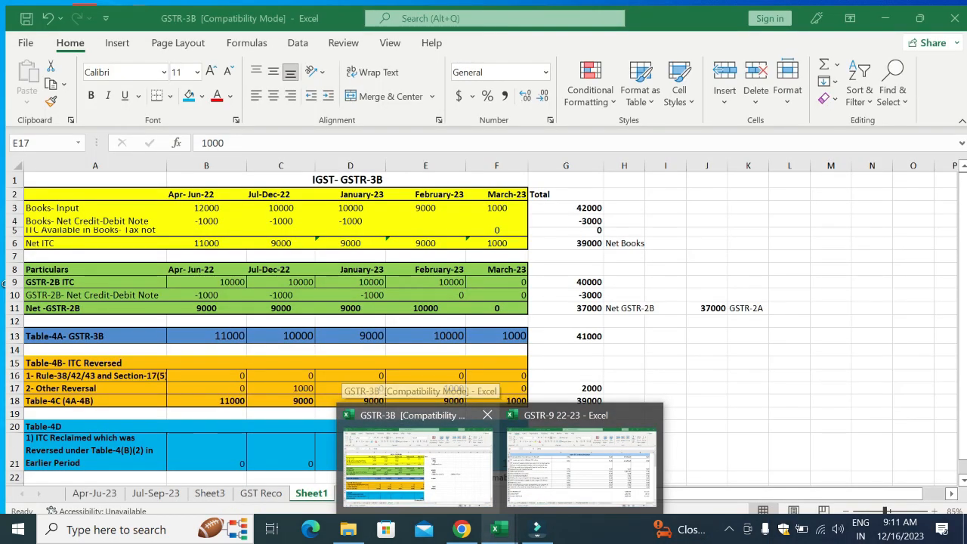
pyautogui.click(418, 460)
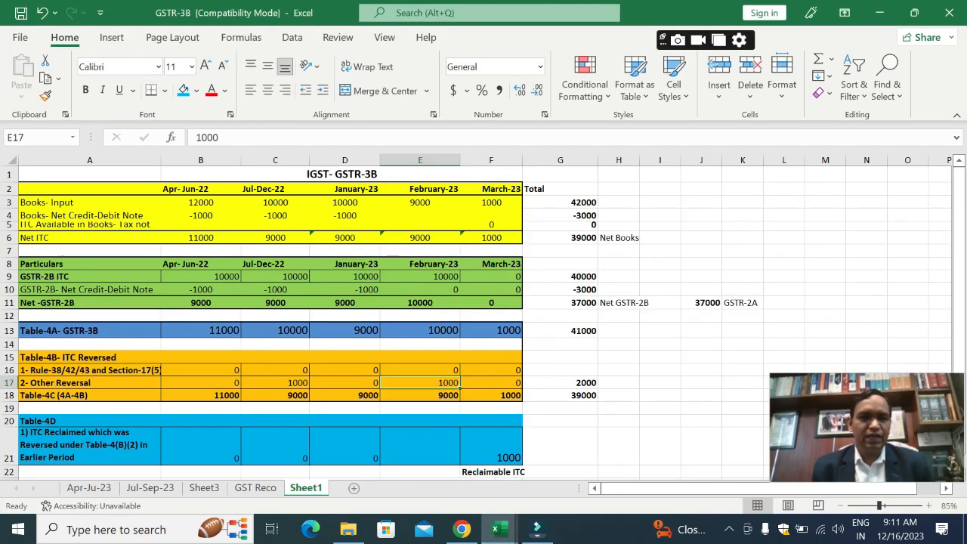
# Step: Add outside borders around the Apr-Jun-22 range B2:B21, the Jul-Dec-22 range C2:C21 and the January-to-March-23 block D2:F21
pyautogui.moveTo(200, 188); pyautogui.dragTo(200, 457)
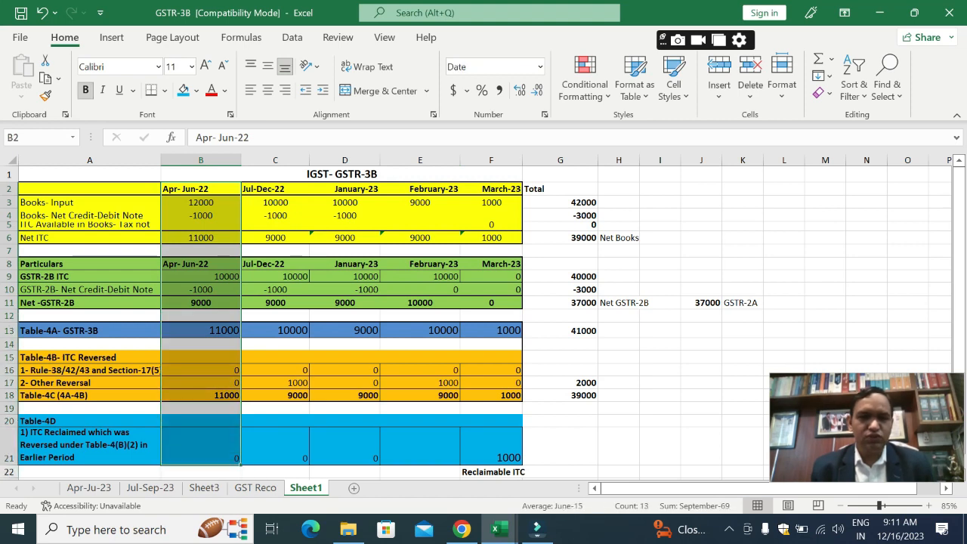
pyautogui.click(164, 90)
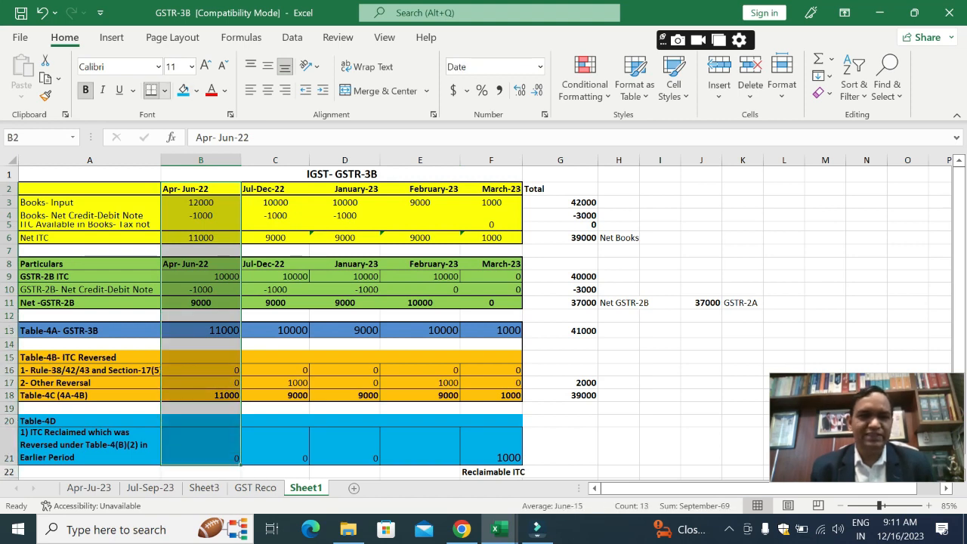
pyautogui.click(215, 291)
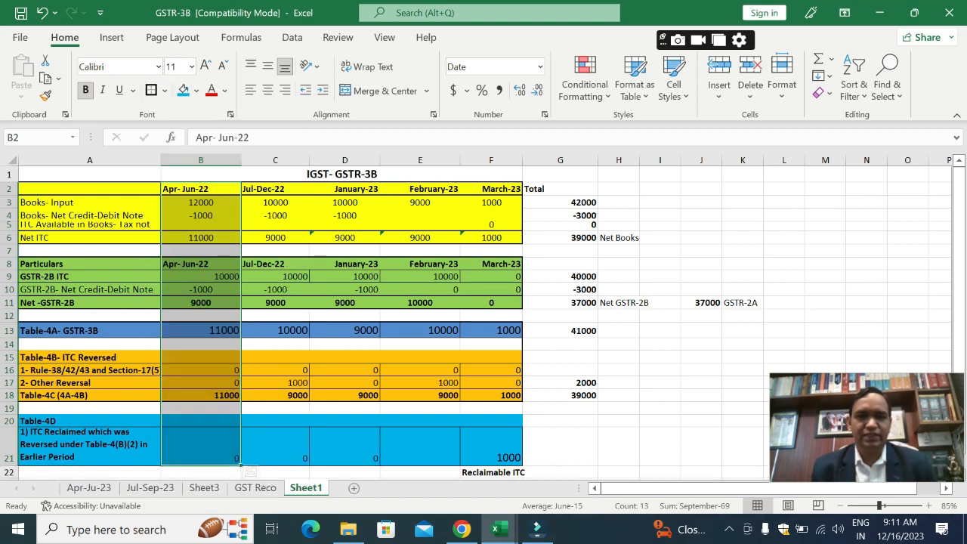
pyautogui.moveTo(275, 188); pyautogui.dragTo(305, 459)
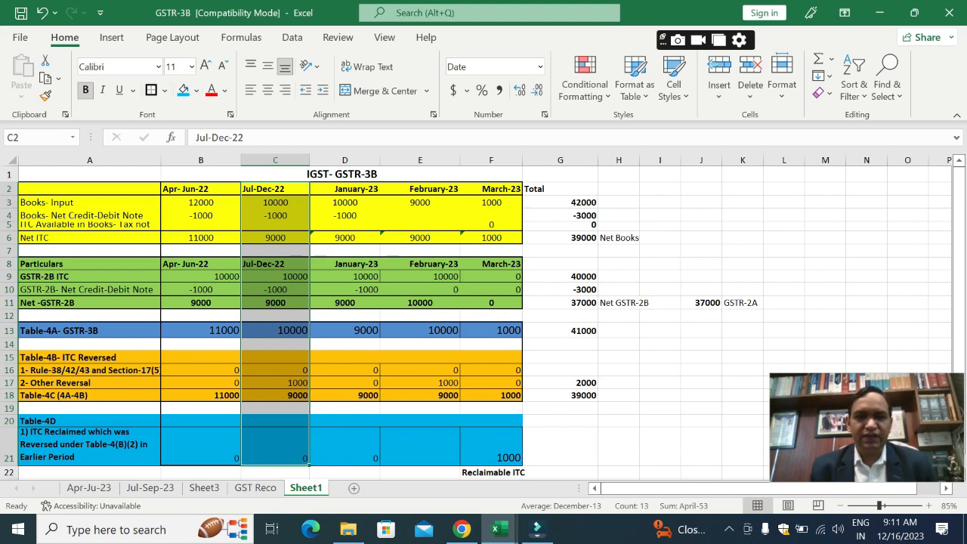
pyautogui.moveTo(344, 188); pyautogui.dragTo(491, 457)
pyautogui.click(559, 276)
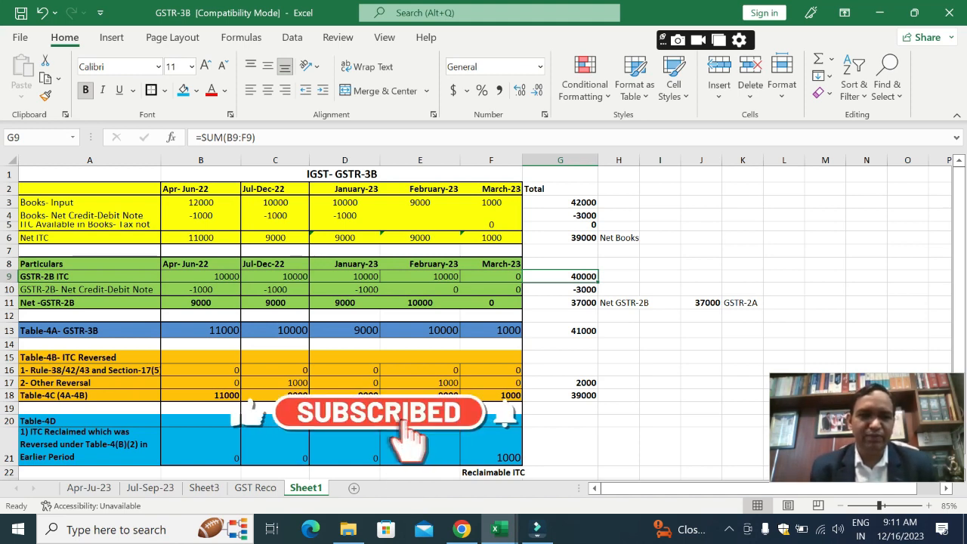
# Step: Increase the font size of the Books- Input and Books- Net Credit-Debit Note labels in A3:A4 to 14
pyautogui.moveTo(89, 189); pyautogui.dragTo(89, 250)
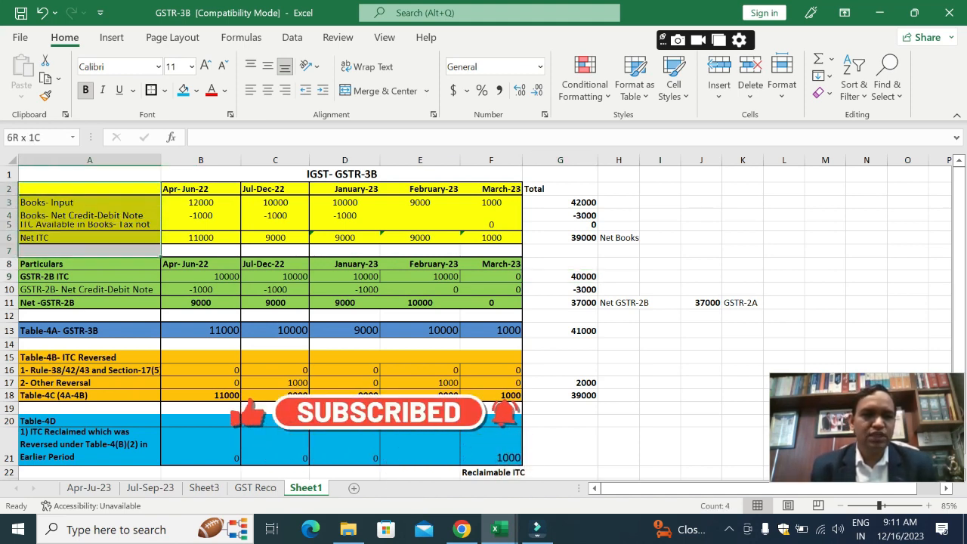
pyautogui.press('Down')
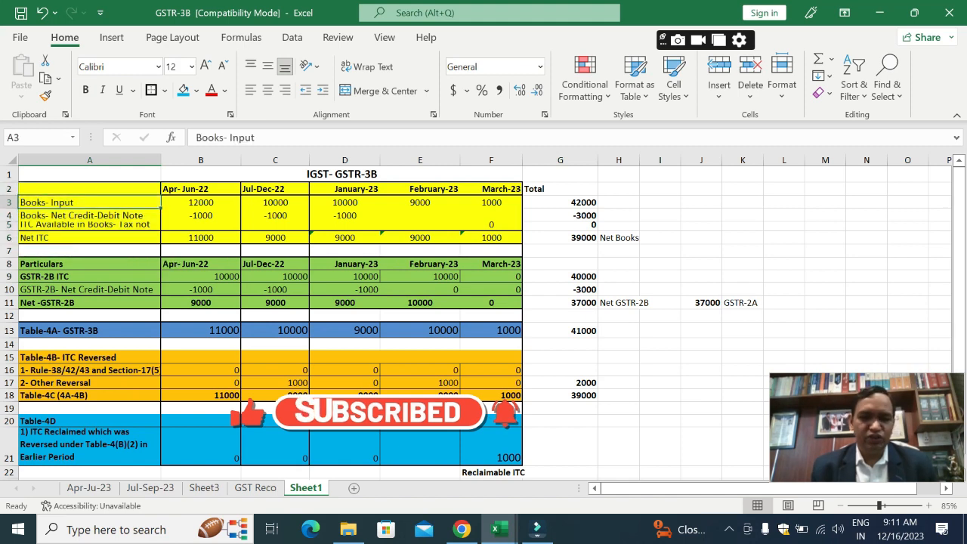
pyautogui.hotkey('shift', 'Down')
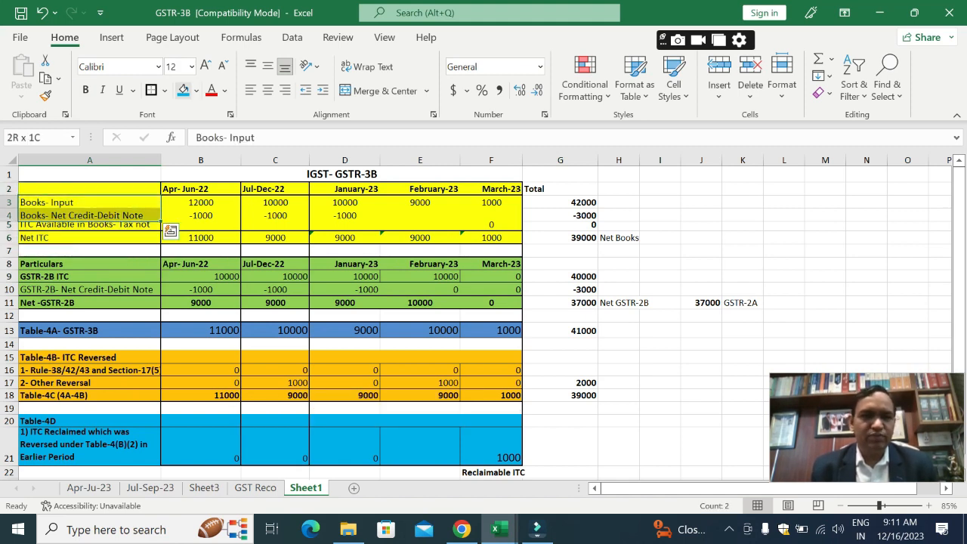
pyautogui.click(205, 66)
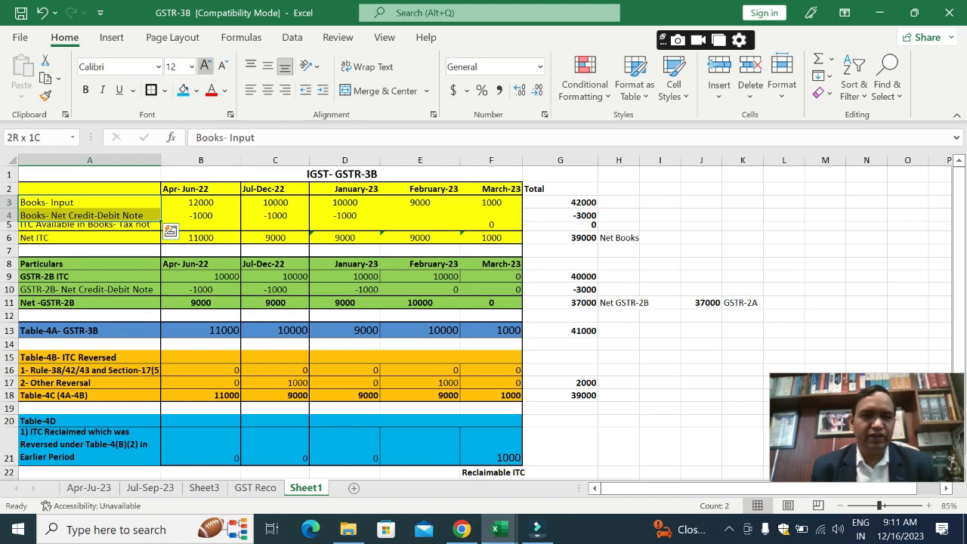
pyautogui.click(89, 295)
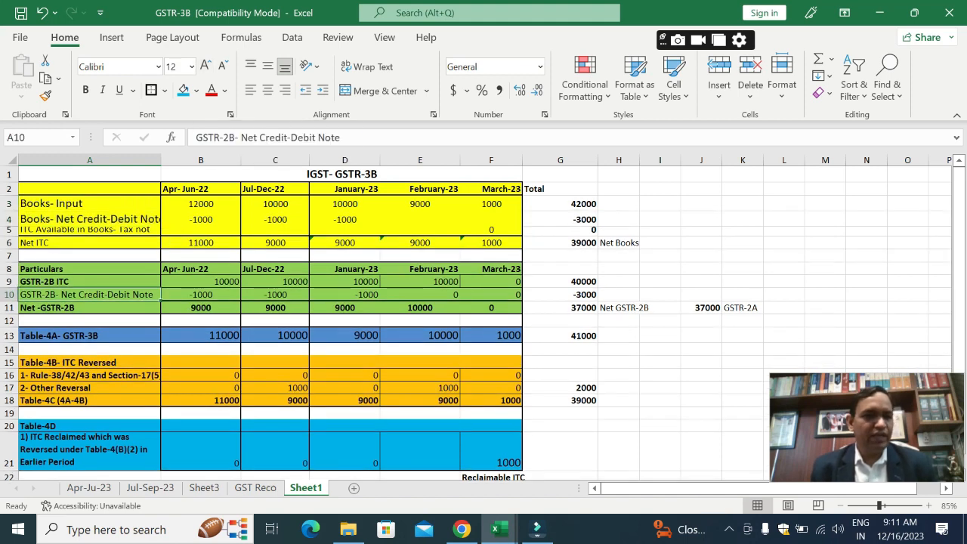
# Step: Examine the books ITC row labels in A3:A5 and the GSTR-2B ITC and credit-debit note labels in A9:A10
pyautogui.click(89, 204)
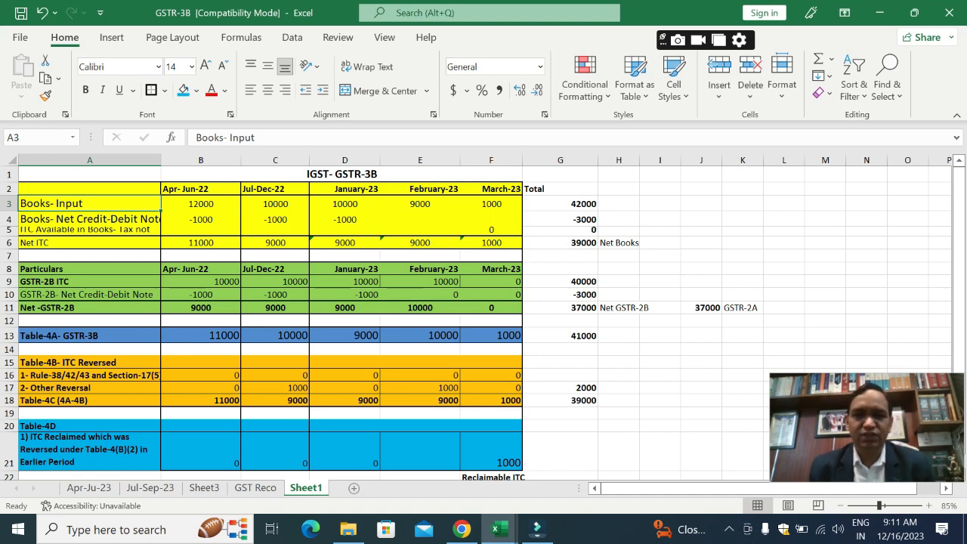
pyautogui.click(89, 219)
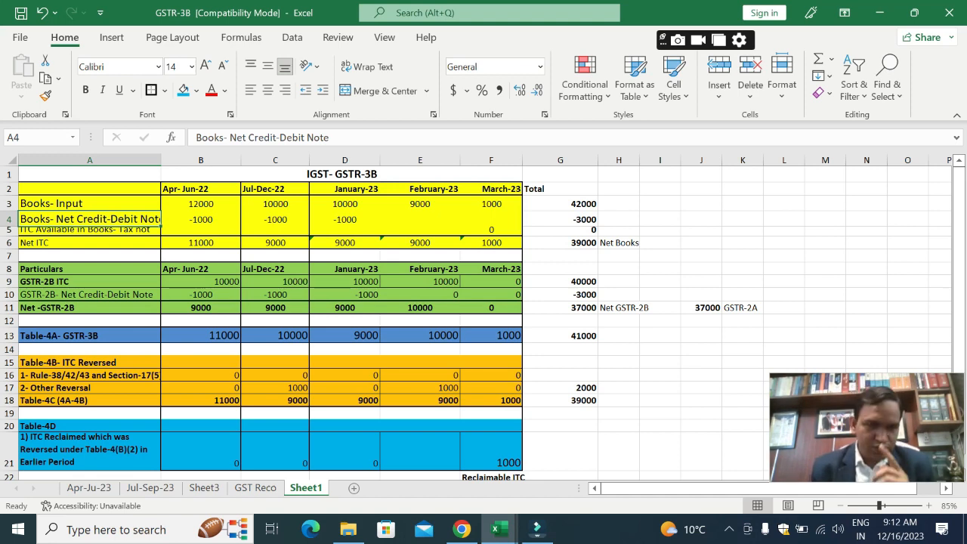
pyautogui.click(89, 231)
pyautogui.press('Right')
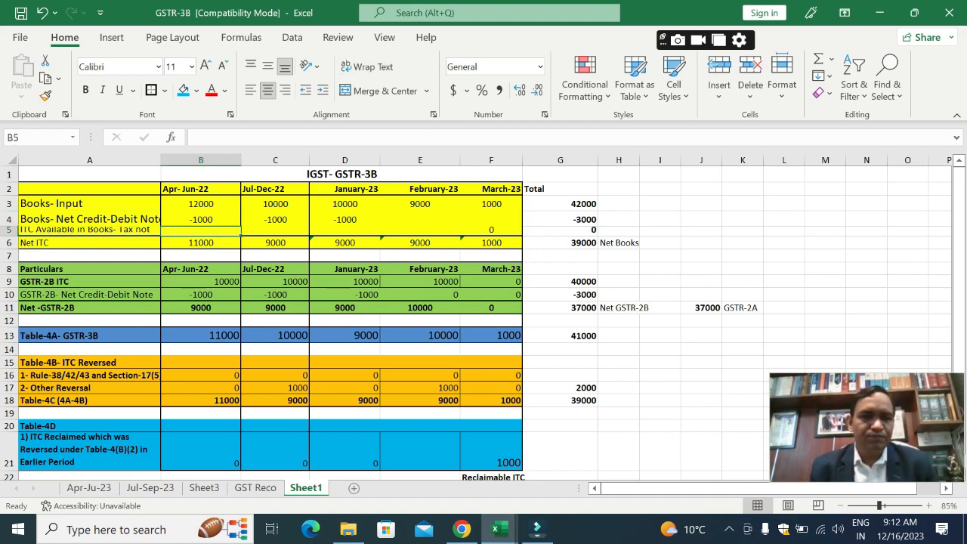
pyautogui.press('Down')
pyautogui.press('Down')
pyautogui.press('Down')
pyautogui.press('Down')
pyautogui.press('Left')
pyautogui.press('Up')
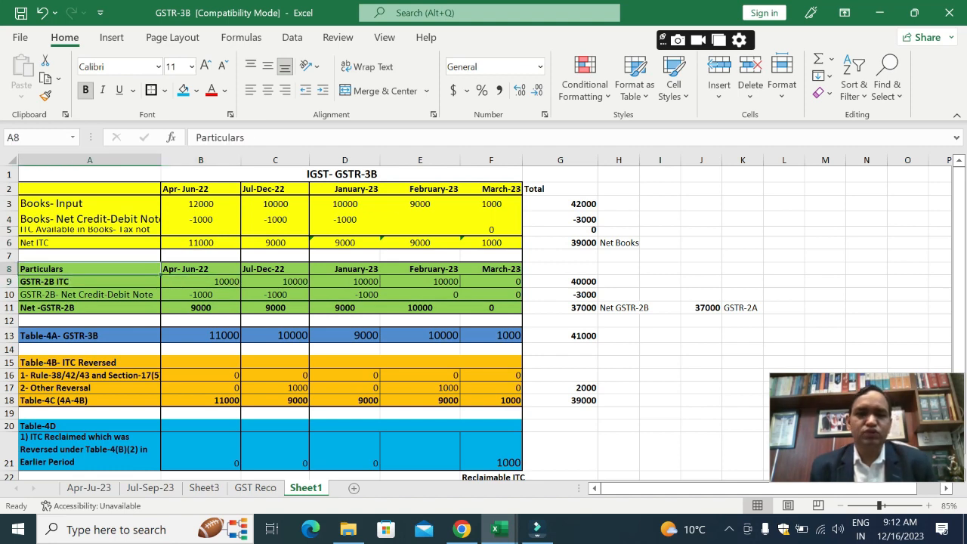
pyautogui.press('Down')
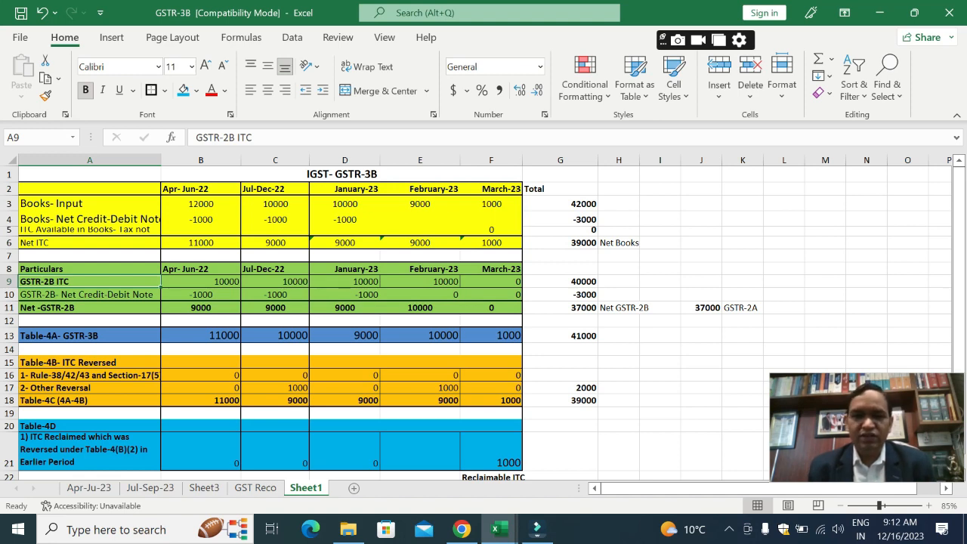
pyautogui.click(89, 294)
# Step: Examine the Table-4A, Table-4B reversal, Table-4C and Table-4D rows of the GSTR-3B summary, including the Apr-Jun-22 formula for Table-4C
pyautogui.click(89, 336)
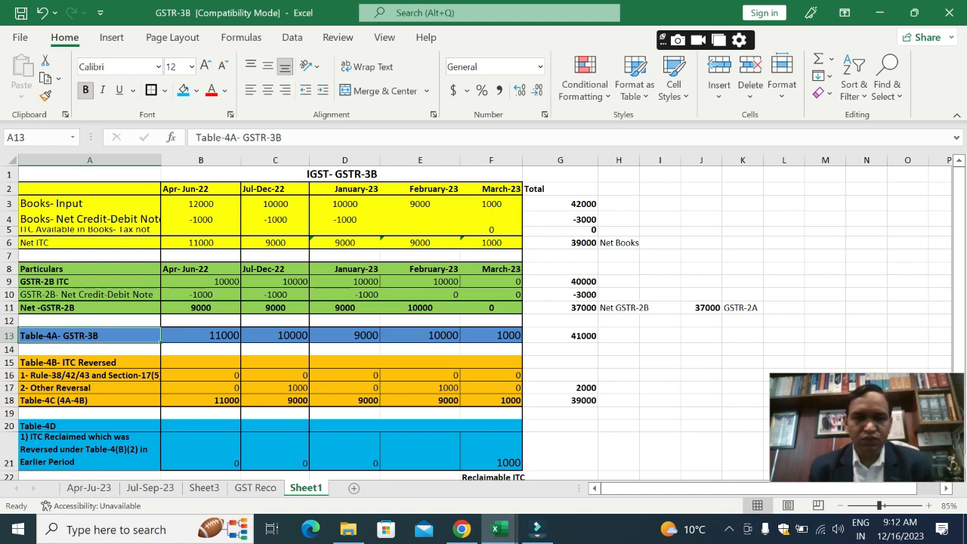
pyautogui.press('Right')
pyautogui.press('Left')
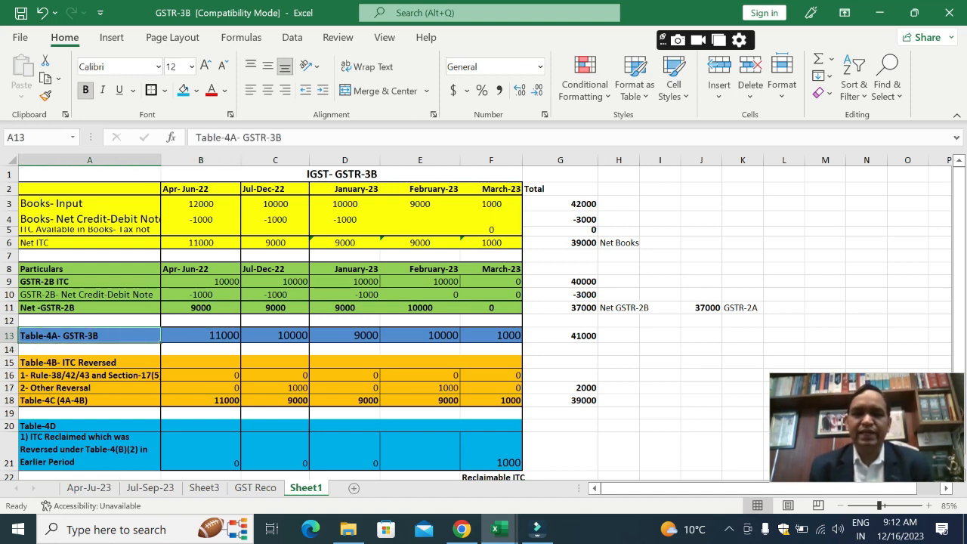
pyautogui.press('Right')
pyautogui.press('Left')
pyautogui.press('Down')
pyautogui.press('Down')
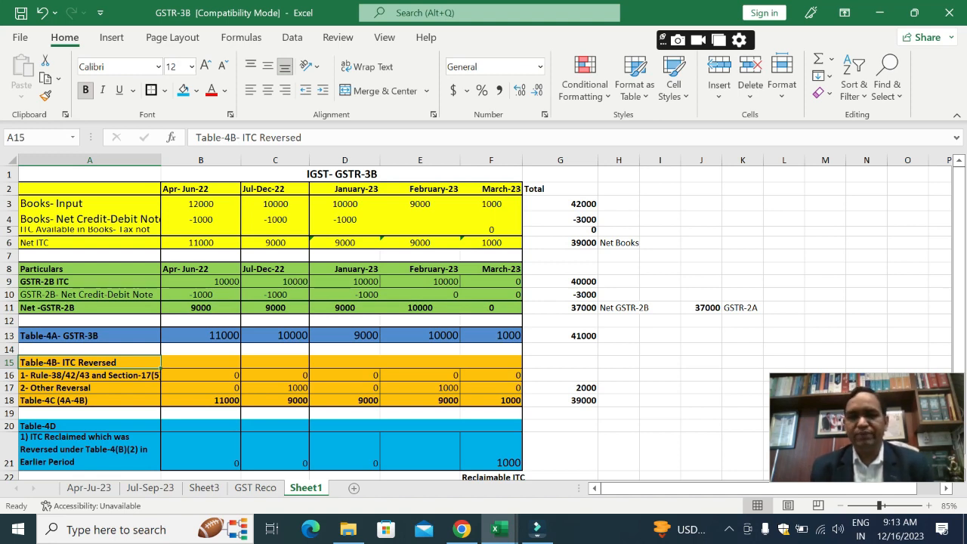
pyautogui.click(89, 376)
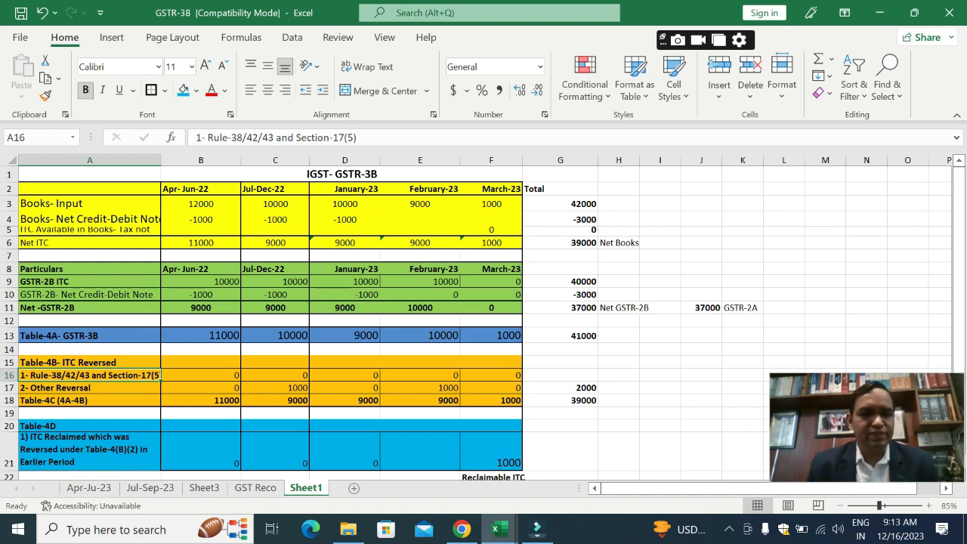
pyautogui.click(89, 388)
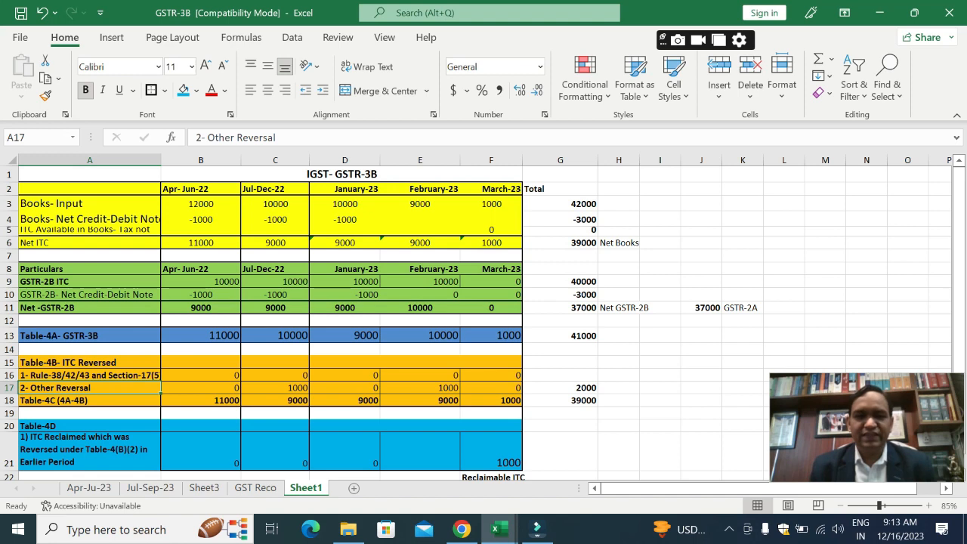
pyautogui.click(89, 375)
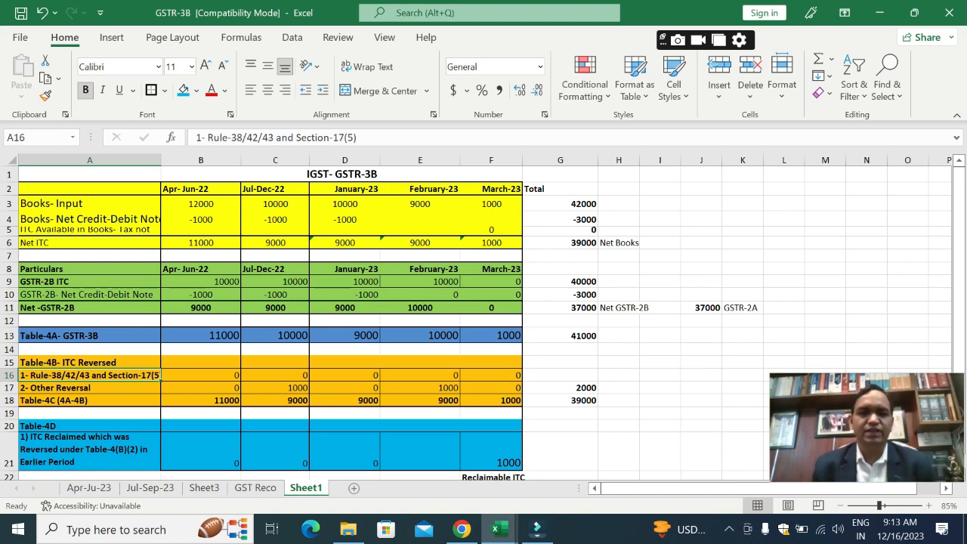
pyautogui.click(89, 387)
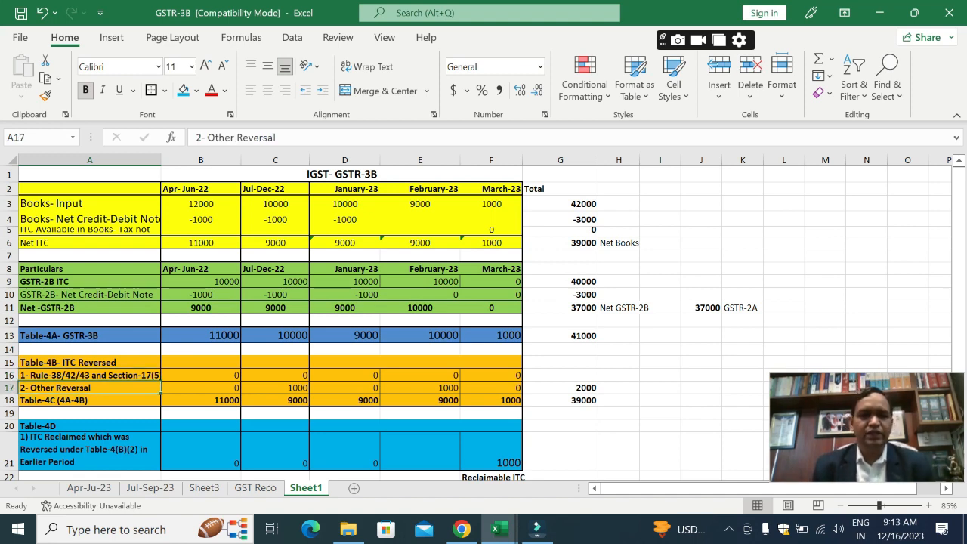
pyautogui.click(90, 401)
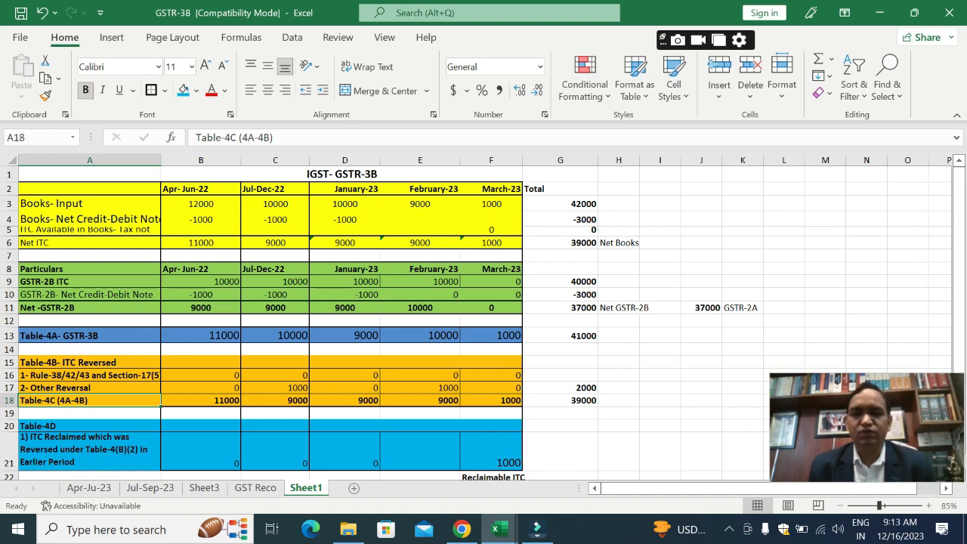
pyautogui.click(201, 400)
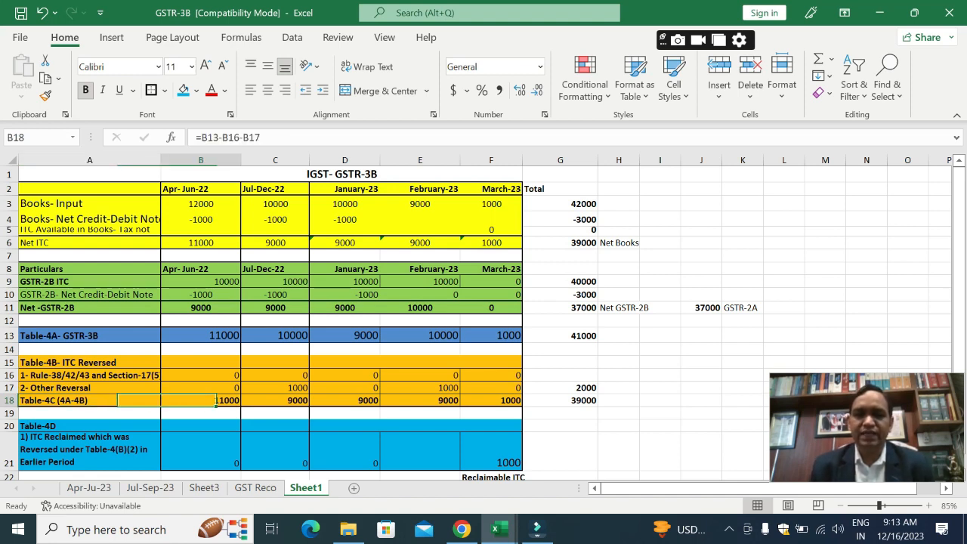
pyautogui.click(89, 401)
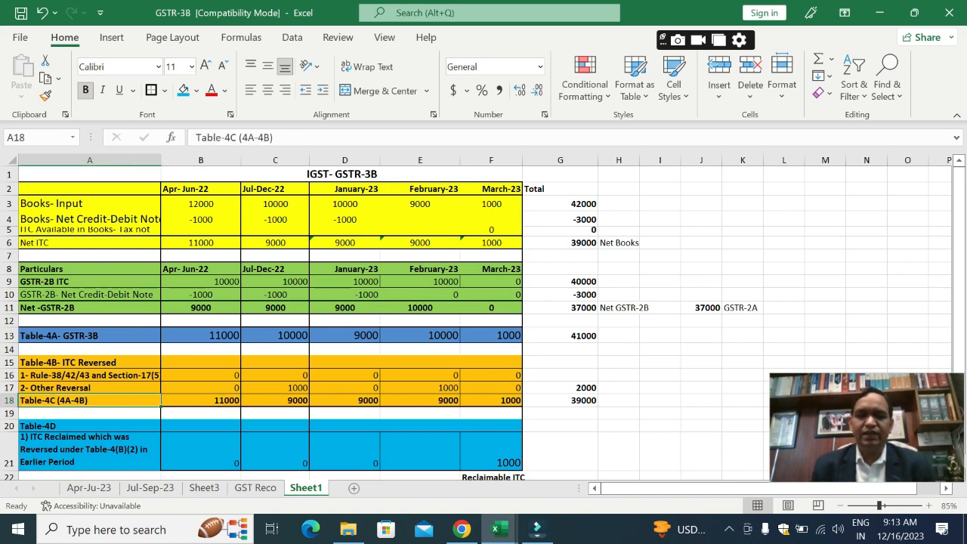
pyautogui.press('Down')
pyautogui.press('Down')
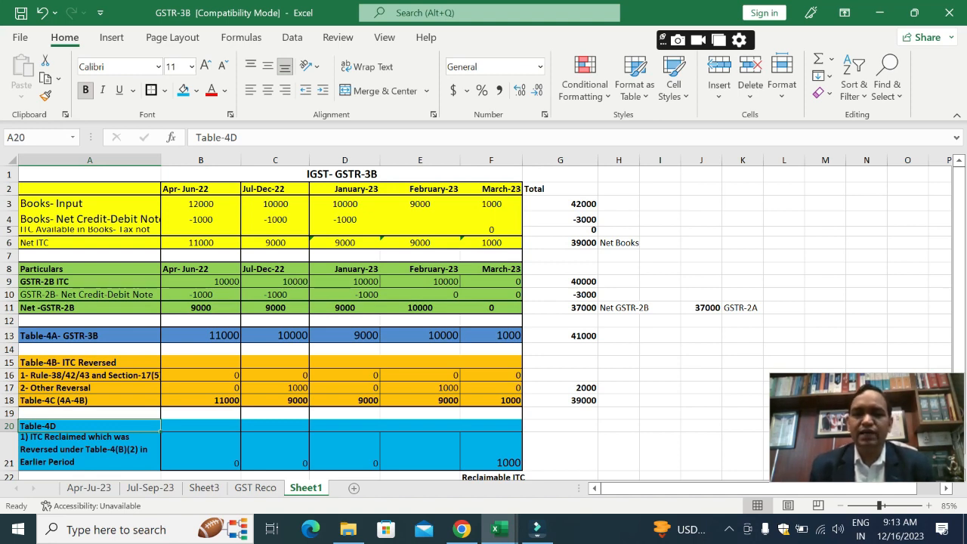
# Step: Go back to the books section and examine the Apr-Jun-22 input and net credit-debit note entries in B3:B4
pyautogui.press('Up')
pyautogui.press('Up')
pyautogui.press('Up')
pyautogui.press('Up')
pyautogui.press('Up')
pyautogui.press('Up')
pyautogui.press('Up')
pyautogui.press('Up')
pyautogui.press('Up')
pyautogui.press('Up')
pyautogui.press('Up')
pyautogui.press('Up')
pyautogui.press('Up')
pyautogui.press('Up')
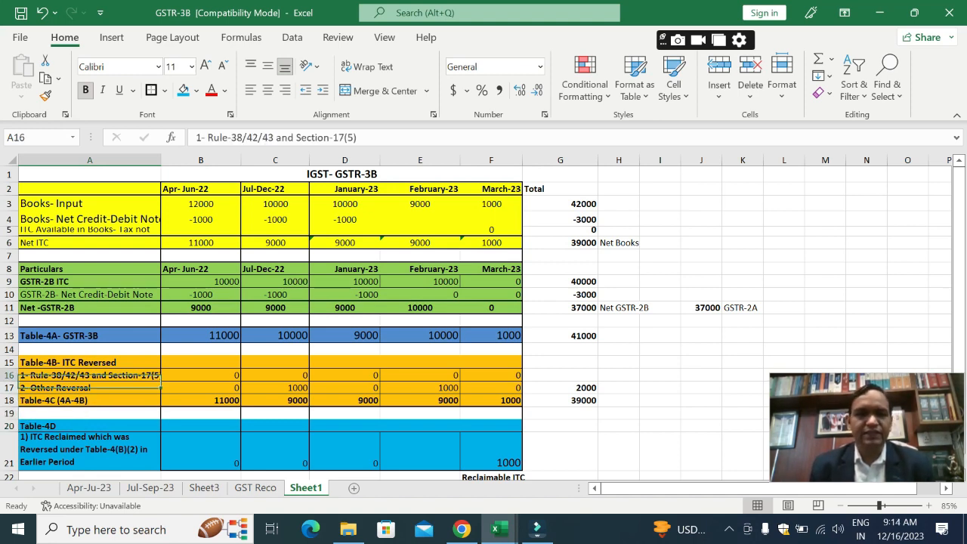
pyautogui.press('Up')
pyautogui.press('Up')
pyautogui.press('Up')
pyautogui.press('Up')
pyautogui.press('Up')
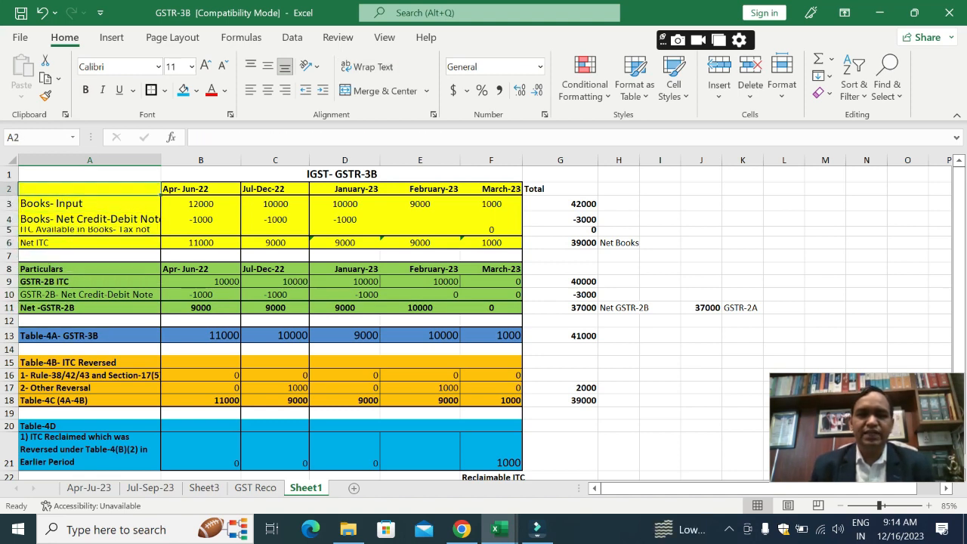
pyautogui.press('Down')
pyautogui.press('Right')
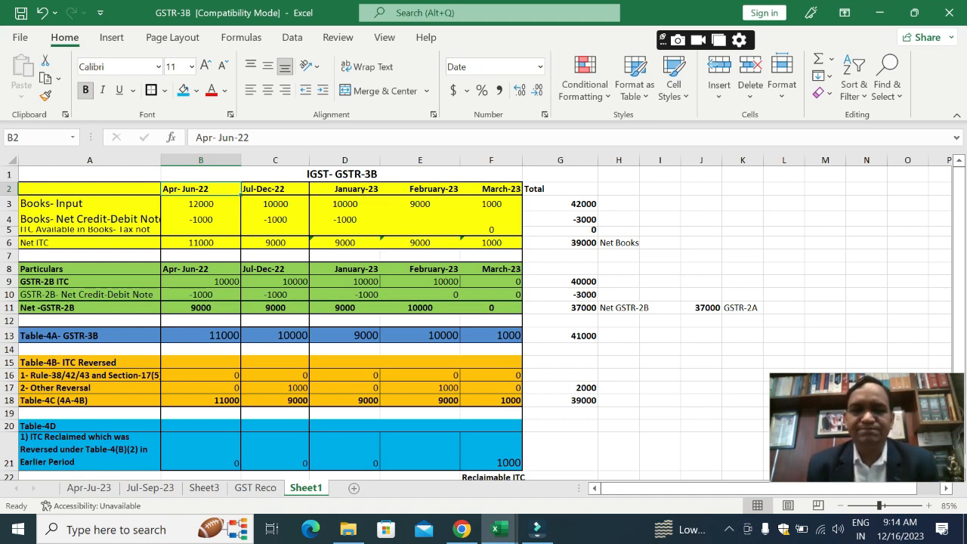
pyautogui.press('Down')
pyautogui.press('Left')
pyautogui.press('Right')
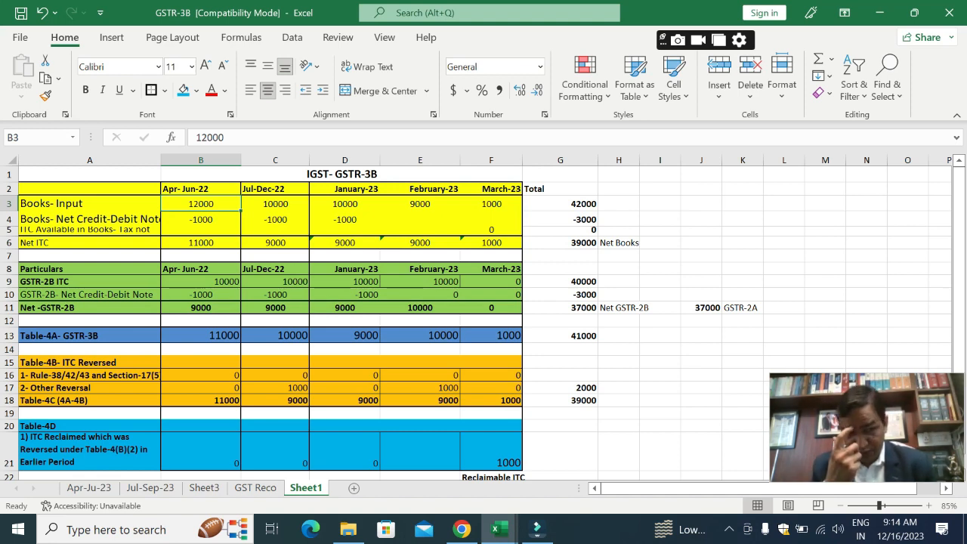
pyautogui.press('Down')
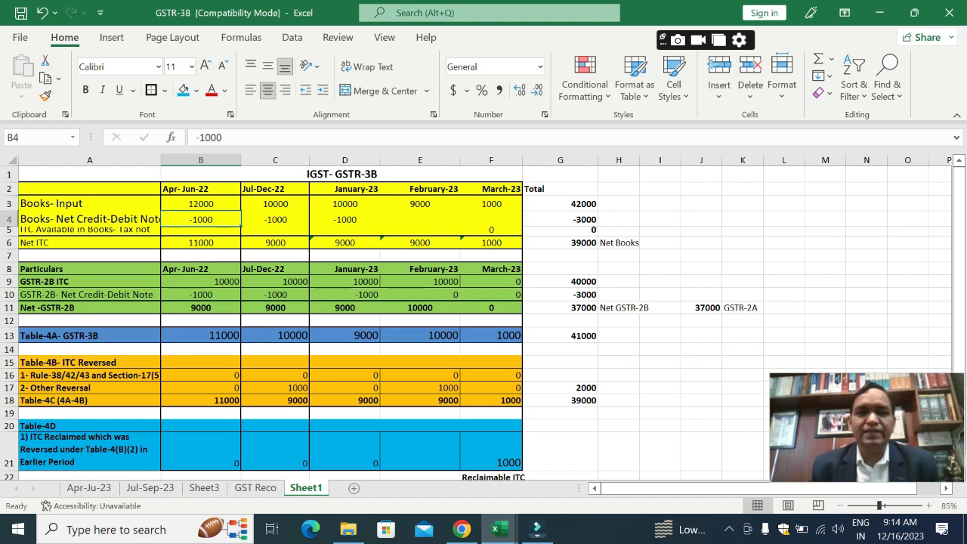
pyautogui.press('Up')
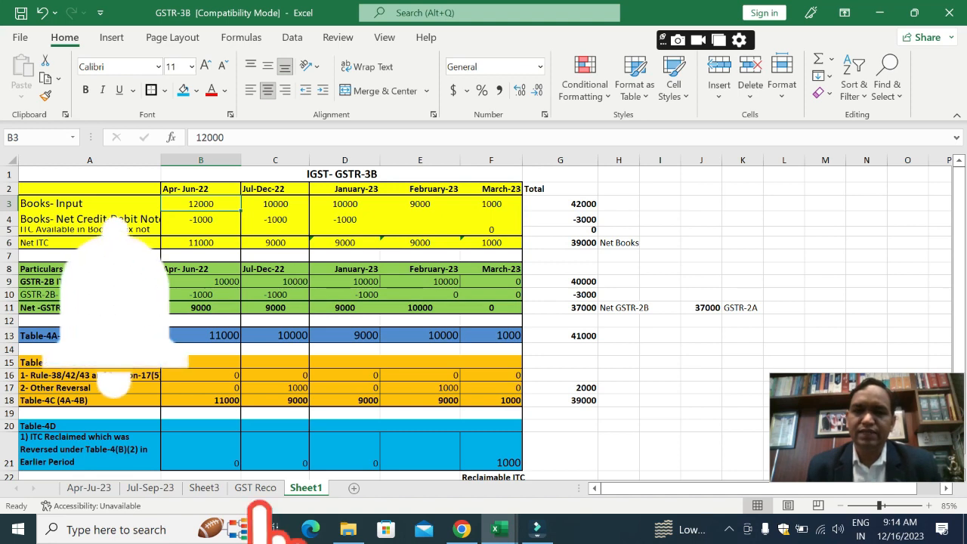
# Step: Examine the Apr-Jun-22 books net credit-debit note entry in B4 and the Net ITC formula in B6
pyautogui.click(201, 220)
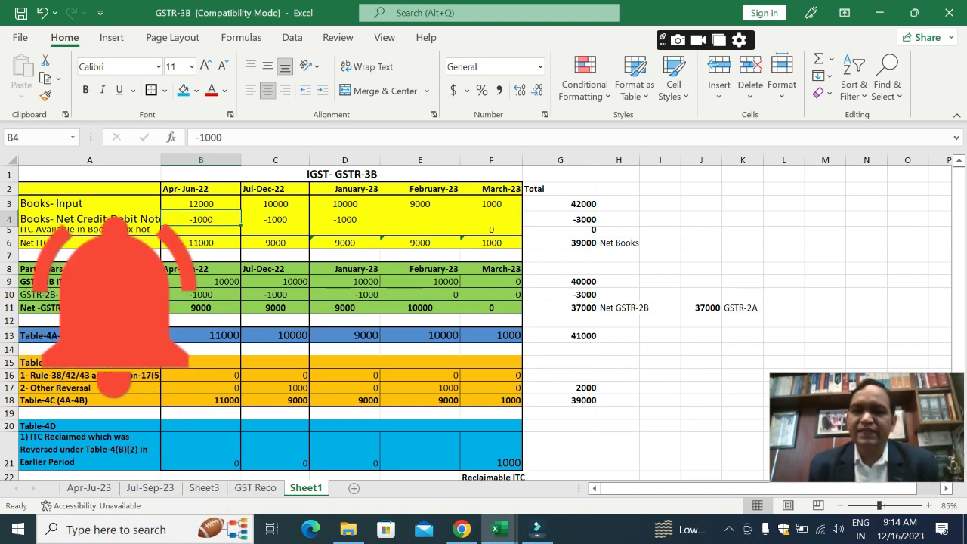
pyautogui.press('Down')
pyautogui.press('Down')
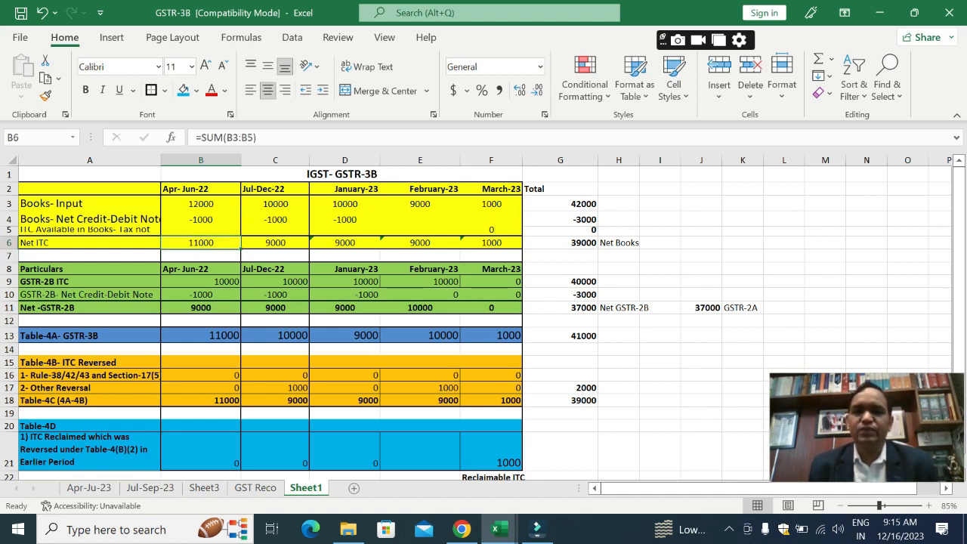
# Step: Examine the Apr-Jun-22 GSTR-2B ITC, its net credit-debit note and the Net-GSTR-2B formula in B9:B11
pyautogui.press('Down')
pyautogui.press('Down')
pyautogui.press('Down')
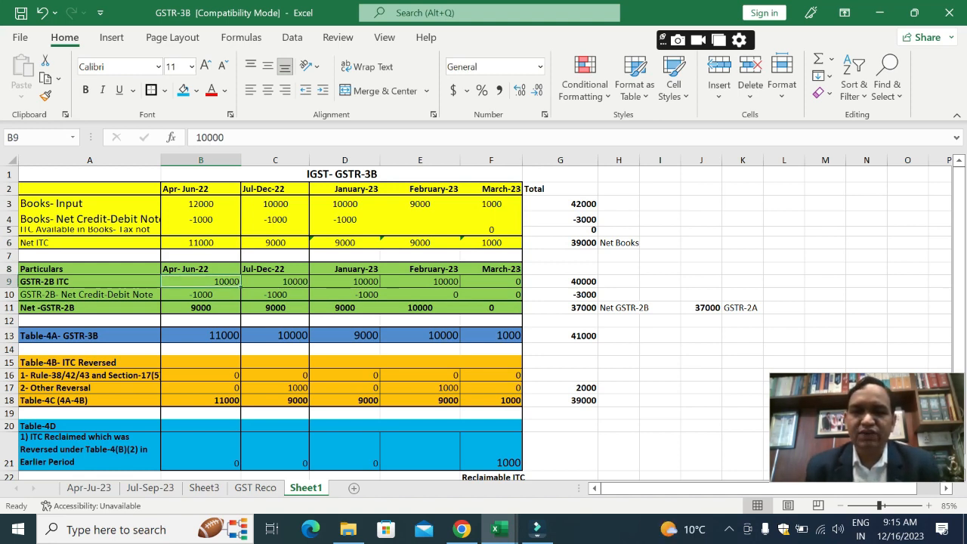
pyautogui.press('Down')
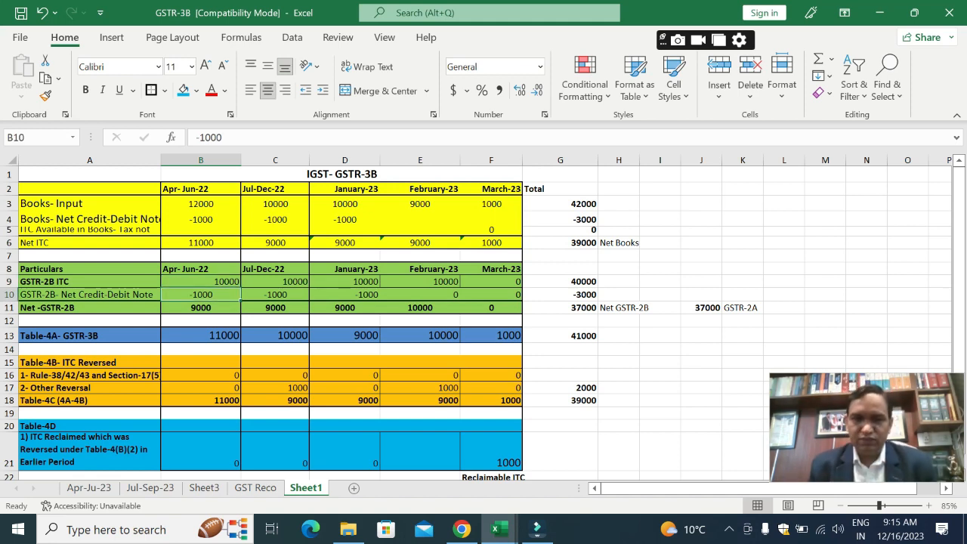
pyautogui.press('Down')
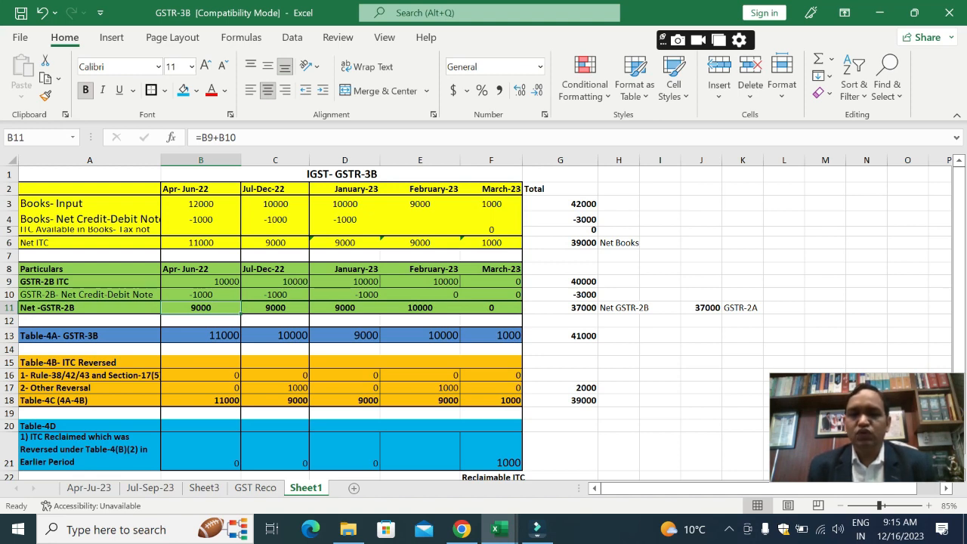
pyautogui.press('Up')
pyautogui.press('Down')
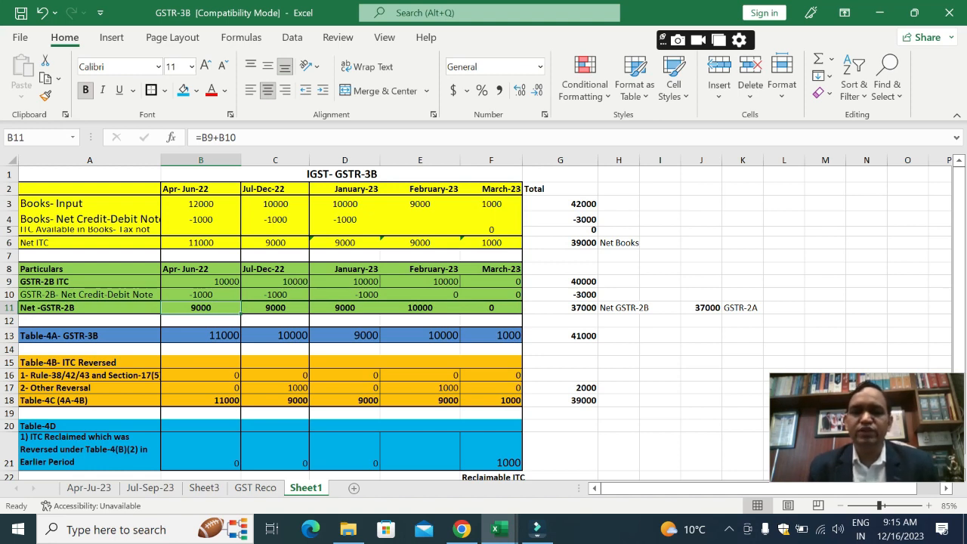
# Step: Compare the Apr-Jun-22 books and GSTR-2B figures with the Table-4A GSTR-3B entry in B13
pyautogui.press('Down')
pyautogui.press('Up')
pyautogui.press('Up')
pyautogui.press('Up')
pyautogui.press('Up')
pyautogui.press('Up')
pyautogui.press('Up')
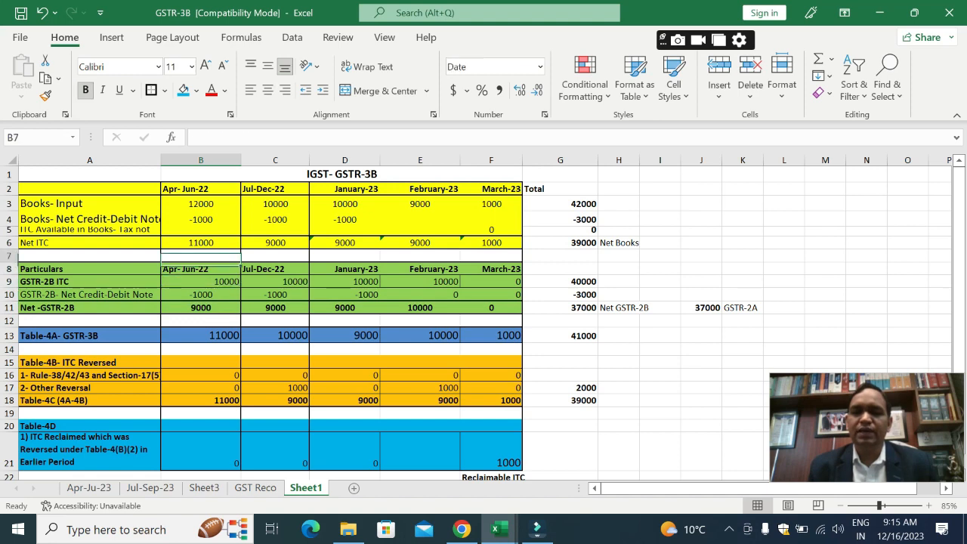
pyautogui.press('Down')
pyautogui.press('Down')
pyautogui.press('Down')
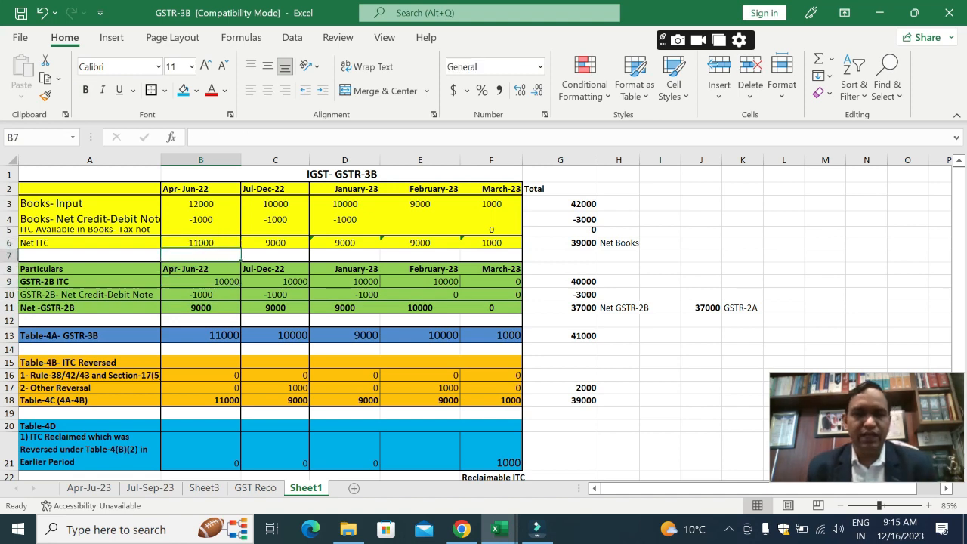
pyautogui.press('Down')
pyautogui.press('Down')
pyautogui.press('Down')
pyautogui.press('Down')
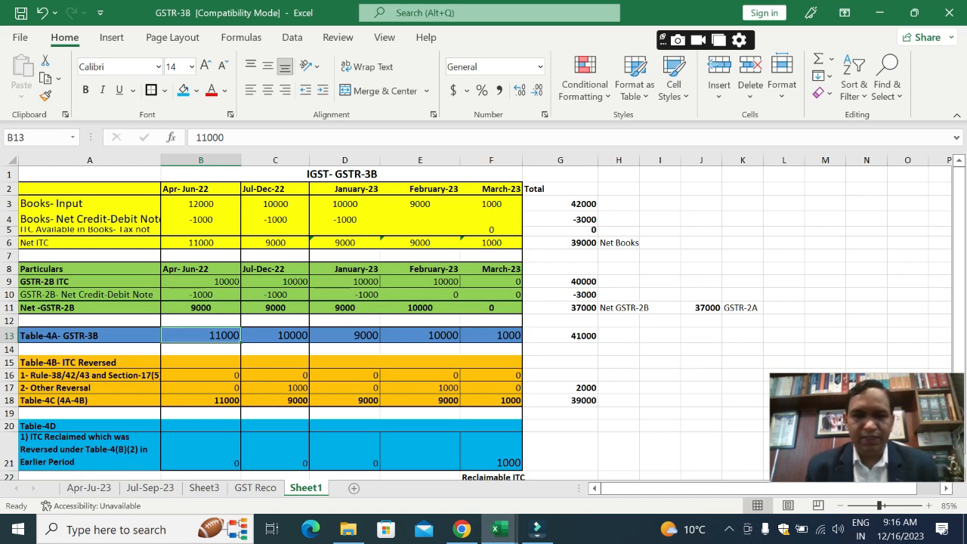
pyautogui.press('Down')
pyautogui.press('Down')
pyautogui.press('Up')
pyautogui.press('Up')
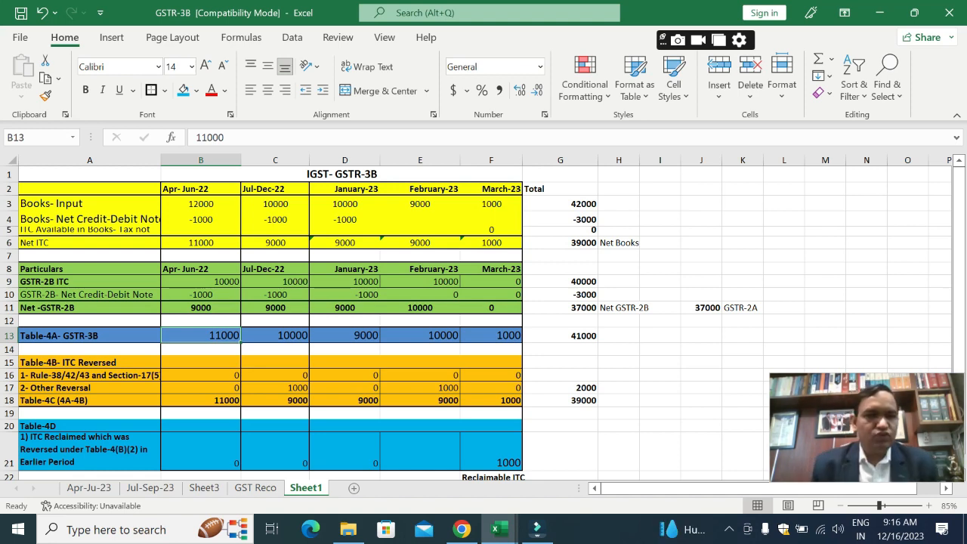
# Step: Examine the Apr-Jun-22 Table-4B reversal entries in B16:B17 and the Table-4C formula in B18
pyautogui.press('Down')
pyautogui.press('Down')
pyautogui.press('Down')
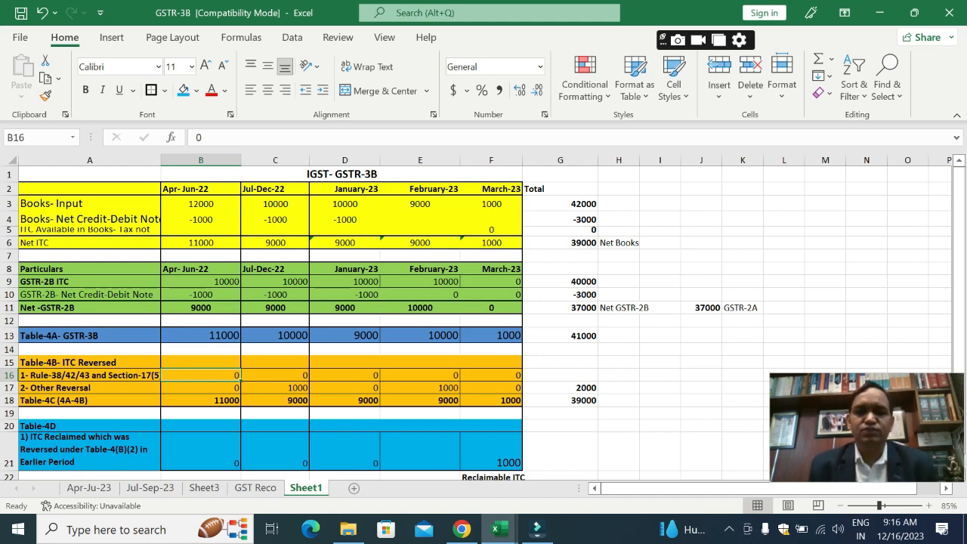
pyautogui.press('Down')
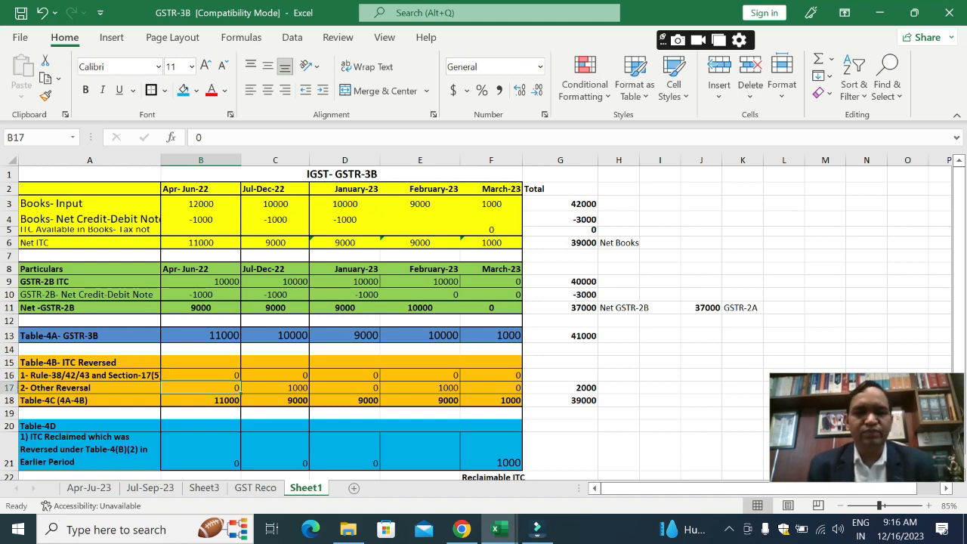
pyautogui.press('Down')
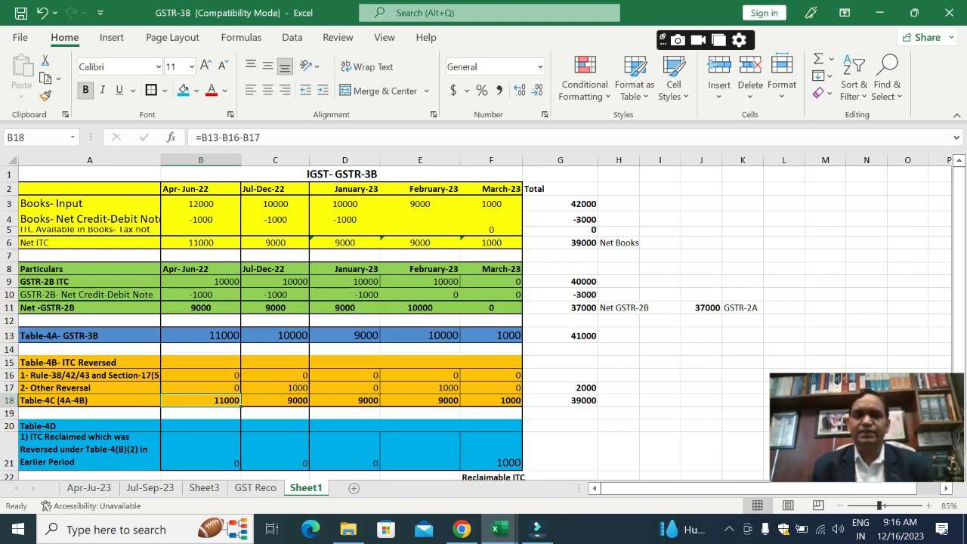
pyautogui.press('Up')
pyautogui.press('Up')
pyautogui.press('Up')
pyautogui.press('Up')
pyautogui.press('Up')
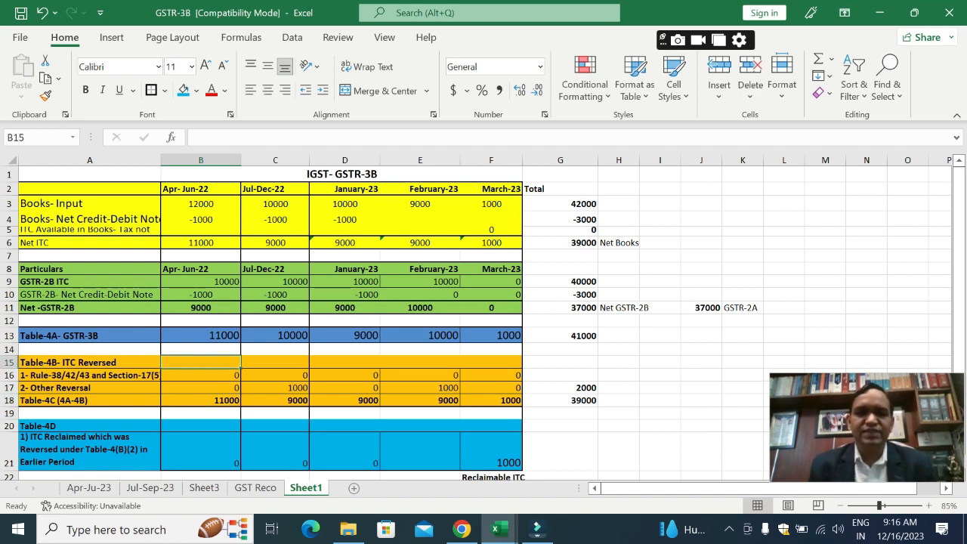
pyautogui.press('Down')
pyautogui.press('Down')
pyautogui.press('Down')
pyautogui.press('Down')
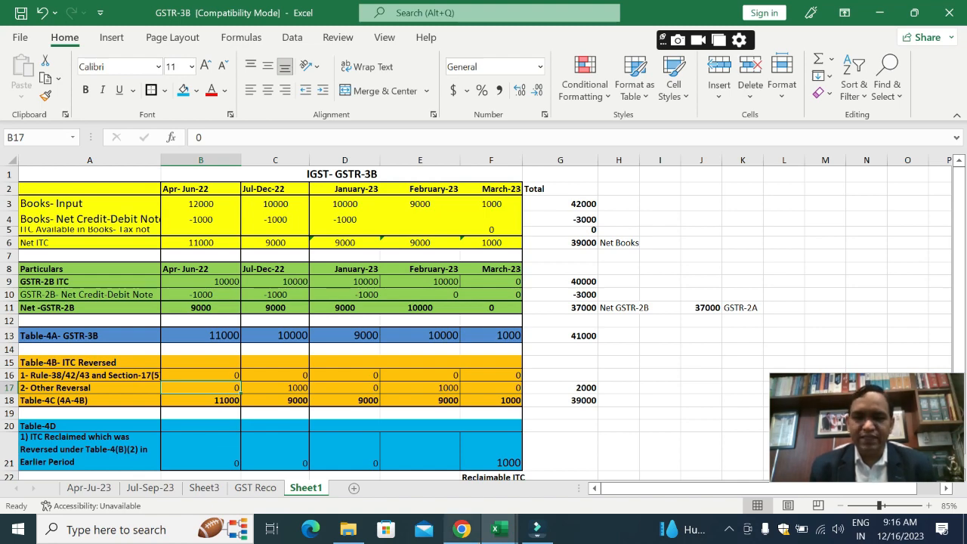
# Step: Switch to the GSTR-3B auto-population PDF in Chrome and highlight the 4A sentence on reporting negative values as ITC reversal in table 4B(2)
pyautogui.hotkey('alt', 'Tab')
pyautogui.scroll(5, 590, 310)
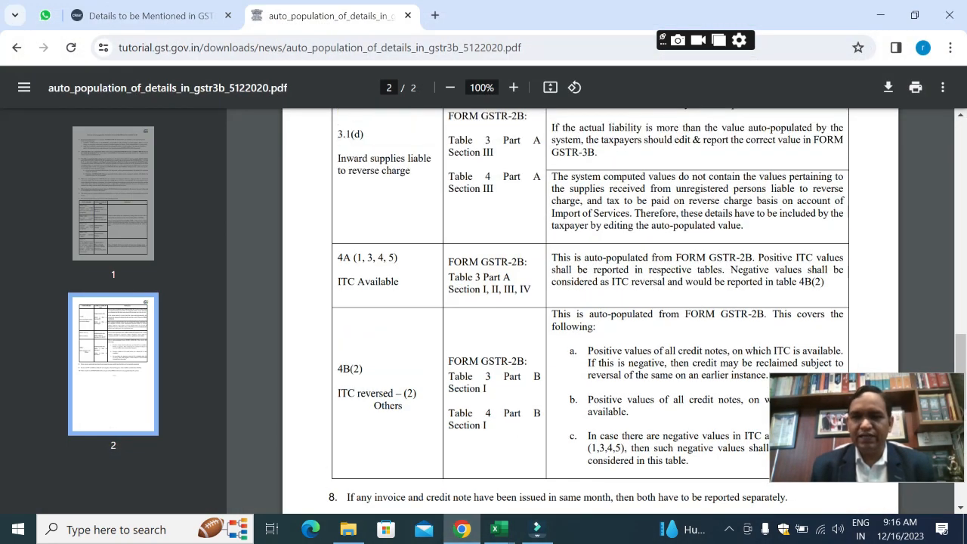
pyautogui.scroll(6, 590, 309)
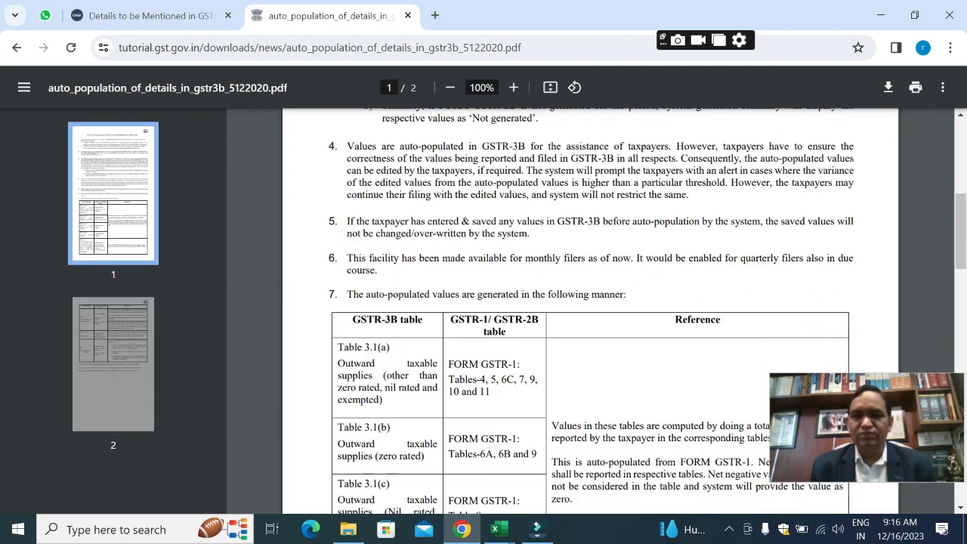
pyautogui.scroll(-7, 590, 310)
pyautogui.scroll(-4, 589, 310)
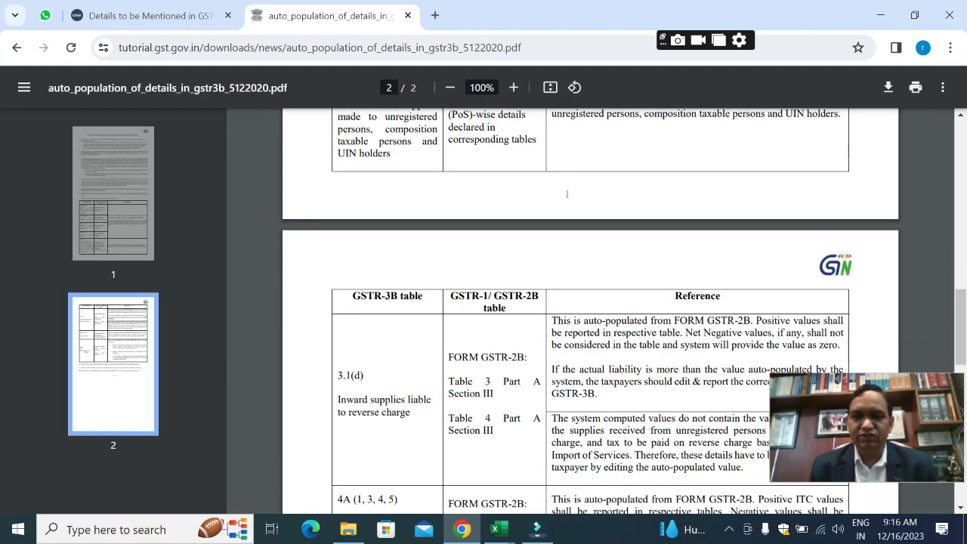
pyautogui.scroll(-2, 589, 309)
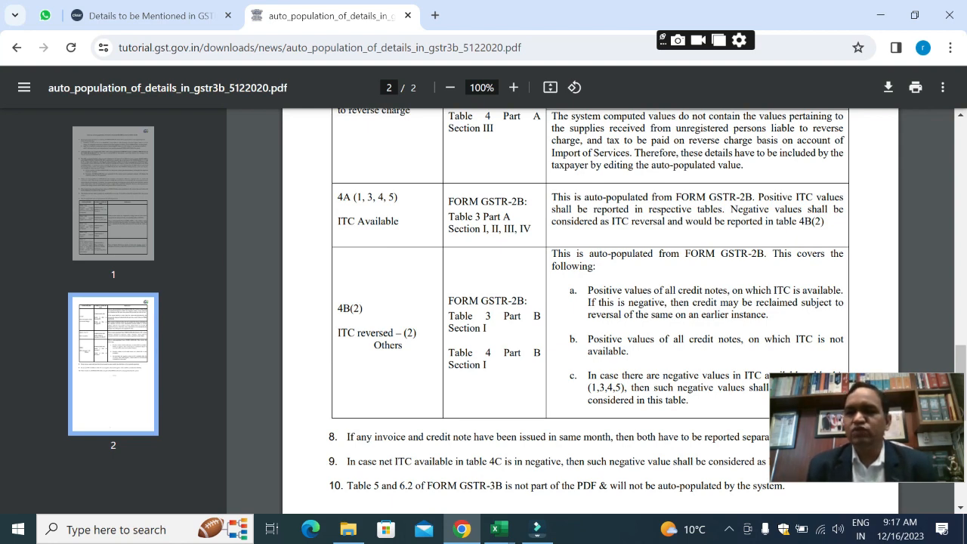
pyautogui.moveTo(729, 210); pyautogui.dragTo(823, 222)
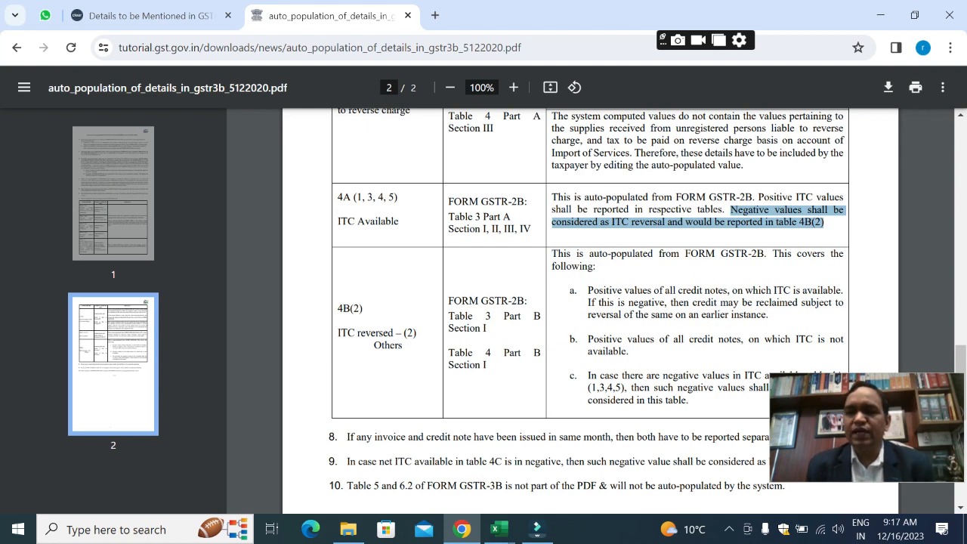
# Step: Return to the Excel worksheet and examine the Jul-Dec-22 books input, net credit-debit note and Net ITC formula in C3:C6
pyautogui.hotkey('alt', 'Tab')
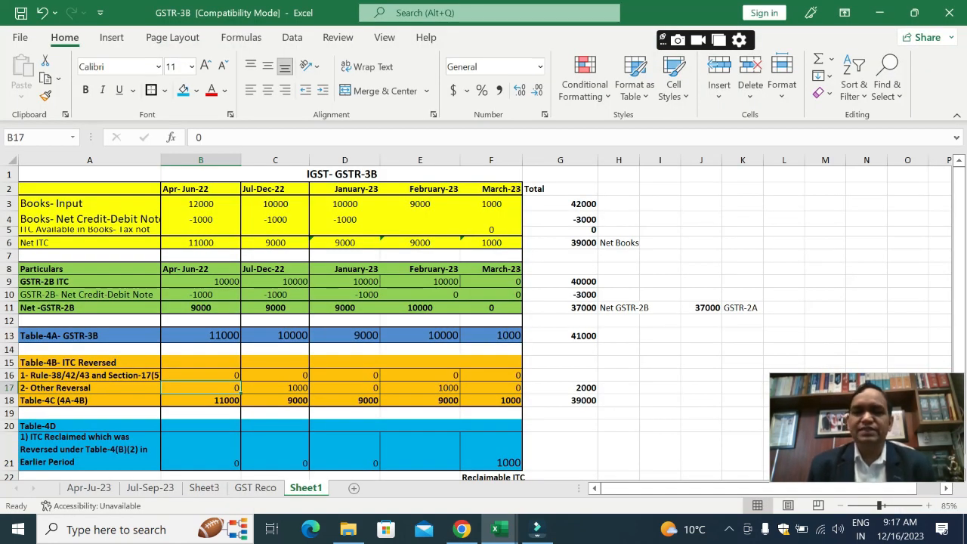
pyautogui.press('Right')
pyautogui.press('Up')
pyautogui.press('Up')
pyautogui.press('Up')
pyautogui.press('Up')
pyautogui.press('Up')
pyautogui.press('Up')
pyautogui.press('Up')
pyautogui.press('Up')
pyautogui.press('Up')
pyautogui.press('Up')
pyautogui.press('Up')
pyautogui.press('Up')
pyautogui.press('Up')
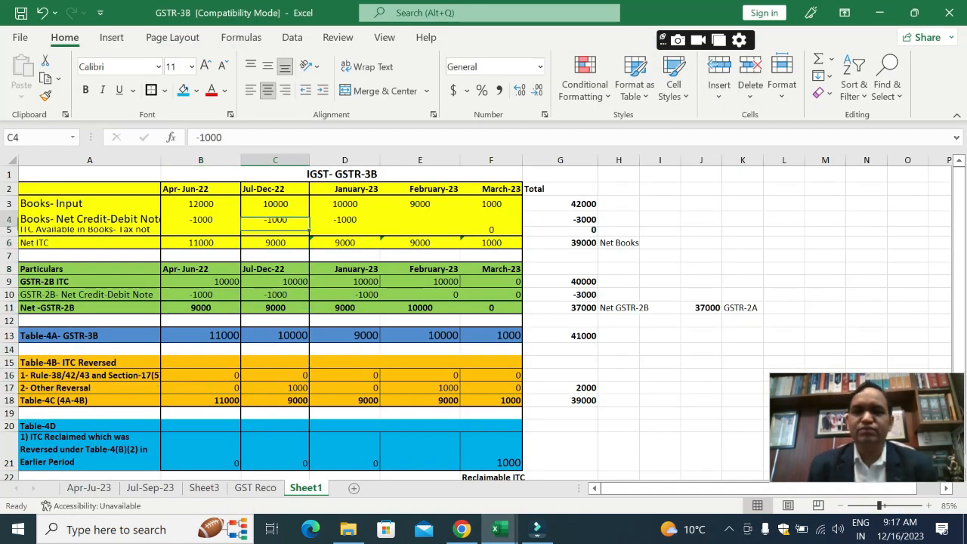
pyautogui.press('Up')
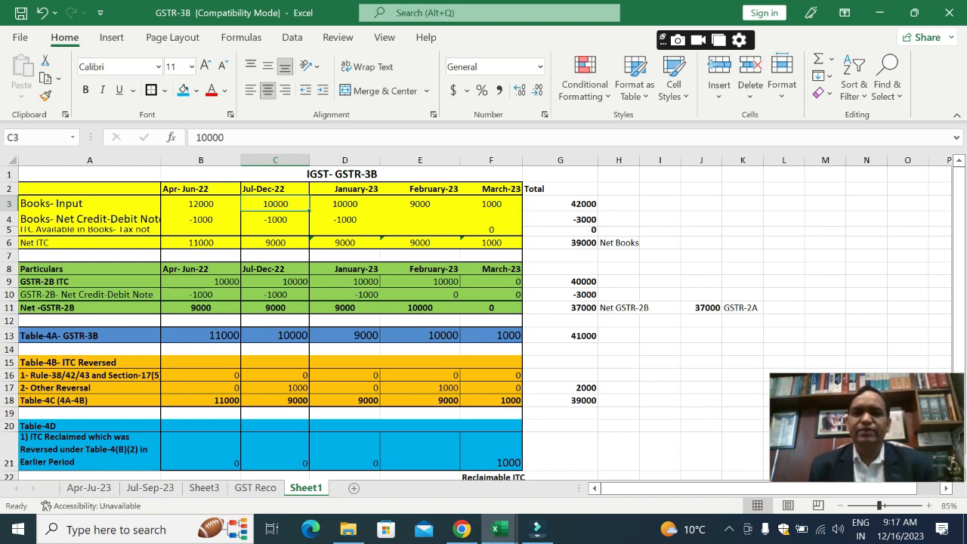
pyautogui.press('Down')
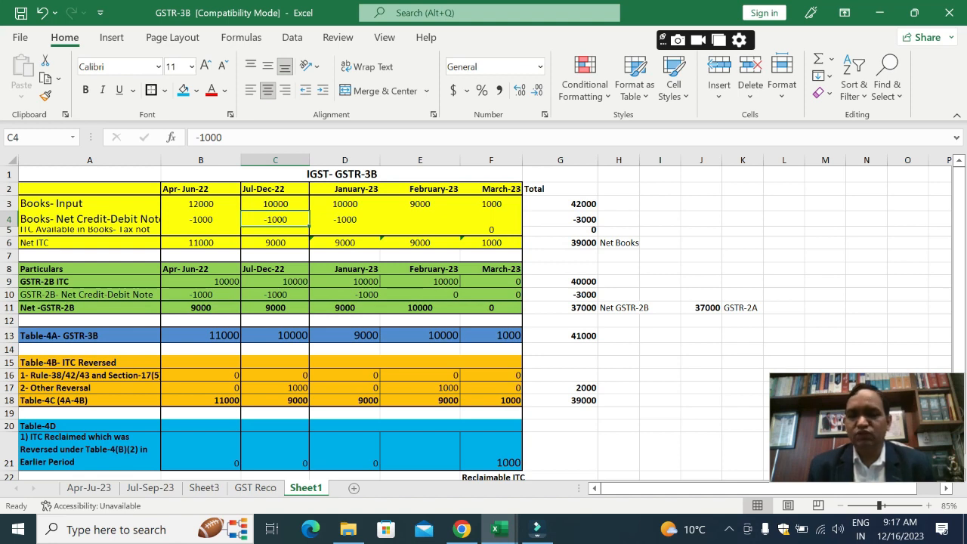
pyautogui.press('Down')
# Step: Examine the Jul-Dec-22 GSTR-2B ITC in C9, the Table-4A entry in C13 and the Other Reversal entry in C17
pyautogui.press('Down')
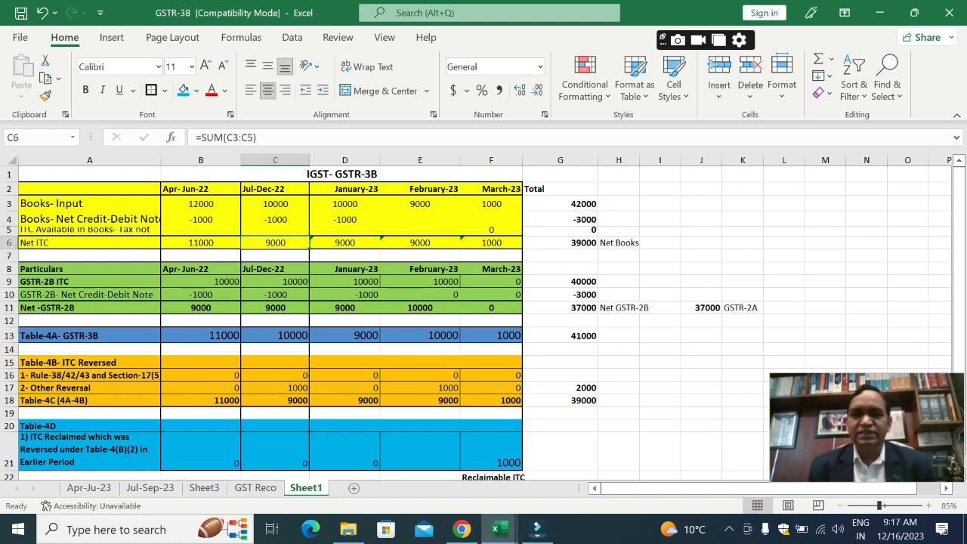
pyautogui.press('Down')
pyautogui.press('Down')
pyautogui.press('Down')
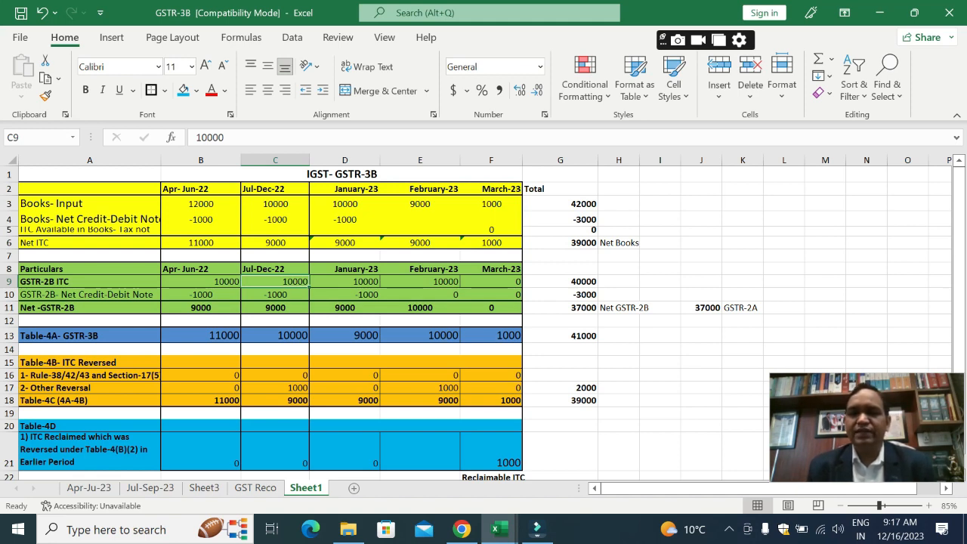
pyautogui.press('Down')
pyautogui.press('Down')
pyautogui.press('Down')
pyautogui.press('Down')
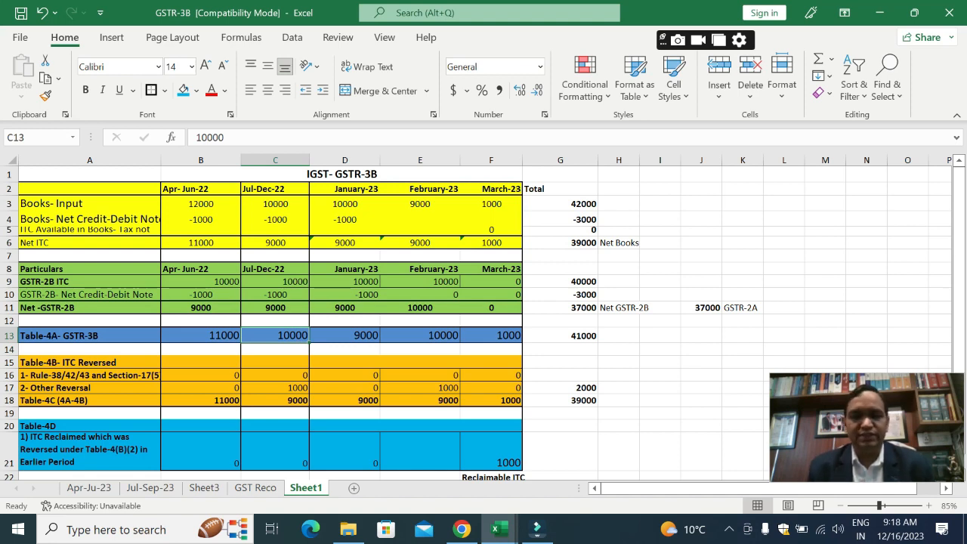
pyautogui.press('Down')
pyautogui.press('Down')
pyautogui.press('Down')
pyautogui.press('Down')
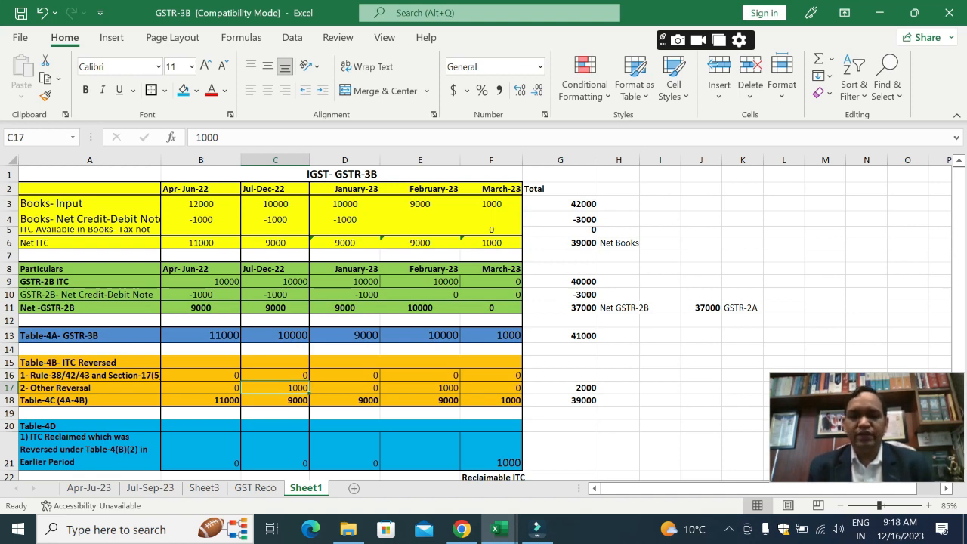
# Step: Switch to the auto-population PDF in Chrome and highlight only the 4B(2) reference in the 4A ITC Available row
pyautogui.hotkey('alt', 'Tab')
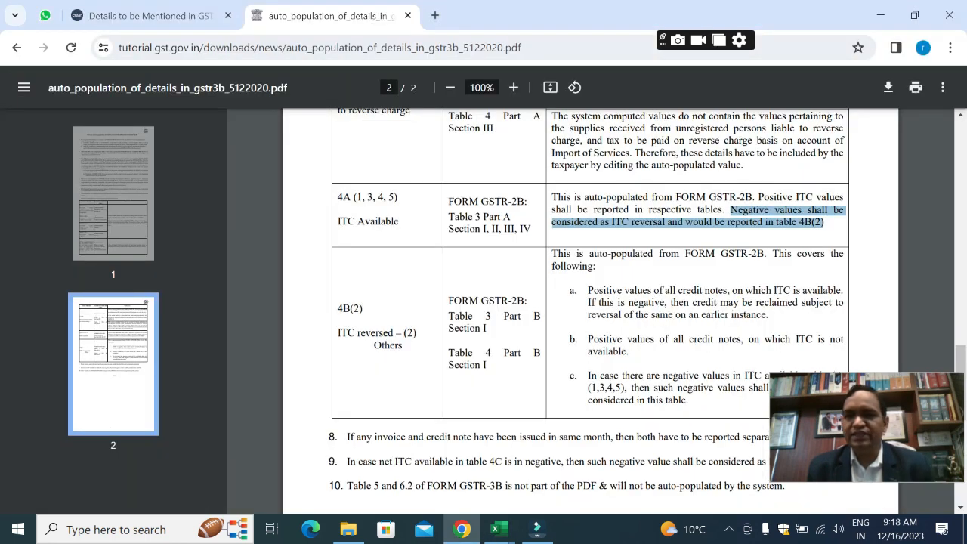
pyautogui.click(824, 232)
pyautogui.moveTo(824, 223); pyautogui.dragTo(799, 223)
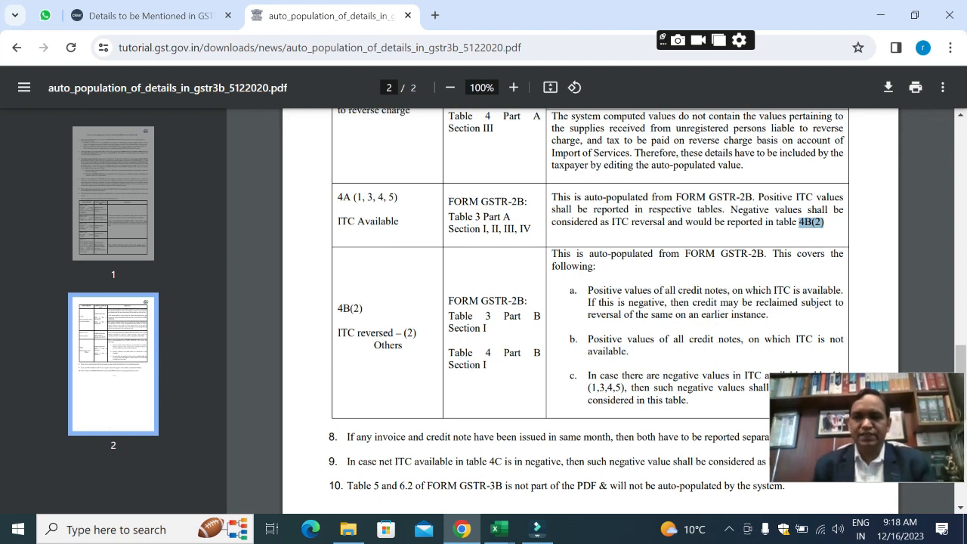
# Step: Return to the Excel worksheet and examine the Table-4C formulas in C18:D18 and the January-23 Other Reversal entry in D17
pyautogui.hotkey('alt', 'Tab')
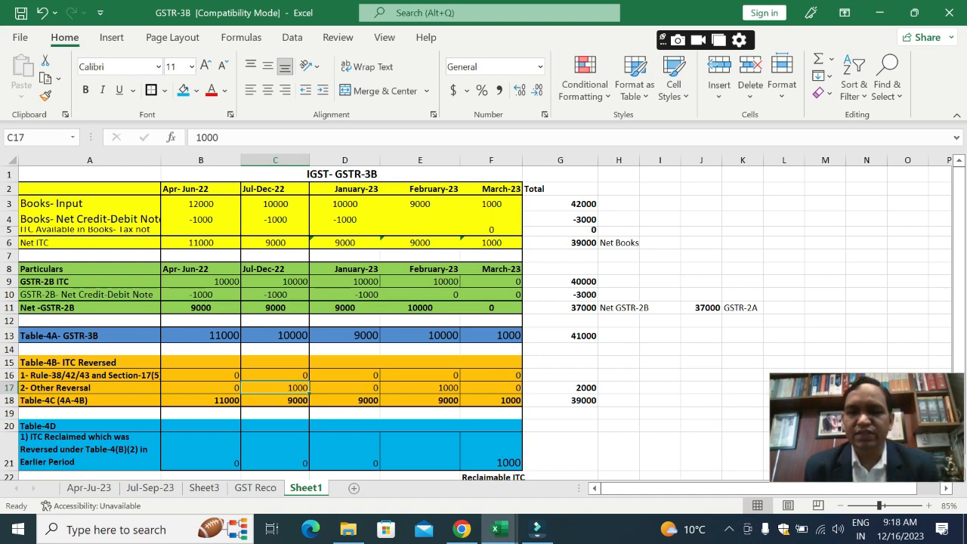
pyautogui.click(274, 400)
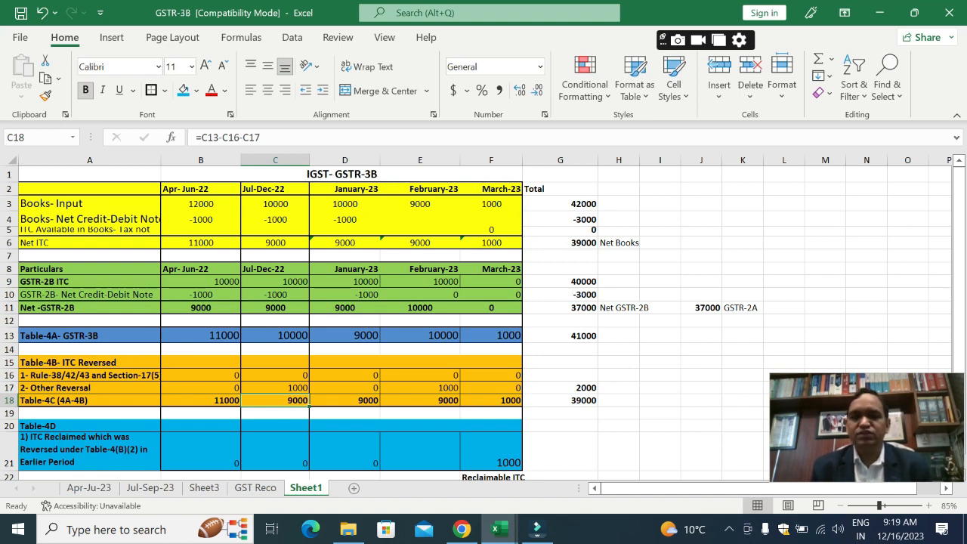
pyautogui.press('Right')
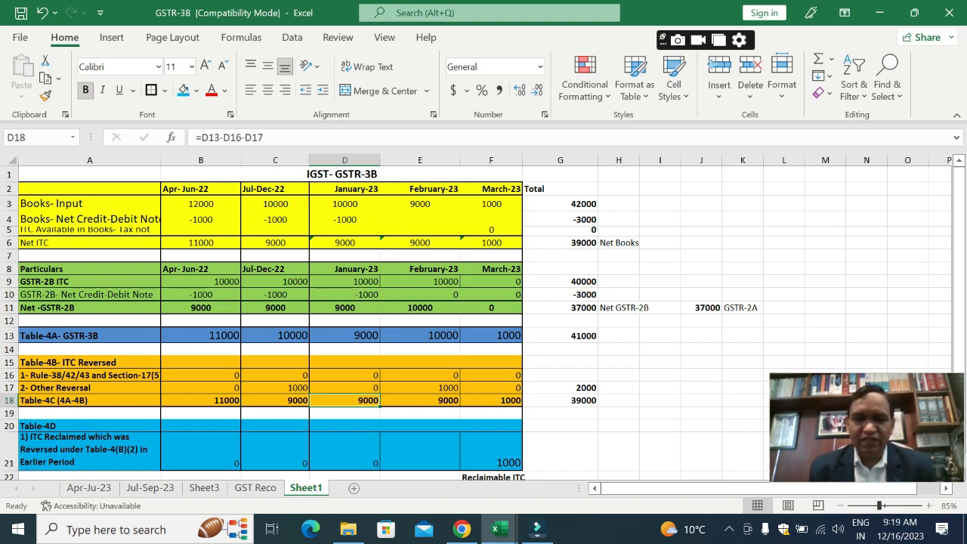
pyautogui.press('Left')
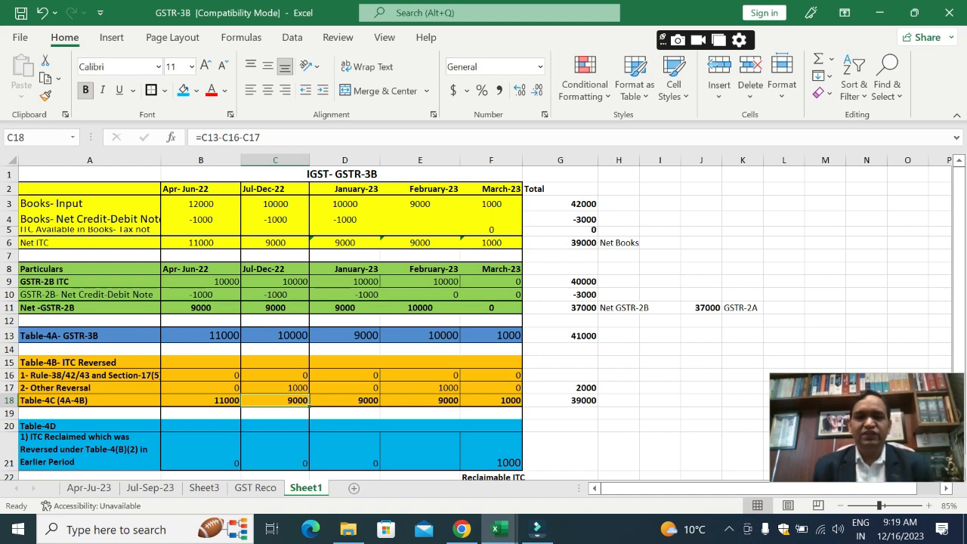
pyautogui.press('Right')
pyautogui.press('Right')
pyautogui.press('Up')
pyautogui.press('Left')
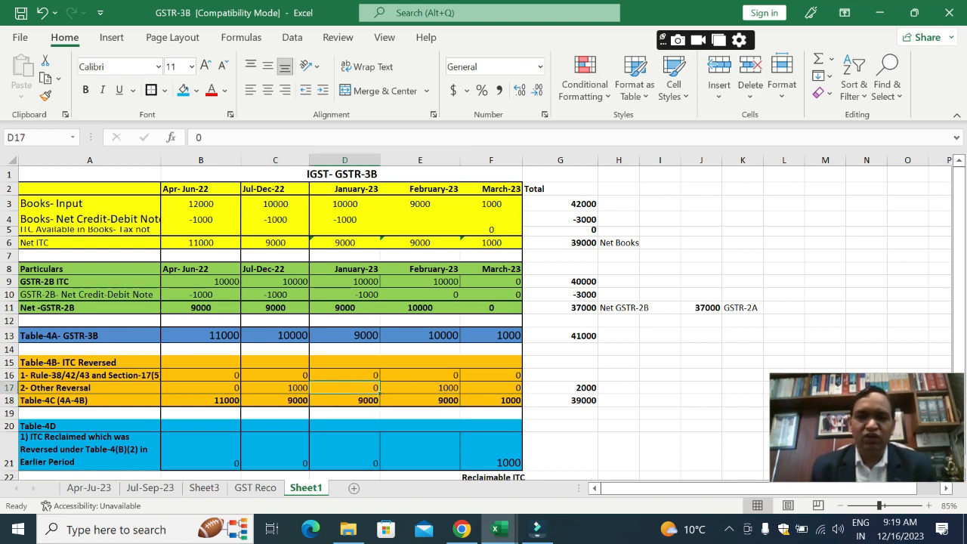
# Step: Examine the January-23 books input in D3, the GSTR-2B figures in D9:D11 and the Table-4A entry in D13
pyautogui.press('Up')
pyautogui.press('Up')
pyautogui.press('Up')
pyautogui.press('Up')
pyautogui.press('Up')
pyautogui.press('Up')
pyautogui.press('Up')
pyautogui.press('Up')
pyautogui.press('Up')
pyautogui.press('Up')
pyautogui.press('Up')
pyautogui.press('Up')
pyautogui.press('Up')
pyautogui.press('Up')
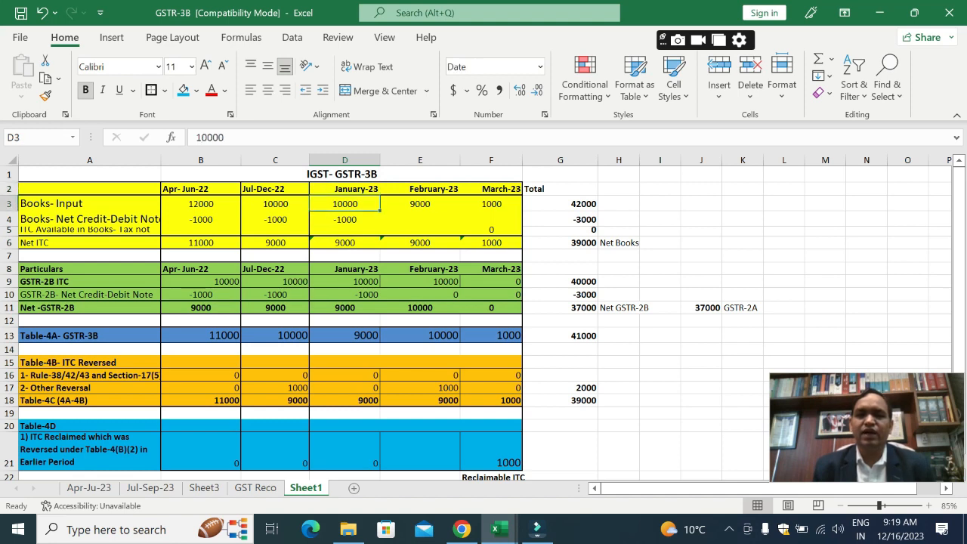
pyautogui.press('Down')
pyautogui.press('Down')
pyautogui.press('Down')
pyautogui.press('Down')
pyautogui.press('Down')
pyautogui.press('Down')
pyautogui.press('Down')
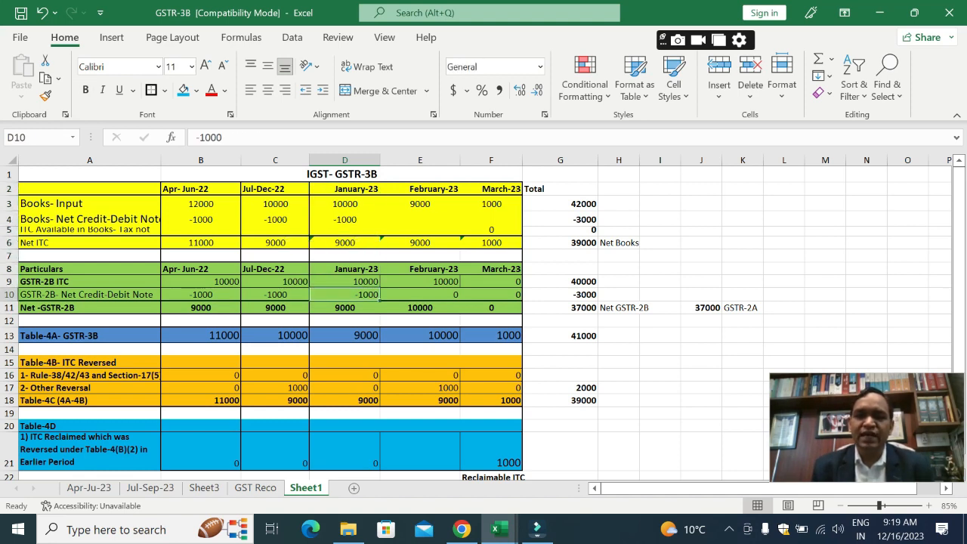
pyautogui.hotkey('shift', 'Up')
pyautogui.press('Down')
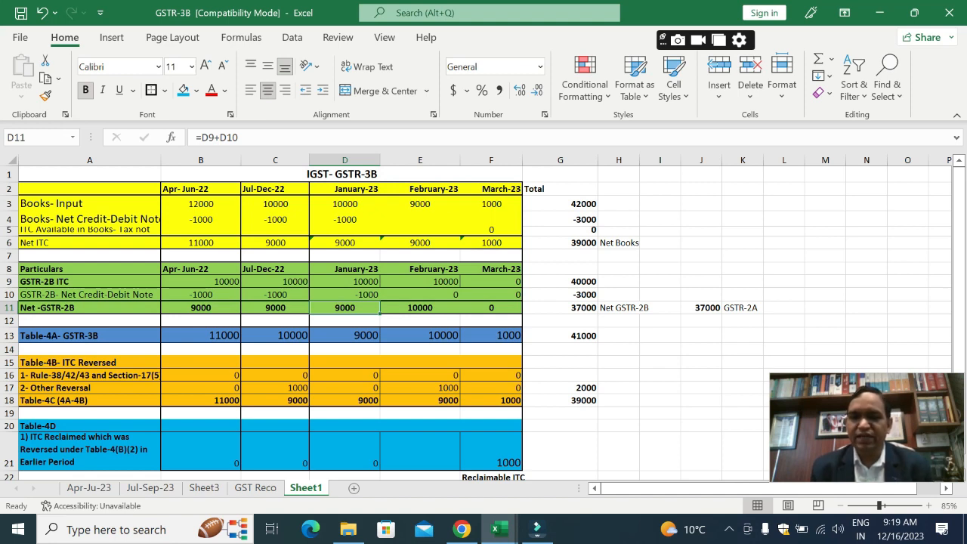
pyautogui.press('Down')
pyautogui.press('Down')
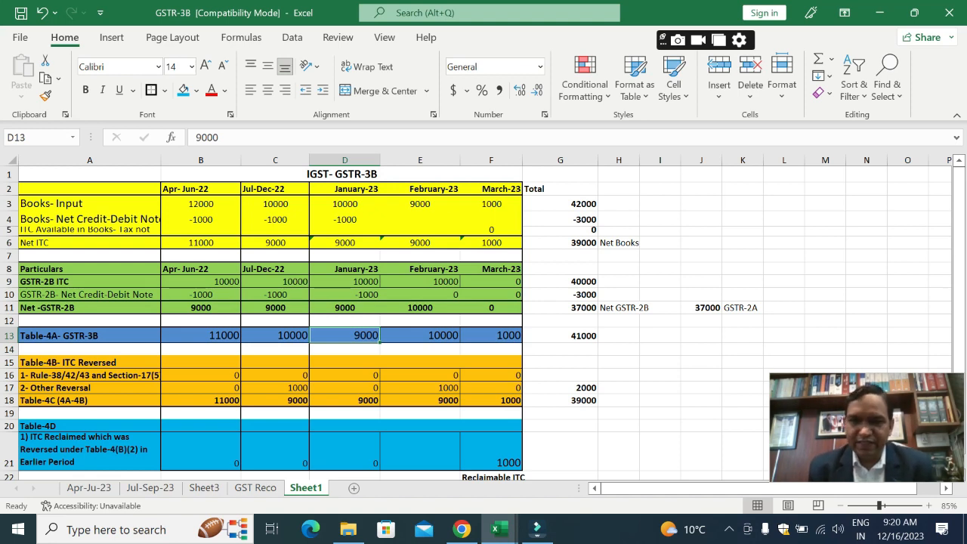
# Step: Examine the February-23 books input in E3 and compare it with the GSTR-2B ITC in E9
pyautogui.press('Right')
pyautogui.press('Up')
pyautogui.press('Up')
pyautogui.press('Up')
pyautogui.press('Up')
pyautogui.press('Up')
pyautogui.press('Up')
pyautogui.press('Up')
pyautogui.press('Up')
pyautogui.press('Up')
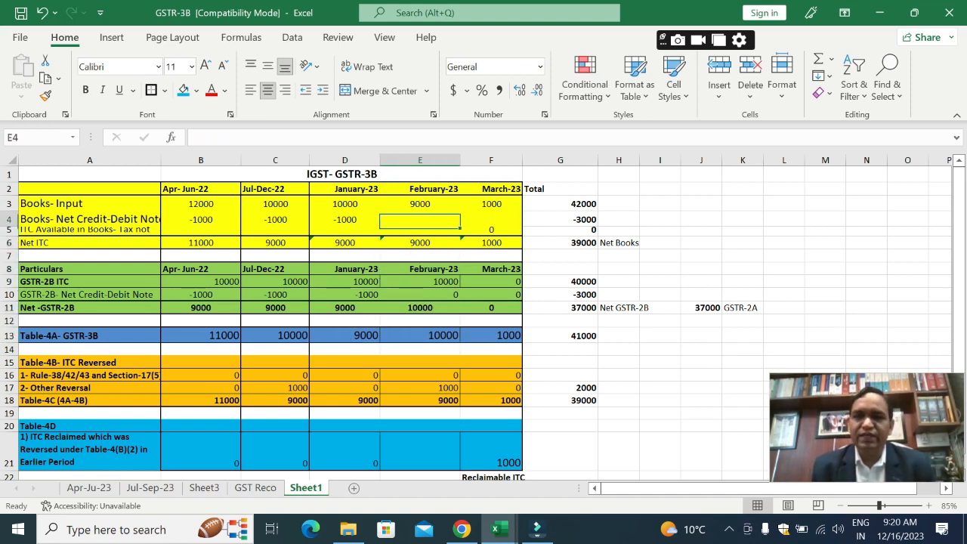
pyautogui.press('Up')
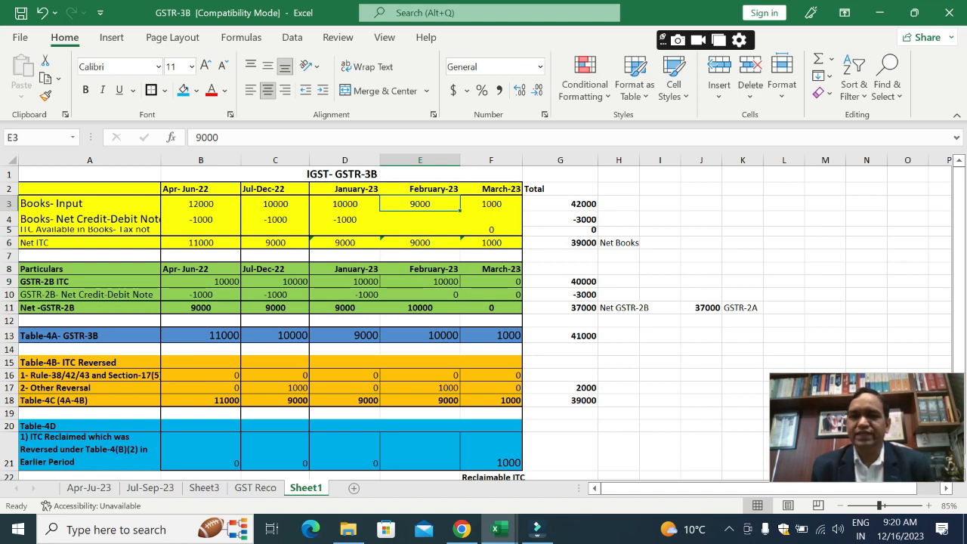
pyautogui.press('Down')
pyautogui.press('Down')
pyautogui.press('Down')
pyautogui.press('Down')
pyautogui.press('Down')
pyautogui.press('Down')
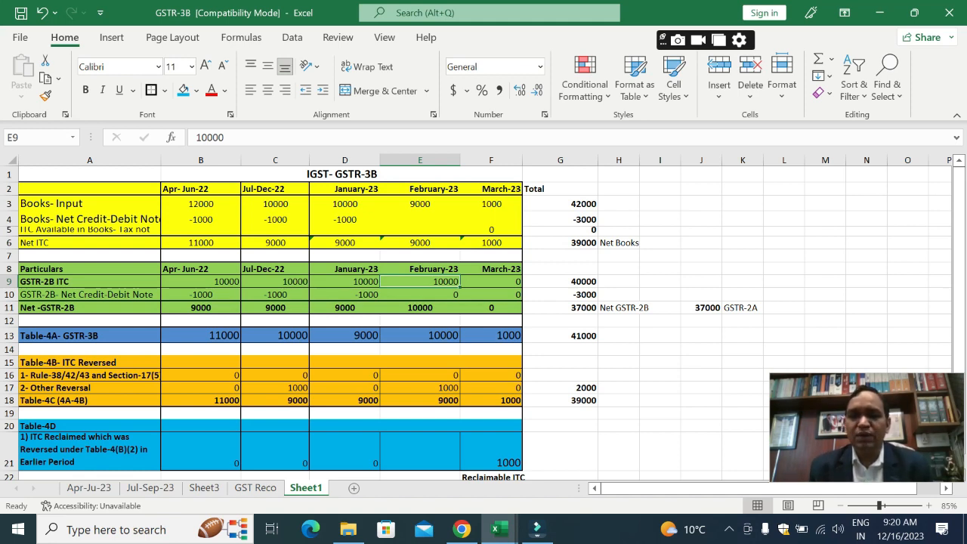
# Step: Examine the February-23 Table-4B reversal entries, comparing the Rule-38/42/43 row in E16 with Other Reversal in E17
pyautogui.press('Down')
pyautogui.press('Down')
pyautogui.press('Down')
pyautogui.press('Down')
pyautogui.press('Down')
pyautogui.press('Down')
pyautogui.press('Down')
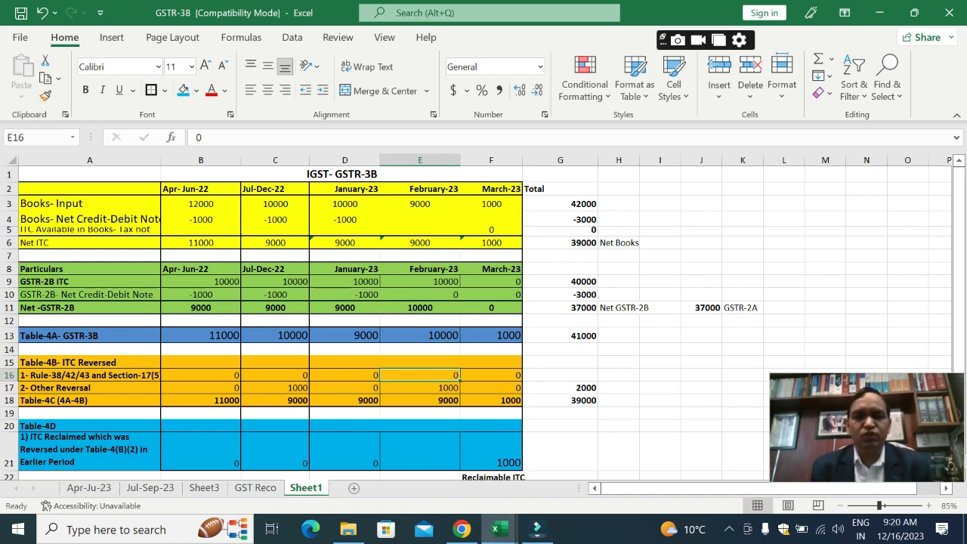
pyautogui.press('Down')
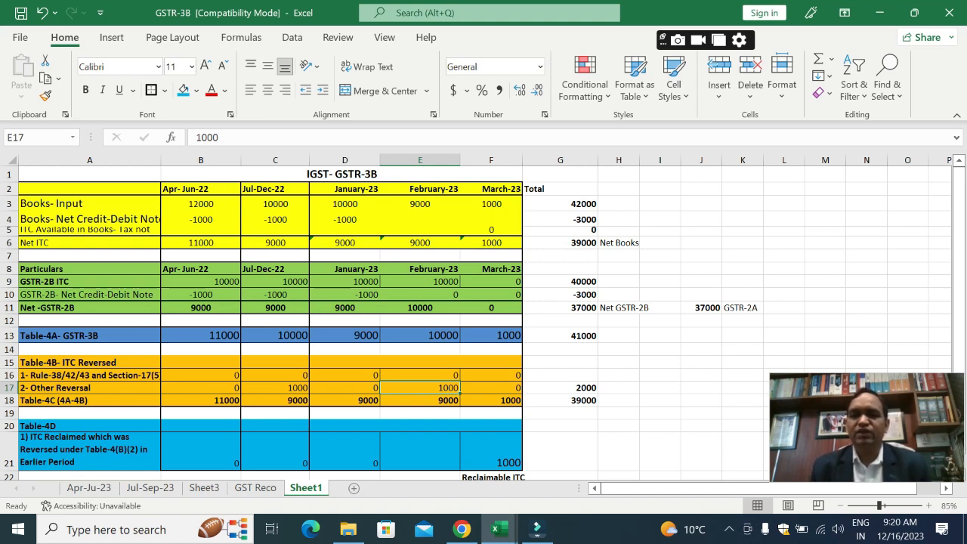
pyautogui.click(420, 376)
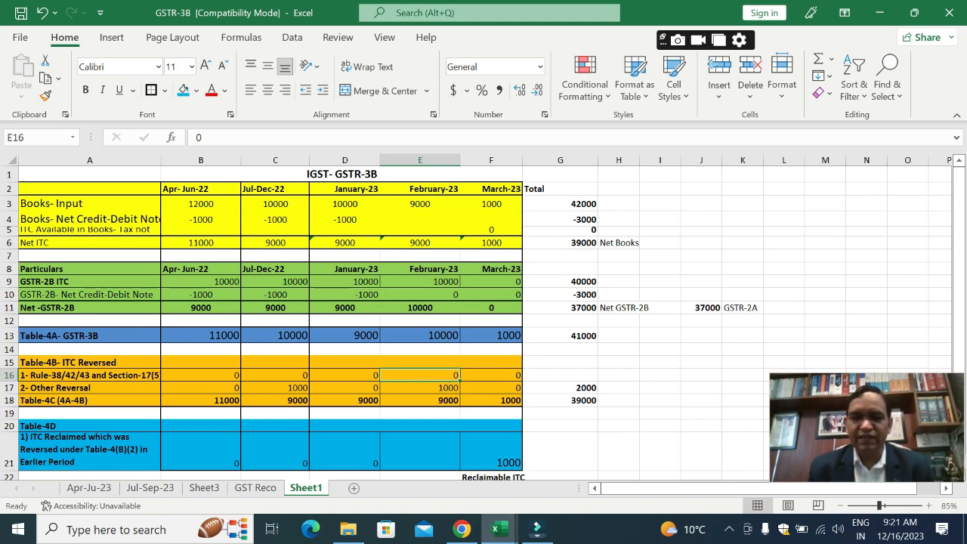
pyautogui.click(420, 388)
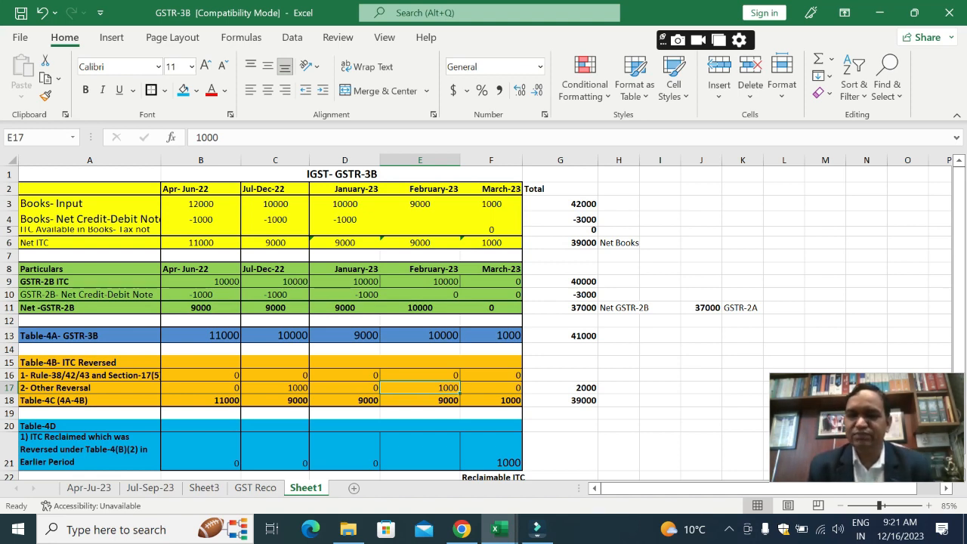
pyautogui.press('Up')
pyautogui.press('Up')
pyautogui.press('Up')
pyautogui.press('Up')
pyautogui.press('Down')
pyautogui.press('Down')
pyautogui.press('Down')
pyautogui.press('Down')
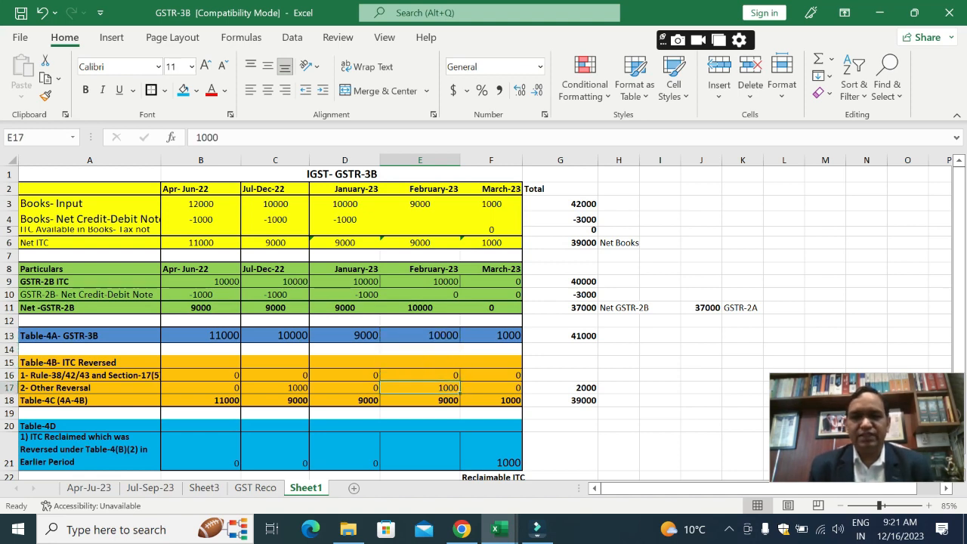
# Step: Examine the March-23 books input in F3 and follow the column down to the Table-4A entry in F13
pyautogui.press('Right')
pyautogui.press('Up')
pyautogui.press('Up')
pyautogui.press('Up')
pyautogui.press('Up')
pyautogui.press('Up')
pyautogui.press('Up')
pyautogui.press('Up')
pyautogui.press('Up')
pyautogui.press('Up')
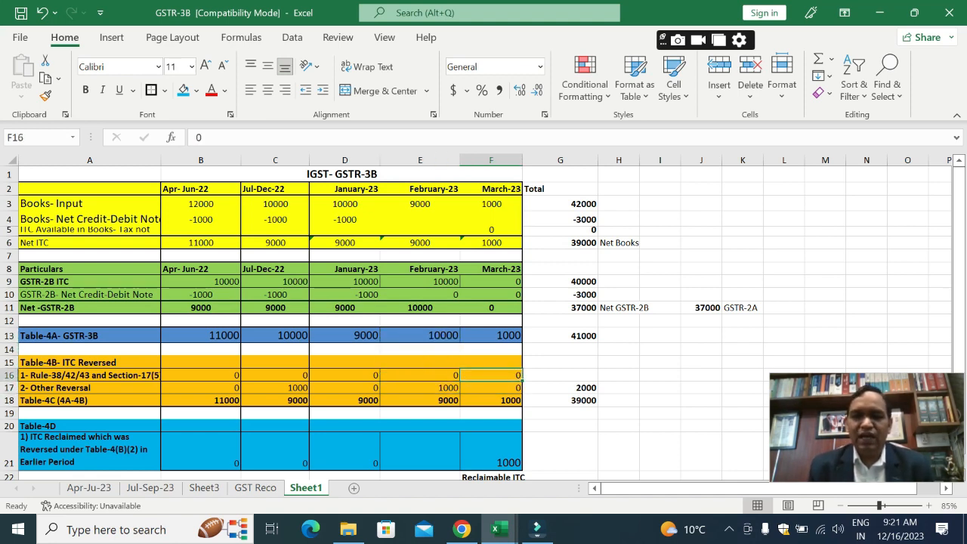
pyautogui.press('Up')
pyautogui.press('Up')
pyautogui.press('Up')
pyautogui.press('Up')
pyautogui.press('Up')
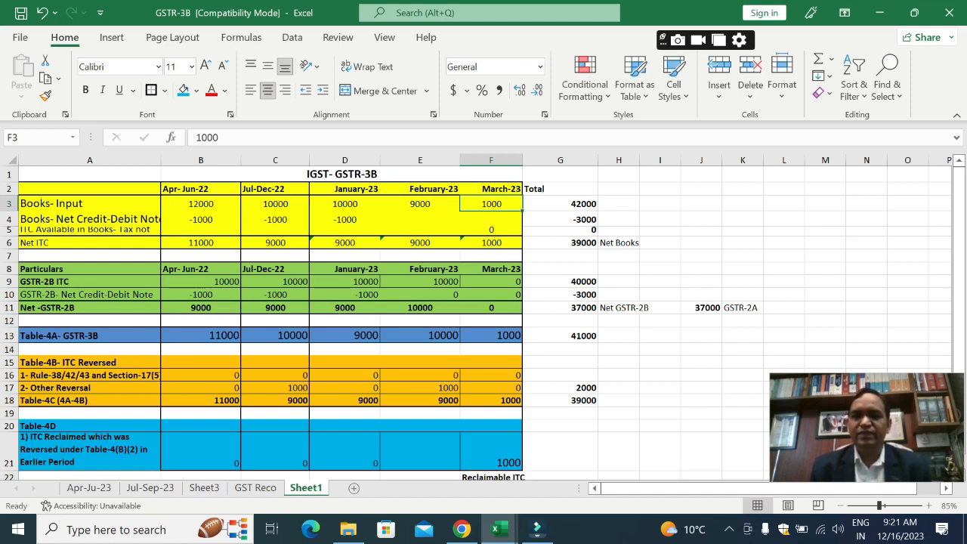
pyautogui.press('Down')
pyautogui.press('Down')
pyautogui.press('Down')
pyautogui.press('Down')
pyautogui.press('Down')
pyautogui.press('Down')
pyautogui.press('Down')
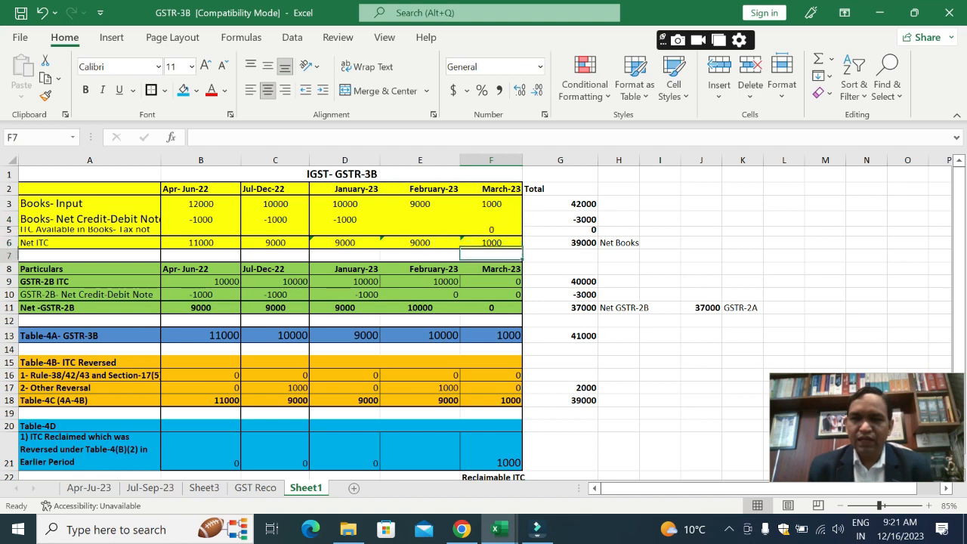
pyautogui.press('Down')
pyautogui.press('Down')
pyautogui.press('Down')
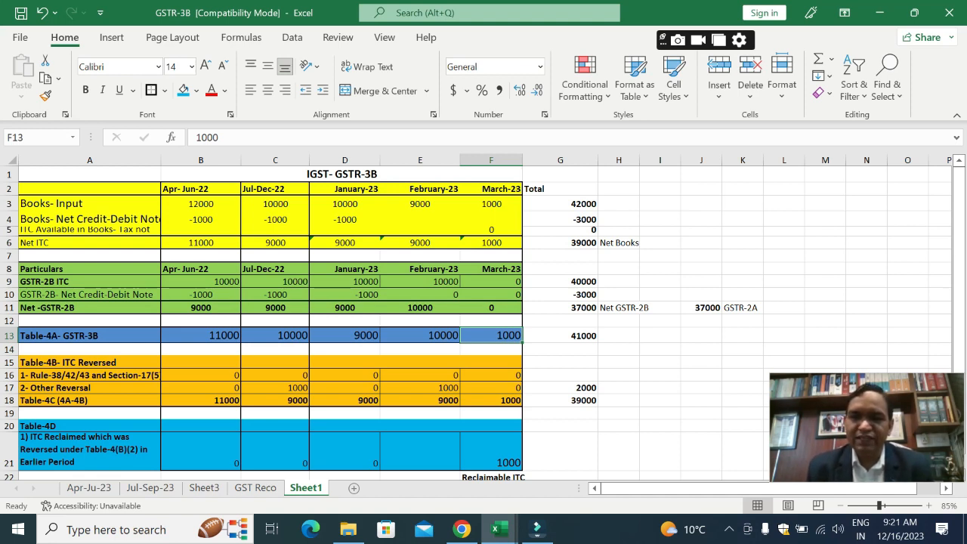
# Step: Compare the March-23 GSTR-2B ITC in F9 with the Table-4A entry in F13
pyautogui.press('Up')
pyautogui.press('Up')
pyautogui.press('Up')
pyautogui.press('Up')
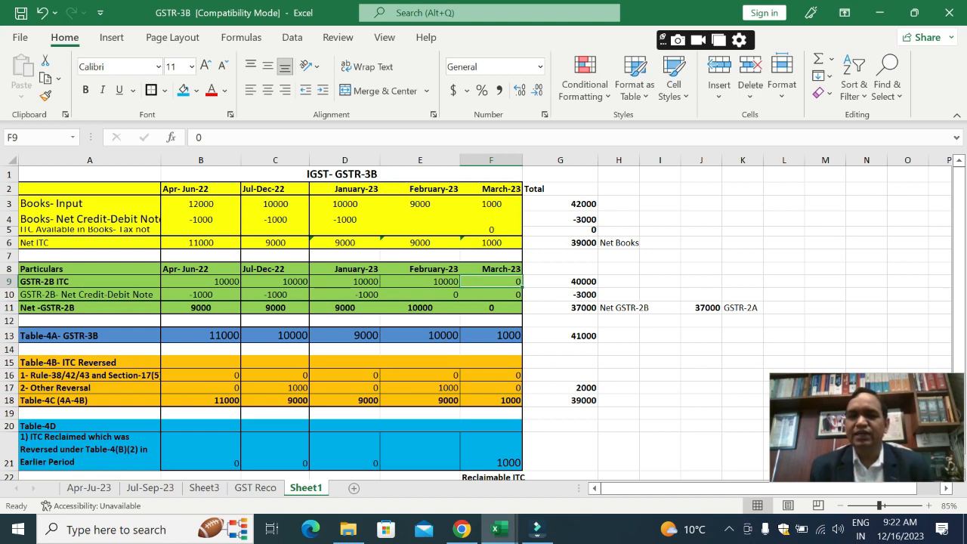
pyautogui.press('Down')
pyautogui.press('Down')
pyautogui.press('Down')
pyautogui.press('Down')
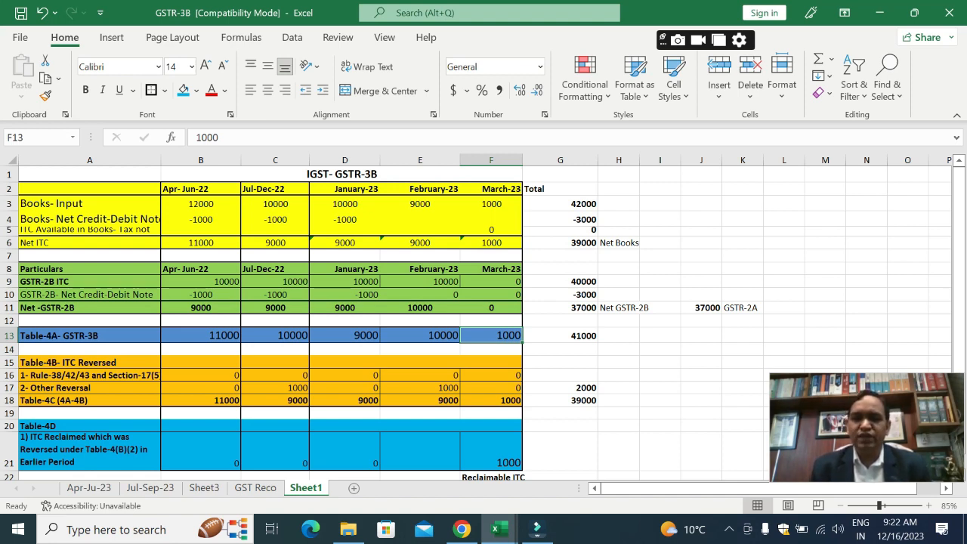
# Step: Examine the March-23 Table-4D entry in F21 and read its ITC Reclaimed description in A21
pyautogui.press('Down')
pyautogui.press('Down')
pyautogui.press('Down')
pyautogui.press('Down')
pyautogui.press('Down')
pyautogui.press('Down')
pyautogui.press('Down')
pyautogui.press('Down')
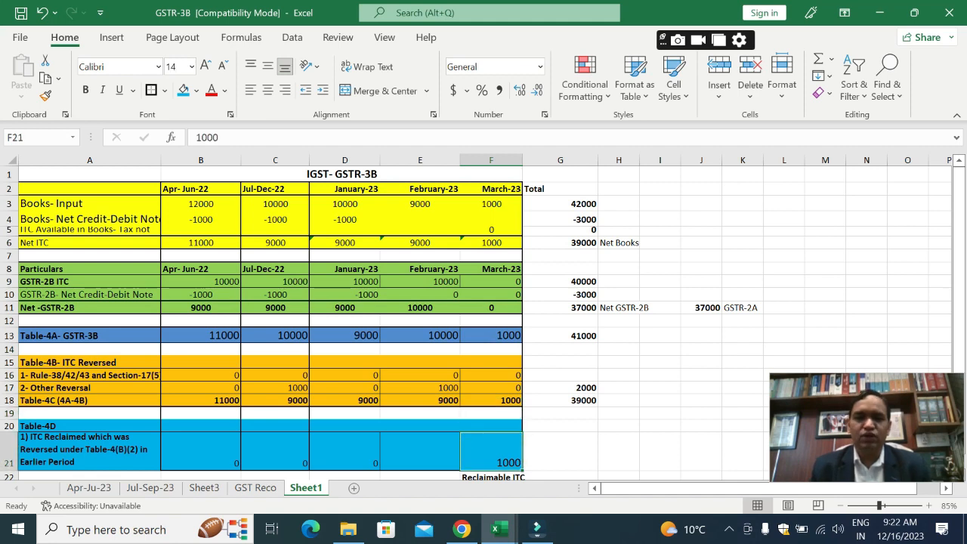
pyautogui.press('Left')
pyautogui.press('Left')
pyautogui.press('Left')
pyautogui.press('Left')
pyautogui.press('Left')
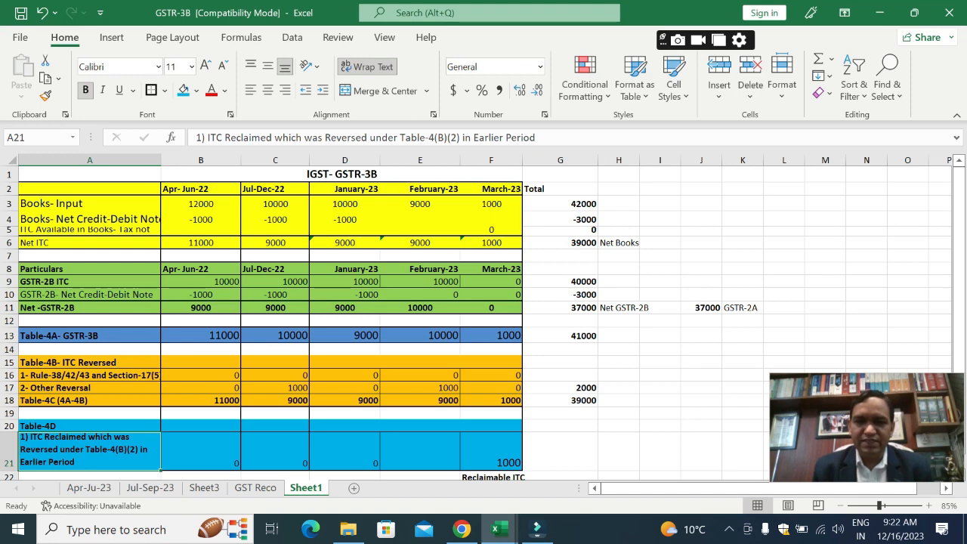
# Step: Enlarge the February-23 Other Reversal entry in E17 to font size 14
pyautogui.click(420, 388)
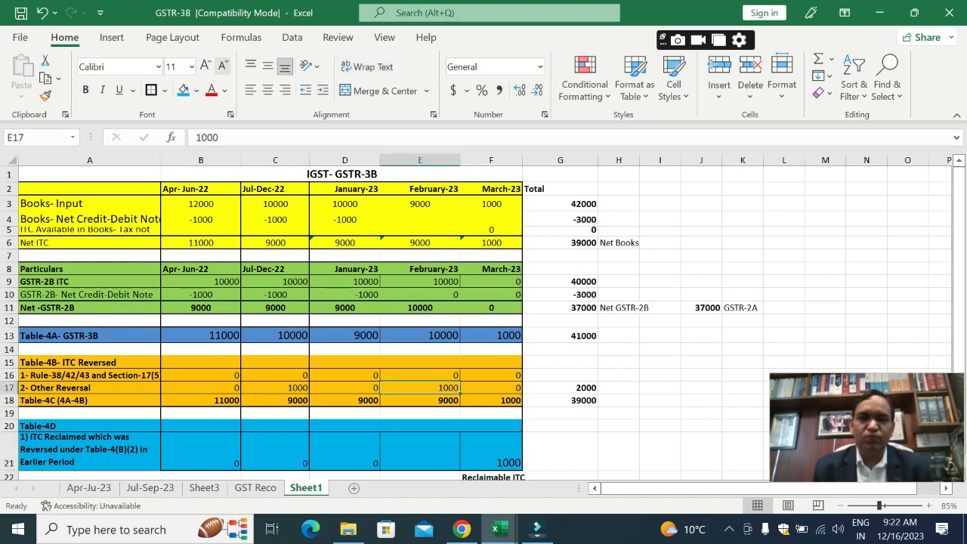
pyautogui.click(205, 66)
pyautogui.click(205, 65)
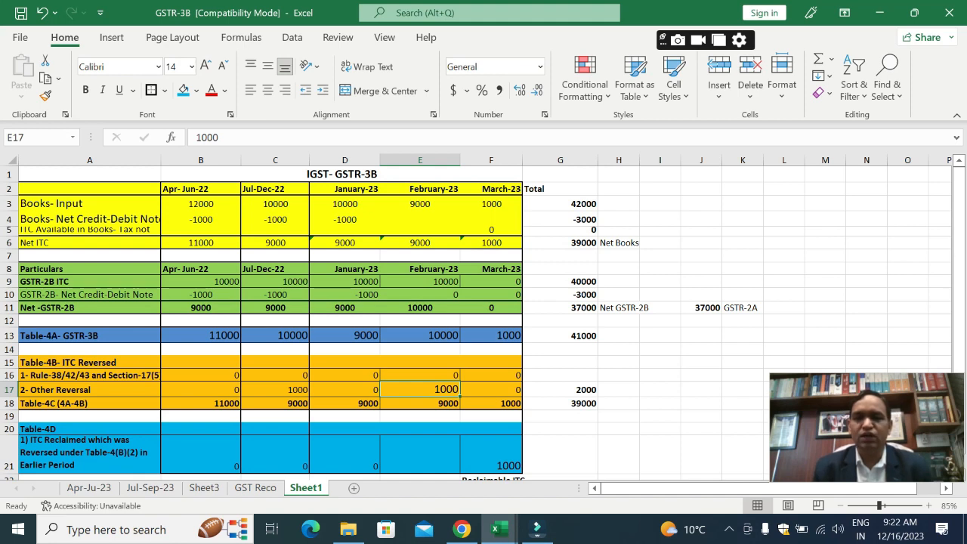
# Step: Revisit the March-23 Table-4A entry in F13 and examine the Books-Input total formula in G3
pyautogui.click(491, 335)
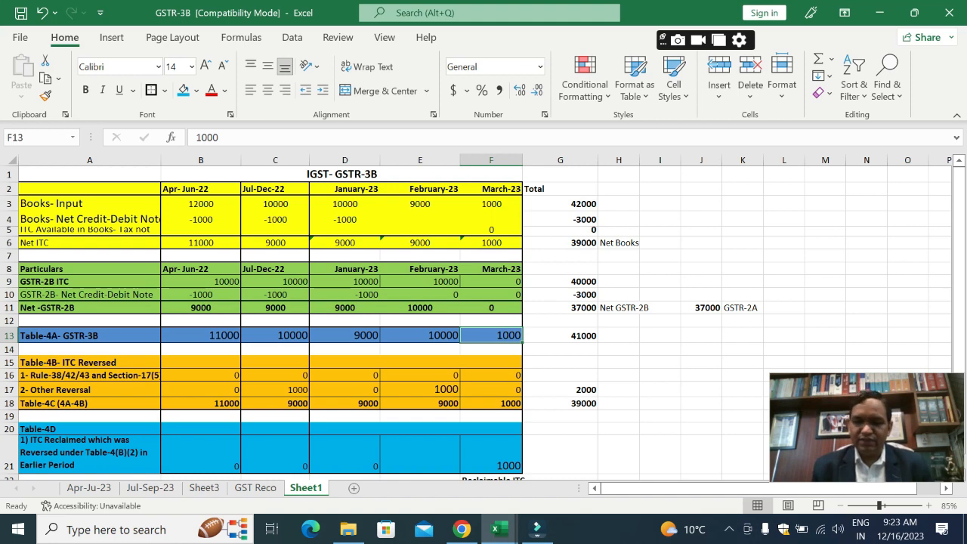
pyautogui.press('Right')
pyautogui.press('Right')
pyautogui.press('Left')
pyautogui.press('Up')
pyautogui.press('Up')
pyautogui.press('Up')
pyautogui.press('Up')
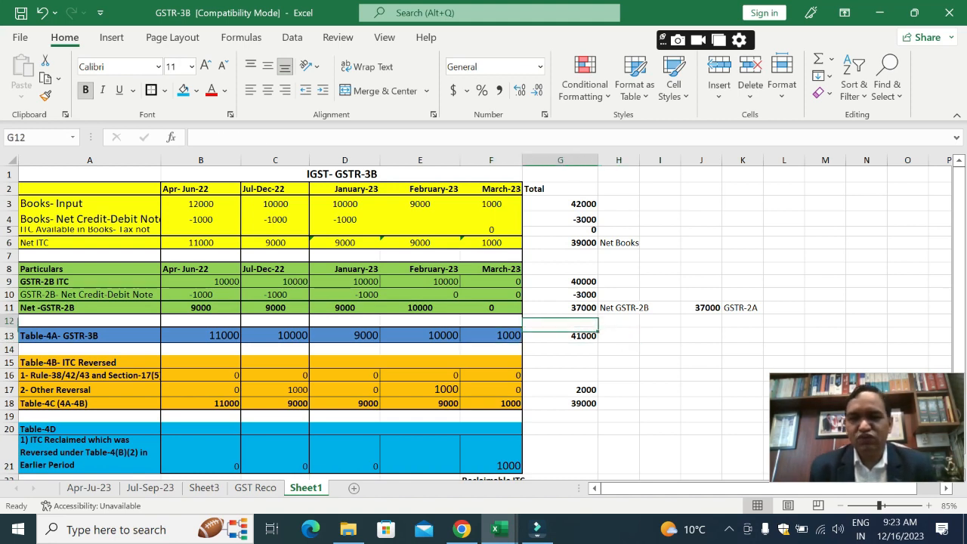
pyautogui.press('Up')
pyautogui.press('Up')
pyautogui.press('Up')
pyautogui.press('Up')
pyautogui.press('Up')
pyautogui.press('Up')
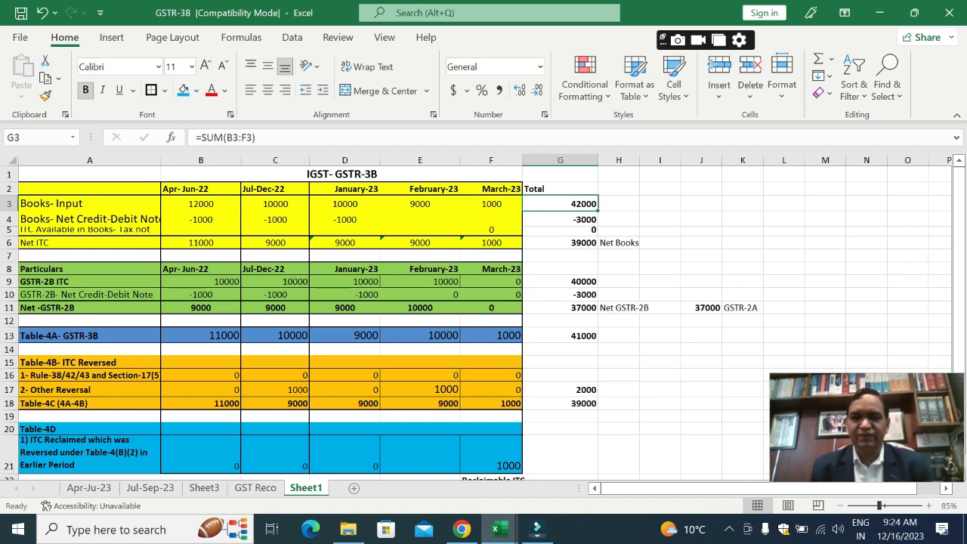
# Step: Switch to the GSTR-9 22-23 workbook and examine the 6 ITC availed sheet from its header to row 6A
pyautogui.hotkey('alt', 'Tab')
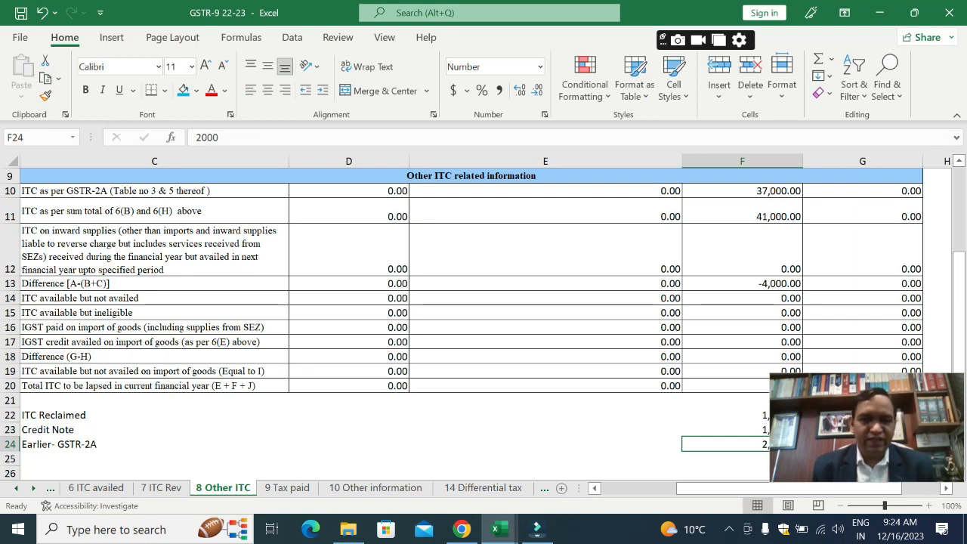
pyautogui.click(96, 487)
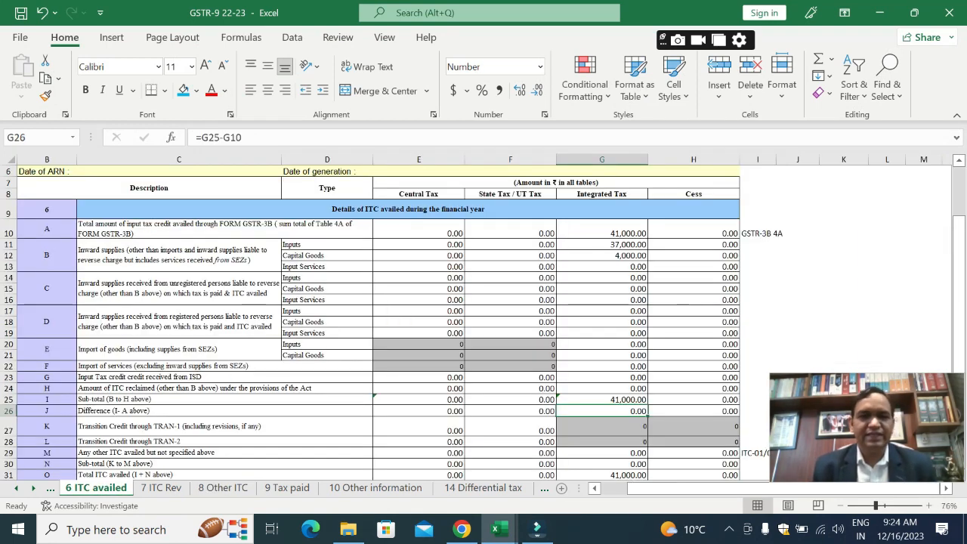
pyautogui.click(419, 229)
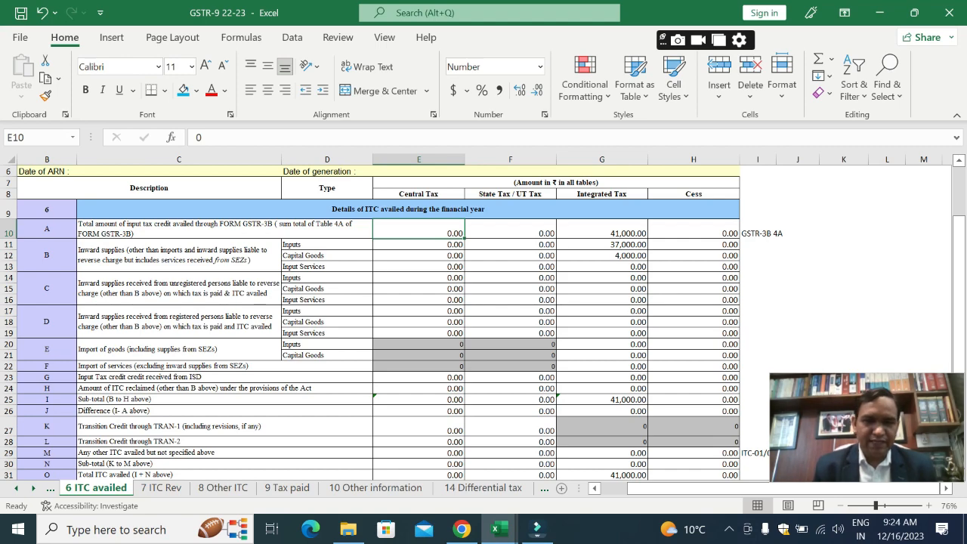
pyautogui.press('Up')
pyautogui.press('Up')
pyautogui.press('Up')
pyautogui.press('Up')
pyautogui.press('Up')
pyautogui.press('Up')
pyautogui.press('Up')
pyautogui.press('Up')
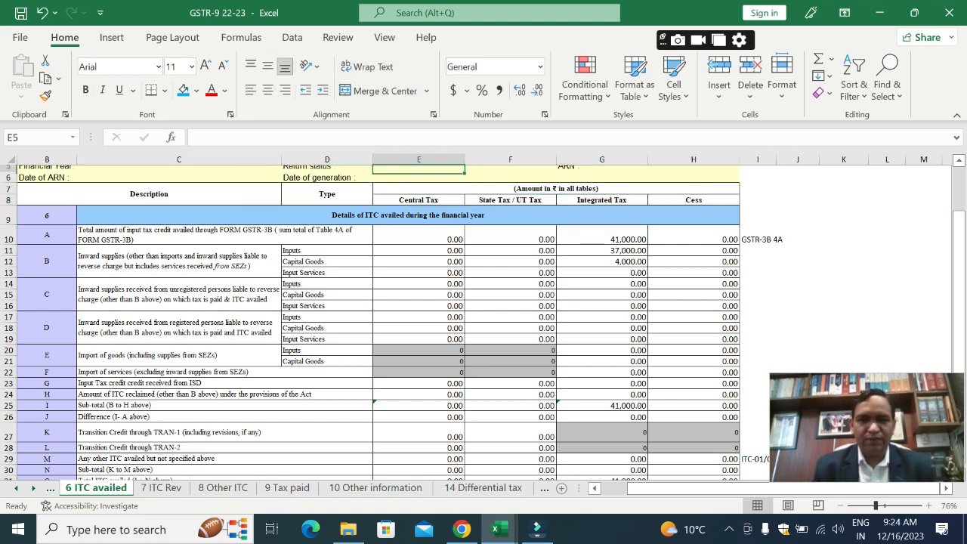
pyautogui.press('Down')
pyautogui.press('Down')
pyautogui.press('Down')
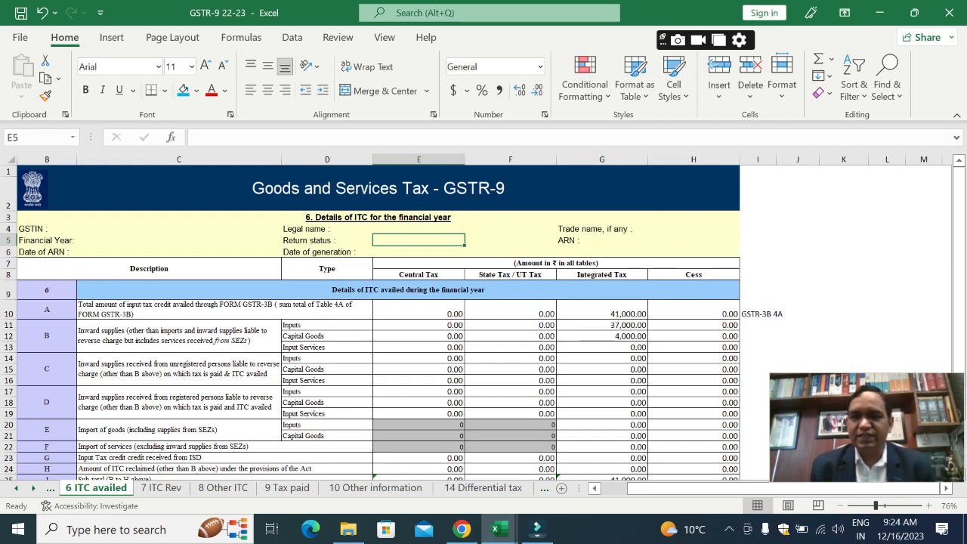
pyautogui.press('Down')
pyautogui.press('Down')
pyautogui.press('Down')
pyautogui.press('Down')
pyautogui.press('Down')
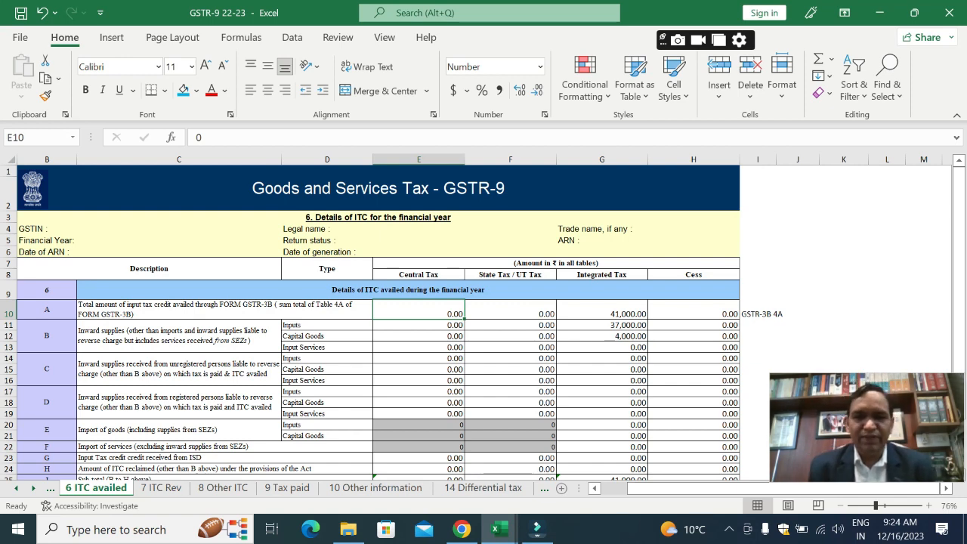
# Step: Read the row 6A description in C10 and its GSTR-3B 4A reference note in I10
pyautogui.press('Down')
pyautogui.press('Up')
pyautogui.press('Left')
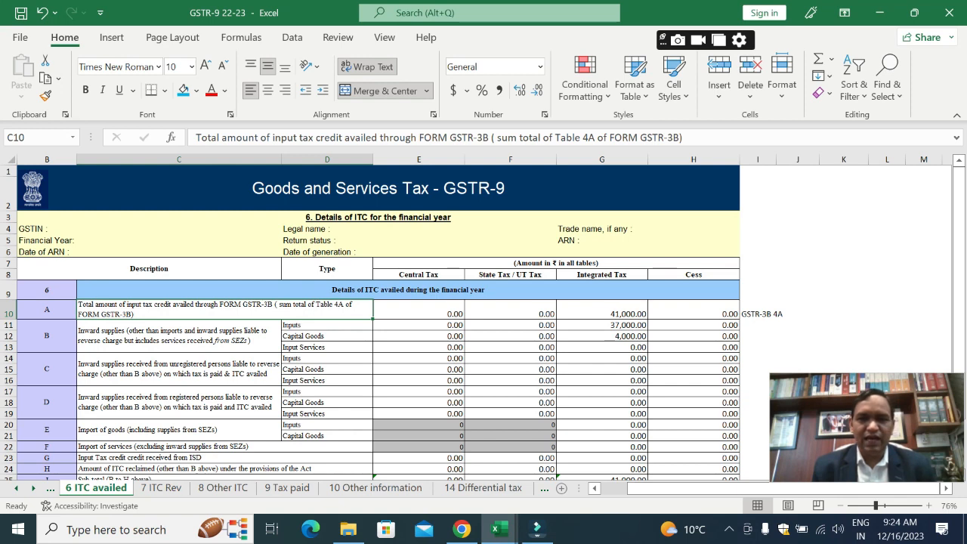
pyautogui.press('Down')
pyautogui.press('Down')
pyautogui.press('Down')
pyautogui.press('Down')
pyautogui.press('Down')
pyautogui.press('Up')
pyautogui.press('Up')
pyautogui.press('Up')
pyautogui.press('Up')
pyautogui.press('Up')
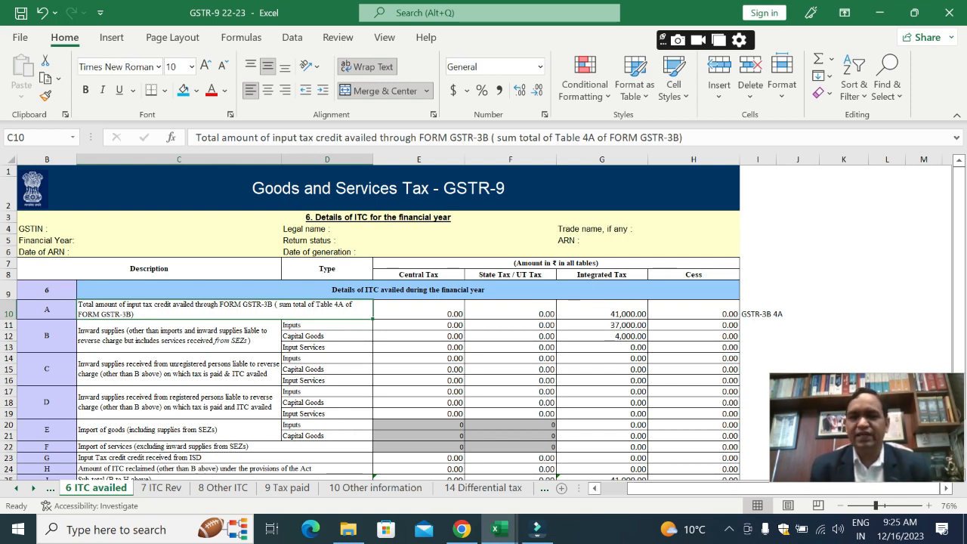
pyautogui.press('Right')
pyautogui.press('Right')
pyautogui.press('Right')
pyautogui.press('Right')
pyautogui.press('Right')
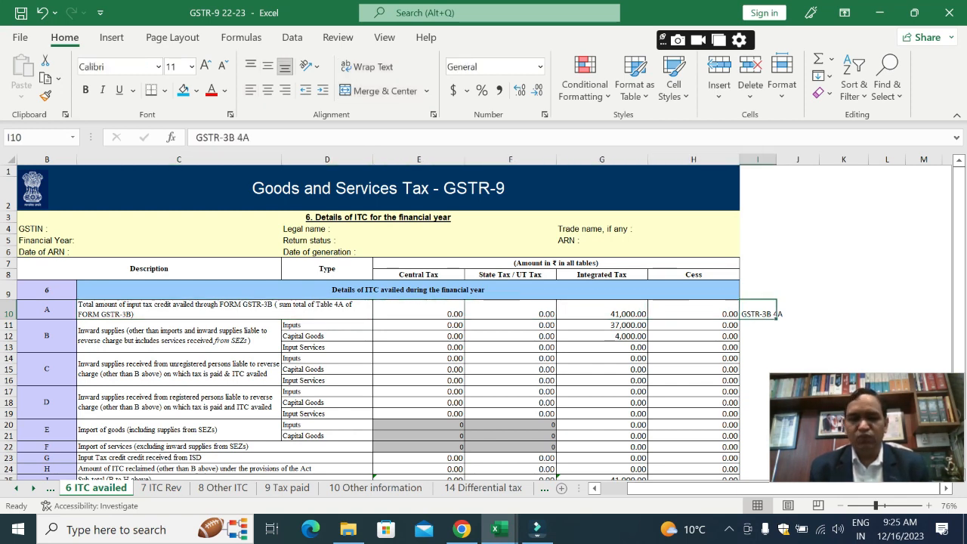
# Step: Switch to the GSTR-3B workbook and examine the Table-4A total formula in G13
pyautogui.hotkey('alt', 'Tab')
pyautogui.press('Down')
pyautogui.press('Down')
pyautogui.press('Down')
pyautogui.press('Down')
pyautogui.press('Down')
pyautogui.press('Down')
pyautogui.press('Down')
pyautogui.press('Down')
pyautogui.press('Down')
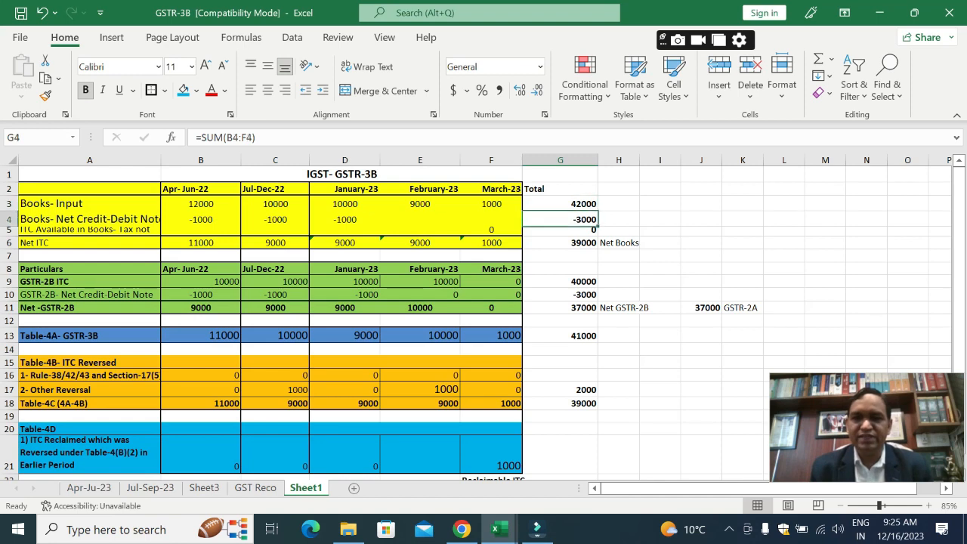
pyautogui.press('Down')
pyautogui.press('Down')
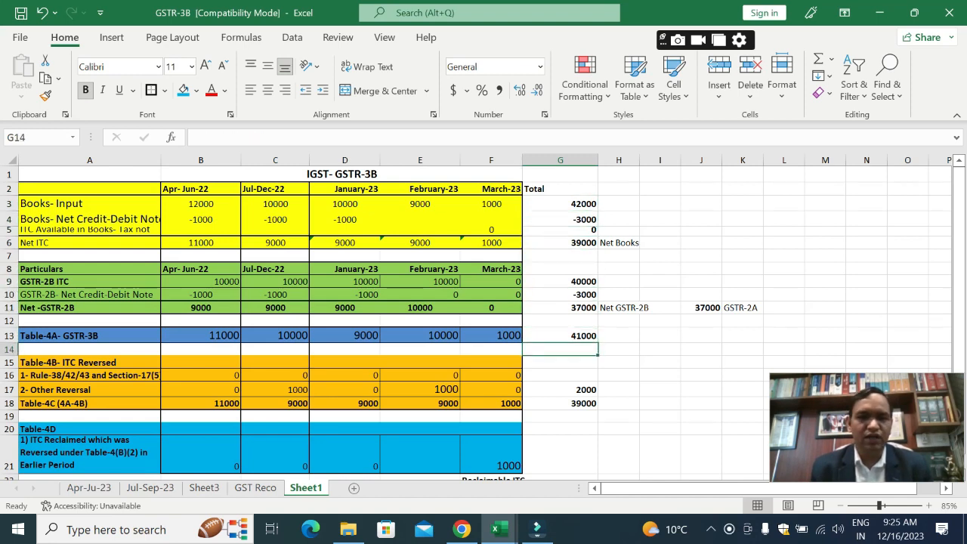
pyautogui.press('Up')
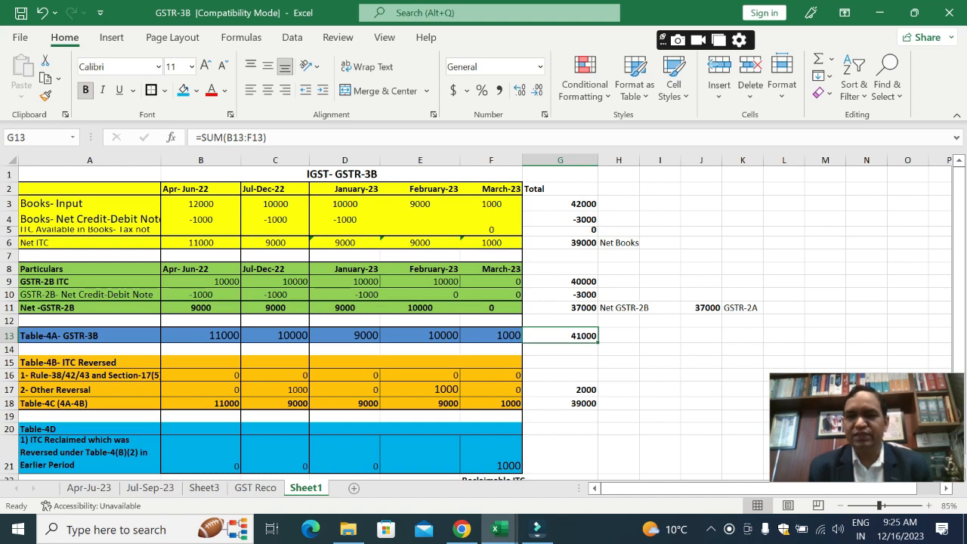
# Step: Return to the GSTR-9 22-23 workbook and enlarge the row 6A Integrated Tax amount in G10 to font size 14
pyautogui.hotkey('alt', 'Tab')
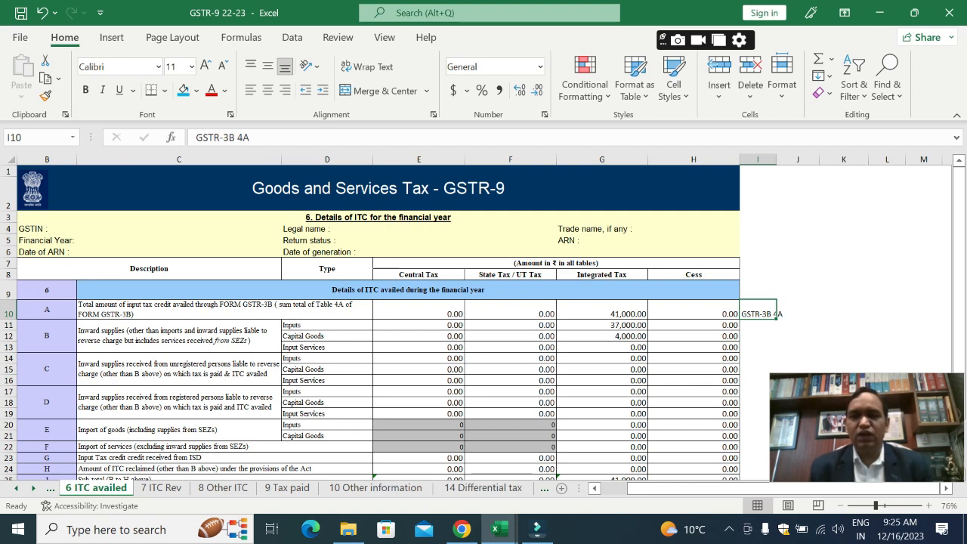
pyautogui.click(602, 310)
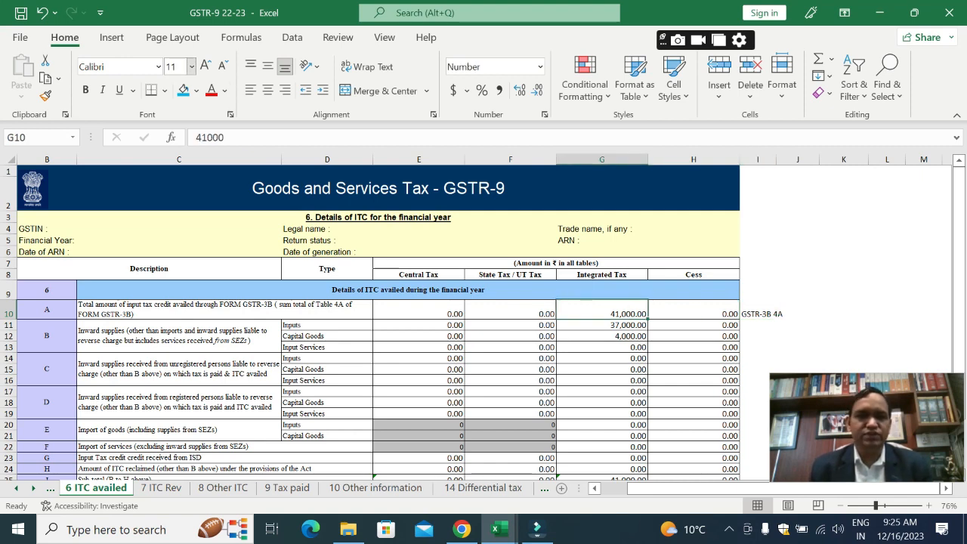
pyautogui.click(205, 67)
pyautogui.click(205, 66)
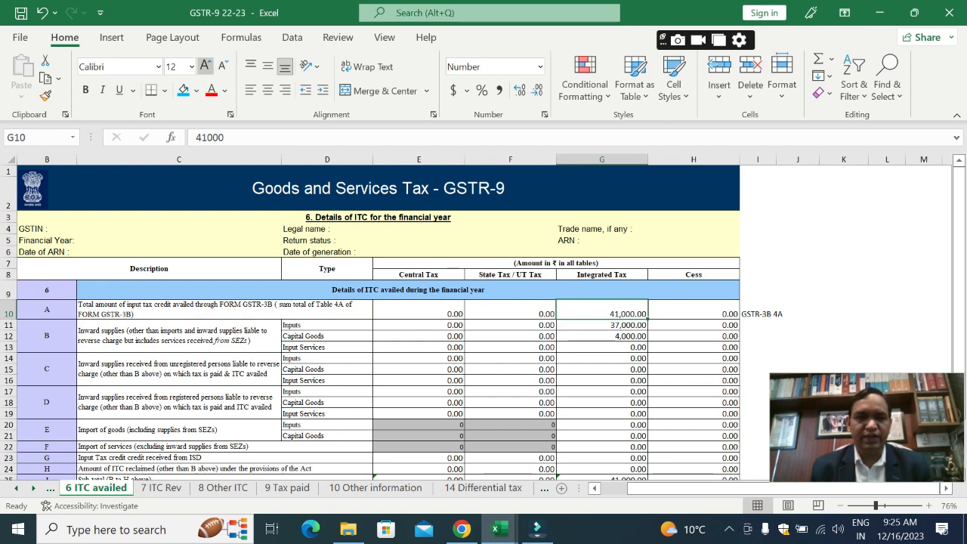
pyautogui.click(602, 324)
pyautogui.click(602, 310)
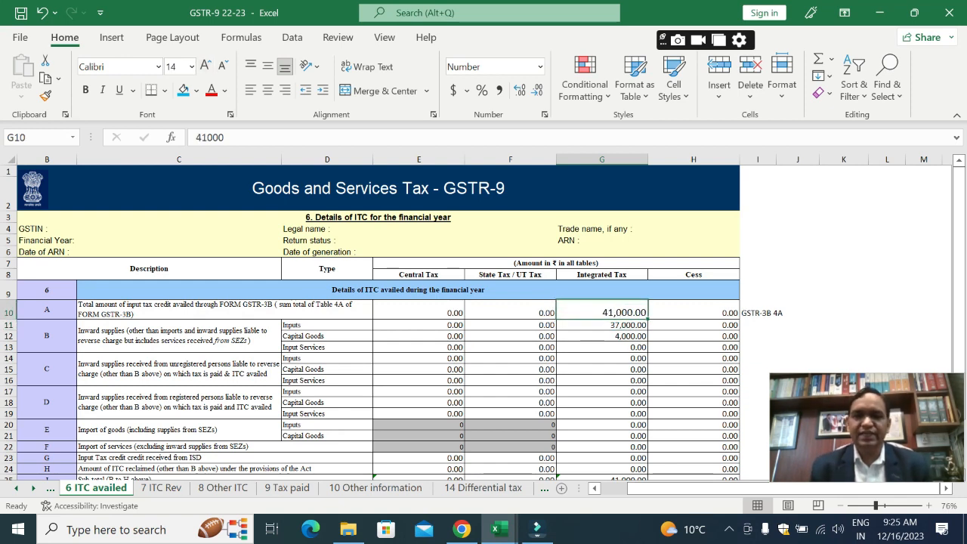
# Step: Examine row 6B of the 6 ITC availed sheet, from its Inputs Integrated Tax amount in G11 to its description in C11
pyautogui.press('Down')
pyautogui.press('Down')
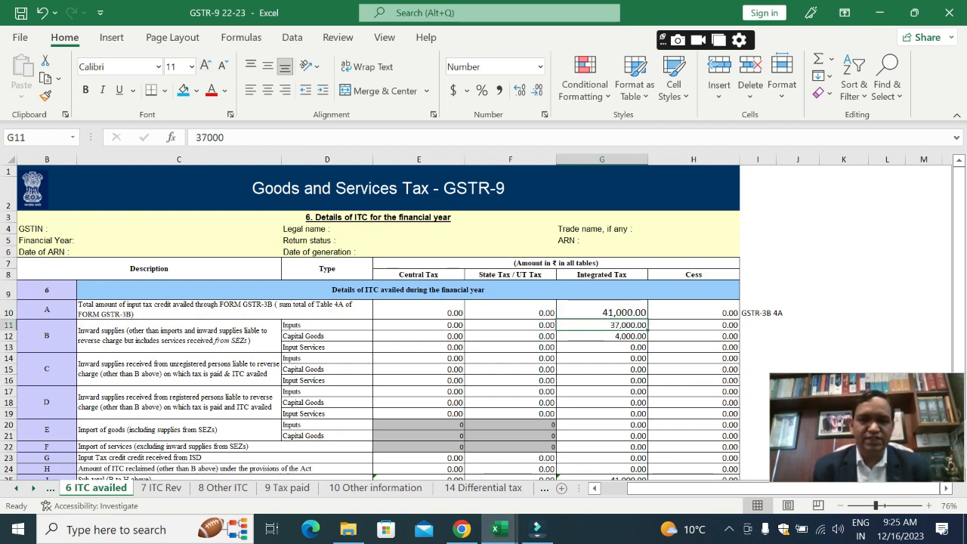
pyautogui.press('Left')
pyautogui.press('Left')
pyautogui.press('Left')
pyautogui.press('Left')
pyautogui.press('Left')
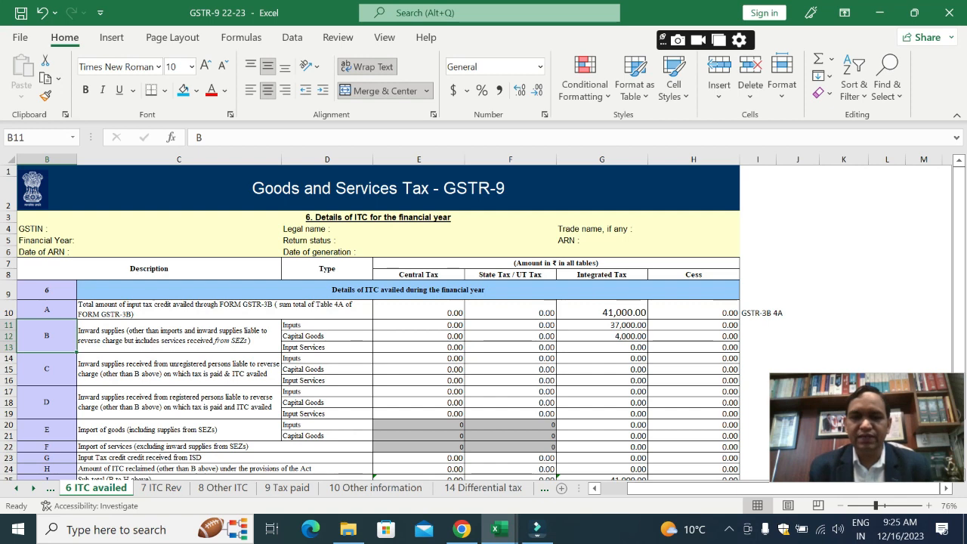
pyautogui.click(179, 335)
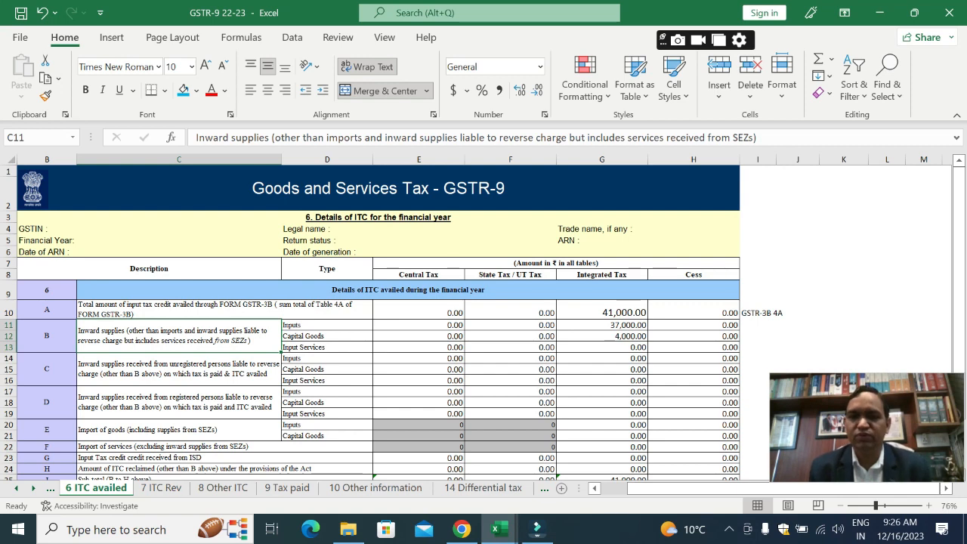
# Step: Review the Inputs, Capital Goods and Input Services types of row 6B in D11 to D13
pyautogui.click(327, 336)
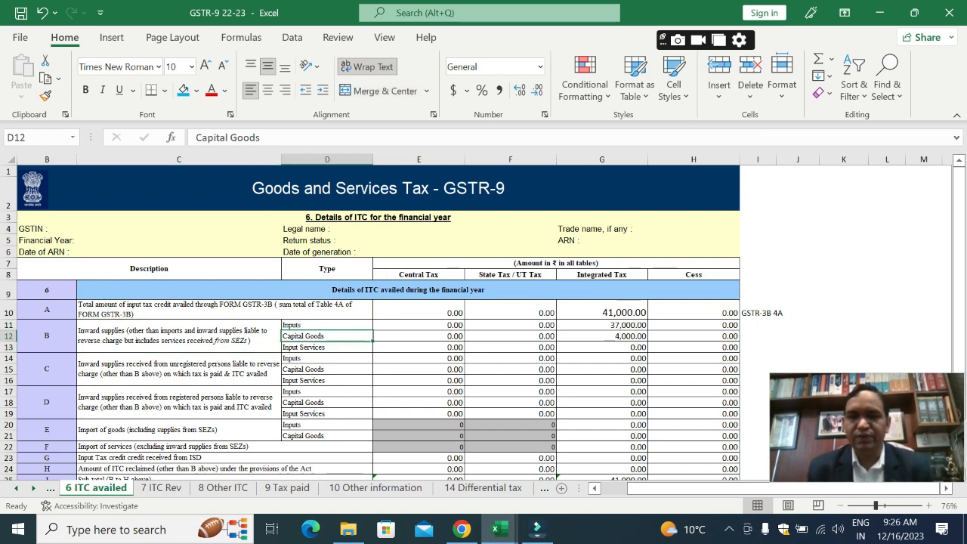
pyautogui.click(327, 324)
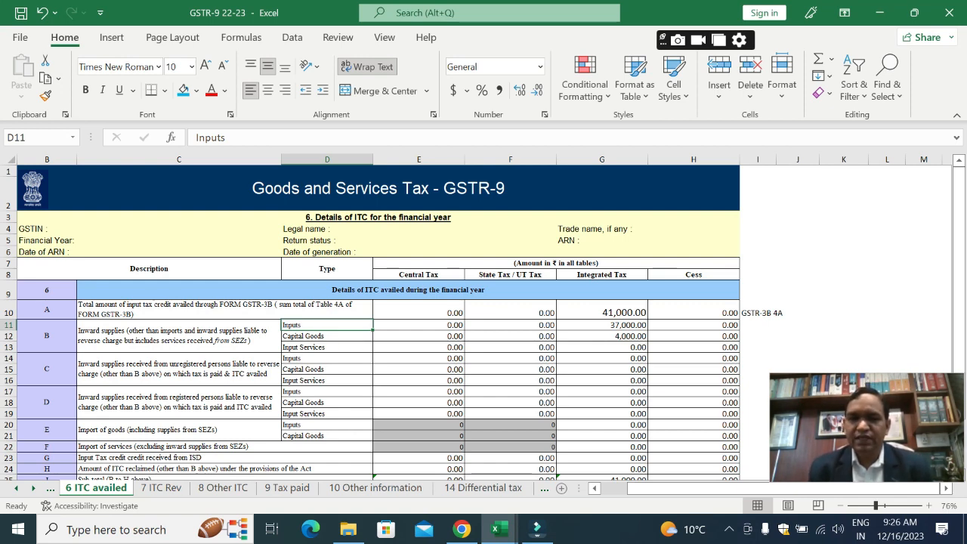
pyautogui.click(327, 336)
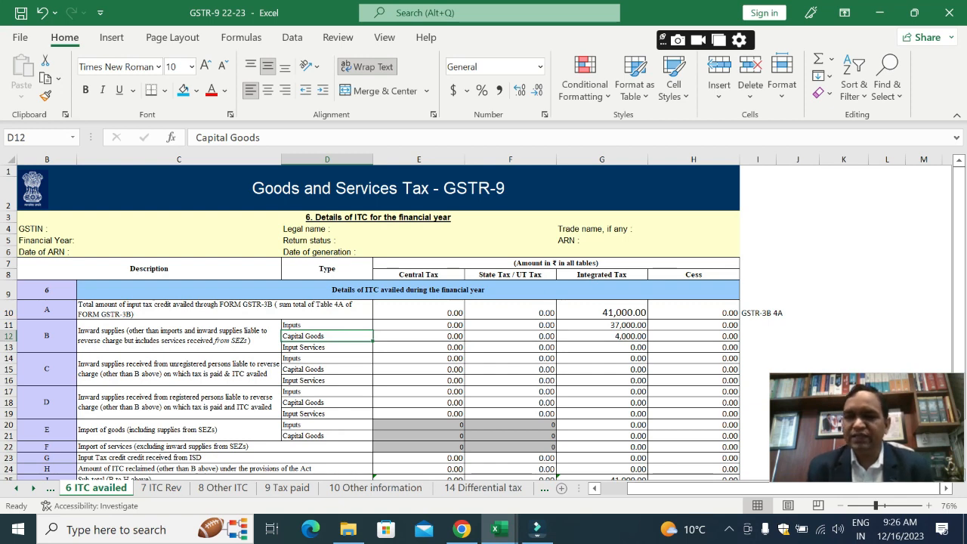
pyautogui.click(327, 348)
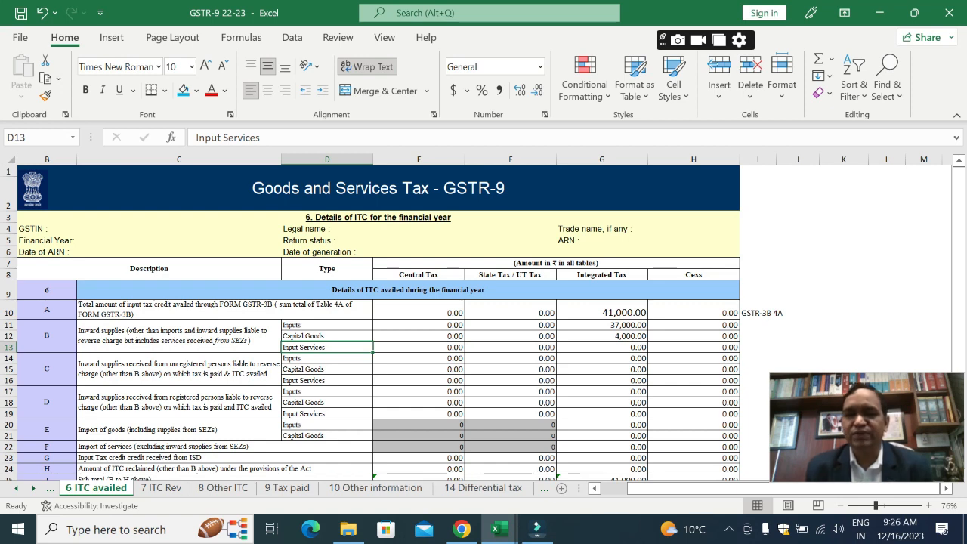
pyautogui.click(327, 336)
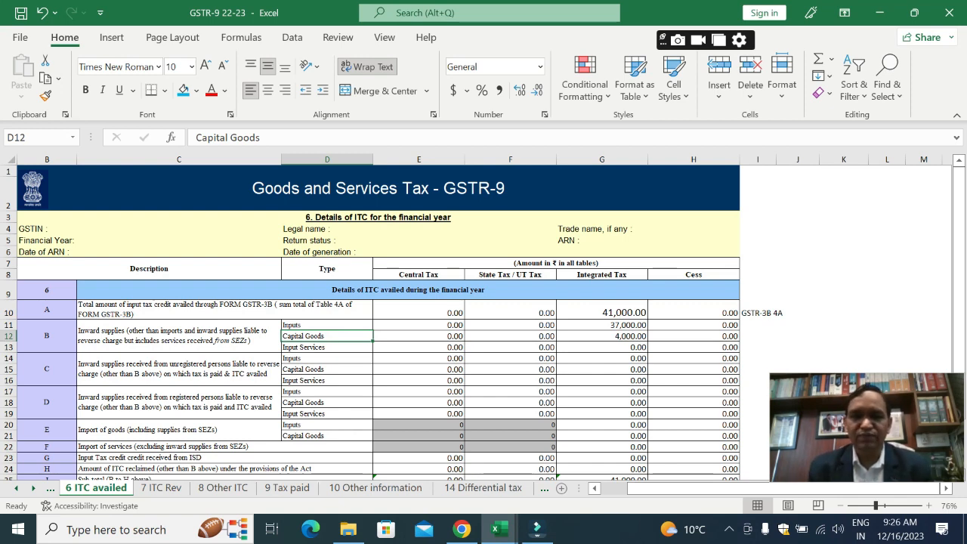
# Step: Read the row 6C description in C14 on unregistered reverse-charge supplies and its Inputs type in D14
pyautogui.press('Down')
pyautogui.press('Down')
pyautogui.press('Left')
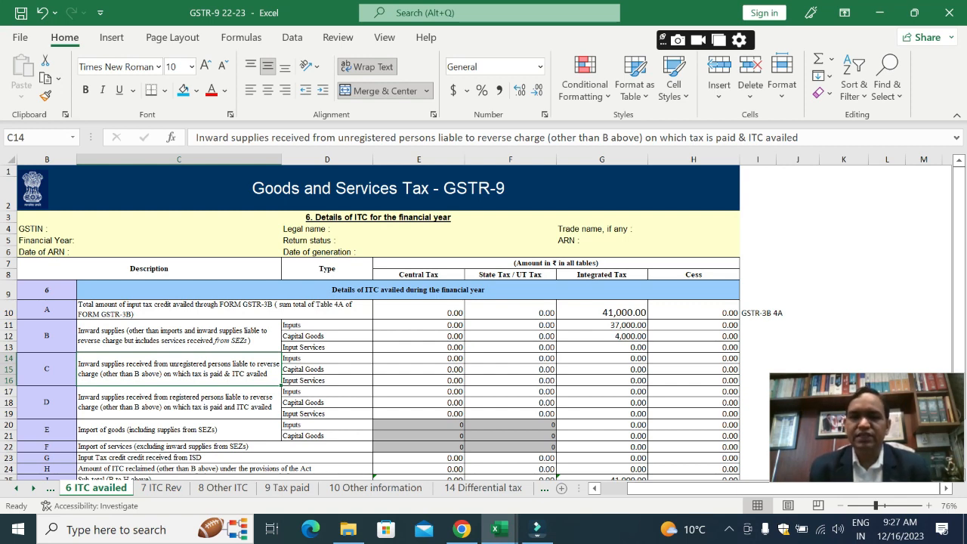
pyautogui.click(326, 359)
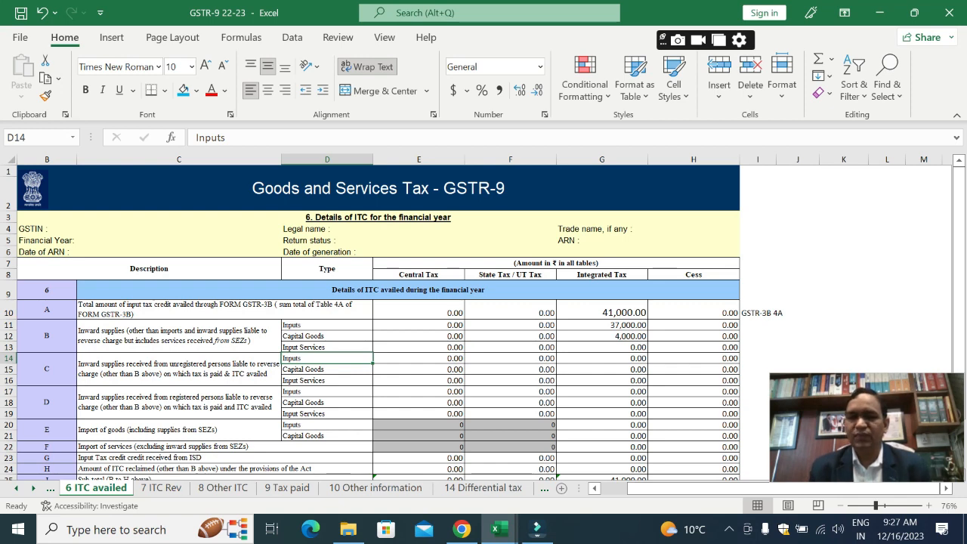
# Step: Read the row 6D description in C17 on reverse-charge supplies from registered persons
pyautogui.press('Down')
pyautogui.press('Down')
pyautogui.press('Down')
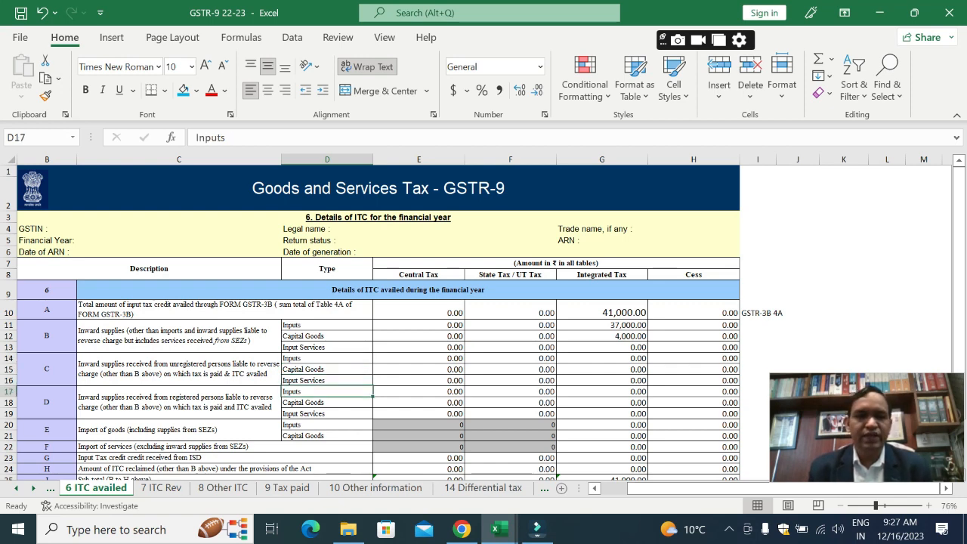
pyautogui.press('Left')
pyautogui.press('Left')
pyautogui.press('Right')
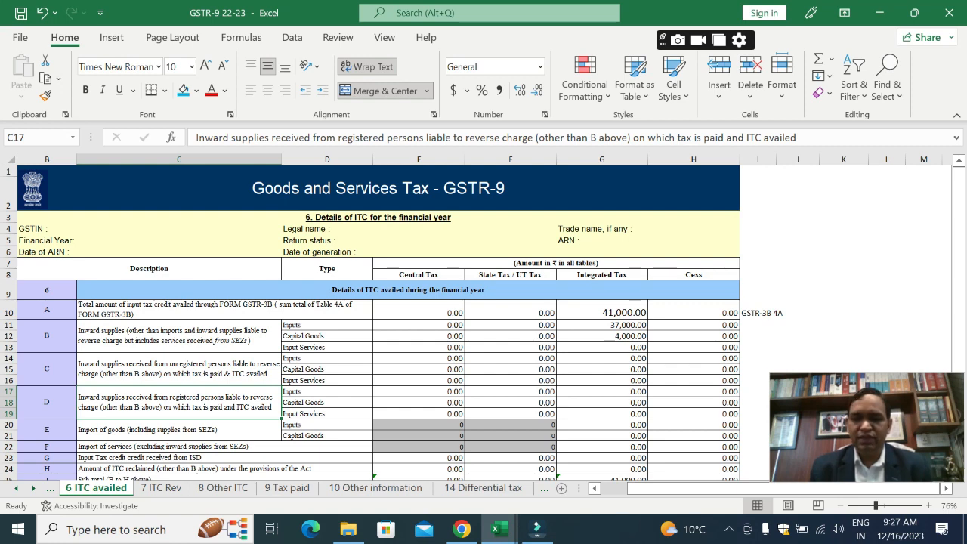
# Step: Examine row 6E on import of goods, covering its description in C20, Inputs type and tax cells across row 20
pyautogui.click(179, 430)
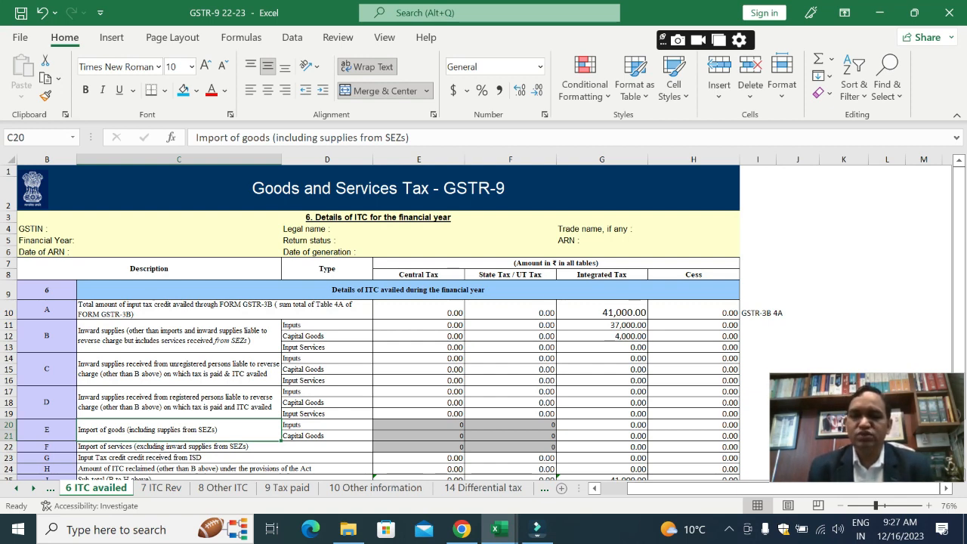
pyautogui.press('Right')
pyautogui.press('Right')
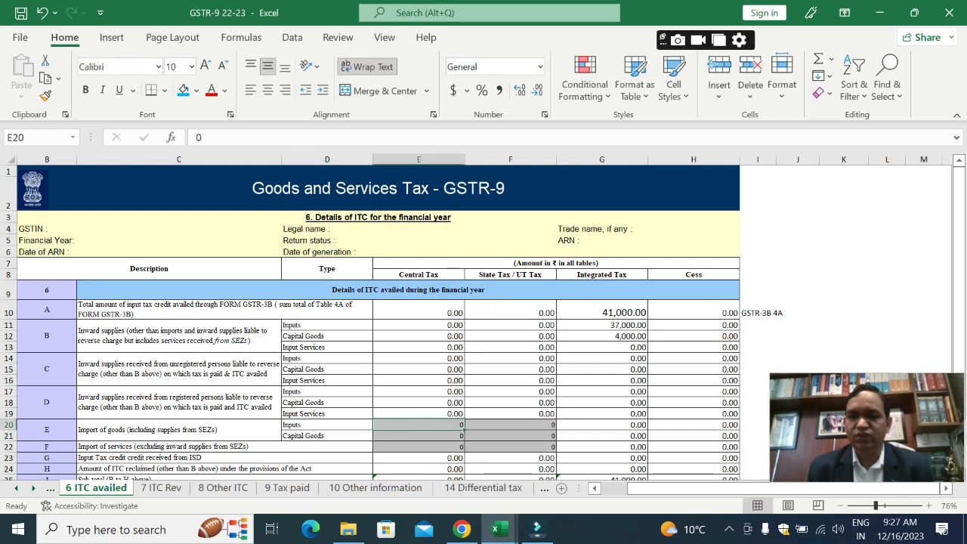
pyautogui.press('Left')
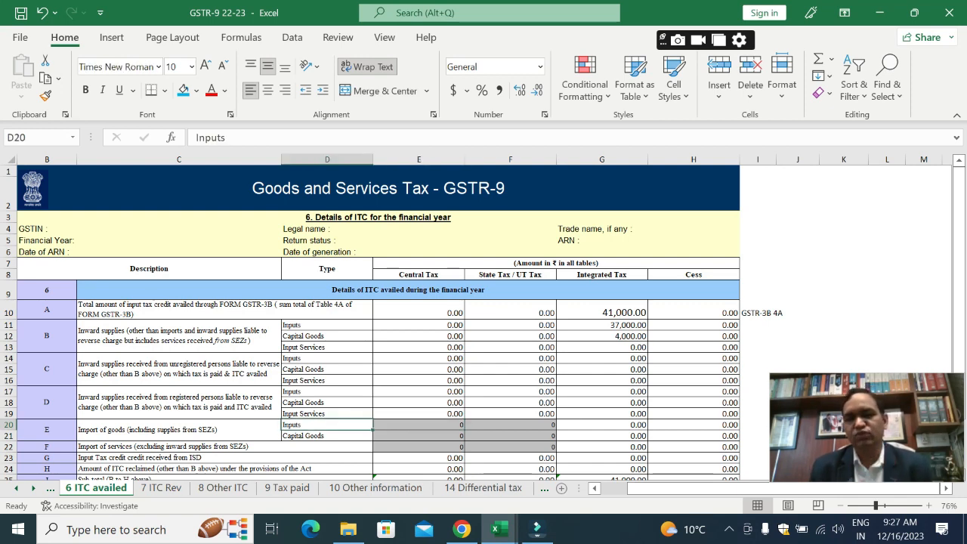
pyautogui.press('Right')
pyautogui.press('Right')
pyautogui.press('Right')
pyautogui.press('Left')
pyautogui.press('Left')
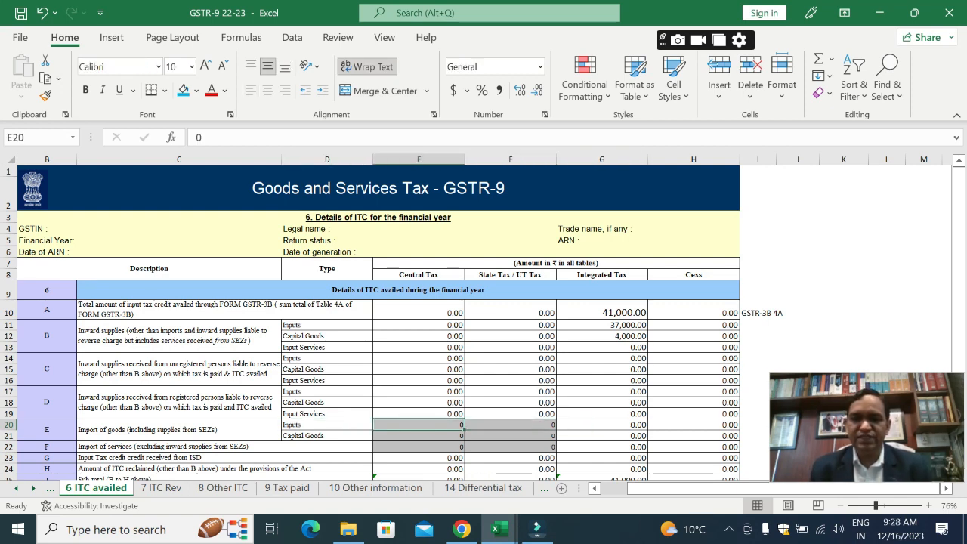
# Step: Select the greyed-out Central and State Tax cells E20:F22 for imports and check the Integrated Tax cells down to G22
pyautogui.hotkey('shift', 'Down')
pyautogui.hotkey('shift', 'Down')
pyautogui.hotkey('shift', 'Right')
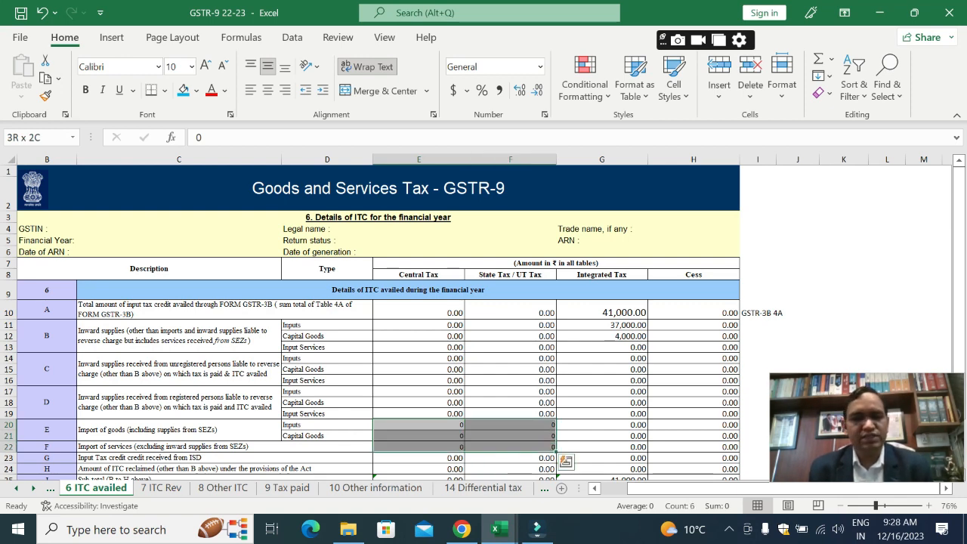
pyautogui.press('Right')
pyautogui.press('Right')
pyautogui.press('Down')
pyautogui.press('Down')
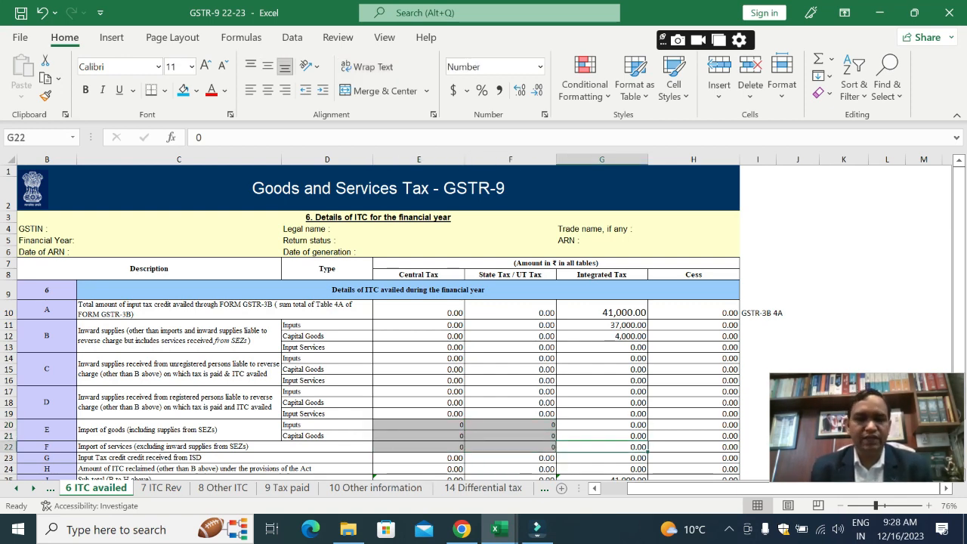
# Step: Read the descriptions of rows 6F import of services, 6G ISD credit and 6H reclaimed ITC in C22 to C24
pyautogui.press('Left')
pyautogui.press('Left')
pyautogui.press('Left')
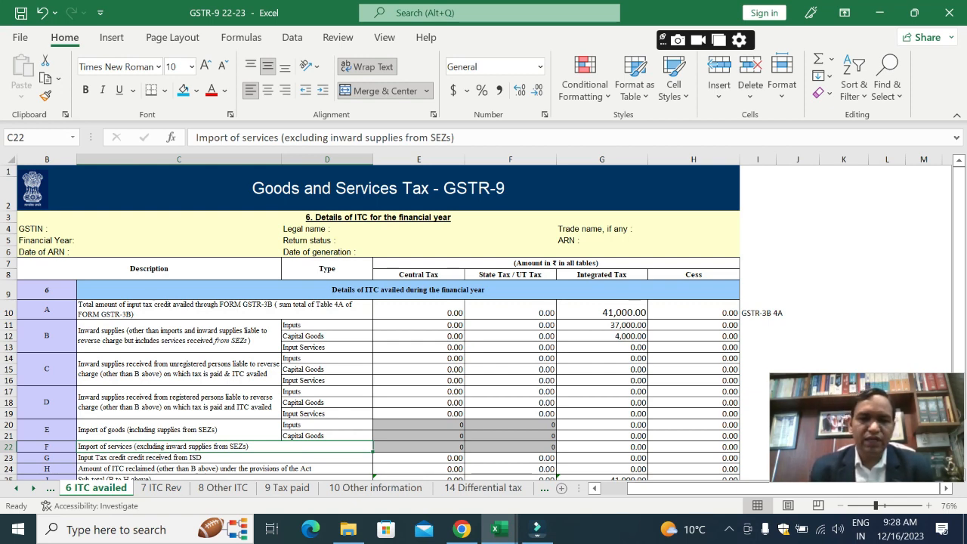
pyautogui.click(224, 458)
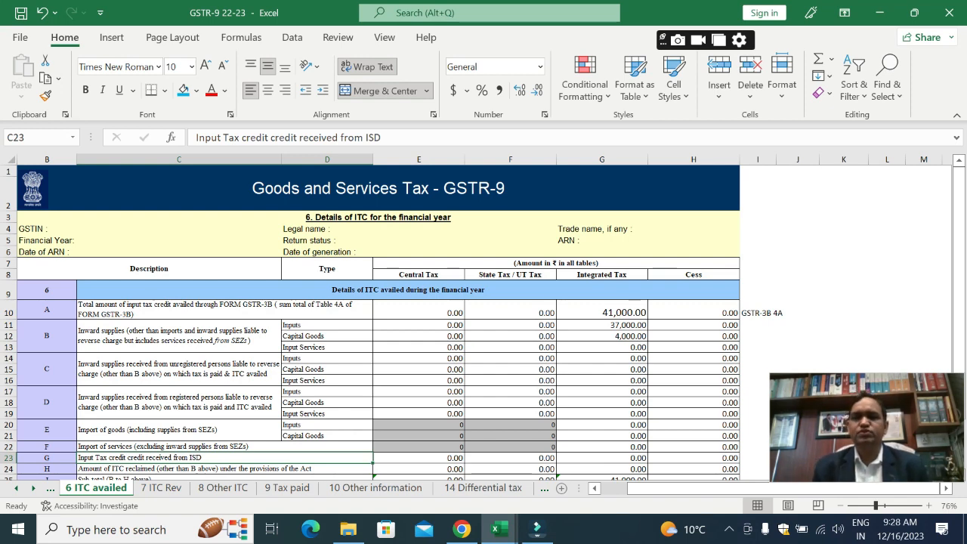
pyautogui.click(225, 469)
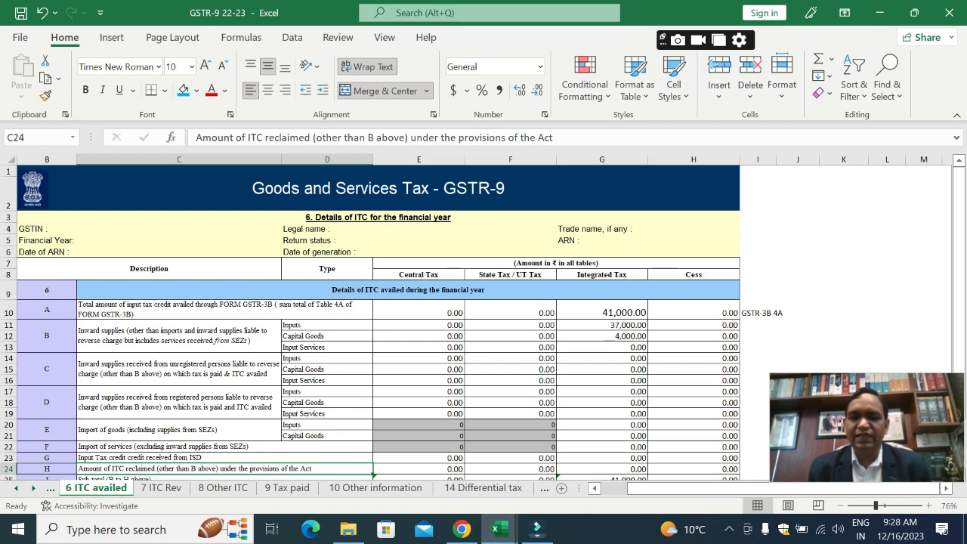
# Step: Switch to the GSTR-3B workbook and trace the March-23 column from the Table-4D reclaimed ITC up to Table-4A
pyautogui.hotkey('alt', 'Tab')
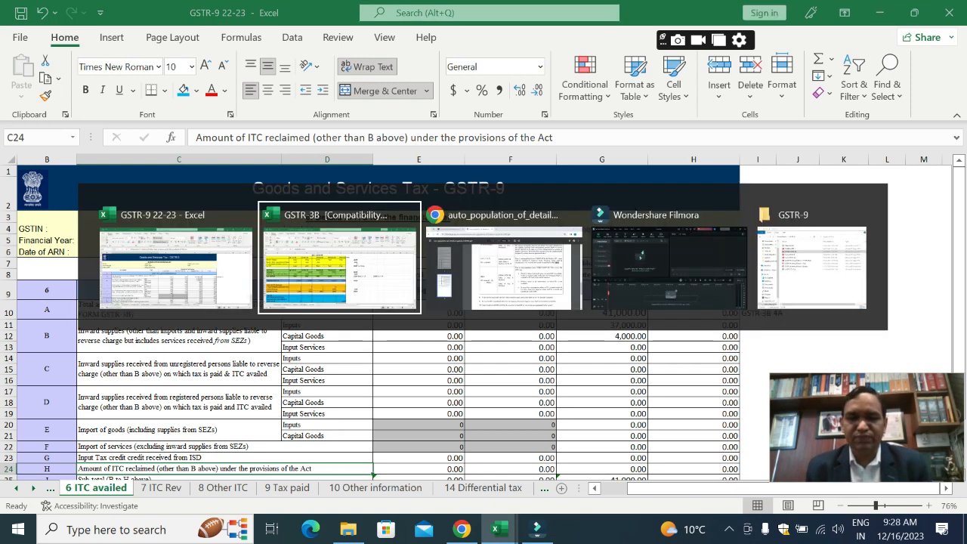
pyautogui.press('Down')
pyautogui.press('Down')
pyautogui.press('Down')
pyautogui.press('Down')
pyautogui.press('Down')
pyautogui.press('Down')
pyautogui.press('Down')
pyautogui.press('Down')
pyautogui.press('Down')
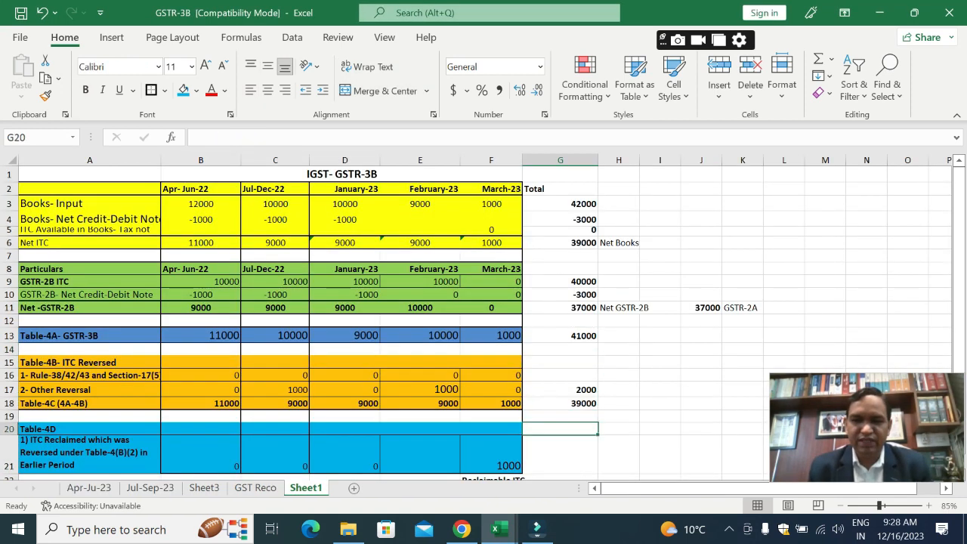
pyautogui.press('Left')
pyautogui.press('Up')
pyautogui.press('Up')
pyautogui.press('Up')
pyautogui.press('Up')
pyautogui.press('Up')
pyautogui.press('Up')
pyautogui.press('Up')
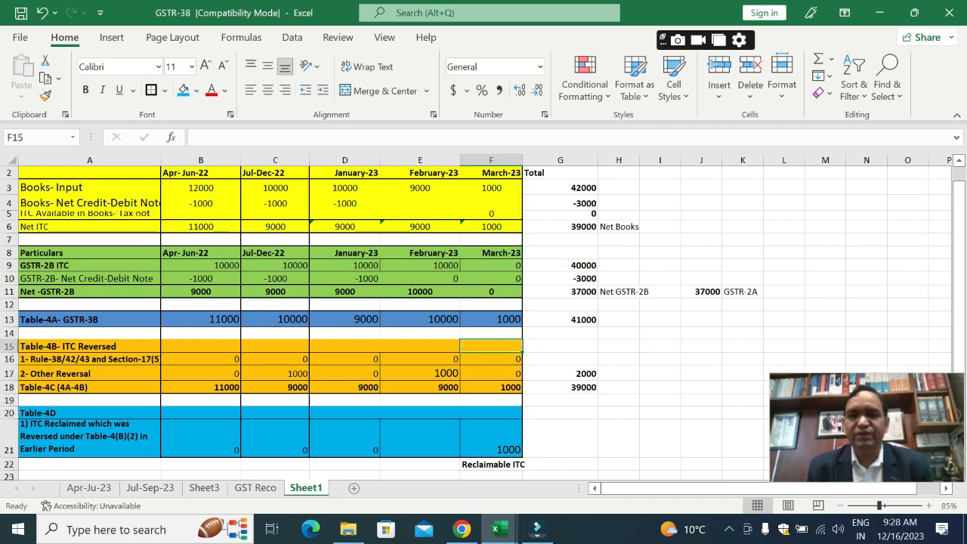
pyautogui.press('Up')
pyautogui.press('Up')
# Step: Return to the GSTR-9 22-23 workbook and review row 6H's reclaimed ITC description in C24 and its adjacent tax cells
pyautogui.hotkey('alt', 'Tab')
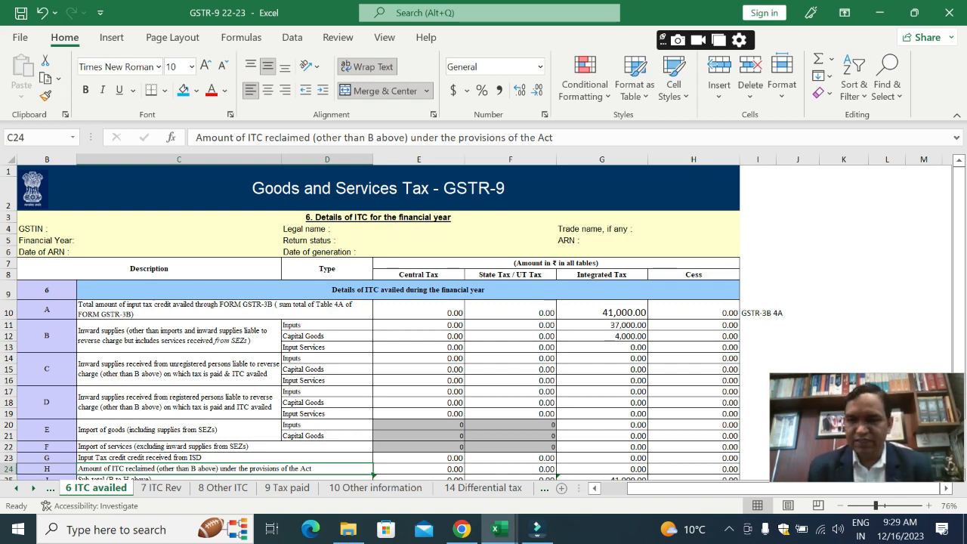
pyautogui.press('Right')
pyautogui.press('Left')
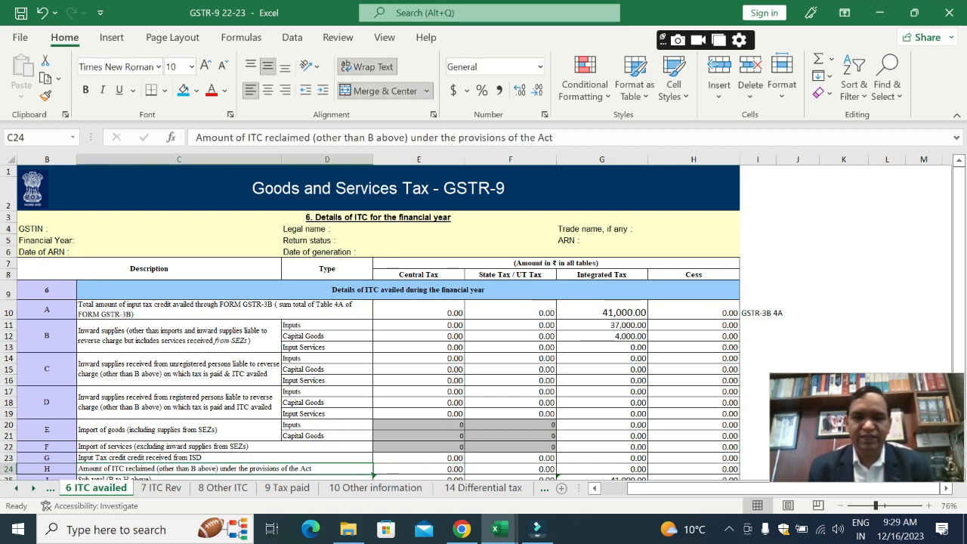
pyautogui.press('Right')
pyautogui.press('Left')
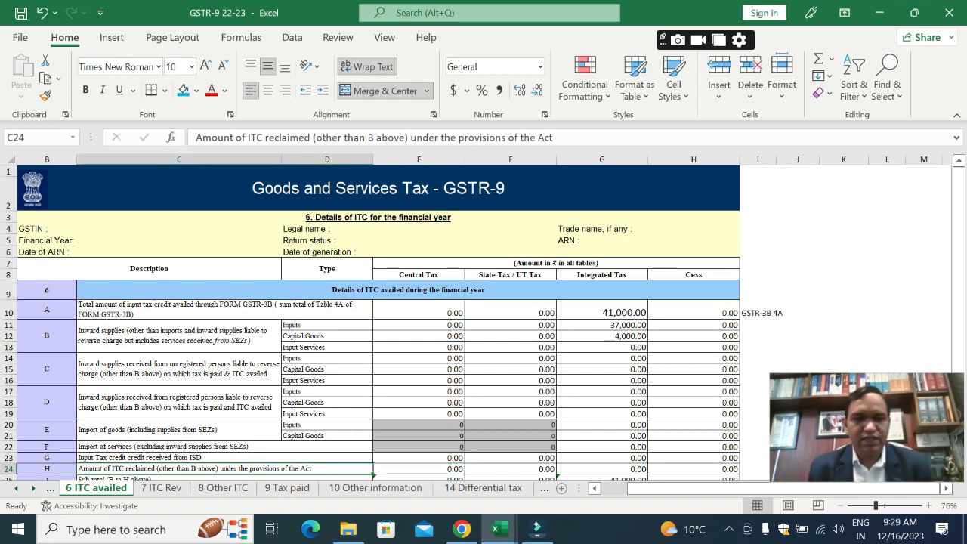
pyautogui.press('Right')
pyautogui.press('Right')
pyautogui.press('Left')
pyautogui.press('Left')
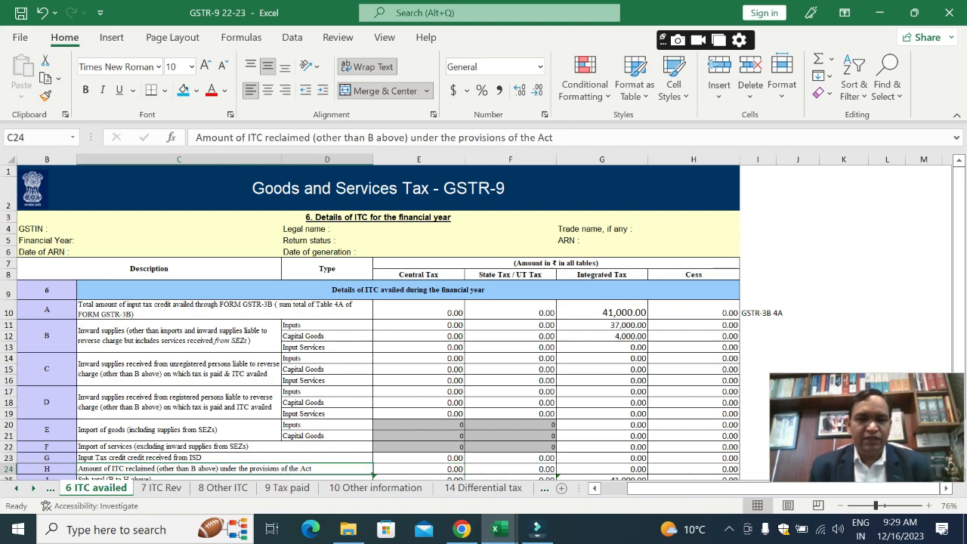
# Step: Review the Sub-total row 6I, from its description in C25 to the Central Tax formula in E25
pyautogui.press('Down')
pyautogui.press('Down')
pyautogui.press('Up')
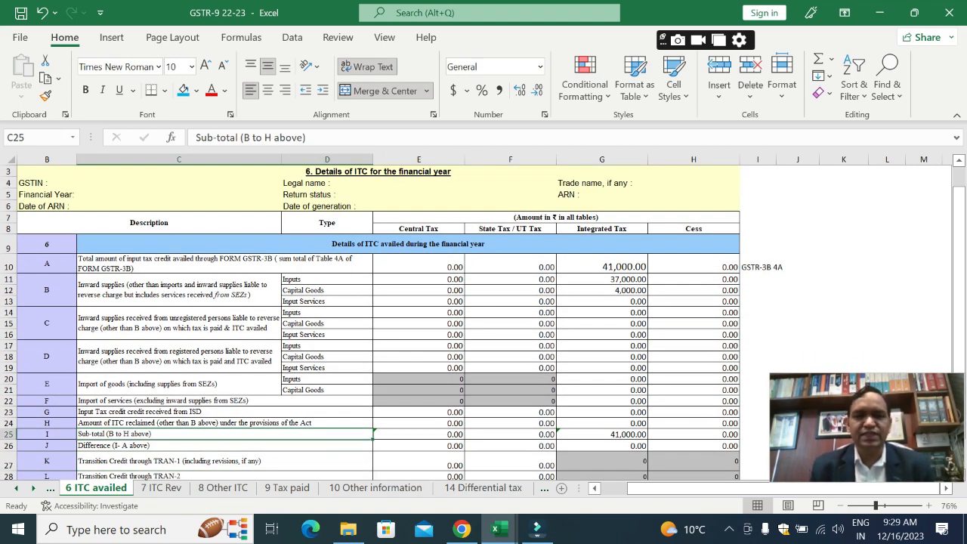
pyautogui.press('Right')
pyautogui.press('Right')
pyautogui.press('Right')
pyautogui.press('Right')
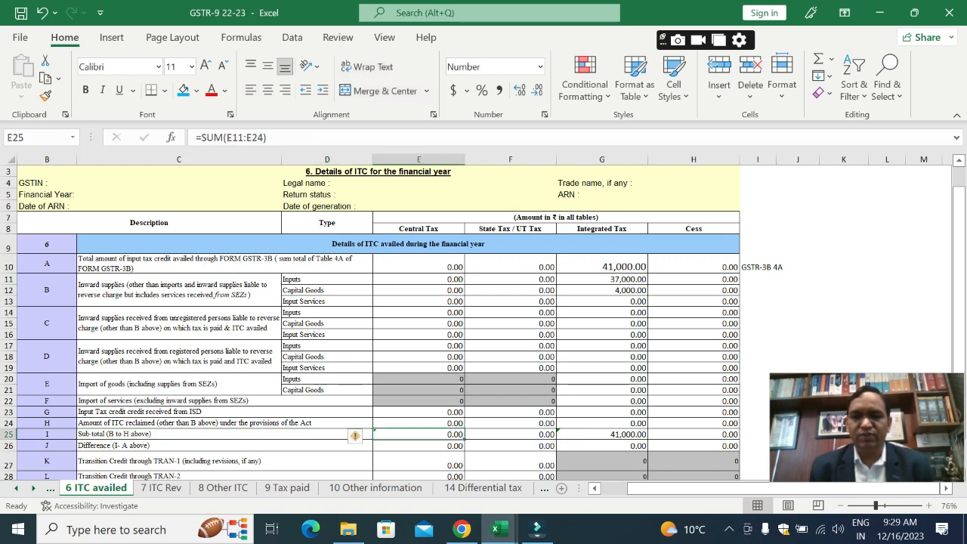
pyautogui.press('Left')
pyautogui.press('Left')
pyautogui.press('Left')
pyautogui.press('Left')
pyautogui.press('Left')
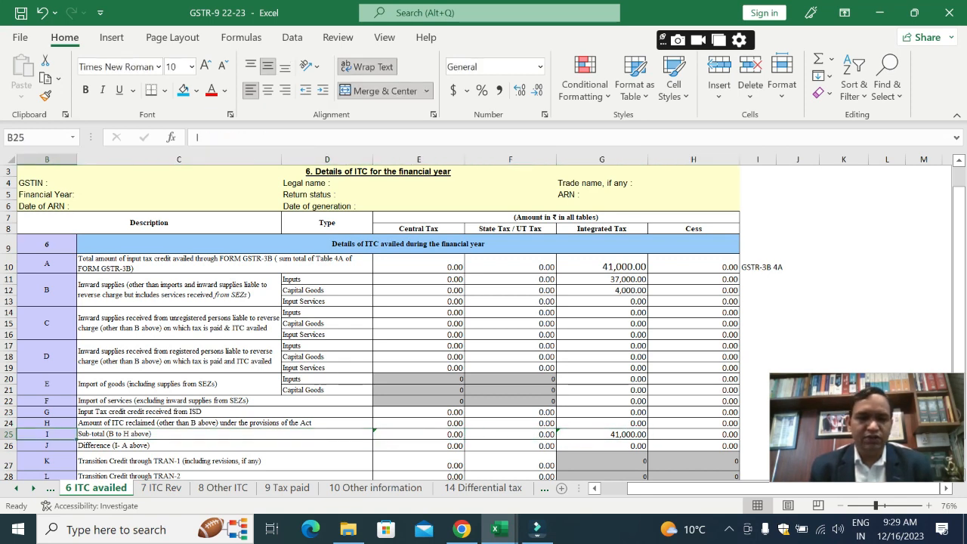
pyautogui.press('Right')
# Step: Review the Difference row 6J, from its description in C26 across its tax cells, including the formula in E26
pyautogui.press('Down')
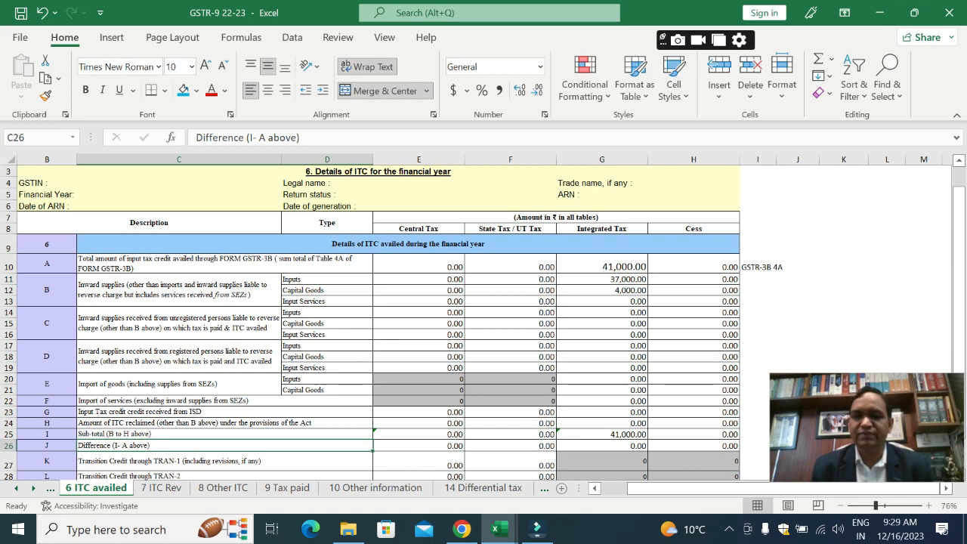
pyautogui.press('Right')
pyautogui.press('Right')
pyautogui.press('Right')
pyautogui.press('Left')
pyautogui.press('Left')
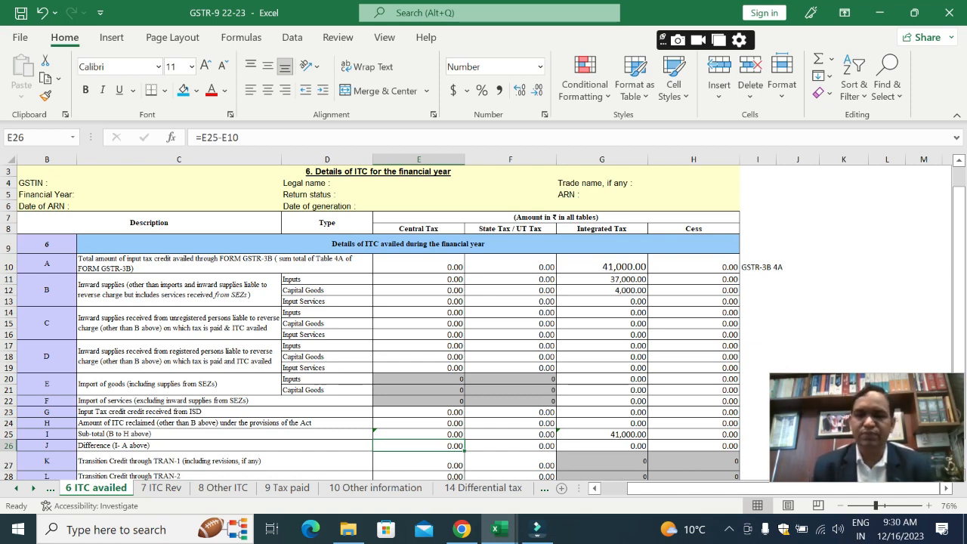
# Step: Select the Central Tax cells E27:E28 for the TRAN-1 and TRAN-2 transition credit rows and review them
pyautogui.click(418, 461)
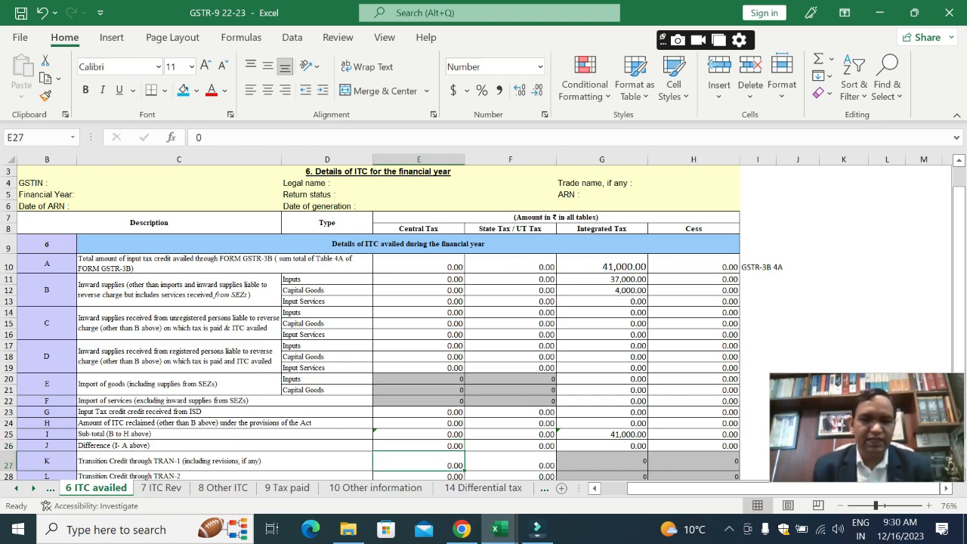
pyautogui.press('Down')
pyautogui.press('Down')
pyautogui.press('Up')
pyautogui.press('Up')
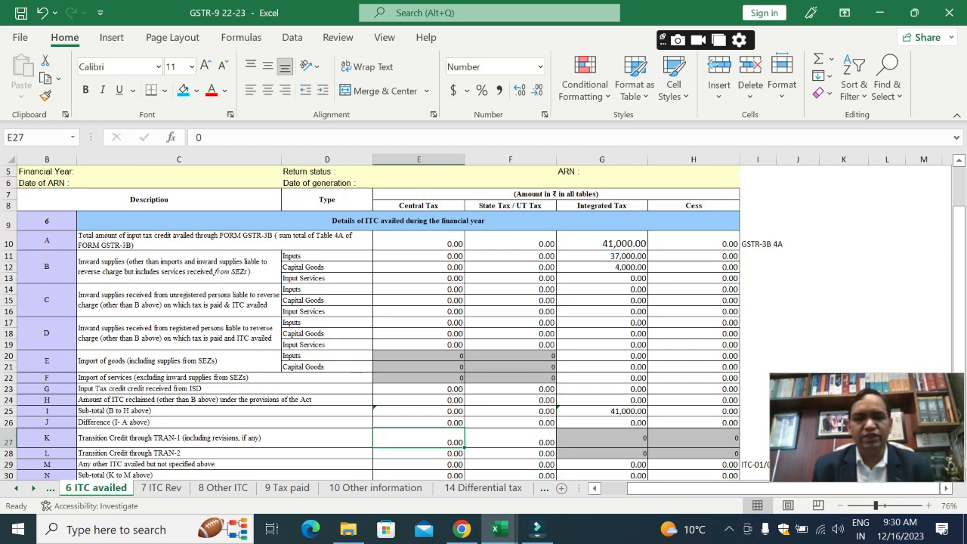
pyautogui.hotkey('shift', 'Down')
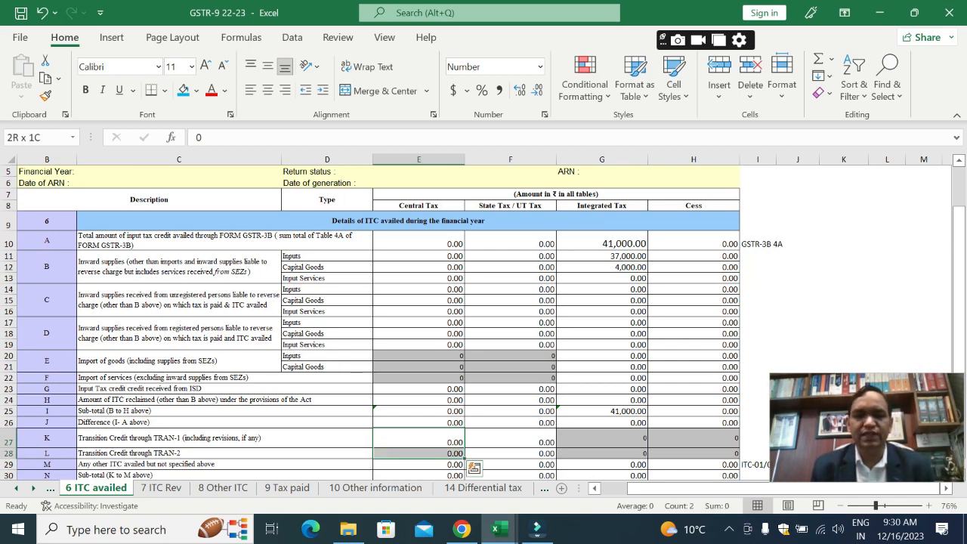
pyautogui.press('Down')
pyautogui.press('Down')
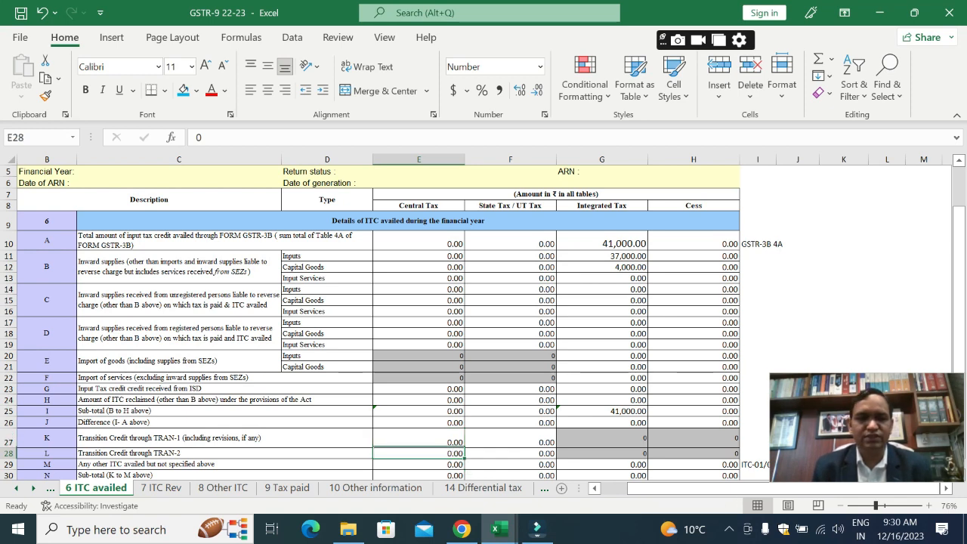
# Step: Read row 6M's other ITC description in C29 and look over the closing rows of Table 6
pyautogui.press('Left')
pyautogui.press('Left')
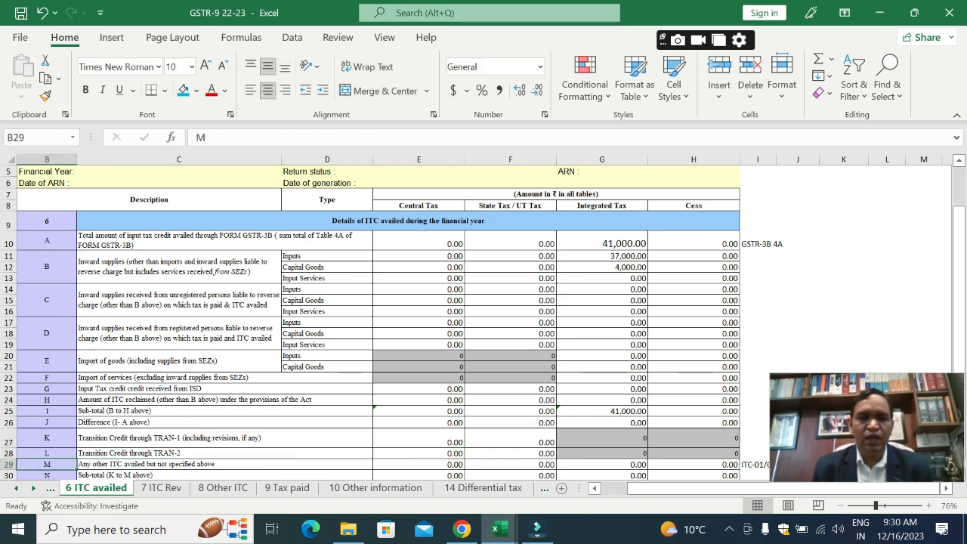
pyautogui.press('Right')
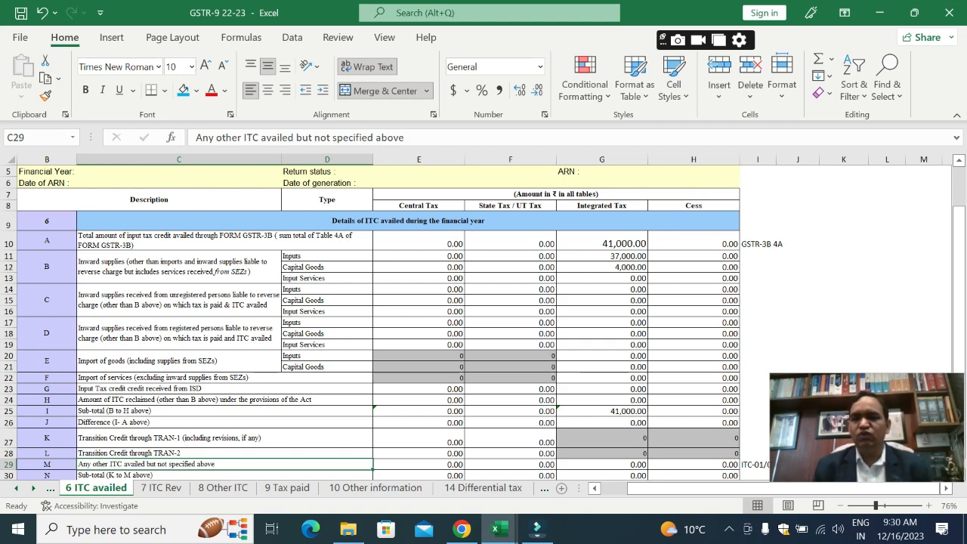
pyautogui.press('Down')
pyautogui.press('Down')
pyautogui.press('Down')
pyautogui.press('Down')
pyautogui.press('Down')
pyautogui.press('Down')
pyautogui.press('Down')
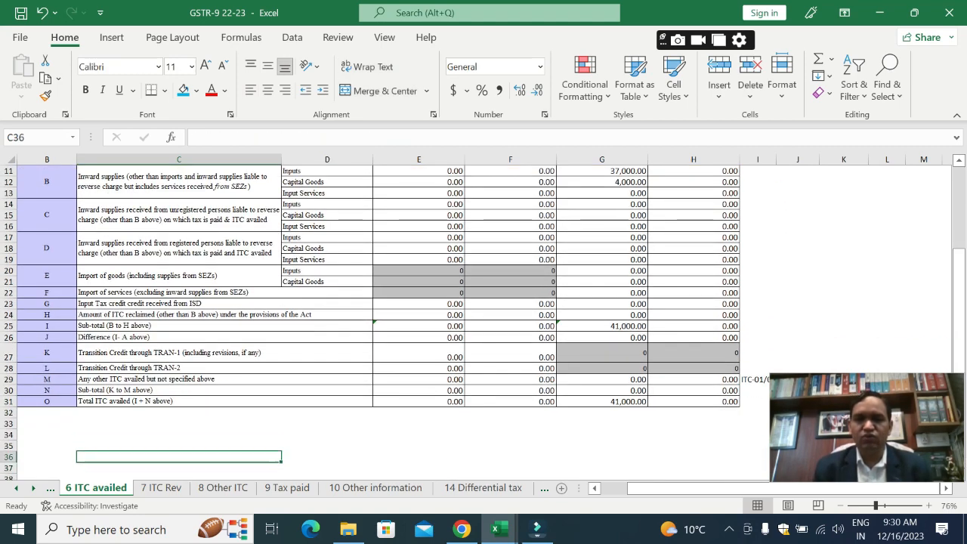
pyautogui.press('Up')
pyautogui.press('Up')
pyautogui.press('Up')
pyautogui.press('Up')
pyautogui.press('Up')
pyautogui.press('Up')
pyautogui.press('Up')
pyautogui.press('Up')
pyautogui.press('Up')
pyautogui.press('Down')
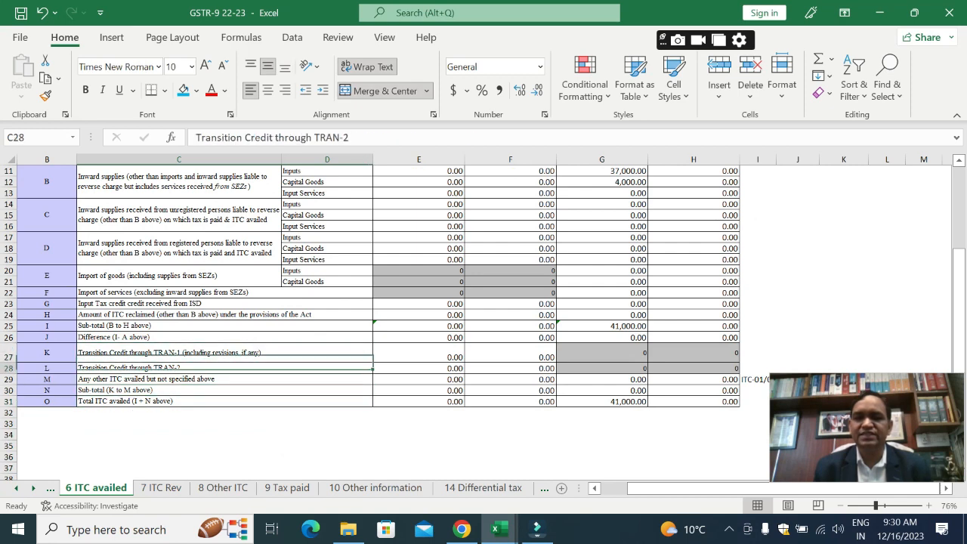
pyautogui.press('Down')
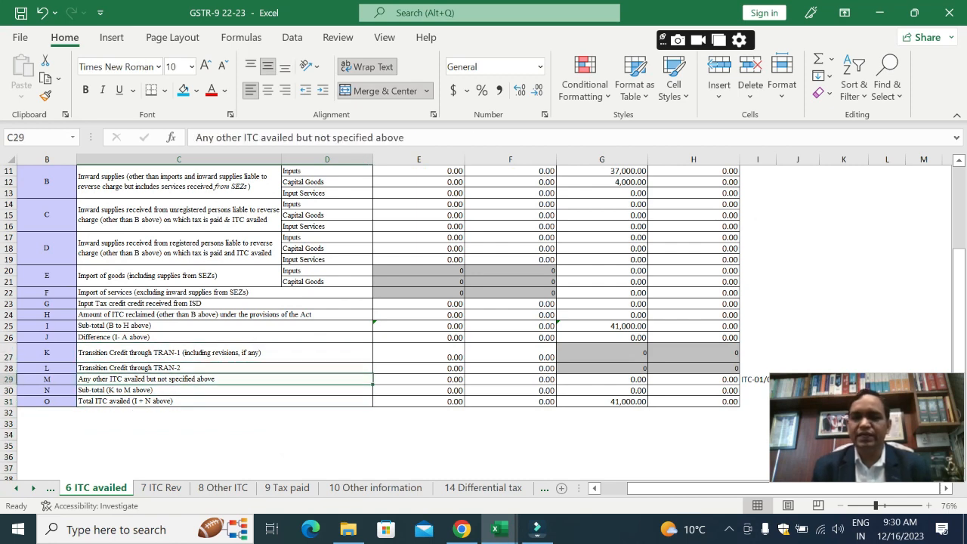
# Step: Read the note in I29 beside row 6M and return to its Central Tax cell E29
pyautogui.press('Right')
pyautogui.press('Right')
pyautogui.press('Right')
pyautogui.press('Right')
pyautogui.press('Right')
pyautogui.press('Right')
pyautogui.press('Left')
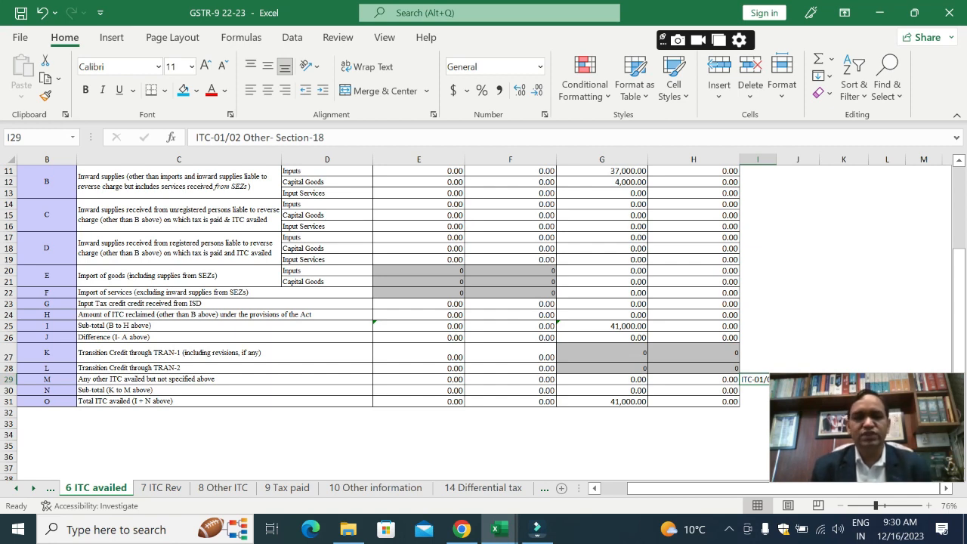
pyautogui.press('Left')
pyautogui.press('Left')
pyautogui.press('Left')
pyautogui.press('Left')
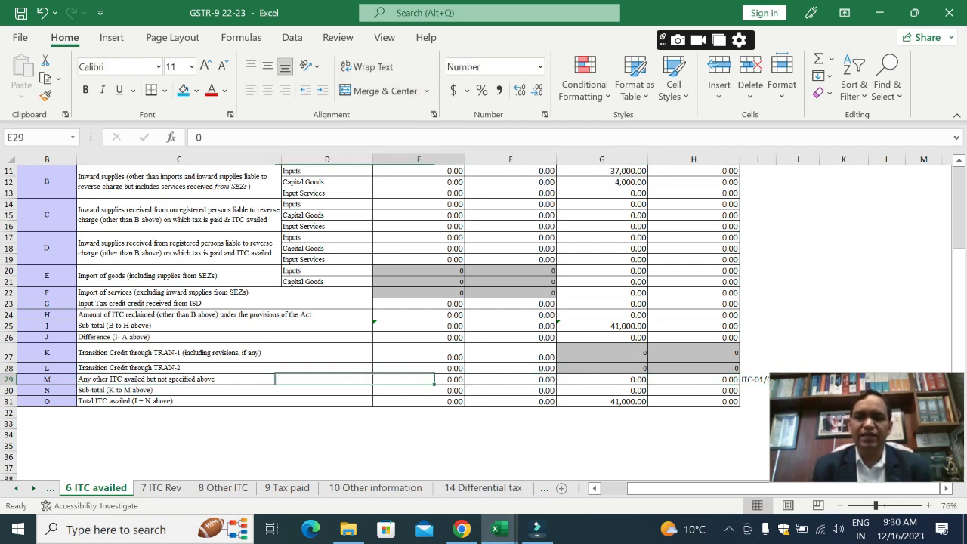
# Step: Check the Central Tax formulas of sub-total row 6N in E30 and total ITC availed row 6O in E31
pyautogui.press('Down')
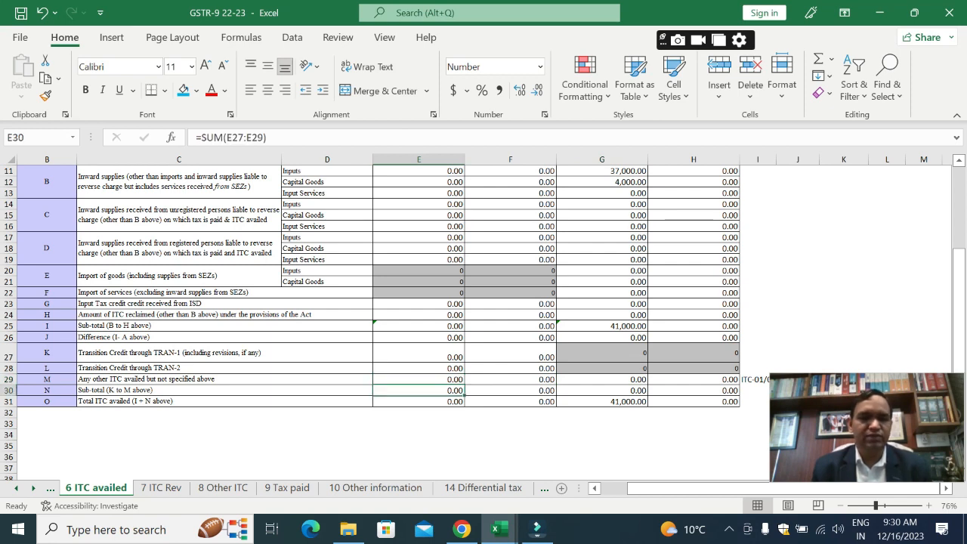
pyautogui.press('Left')
pyautogui.press('Right')
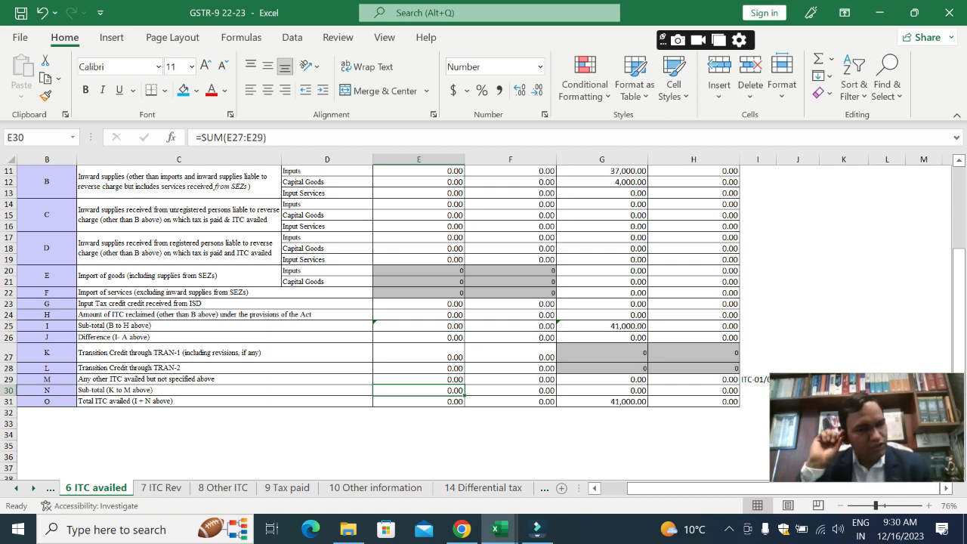
pyautogui.press('Down')
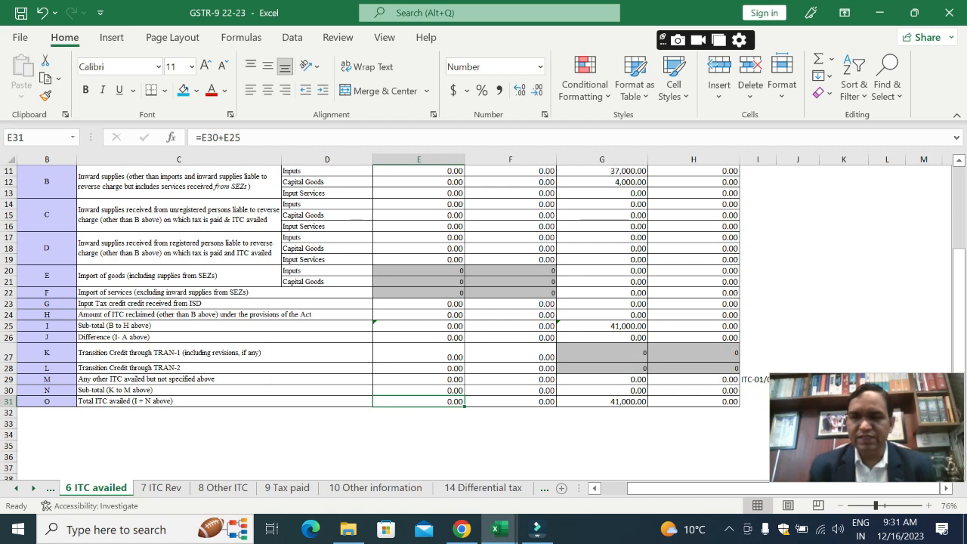
# Step: Switch to the 7 ITC Rev sheet and go to the Table 7 heading in C9
pyautogui.hotkey('ctrl', 'pagedown')
pyautogui.press('Left')
pyautogui.press('Left')
pyautogui.press('Left')
pyautogui.press('Left')
pyautogui.press('Left')
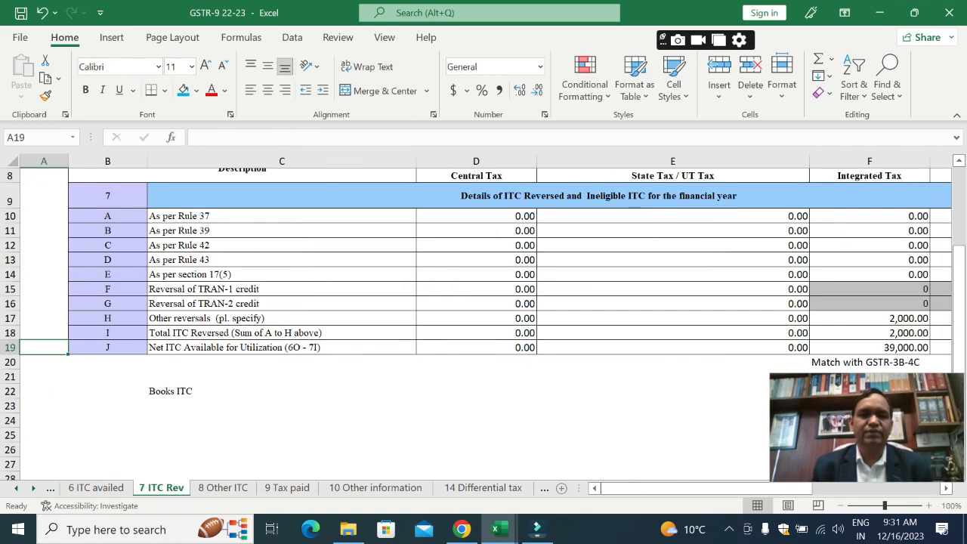
pyautogui.press('Up')
pyautogui.press('Up')
pyautogui.press('Up')
pyautogui.press('Up')
pyautogui.press('Up')
pyautogui.press('Up')
pyautogui.press('Up')
pyautogui.press('Up')
pyautogui.press('Right')
pyautogui.press('Right')
pyautogui.press('Up')
pyautogui.press('Up')
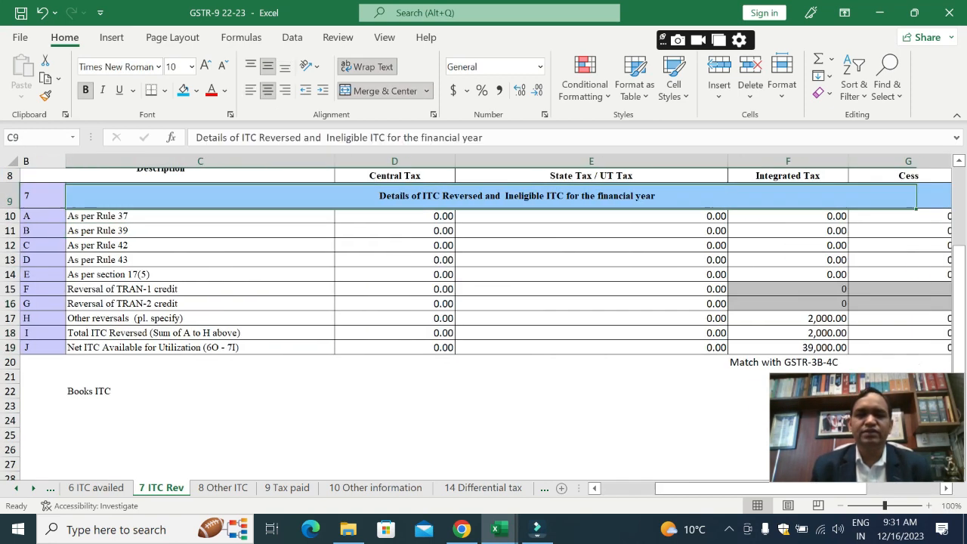
# Step: Review the reversal rows for Rules 37, 39, 42, 43 and section 17(5) in C10 to C14 and the 17(5) tax cells
pyautogui.press('Down')
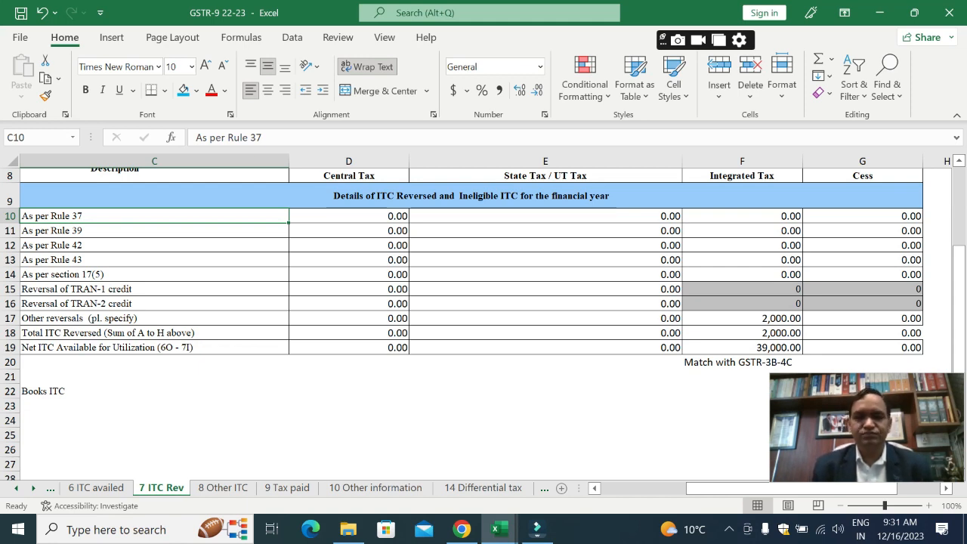
pyautogui.click(154, 230)
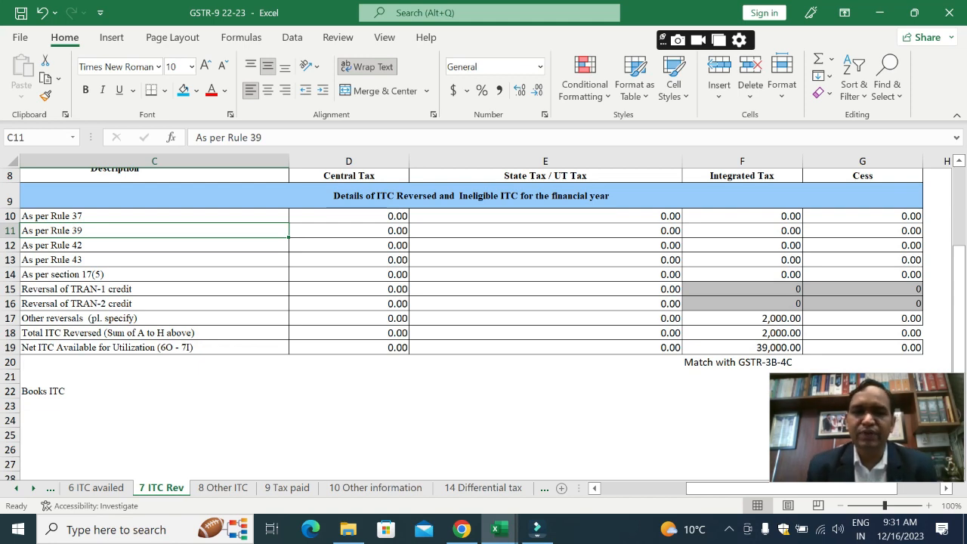
pyautogui.click(154, 245)
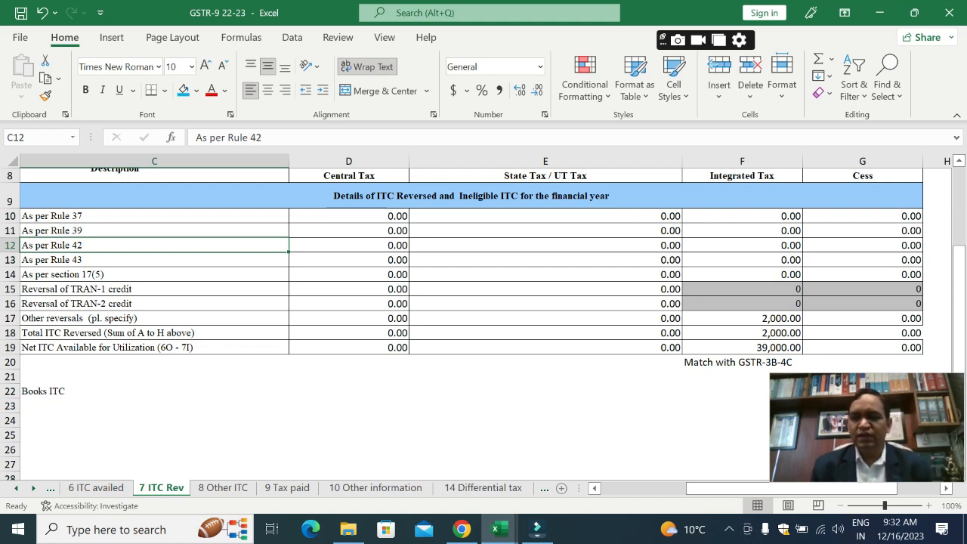
pyautogui.press('Down')
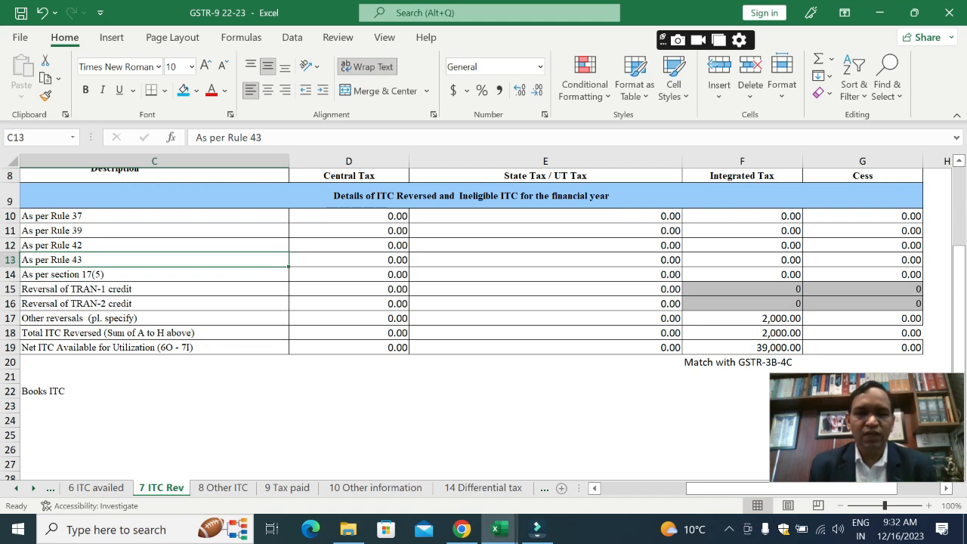
pyautogui.click(154, 274)
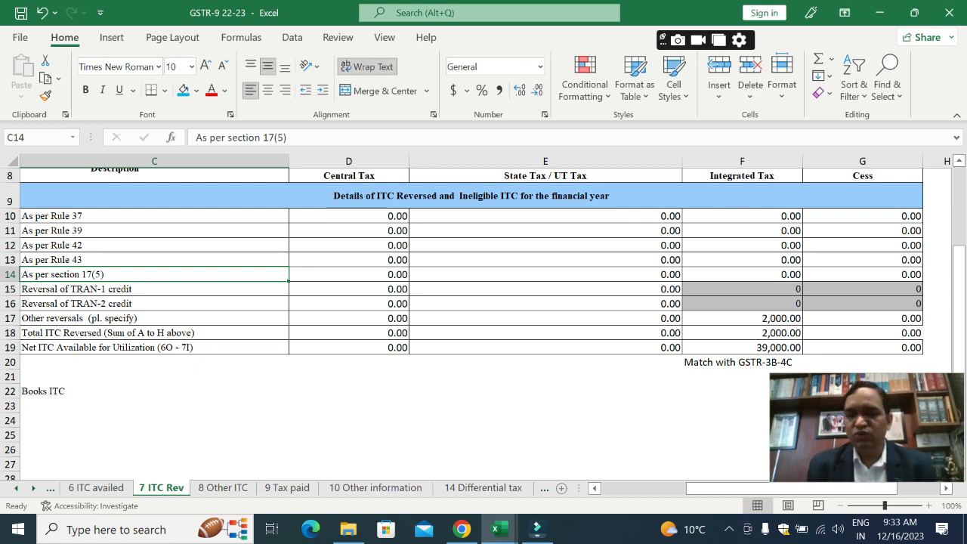
pyautogui.click(349, 274)
pyautogui.press('Right')
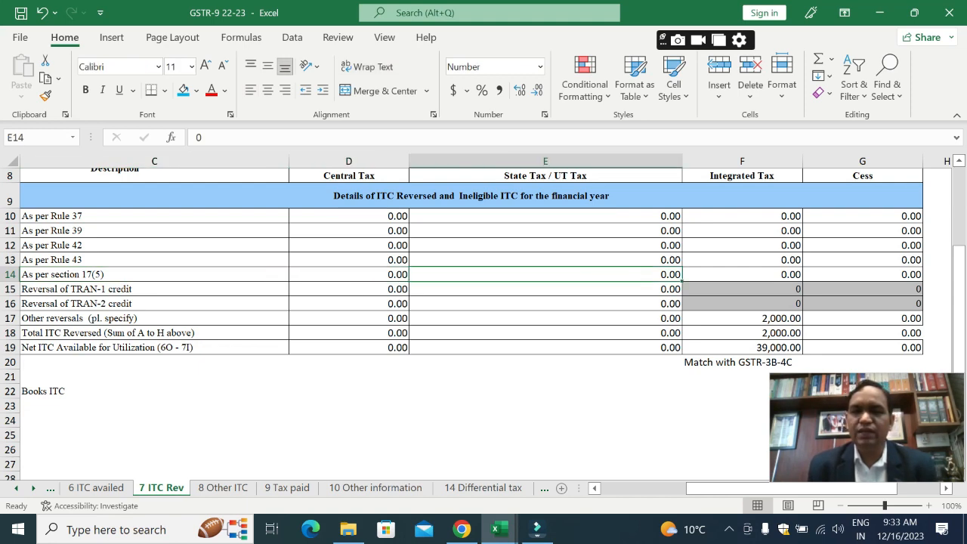
# Step: Review the Central Tax cells D15 and D16 for the TRAN-1 and TRAN-2 credit reversals
pyautogui.press('Left')
pyautogui.press('Down')
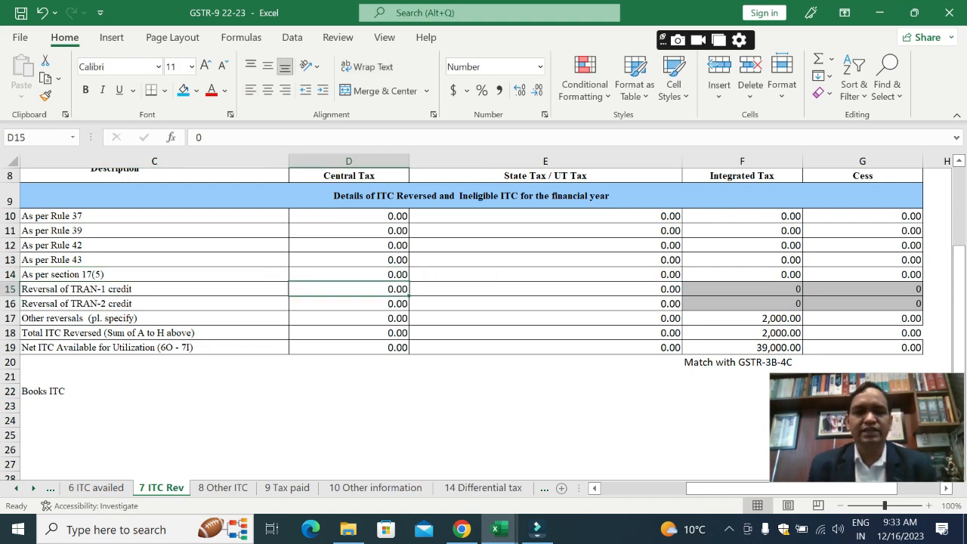
pyautogui.press('Down')
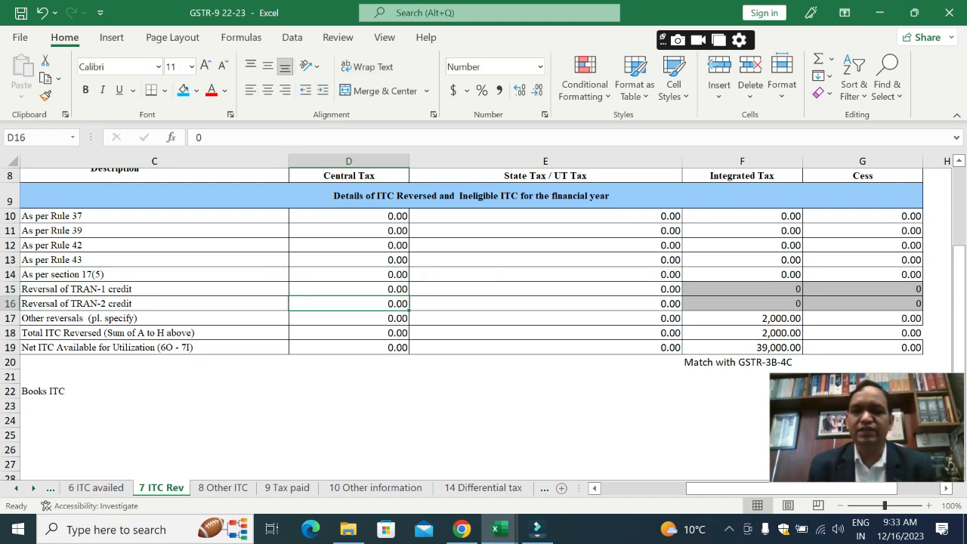
pyautogui.press('Down')
pyautogui.press('Up')
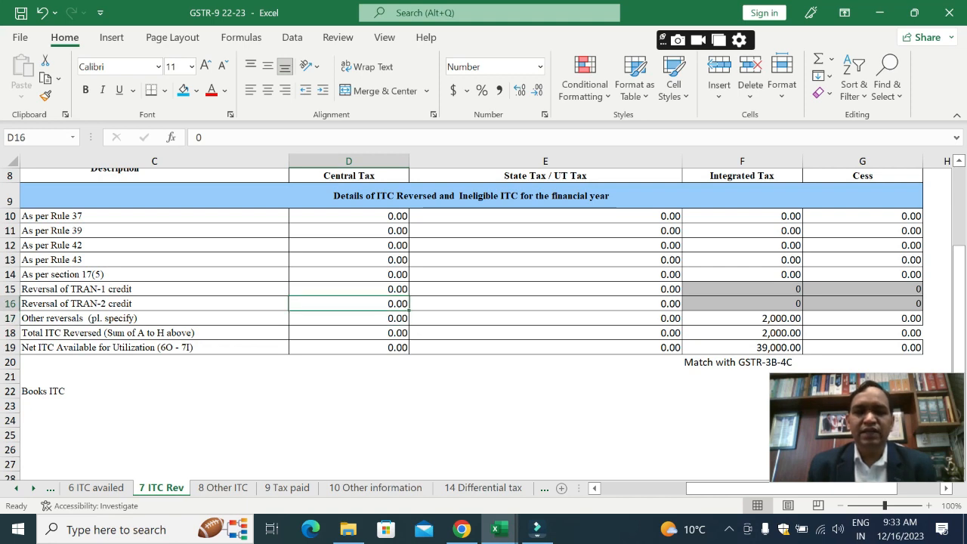
# Step: Review the Other reversals row 7H from Central Tax in D17 across to Integrated Tax in F17
pyautogui.press('Down')
pyautogui.press('Down')
pyautogui.press('Up')
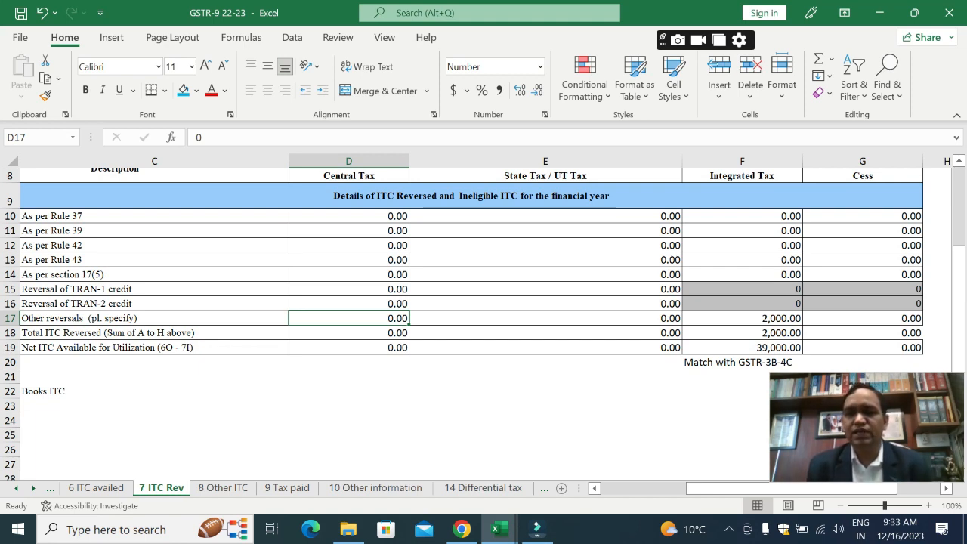
pyautogui.press('Right')
pyautogui.press('Right')
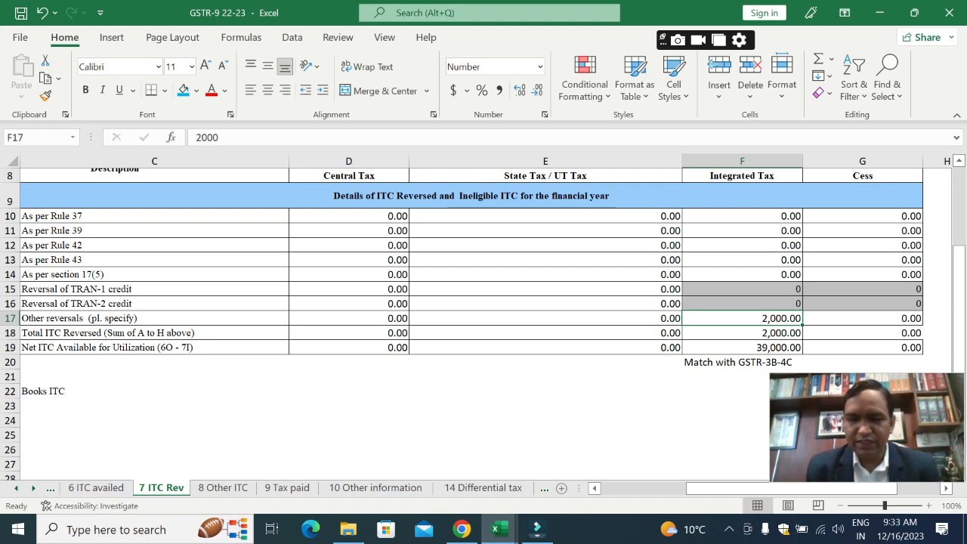
# Step: Switch to the 8 Other ITC sheet and read row 8A's GSTR-2A ITC description in C10
pyautogui.hotkey('ctrl', 'pagedown')
pyautogui.press('Up')
pyautogui.press('Up')
pyautogui.press('Up')
pyautogui.press('Up')
pyautogui.press('Up')
pyautogui.press('Up')
pyautogui.press('Up')
pyautogui.press('Up')
pyautogui.press('Up')
pyautogui.press('Up')
pyautogui.press('Up')
pyautogui.press('Up')
pyautogui.press('Up')
pyautogui.press('Up')
pyautogui.press('Up')
pyautogui.press('Up')
pyautogui.press('Up')
pyautogui.press('Up')
pyautogui.press('Up')
pyautogui.press('Up')
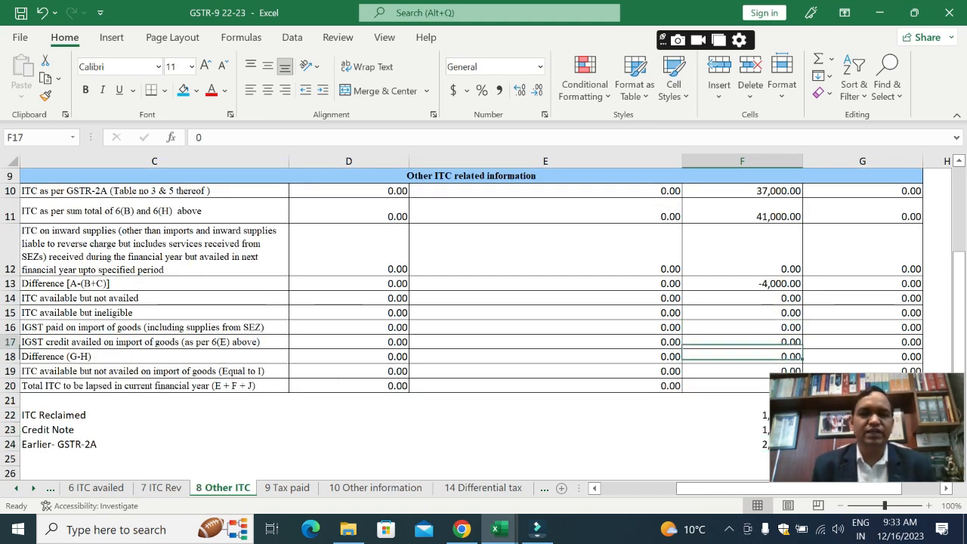
pyautogui.press('Up')
pyautogui.press('Down')
pyautogui.press('Down')
pyautogui.press('Down')
pyautogui.press('Down')
pyautogui.press('Down')
pyautogui.press('Down')
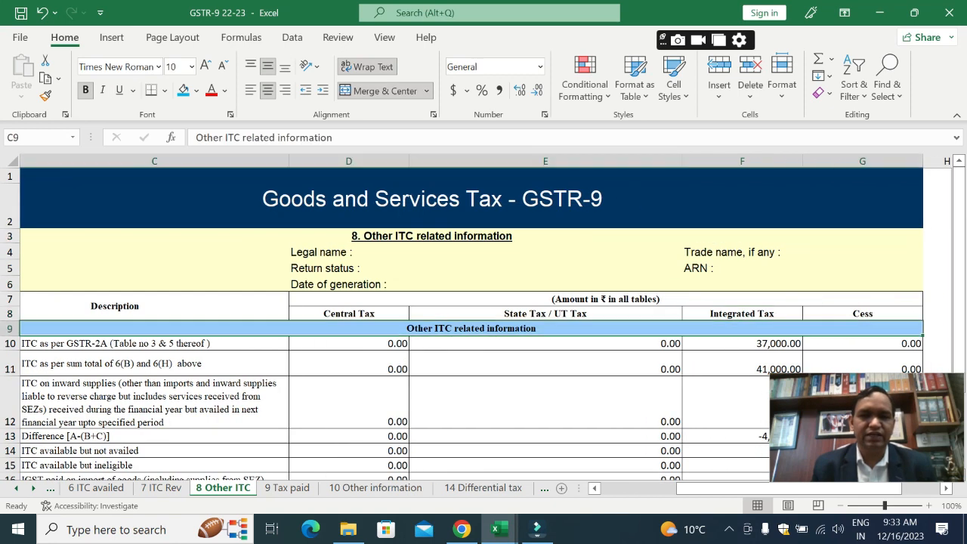
pyautogui.press('Left')
pyautogui.press('Down')
pyautogui.press('Right')
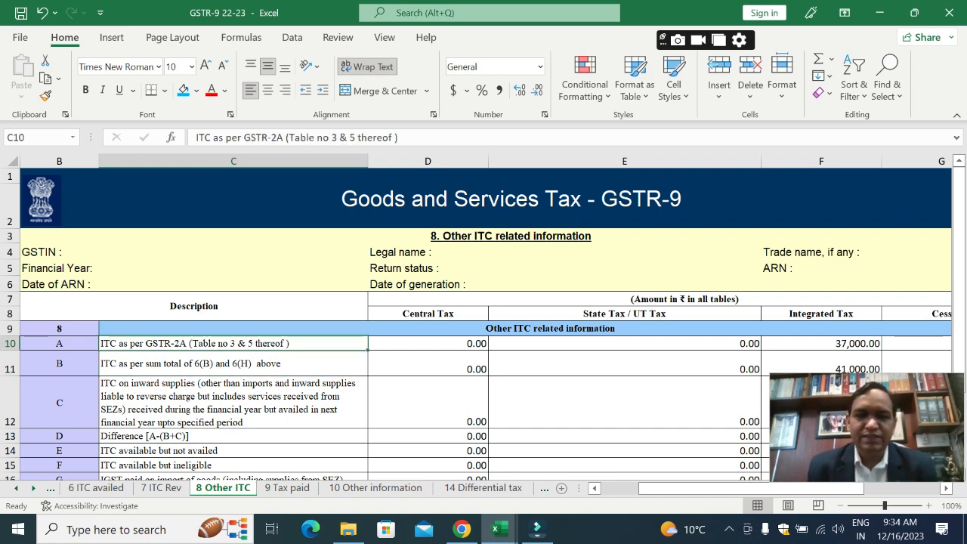
# Step: Review row 8A's GSTR-2A ITC and row 8B's sum of 6(B) and 6(H) in C10, C11 and D11
pyautogui.press('Left')
pyautogui.press('Right')
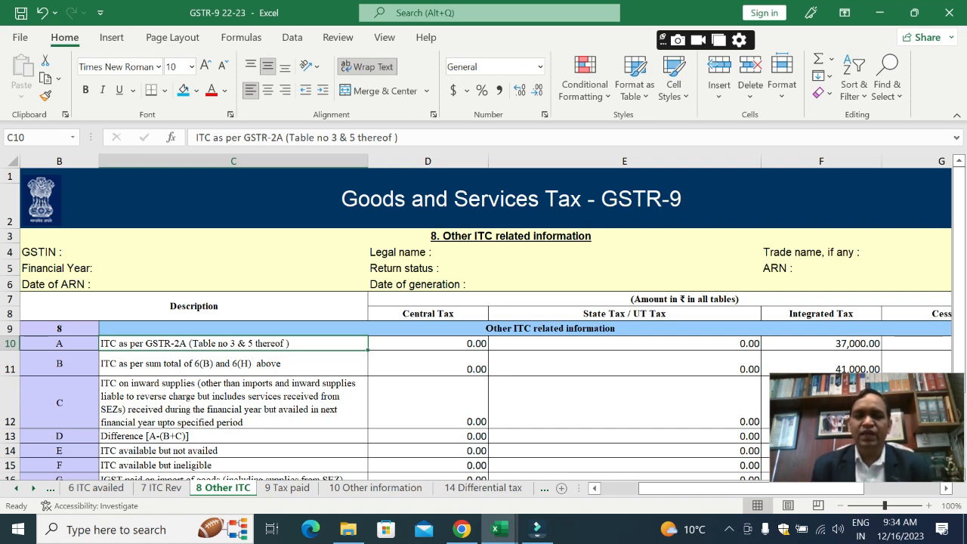
pyautogui.click(233, 364)
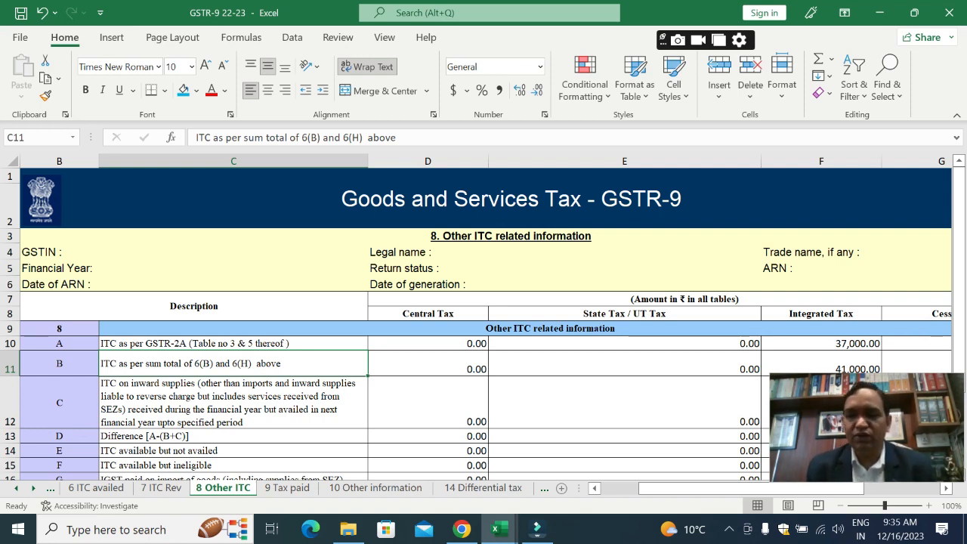
pyautogui.click(427, 363)
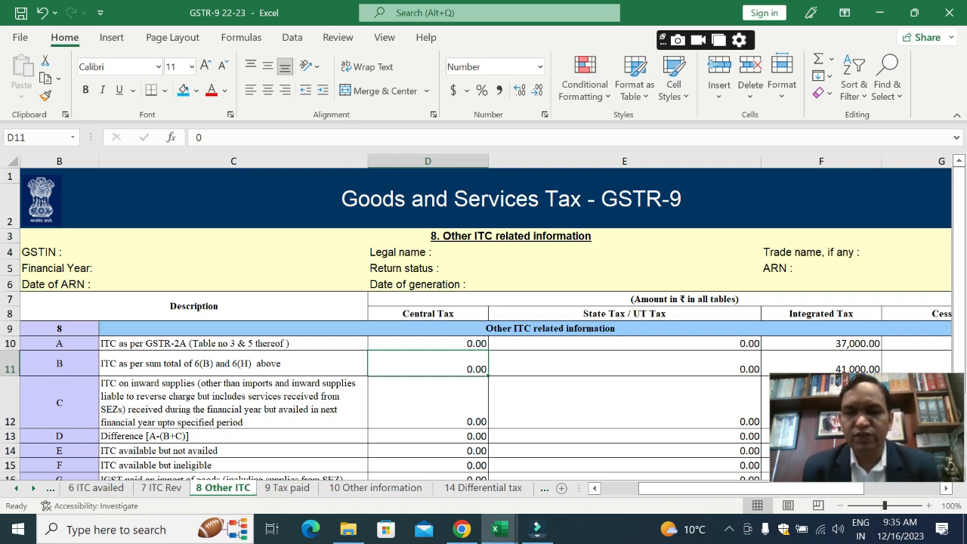
# Step: Review row 8C on ITC availed in the next financial year, from its description in C12 to State Tax in E12
pyautogui.press('Down')
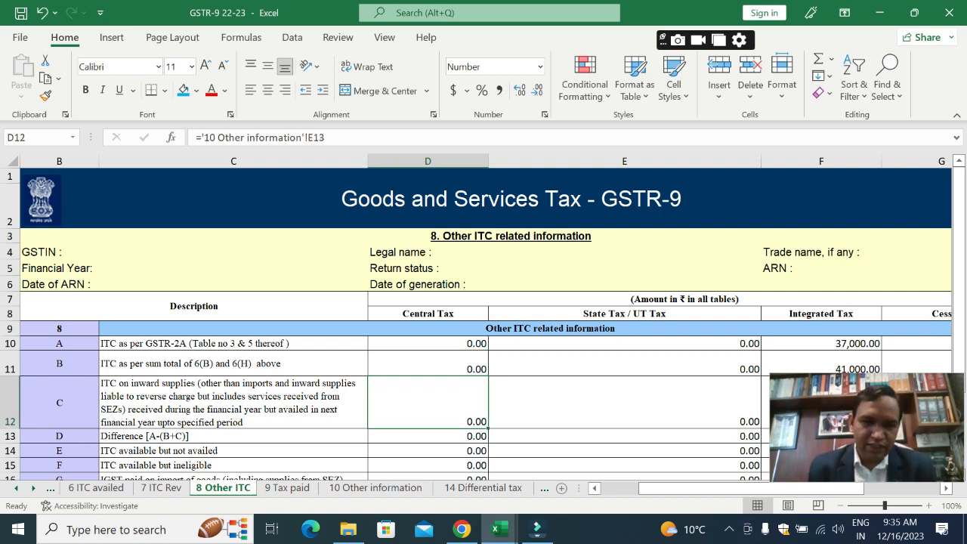
pyautogui.press('Left')
pyautogui.press('Left')
pyautogui.press('Right')
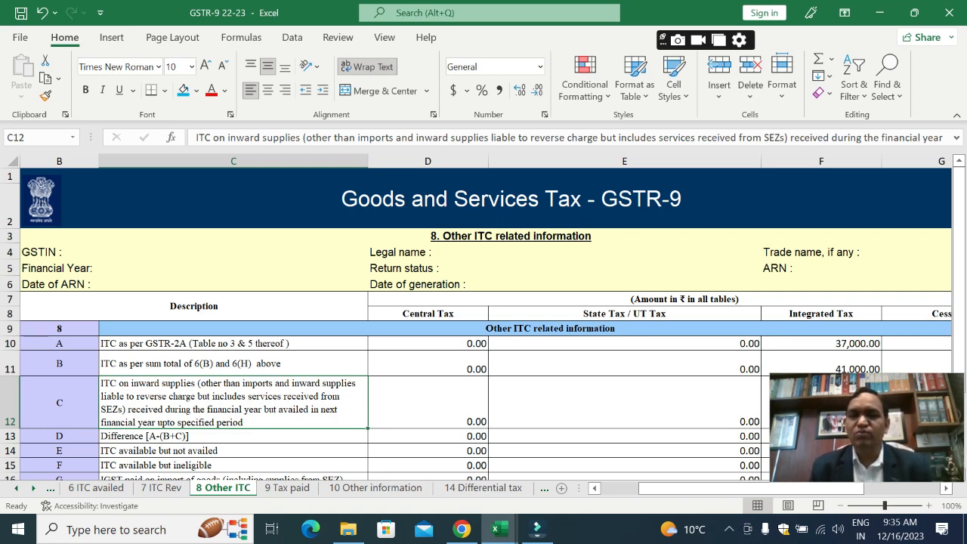
pyautogui.press('Right')
pyautogui.press('Right')
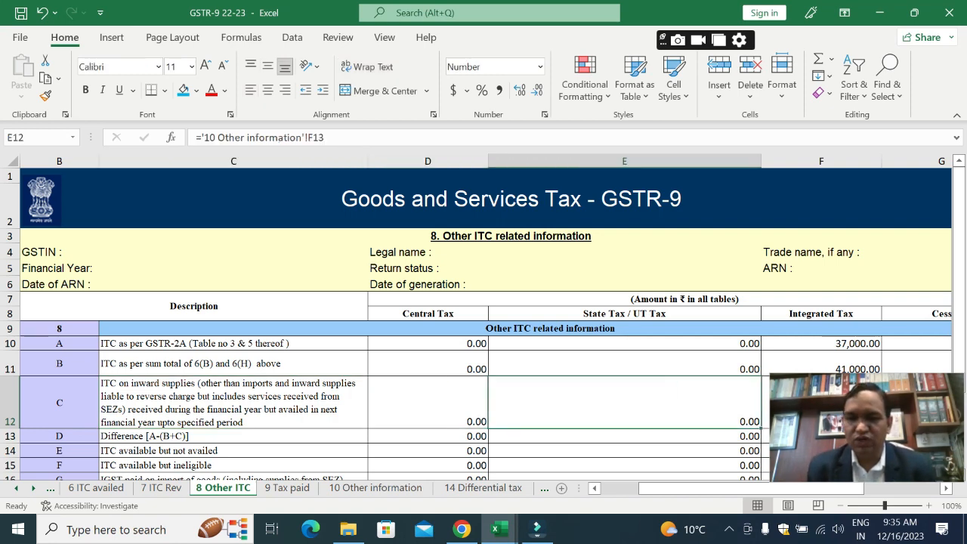
pyautogui.press('Left')
pyautogui.press('Left')
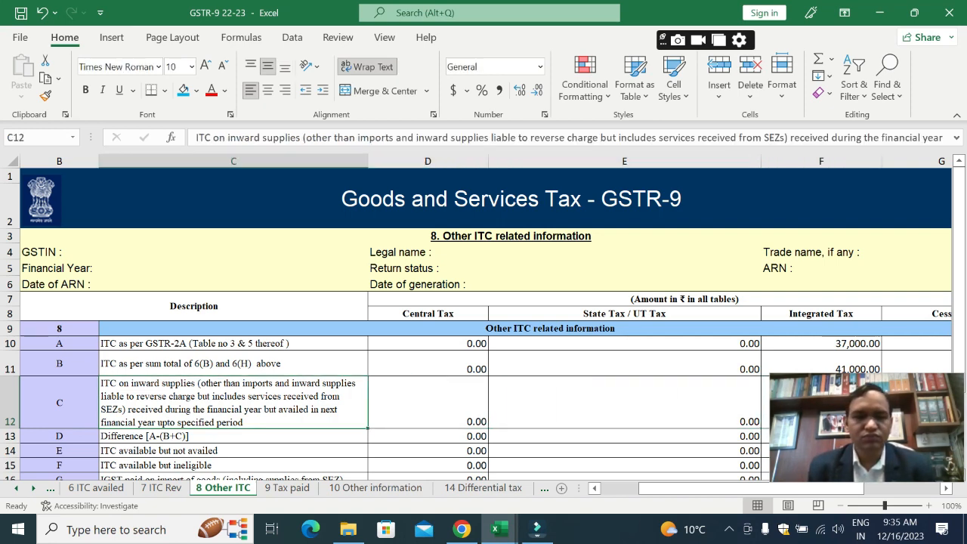
# Step: Examine the row 8D Difference [A-(B+C)] from C13 across to the Integrated Tax formula in F13
pyautogui.press('Down')
pyautogui.press('Down')
pyautogui.press('Up')
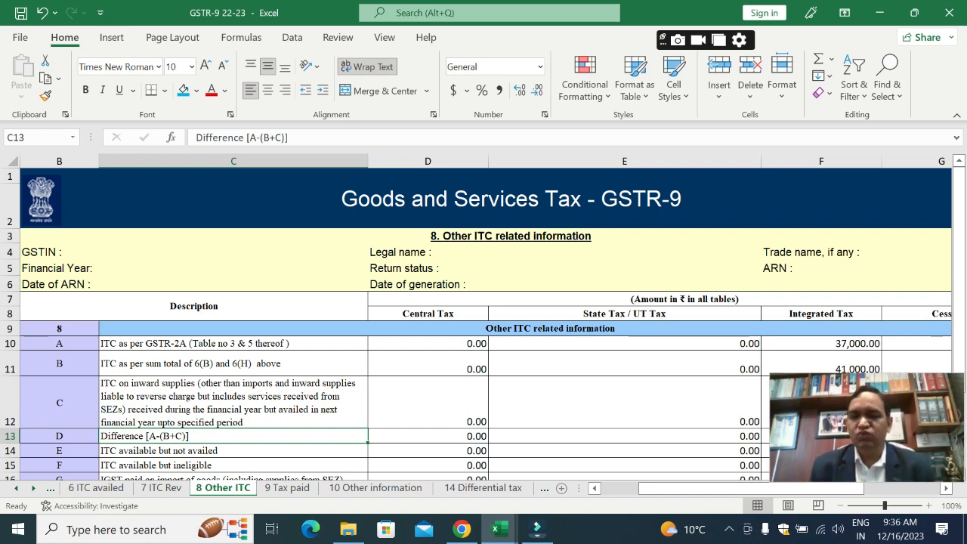
pyautogui.press('Right')
pyautogui.press('Right')
pyautogui.press('Right')
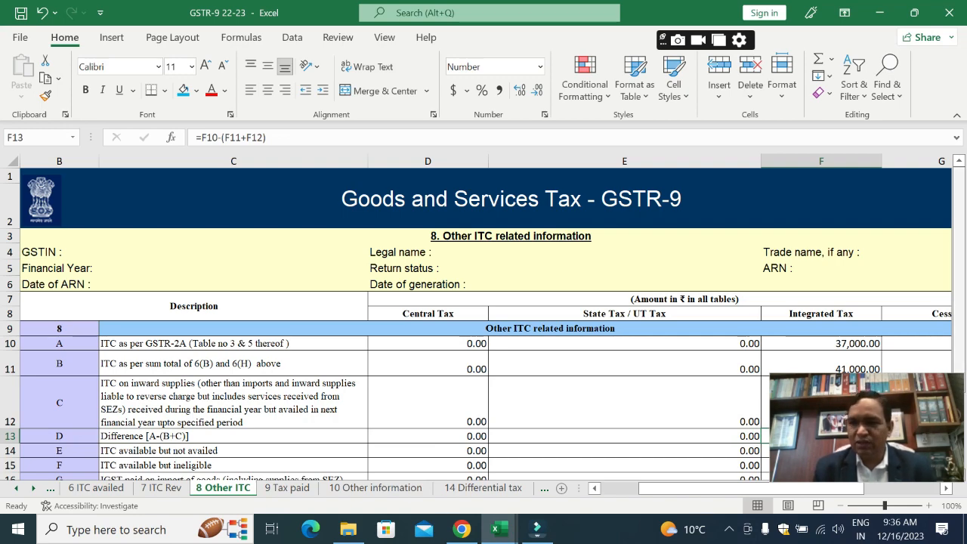
pyautogui.scroll(-2, 483, 325)
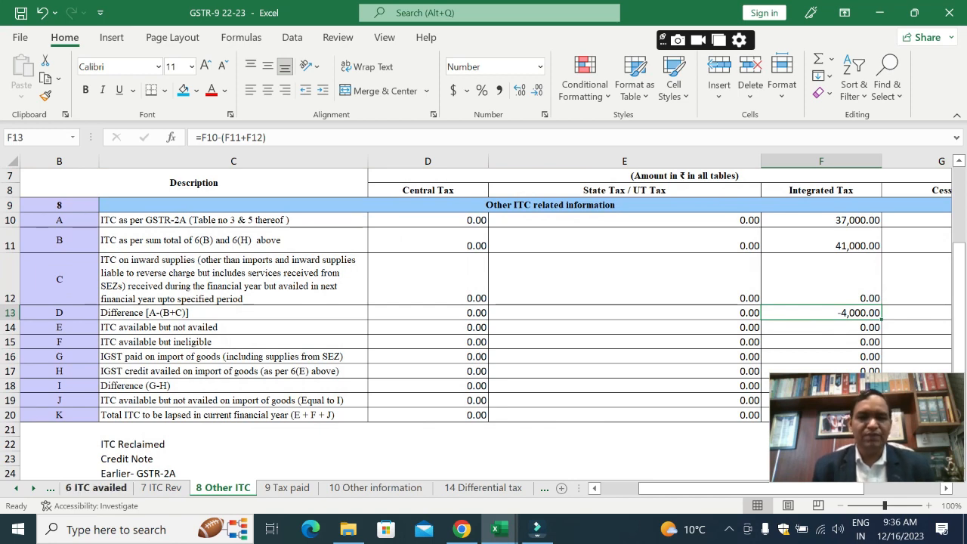
# Step: Switch to the 6 ITC availed sheet and bring the first rows of Table 6 into view
pyautogui.click(96, 487)
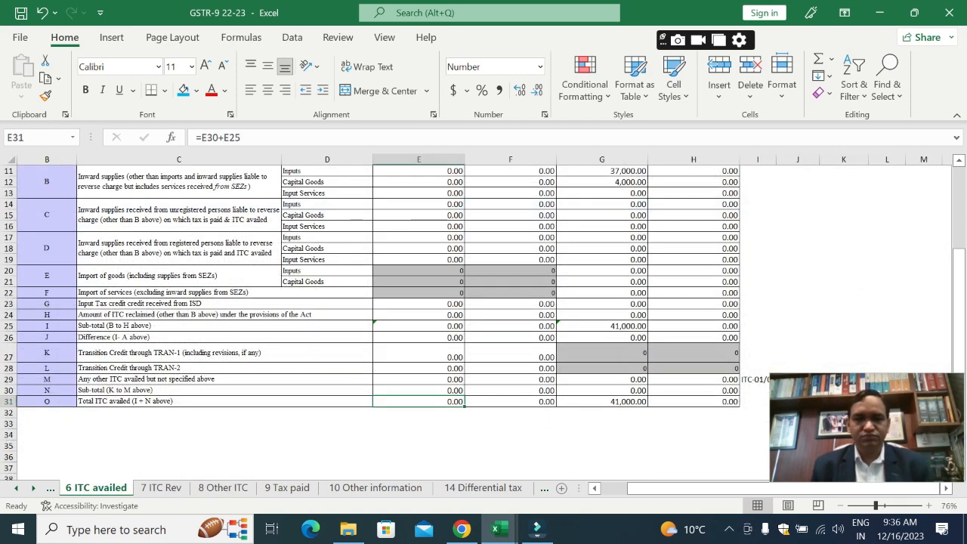
pyautogui.press('Up')
pyautogui.press('Up')
pyautogui.press('Up')
pyautogui.press('Up')
pyautogui.press('Up')
pyautogui.press('Up')
pyautogui.press('Up')
pyautogui.press('Up')
pyautogui.press('Up')
pyautogui.press('Up')
pyautogui.press('Up')
pyautogui.press('Up')
pyautogui.press('Up')
pyautogui.press('Up')
pyautogui.press('Up')
pyautogui.press('Up')
pyautogui.press('Up')
# Step: Switch to the GSTR-3B workbook and review the Table-4A row from March-23 in F13 to its total in G13
pyautogui.press('Up')
pyautogui.press('Up')
pyautogui.press('Up')
pyautogui.press('Up')
pyautogui.press('Up')
pyautogui.press('Up')
pyautogui.press('Up')
pyautogui.press('Up')
pyautogui.press('Up')
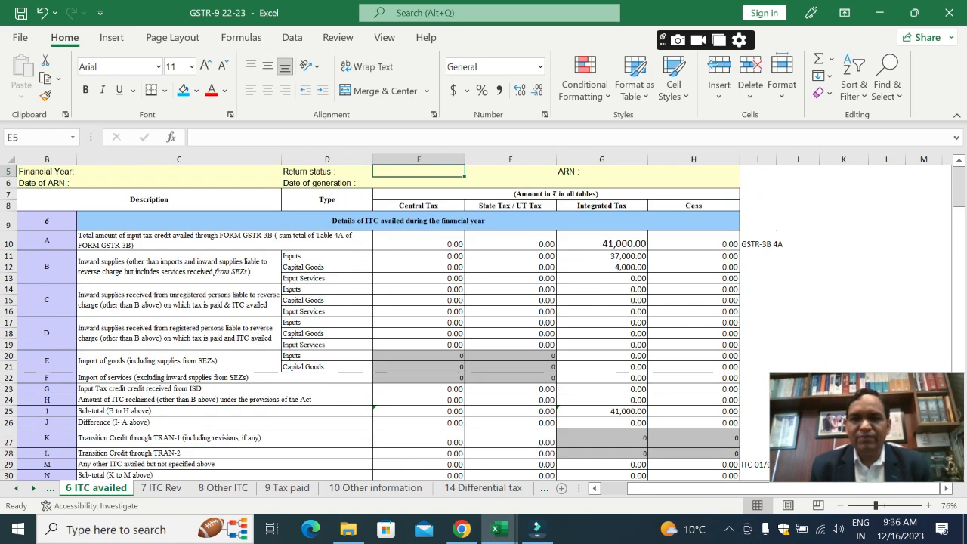
pyautogui.hotkey('alt', 'Tab')
pyautogui.press('Up')
pyautogui.press('Up')
pyautogui.press('Up')
pyautogui.press('Up')
pyautogui.press('Up')
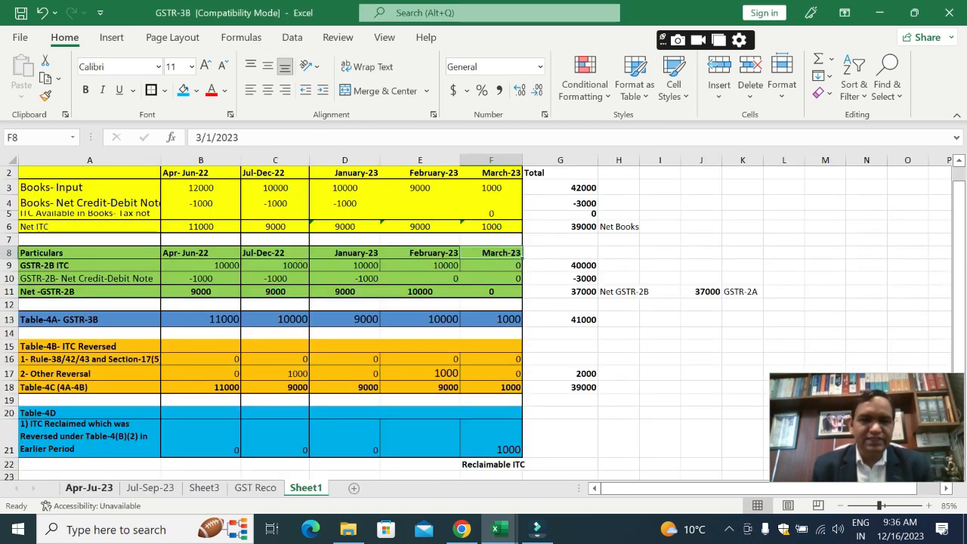
pyautogui.press('Down')
pyautogui.press('Down')
pyautogui.press('Down')
pyautogui.press('Down')
pyautogui.press('Down')
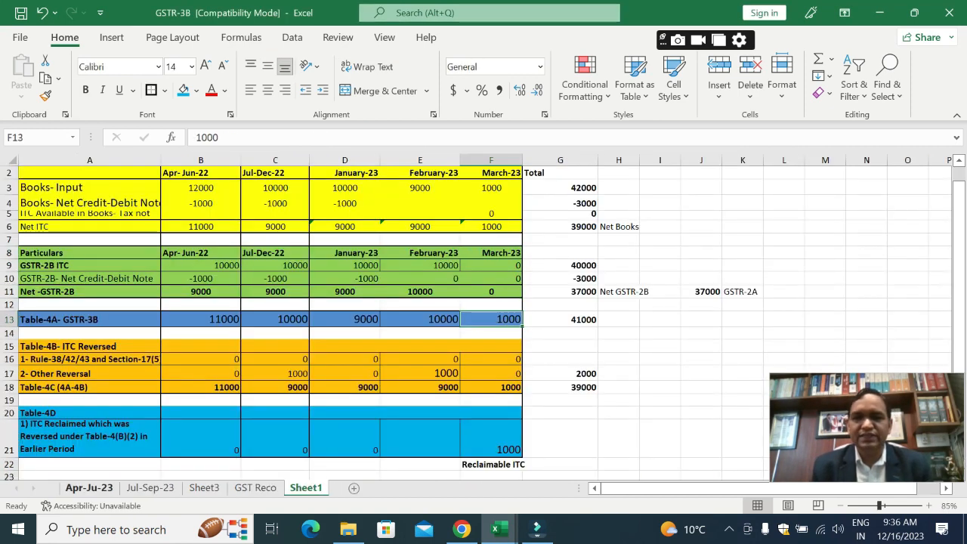
pyautogui.press('Right')
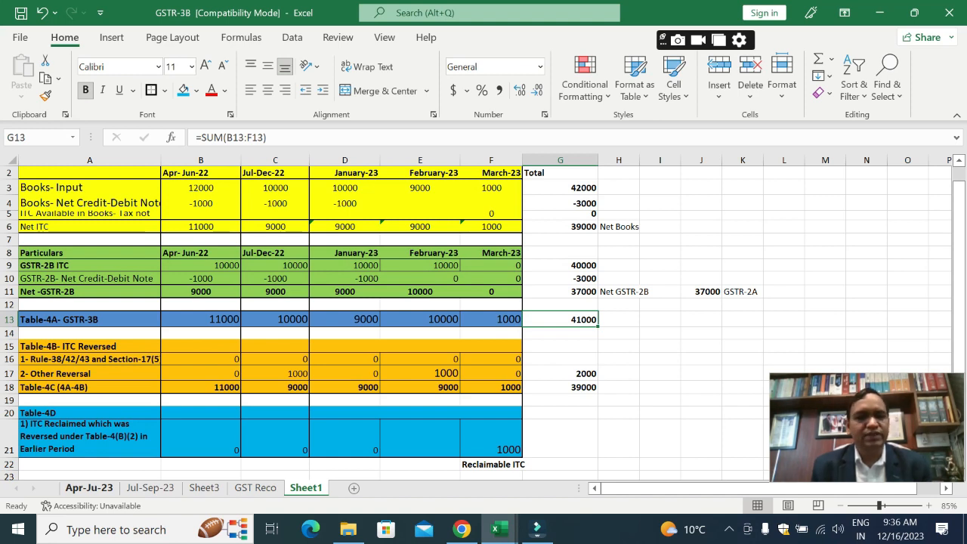
# Step: Review the Table-4C total in G18 and the Other Reversal entries for Jul-Dec-22 and February-23 in row 17
pyautogui.press('Down')
pyautogui.press('Down')
pyautogui.press('Down')
pyautogui.press('Down')
pyautogui.press('Down')
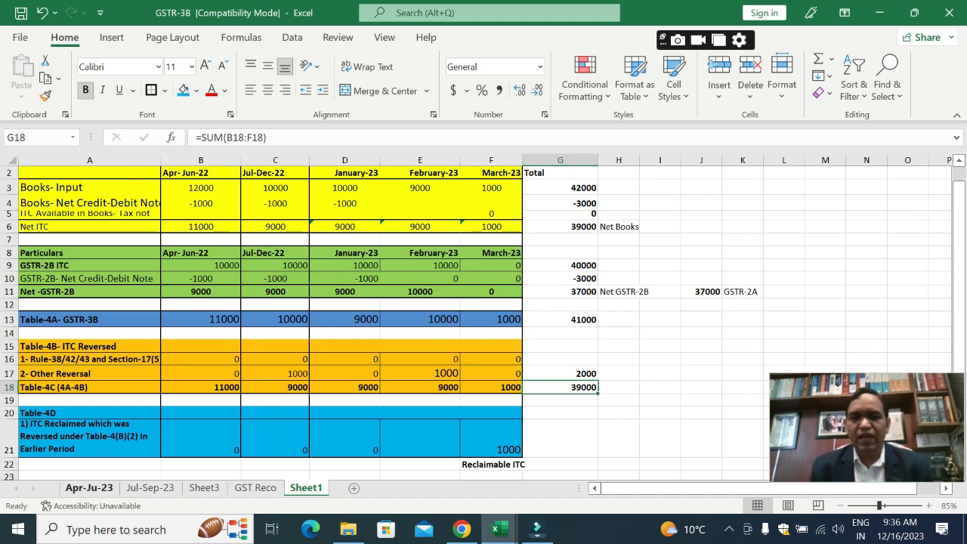
pyautogui.press('Up')
pyautogui.press('Left')
pyautogui.press('Left')
pyautogui.press('Left')
pyautogui.press('Left')
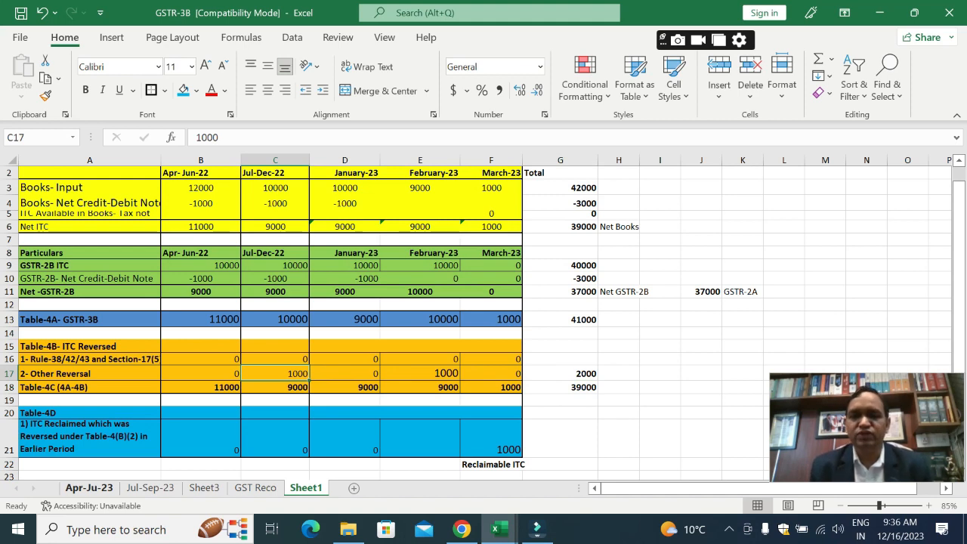
pyautogui.press('Right')
pyautogui.press('Right')
pyautogui.press('Right')
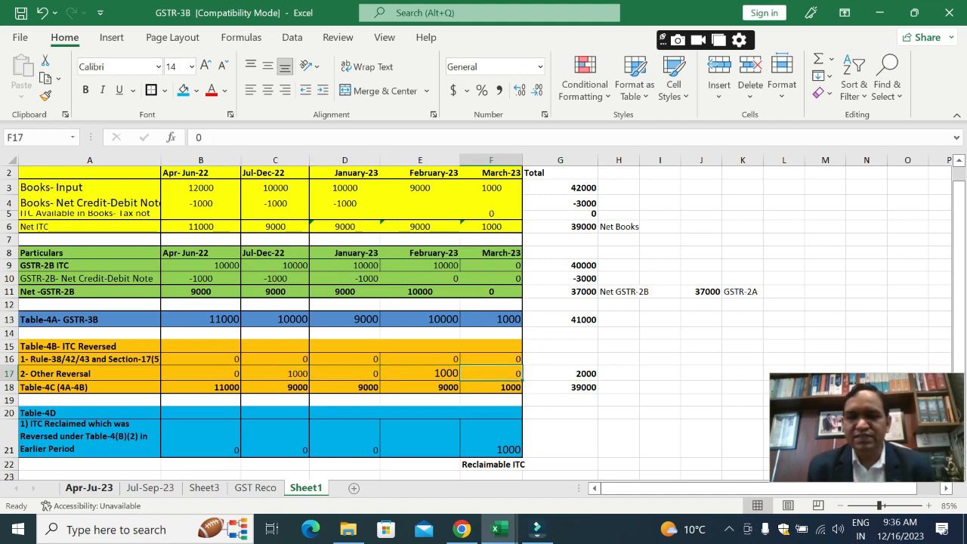
pyautogui.press('Left')
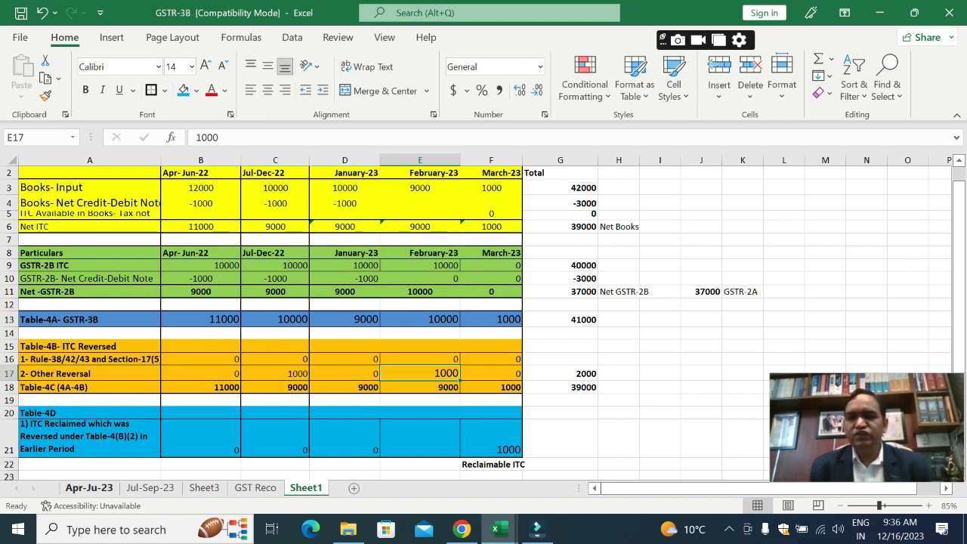
# Step: Return to the Table-4A GSTR-3B total formula in G13
pyautogui.press('Right')
pyautogui.press('Right')
pyautogui.press('Up')
pyautogui.press('Up')
pyautogui.press('Up')
pyautogui.press('Up')
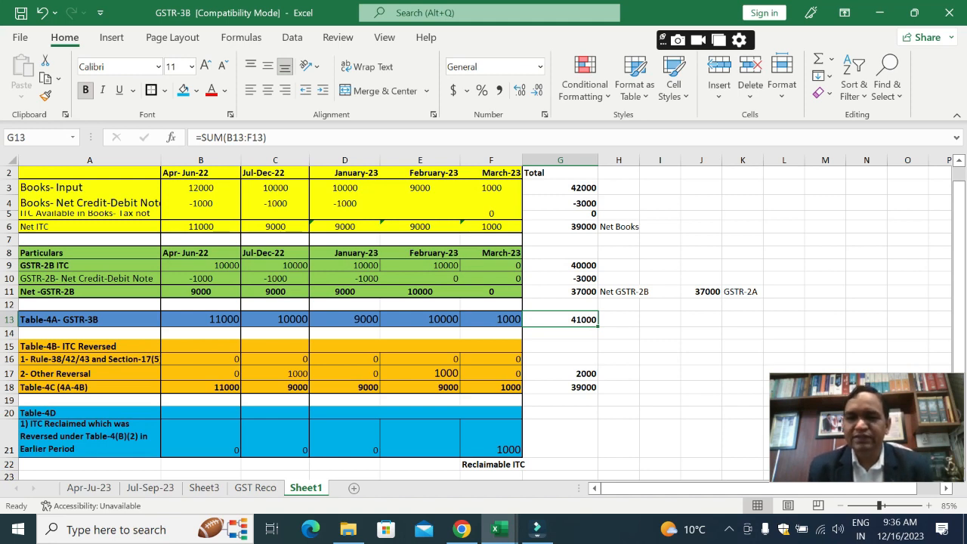
# Step: Switch back to the GSTR-9 22-23 workbook and check row 6A's Integrated Tax amount in G10
pyautogui.hotkey('alt', 'Tab')
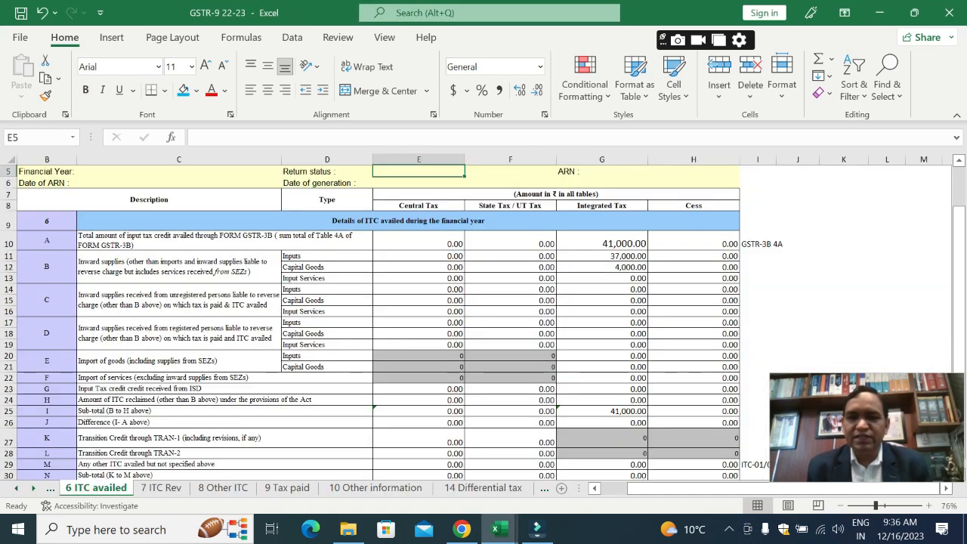
pyautogui.press('Up')
pyautogui.press('Up')
pyautogui.press('Up')
pyautogui.press('Down')
pyautogui.press('Down')
pyautogui.press('Down')
pyautogui.press('Down')
pyautogui.press('Down')
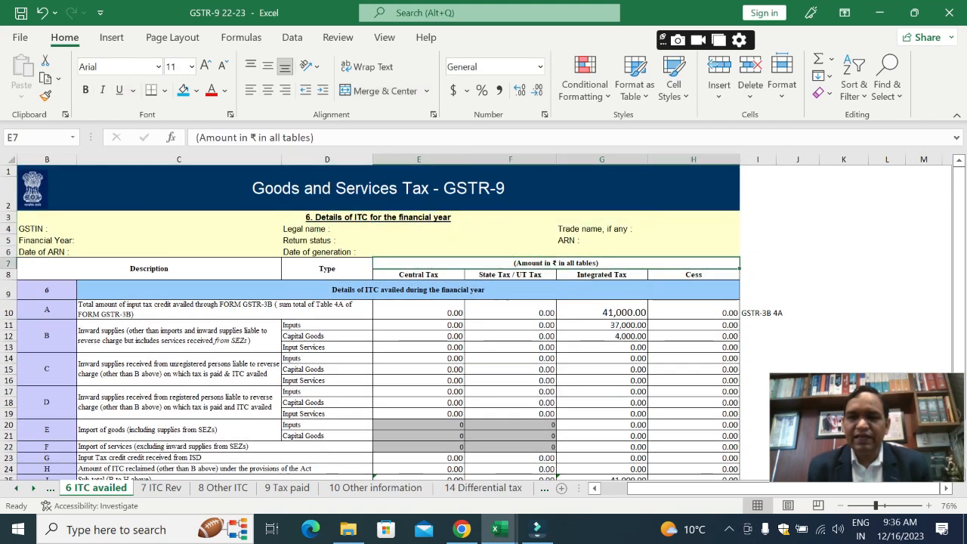
pyautogui.press('Down')
pyautogui.press('Down')
pyautogui.press('Down')
pyautogui.press('Right')
pyautogui.press('Right')
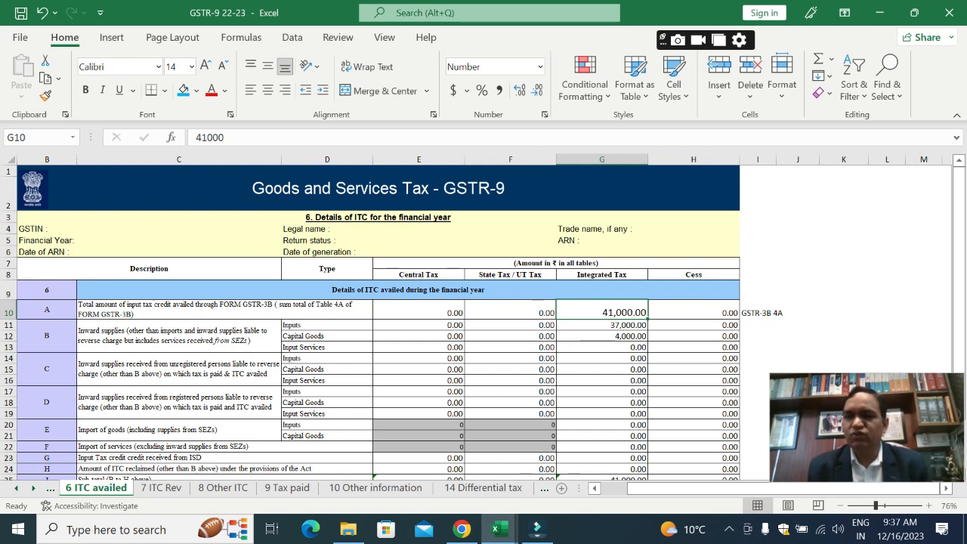
# Step: Select row 6B's Integrated Tax cells for Inputs and Capital Goods, G11:G12, to check their sum
pyautogui.hotkey('alt', 'Tab')
pyautogui.hotkey('alt', 'Tab')
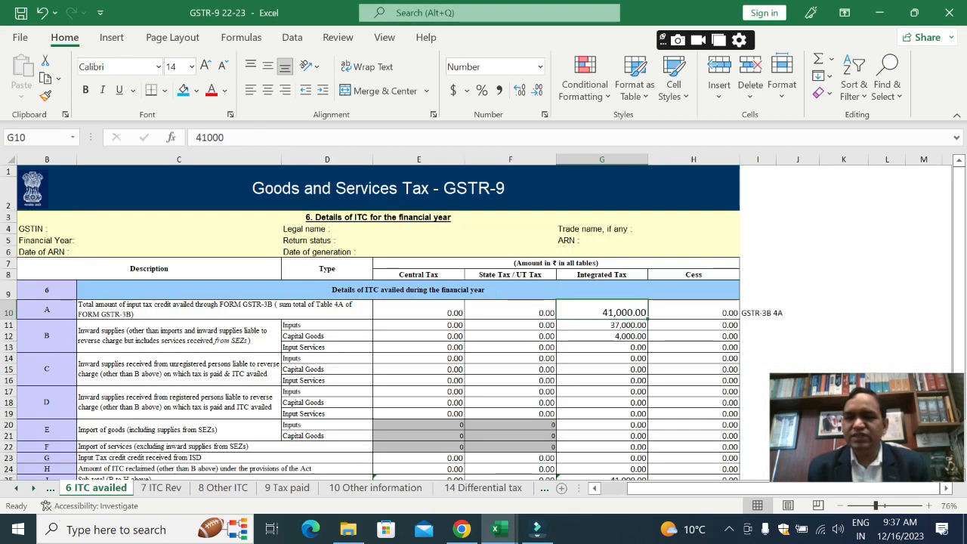
pyautogui.press('Down')
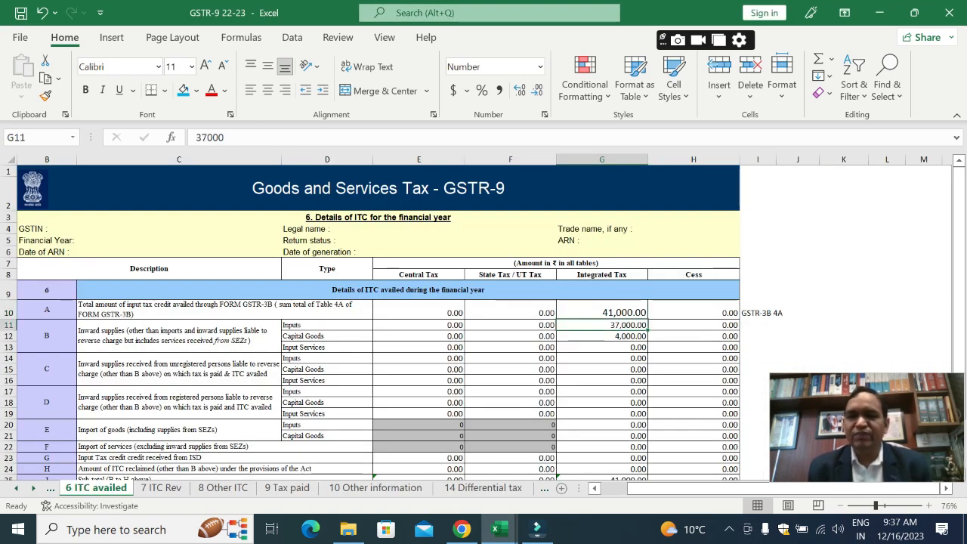
pyautogui.hotkey('shift', 'Down')
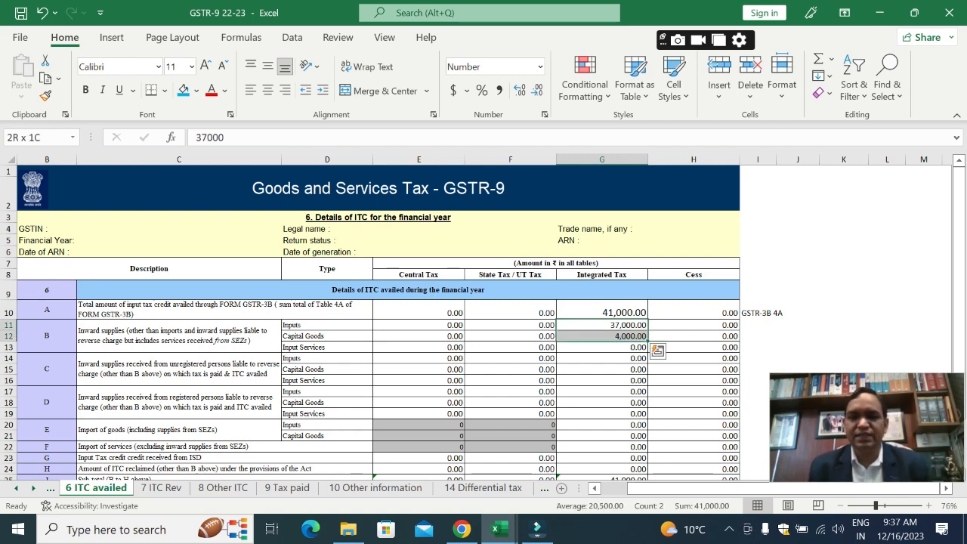
# Step: Enlarge row 6B's Integrated Tax figures, setting Capital Goods in G12 to font size 14 and Inputs in G11 to 16
pyautogui.press('Down')
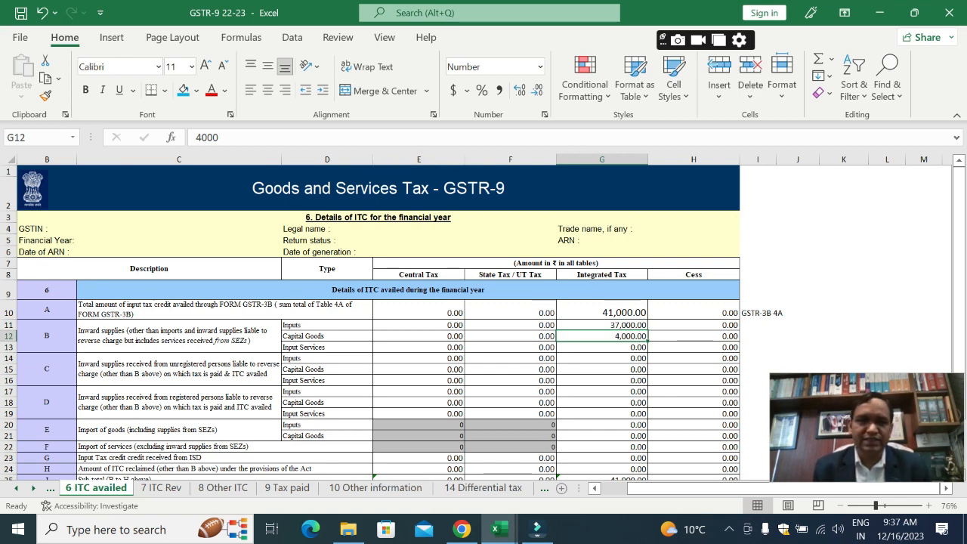
pyautogui.click(204, 65)
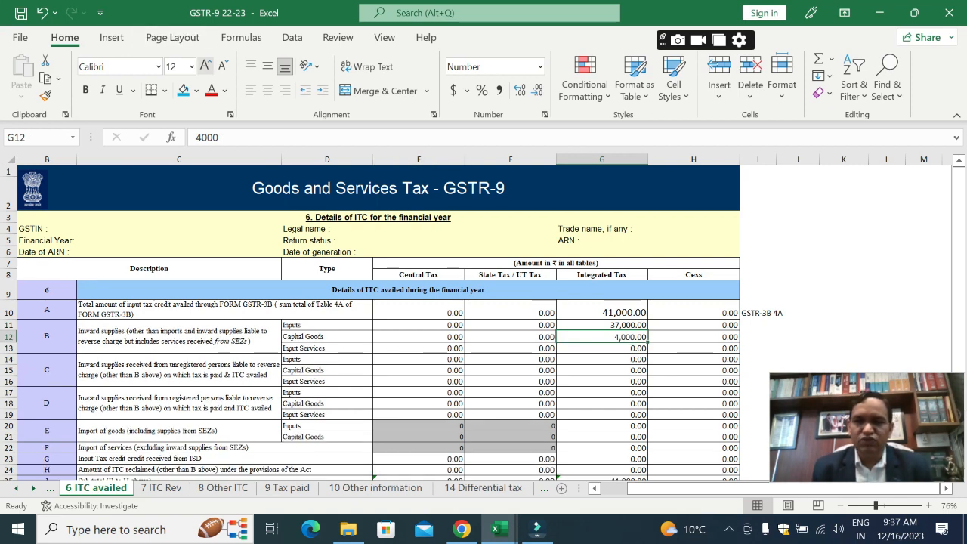
pyautogui.click(204, 66)
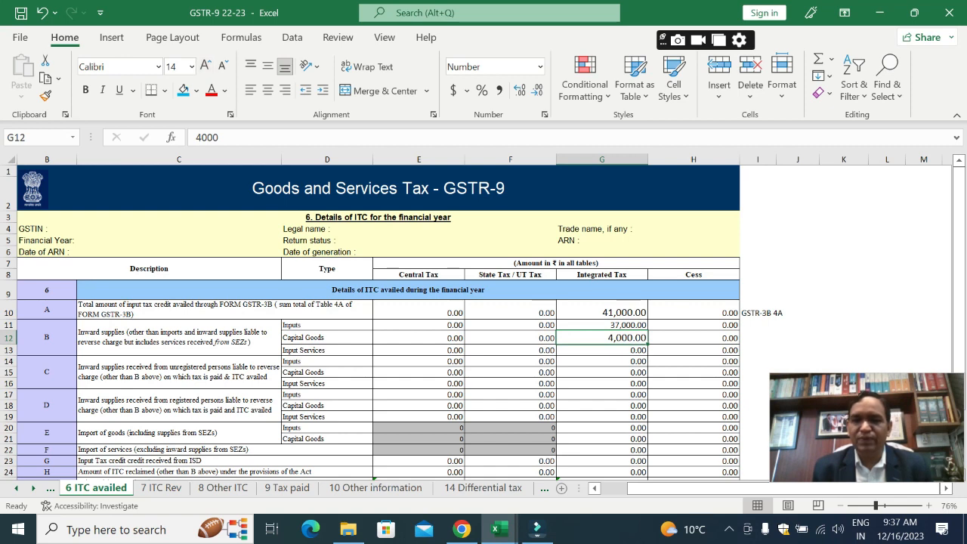
pyautogui.click(602, 325)
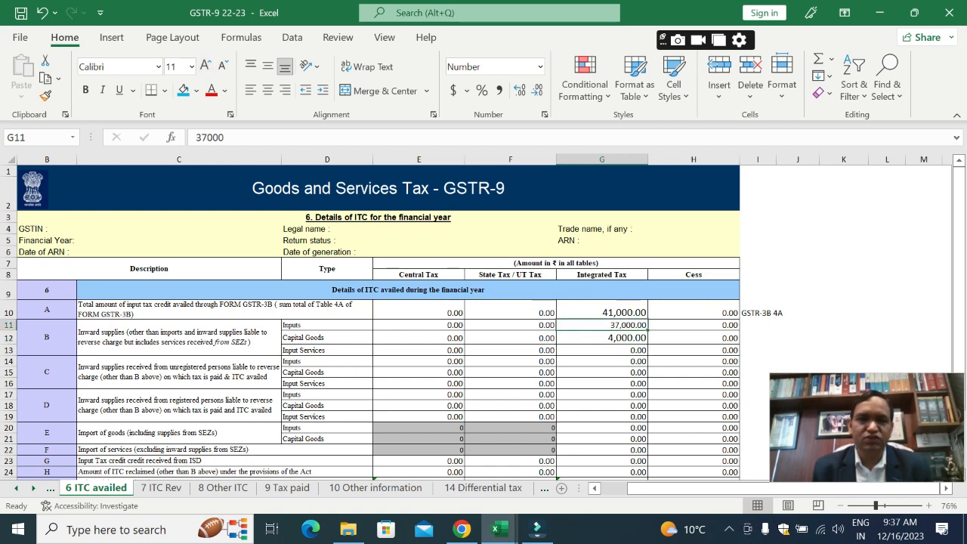
pyautogui.click(204, 66)
pyautogui.click(205, 66)
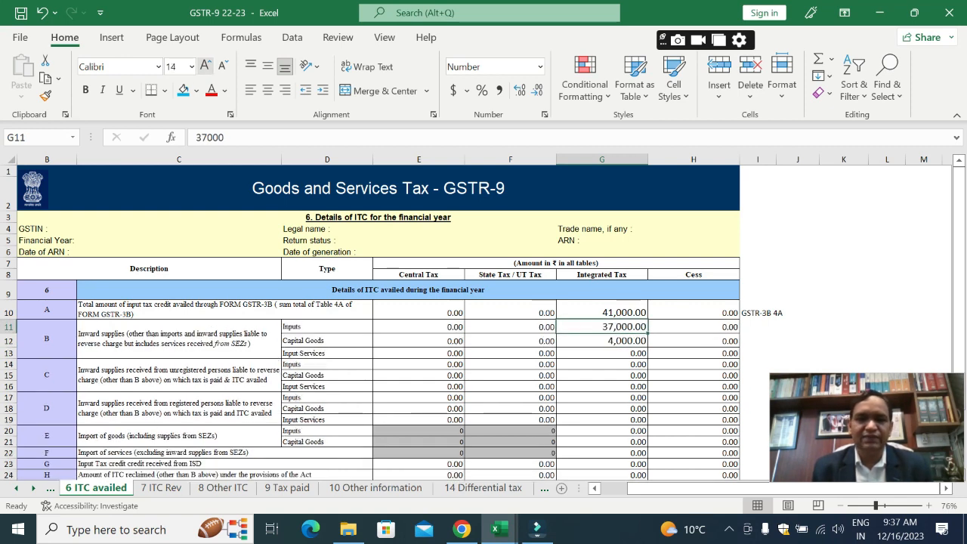
pyautogui.click(205, 66)
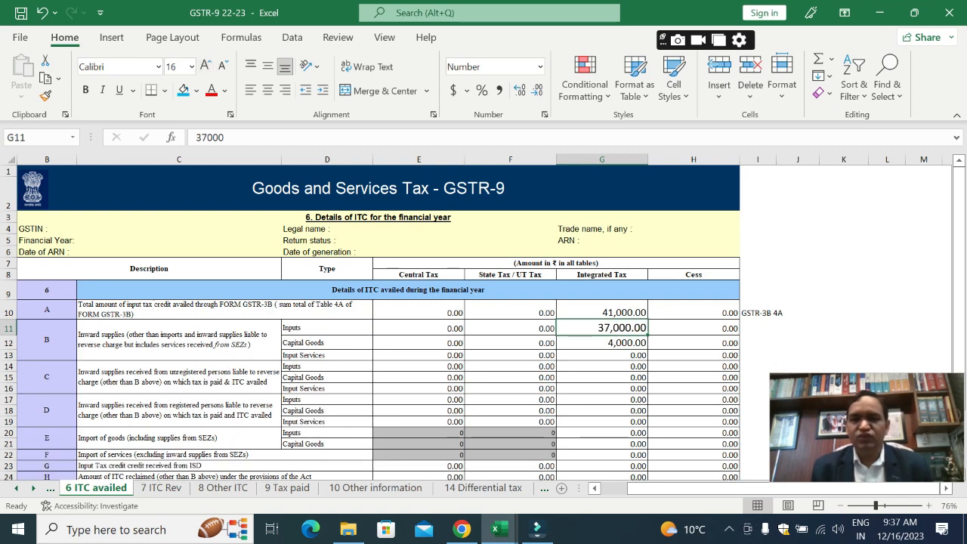
# Step: Review row 6B's Integrated Tax split across Inputs, Capital Goods and Input Services in G11 to G13
pyautogui.click(602, 342)
pyautogui.click(602, 328)
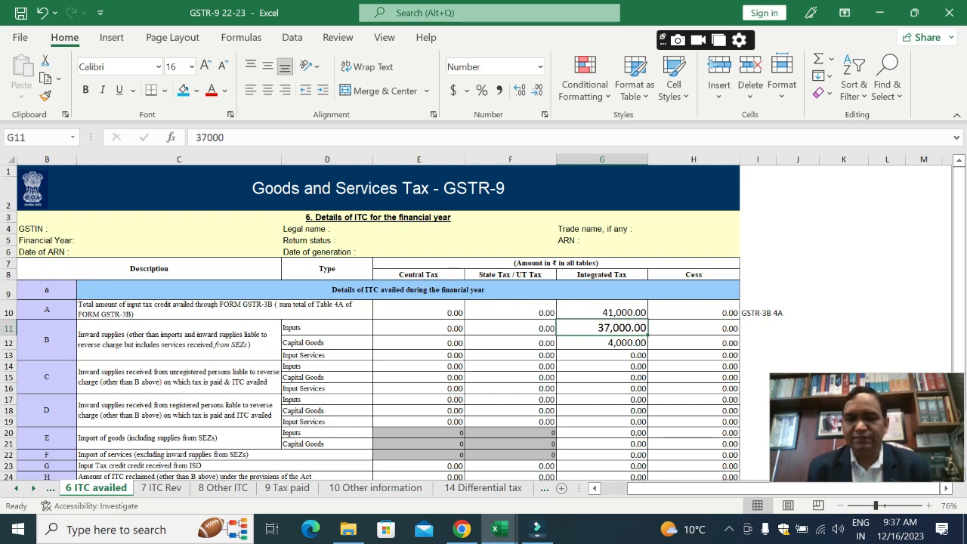
pyautogui.click(602, 343)
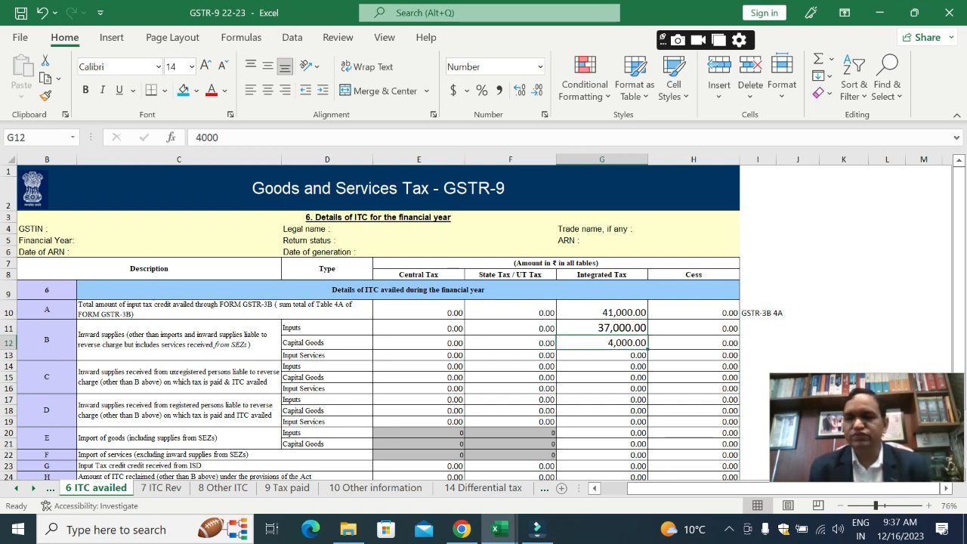
pyautogui.press('Down')
pyautogui.press('Down')
pyautogui.press('Down')
pyautogui.press('Down')
pyautogui.press('Down')
pyautogui.press('Down')
pyautogui.press('Down')
pyautogui.press('Down')
pyautogui.press('Down')
pyautogui.press('Down')
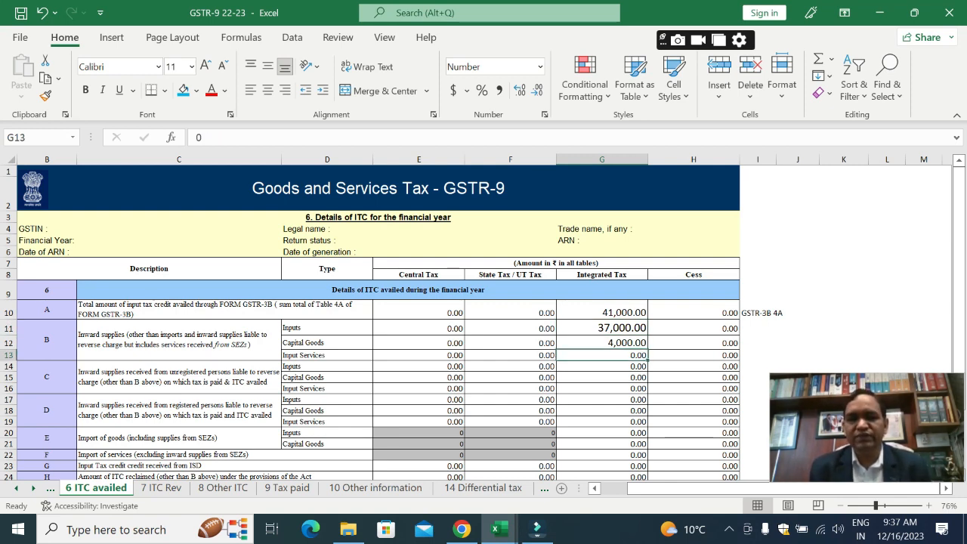
# Step: Check row 6I's Integrated Tax sub-total of rows B to H in G25
pyautogui.press('Down')
pyautogui.press('Down')
pyautogui.press('Down')
pyautogui.press('Down')
pyautogui.press('Down')
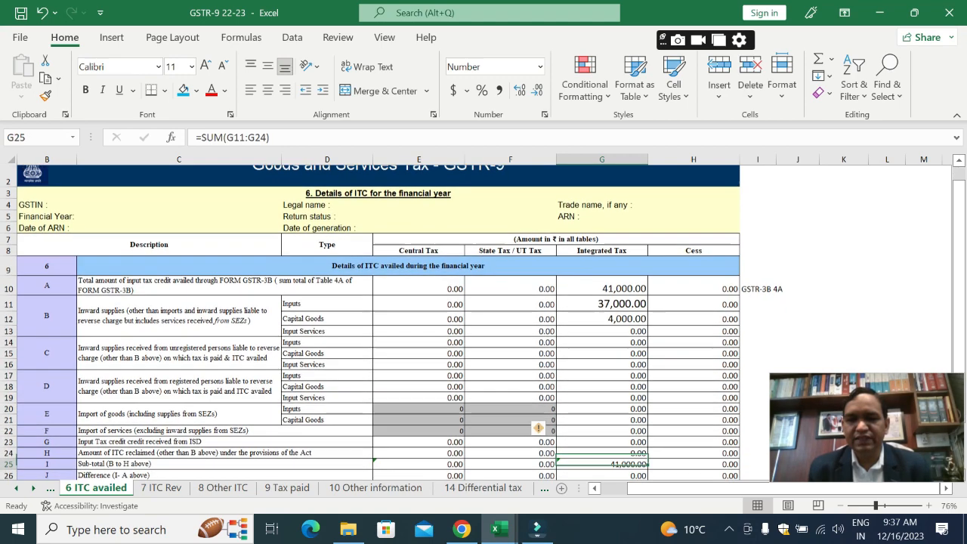
pyautogui.press('Up')
pyautogui.press('Up')
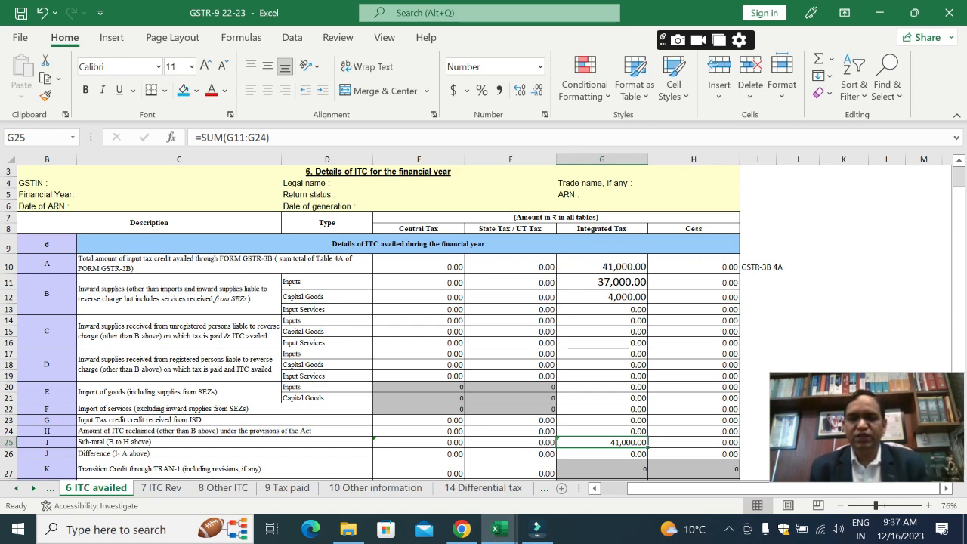
# Step: Look up the Other Reversal total in G17 of the GSTR-3B workbook and return to the GSTR-9 22-23 workbook
pyautogui.hotkey('alt', 'Tab')
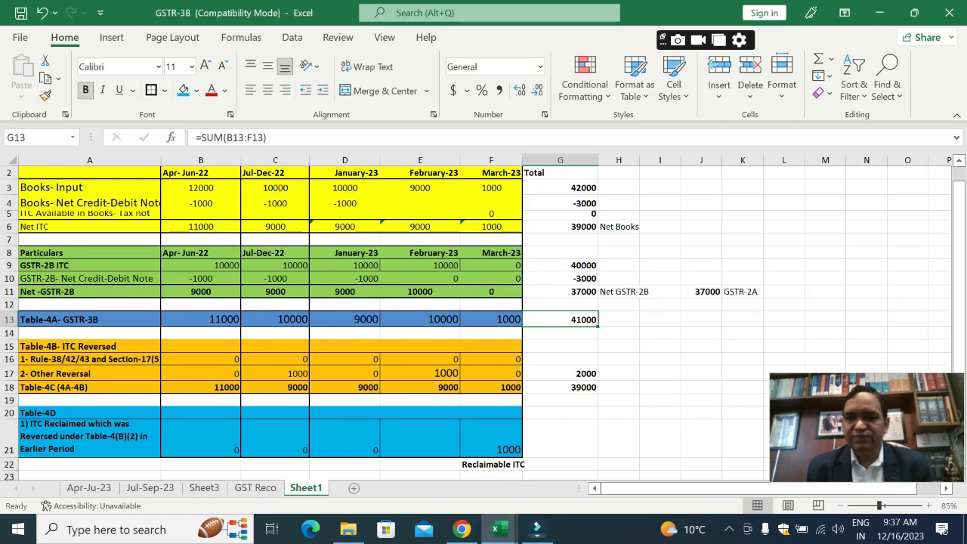
pyautogui.press('Down')
pyautogui.press('Down')
pyautogui.press('Down')
pyautogui.press('Down')
pyautogui.hotkey('alt', 'Tab')
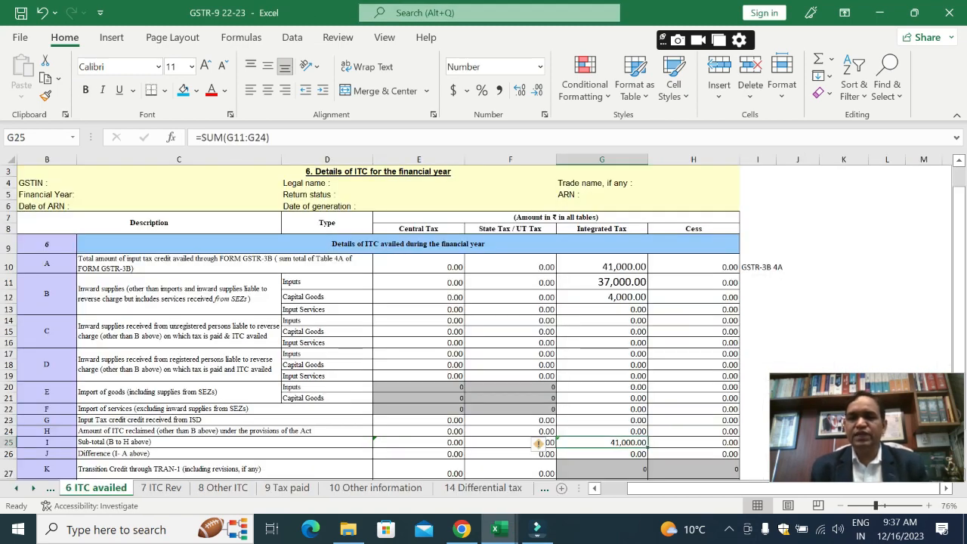
# Step: Review the Integrated Tax rows below the sub-total, including Total ITC availed in G31 and any other ITC availed in G29
pyautogui.press('Down')
pyautogui.press('Down')
pyautogui.press('Down')
pyautogui.press('Down')
pyautogui.press('Down')
pyautogui.press('Down')
pyautogui.press('Down')
pyautogui.press('Down')
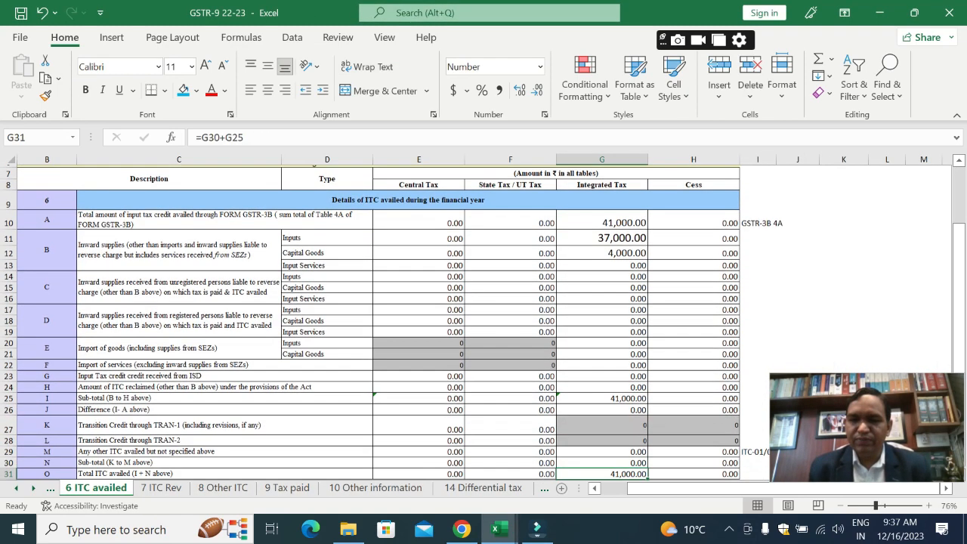
pyautogui.press('Up')
pyautogui.press('Up')
pyautogui.press('Up')
pyautogui.press('Up')
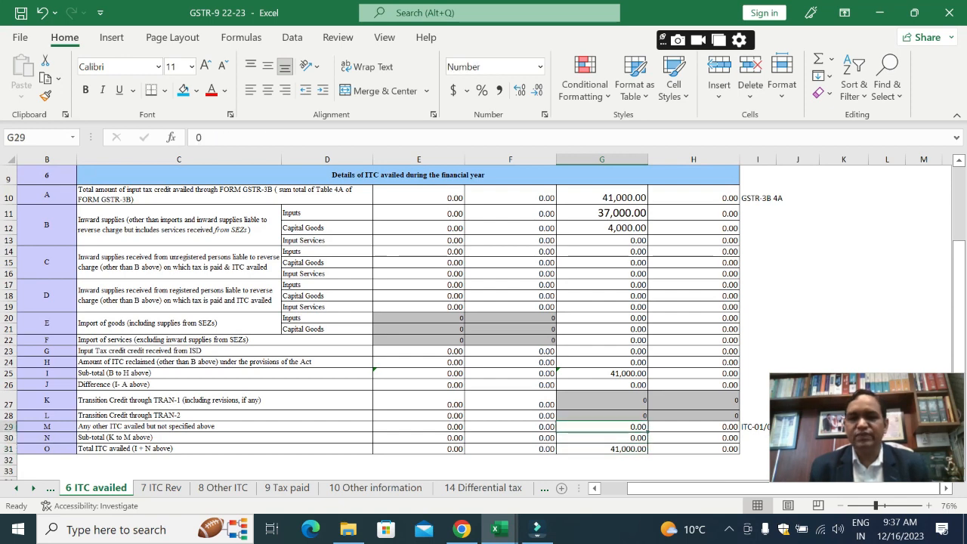
# Step: Open the 7 ITC Rev sheet and review its Integrated Tax rows from Other reversals in F17 up to Rule 37 in F10
pyautogui.hotkey('ctrl', 'pagedown')
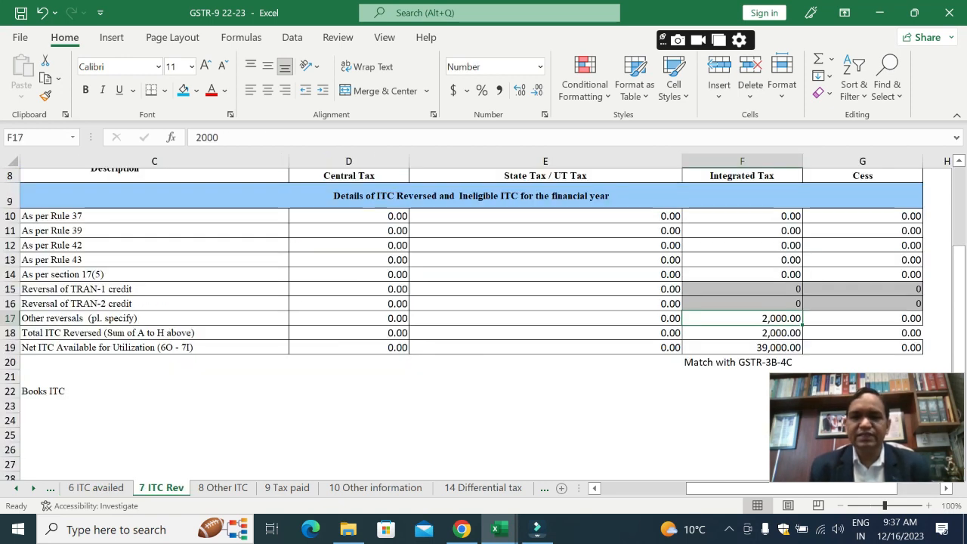
pyautogui.press('Up')
pyautogui.press('Up')
pyautogui.press('Up')
pyautogui.press('Up')
pyautogui.press('Up')
pyautogui.press('Up')
pyautogui.press('Up')
pyautogui.press('Up')
pyautogui.press('Up')
pyautogui.press('Up')
pyautogui.press('Up')
pyautogui.press('Up')
pyautogui.press('Up')
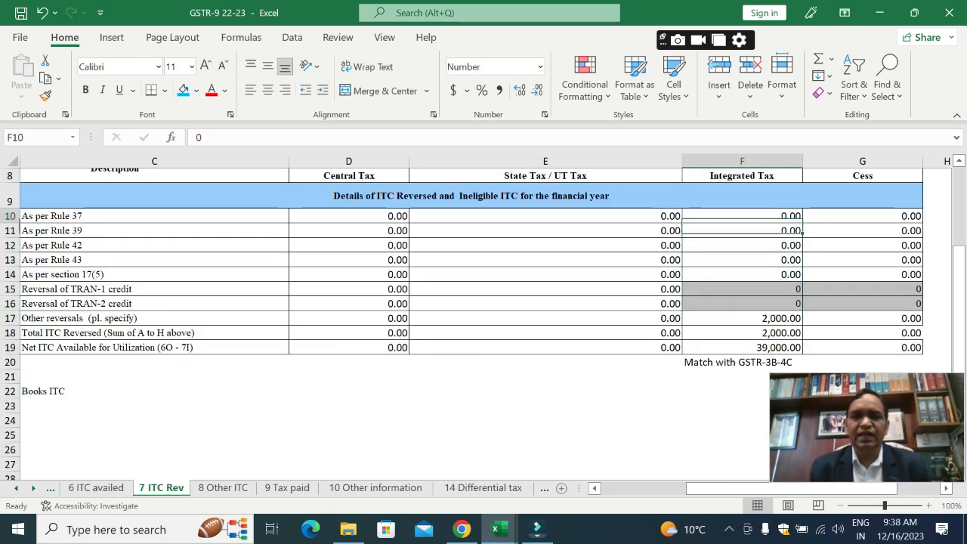
# Step: Go through Table 7's Integrated Tax column down to Net ITC Available for Utilization in F19
pyautogui.press('Down')
pyautogui.press('Down')
pyautogui.press('Down')
pyautogui.press('Down')
pyautogui.press('Down')
pyautogui.press('Down')
pyautogui.press('Down')
pyautogui.press('Down')
pyautogui.press('Down')
pyautogui.press('Down')
pyautogui.press('Down')
pyautogui.press('Down')
pyautogui.press('Down')
pyautogui.press('Down')
pyautogui.press('Down')
pyautogui.press('Down')
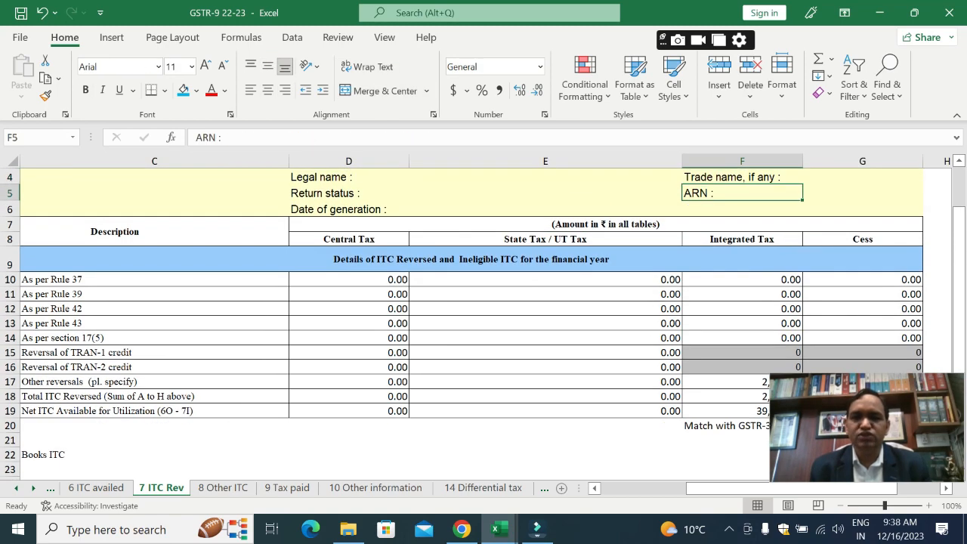
pyautogui.press('Up')
pyautogui.press('Up')
pyautogui.press('Down')
pyautogui.press('Down')
pyautogui.press('Down')
pyautogui.press('Down')
pyautogui.press('Down')
pyautogui.press('Down')
pyautogui.press('Down')
pyautogui.press('Down')
pyautogui.press('Down')
pyautogui.press('Down')
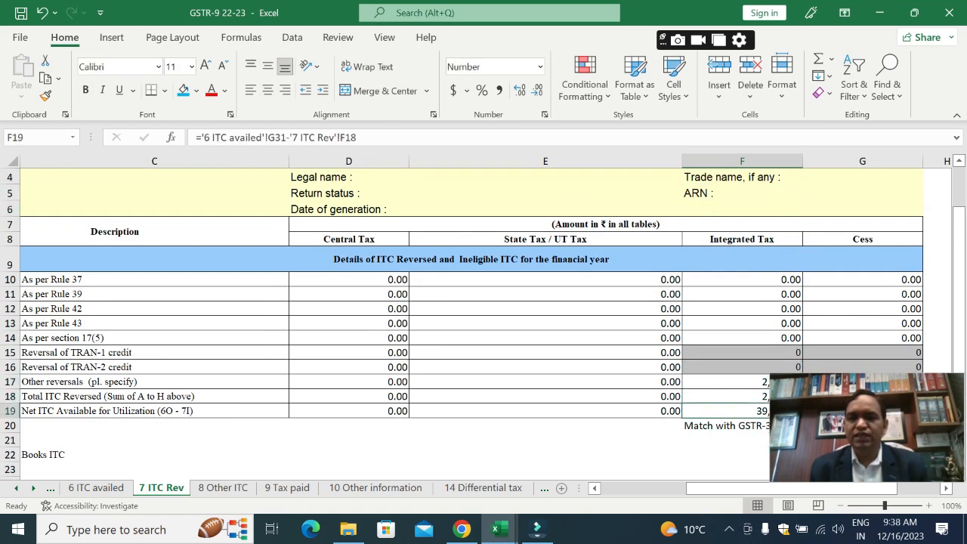
# Step: Check the Integrated Tax amount for Other reversals in F17
pyautogui.press('Up')
pyautogui.press('Up')
pyautogui.press('Up')
pyautogui.press('Up')
pyautogui.press('Up')
pyautogui.press('Up')
pyautogui.press('Up')
pyautogui.press('Up')
pyautogui.press('Up')
pyautogui.press('Up')
pyautogui.press('Up')
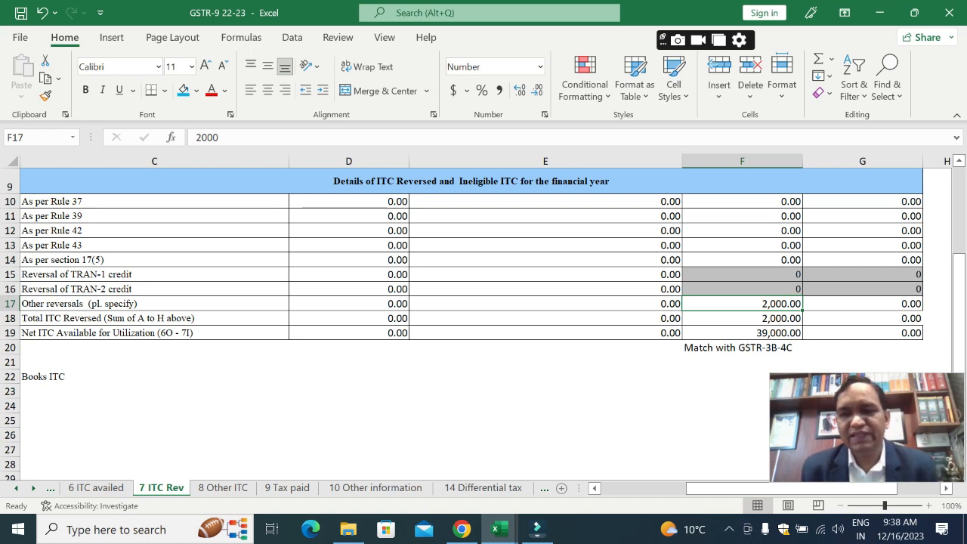
# Step: Examine the Integrated Tax reversal rows for Rules 37, 39, 42, 43 and section 17(5) in F10:F14, ending at Other reversals in F17
pyautogui.press('Up')
pyautogui.press('Up')
pyautogui.press('Up')
pyautogui.press('Up')
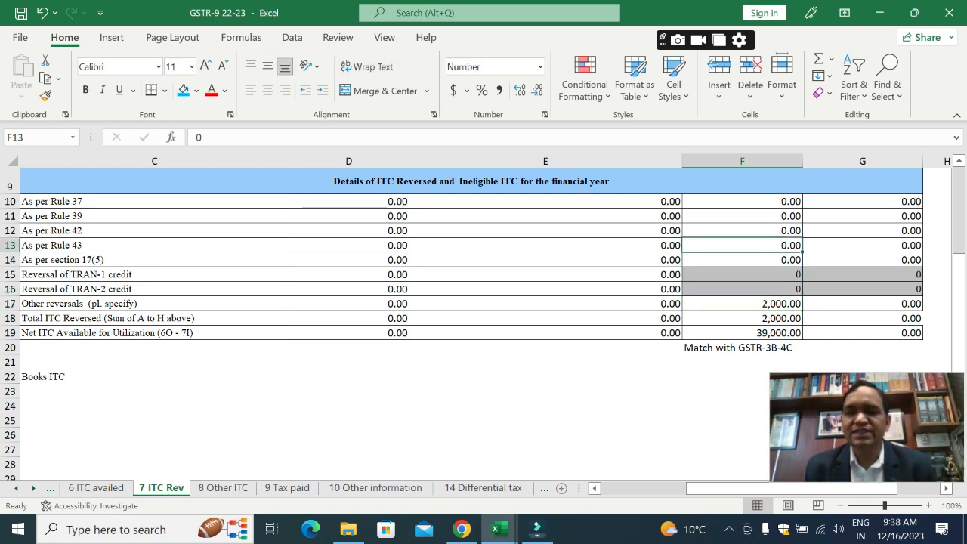
pyautogui.press('Up')
pyautogui.press('Up')
pyautogui.press('Up')
pyautogui.press('Down')
pyautogui.press('Down')
pyautogui.press('Up')
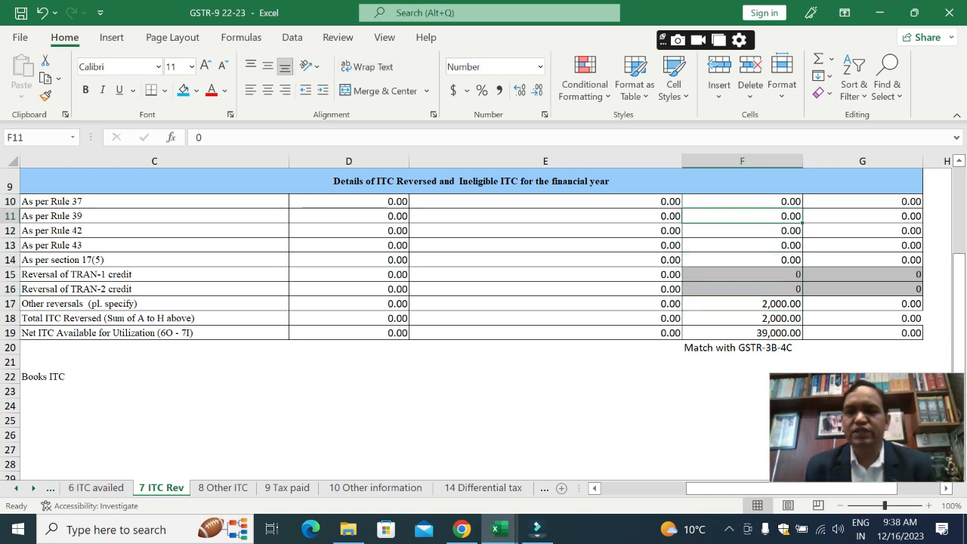
pyautogui.press('Up')
pyautogui.press('Down')
pyautogui.press('Down')
pyautogui.press('Down')
pyautogui.press('Down')
pyautogui.press('Down')
pyautogui.press('Down')
pyautogui.press('Down')
pyautogui.press('Down')
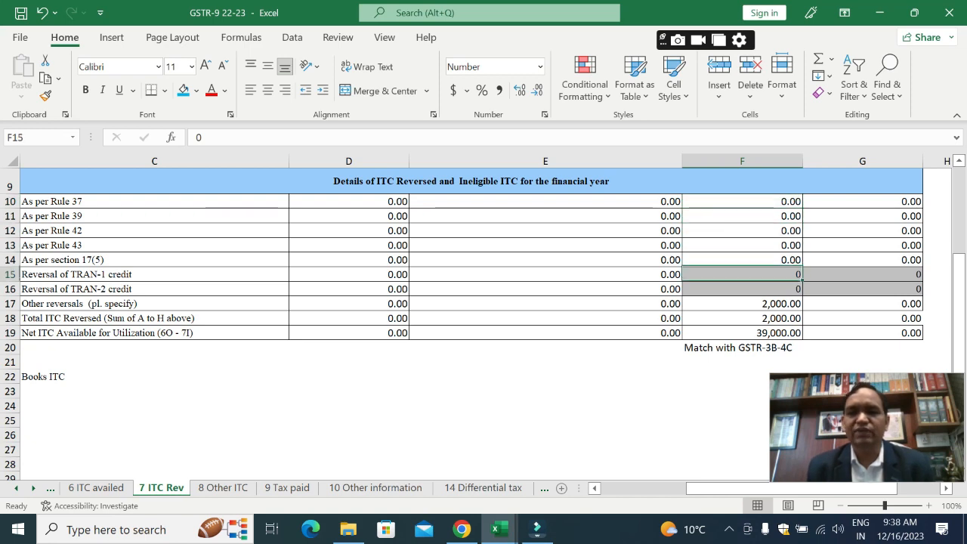
pyautogui.press('Up')
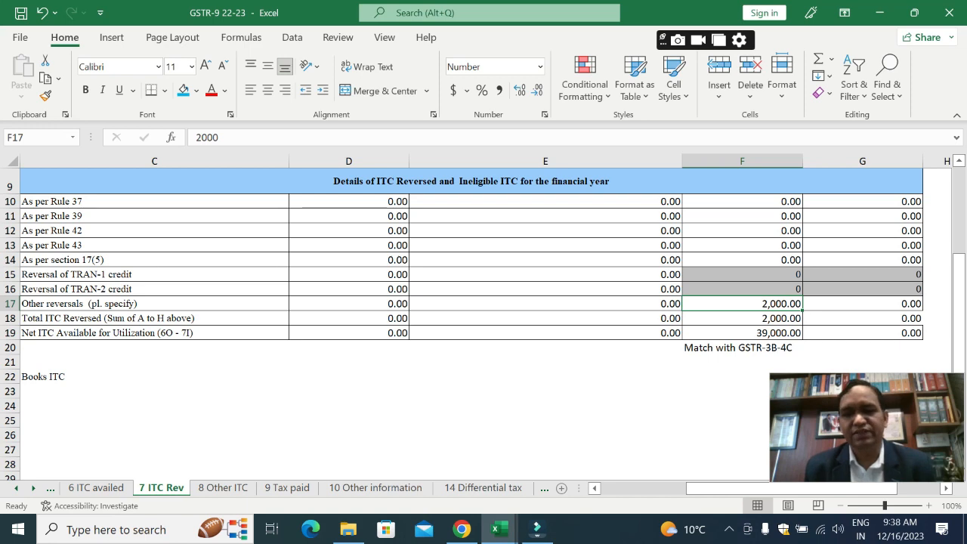
# Step: Compare Net ITC Available for Utilization in F19 with the Table-4C total in G18 of the GSTR-3B workbook
pyautogui.press('Down')
pyautogui.press('Down')
pyautogui.press('Down')
pyautogui.press('Up')
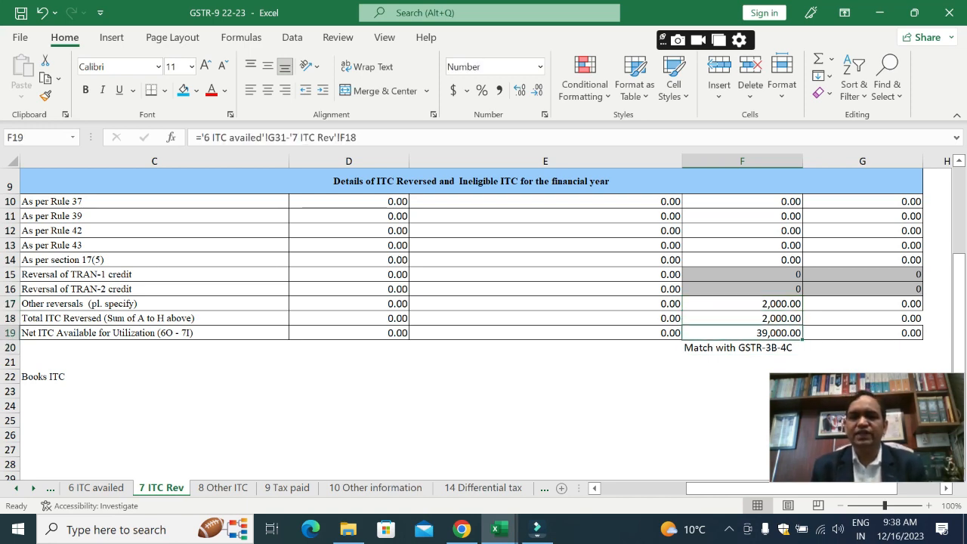
pyautogui.hotkey('alt', 'Tab')
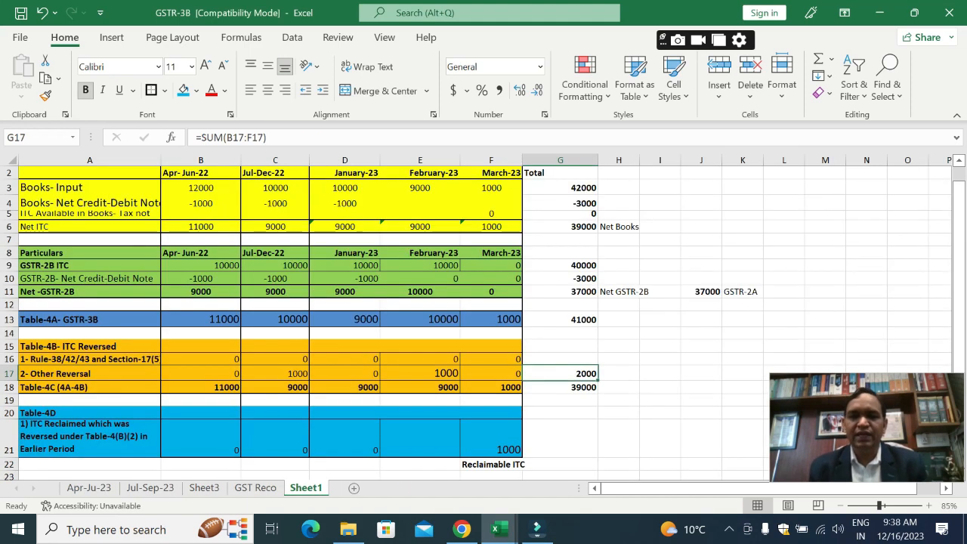
pyautogui.press('Down')
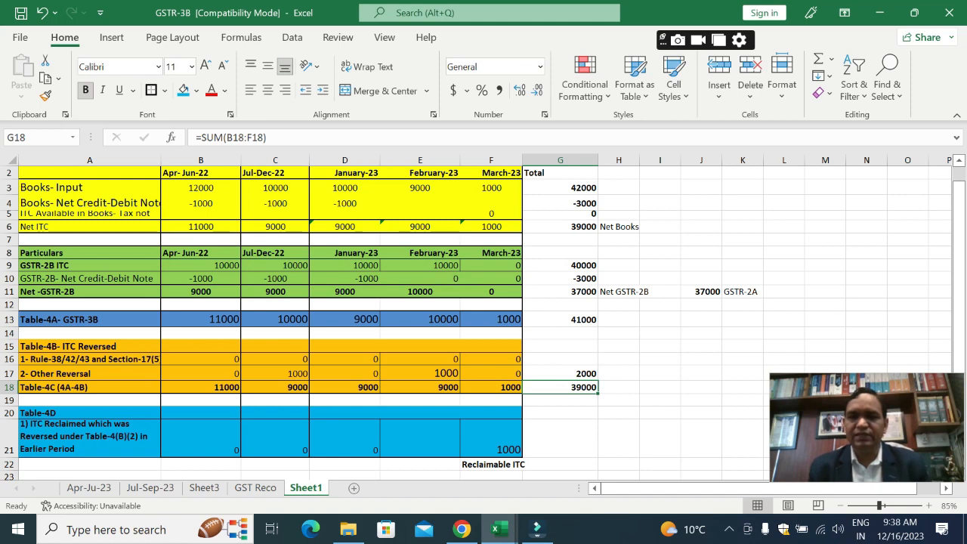
pyautogui.hotkey('alt', 'Tab')
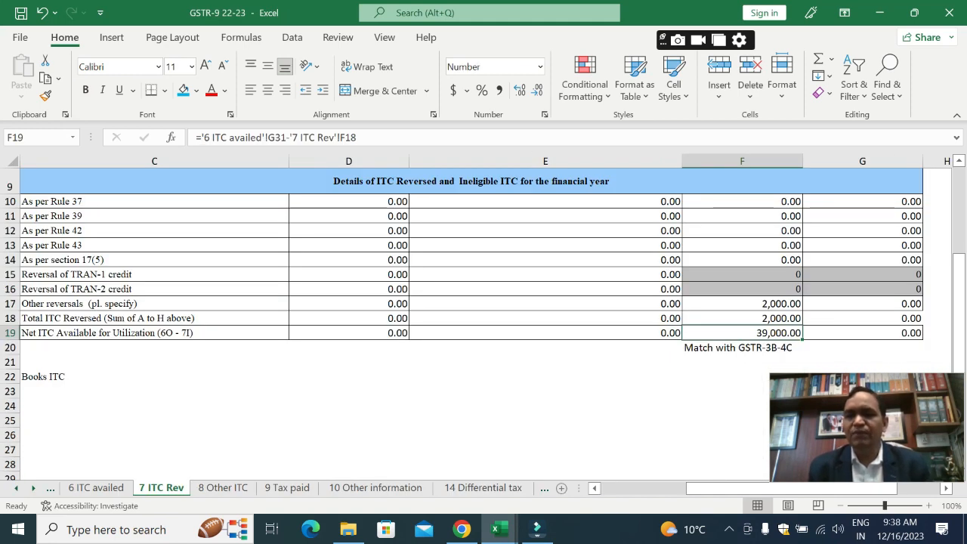
# Step: Check the "Match with GSTR-3B-4C" note in F20 and the Books ITC figure in row 22
pyautogui.click(742, 347)
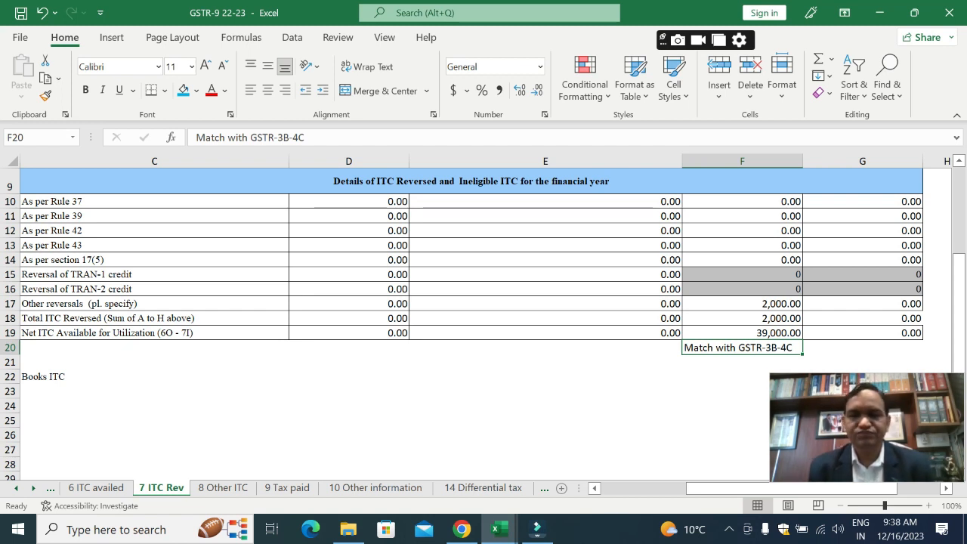
pyautogui.press('Down')
pyautogui.press('Down')
pyautogui.press('Down')
pyautogui.press('Down')
pyautogui.press('Down')
pyautogui.press('Down')
pyautogui.press('Down')
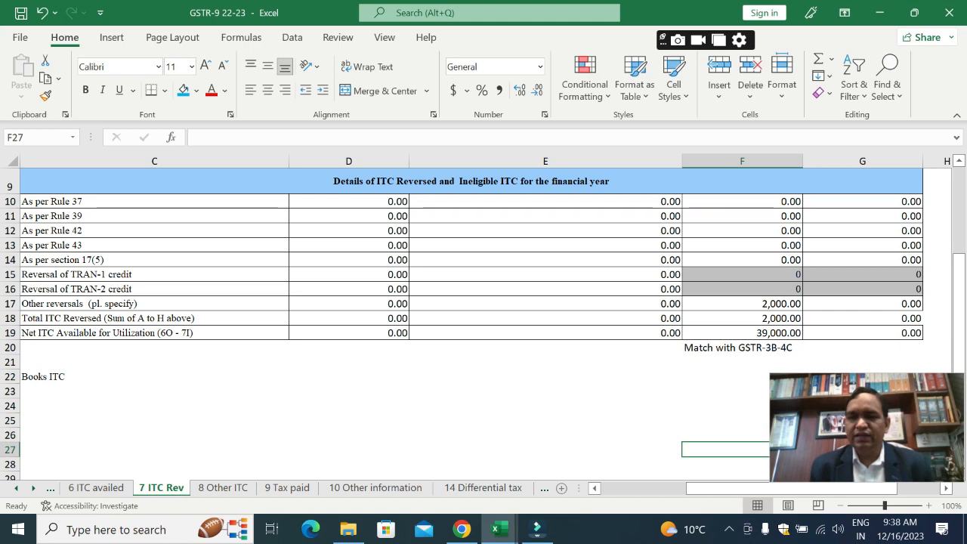
pyautogui.scroll(-2, 483, 318)
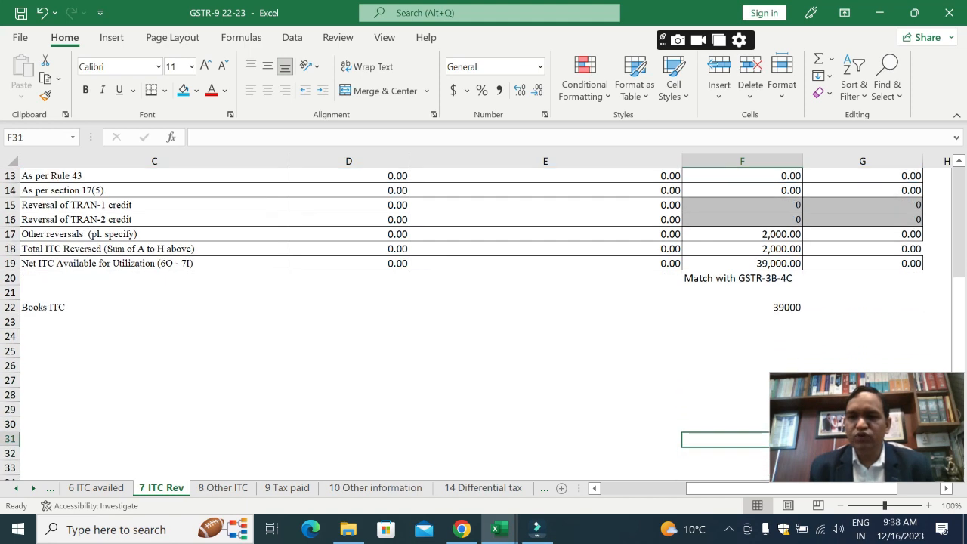
# Step: Switch to the GSTR-3B workbook and check the Net ITC total per books in G6
pyautogui.press('Up')
pyautogui.press('Up')
pyautogui.press('Up')
pyautogui.press('Up')
pyautogui.press('Up')
pyautogui.hotkey('alt', 'Tab')
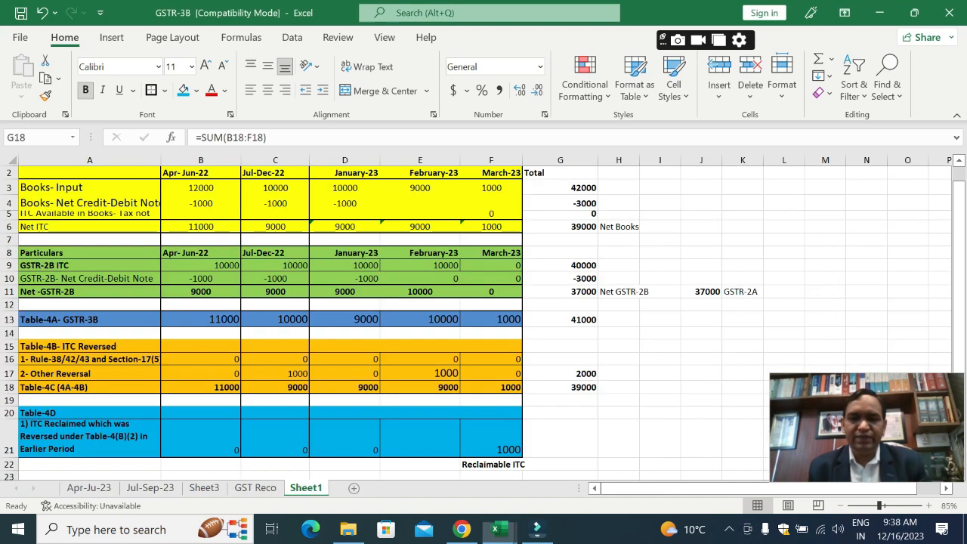
pyautogui.press('Up')
pyautogui.press('Up')
pyautogui.press('Up')
pyautogui.press('Up')
pyautogui.press('Up')
pyautogui.press('Up')
pyautogui.press('Up')
pyautogui.press('Up')
pyautogui.press('Up')
pyautogui.press('Up')
pyautogui.press('Up')
pyautogui.press('Up')
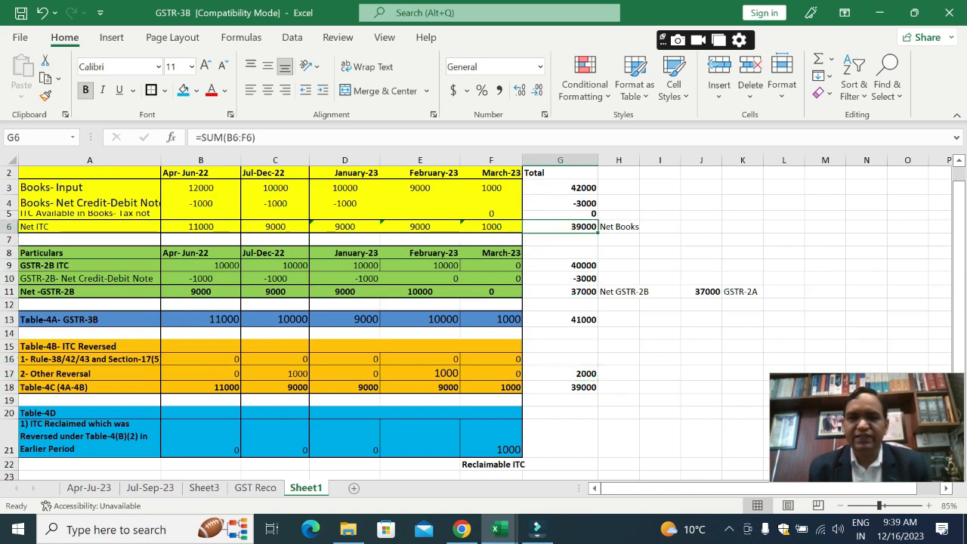
# Step: Review how the Books- Input total in G3 and the Net Credit-Debit Note total in G4 lead to the Net ITC in G6
pyautogui.press('Up')
pyautogui.press('Up')
pyautogui.press('Up')
pyautogui.press('Up')
pyautogui.press('Down')
pyautogui.press('Down')
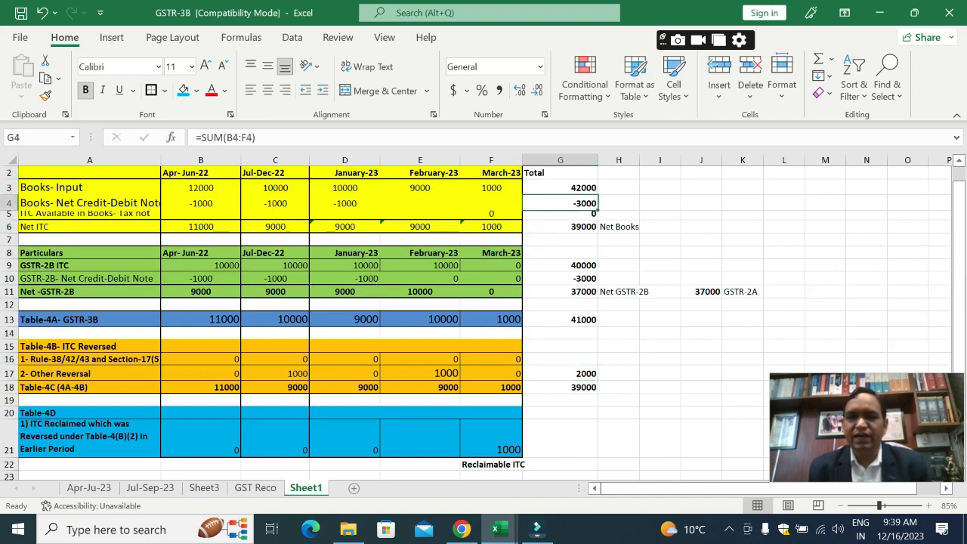
pyautogui.press('Up')
pyautogui.press('Down')
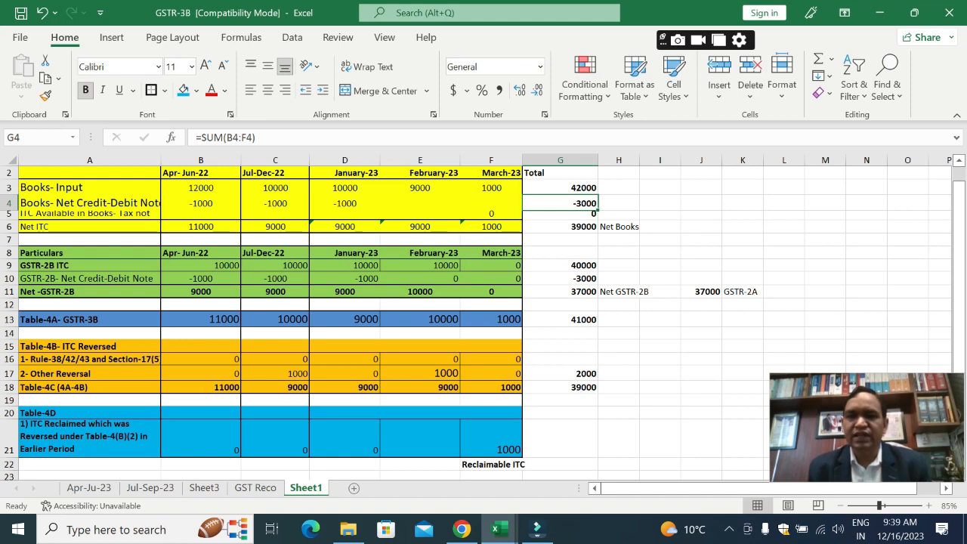
pyautogui.press('Down')
pyautogui.press('Down')
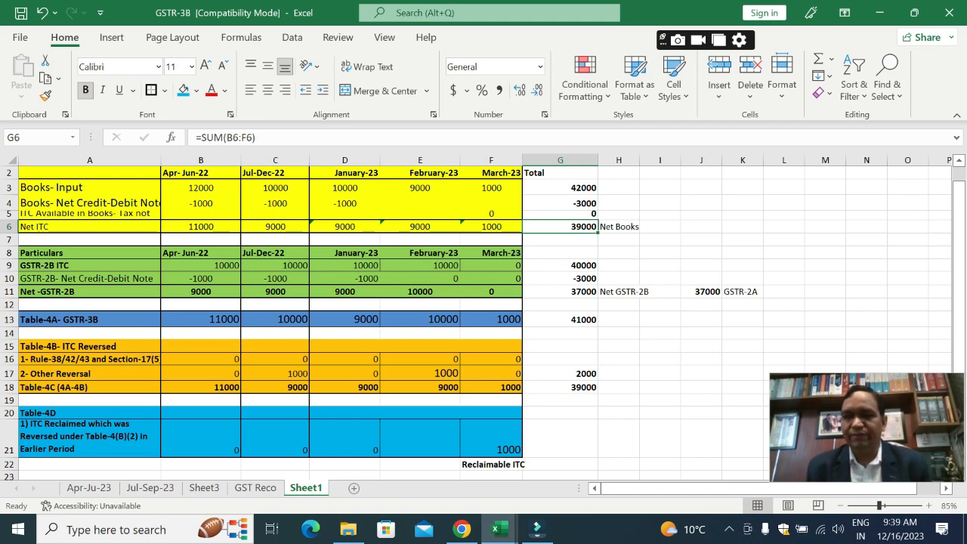
# Step: Return to the 7 ITC Rev sheet in GSTR-9 22-23 and compare its net ITC with the Books ITC figure
pyautogui.hotkey('alt', 'Tab')
pyautogui.press('Up')
pyautogui.press('Up')
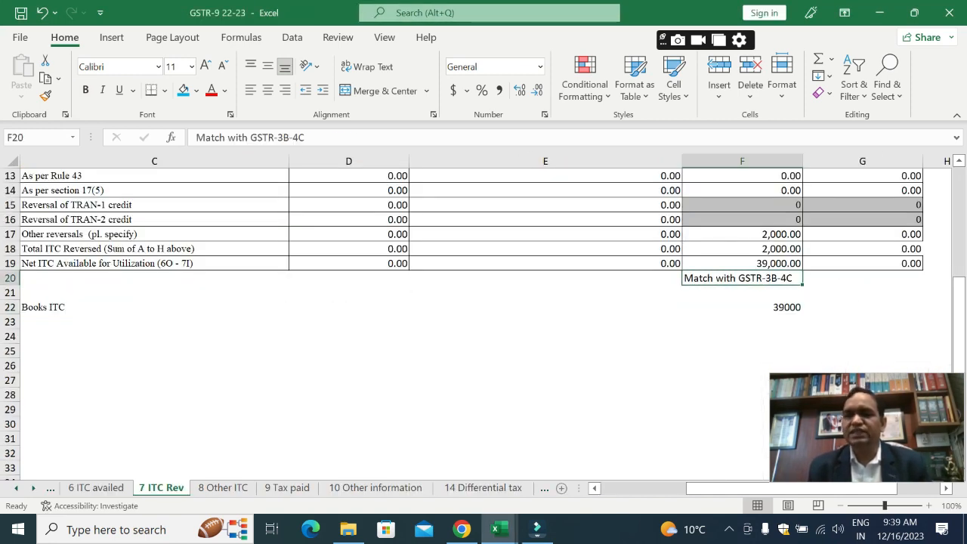
pyautogui.press('Down')
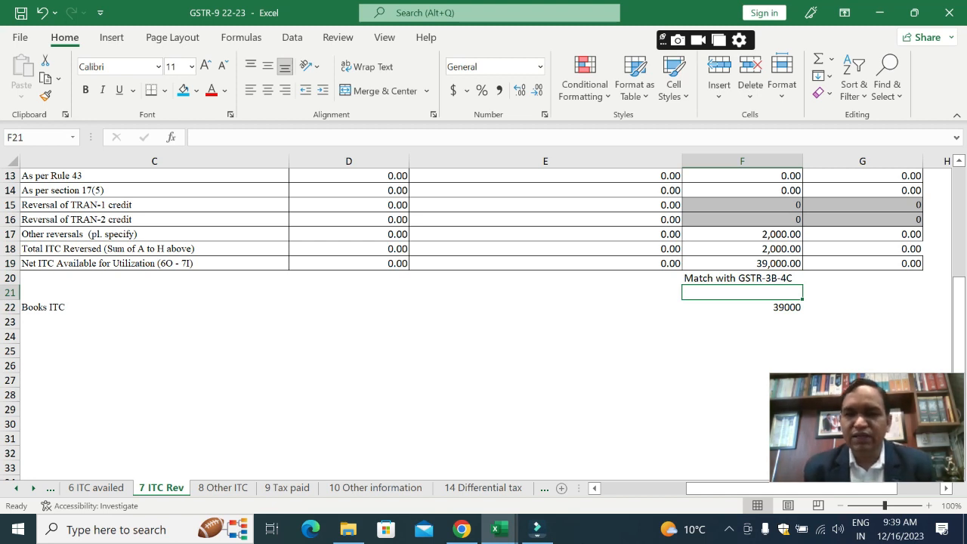
# Step: Open the 8 Other ITC sheet and review the Integrated Tax amounts of rows 8A, 8B and 8C in F10 to F12
pyautogui.hotkey('ctrl', 'pagedown')
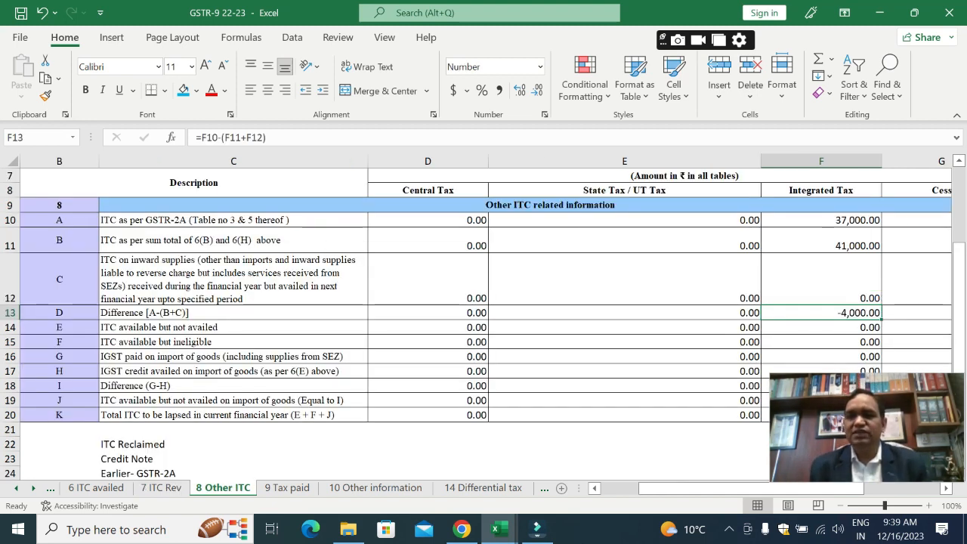
pyautogui.press('Up')
pyautogui.press('Up')
pyautogui.press('Up')
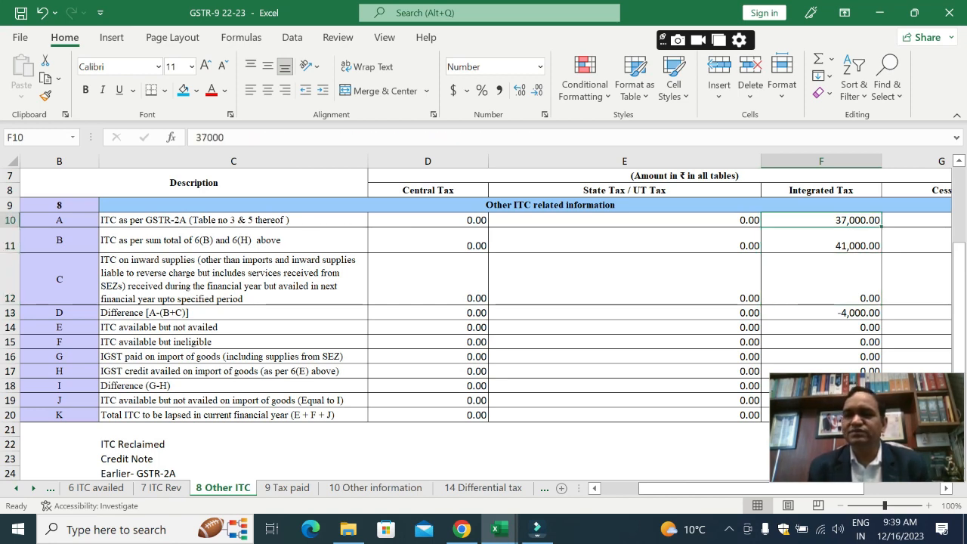
pyautogui.press('Down')
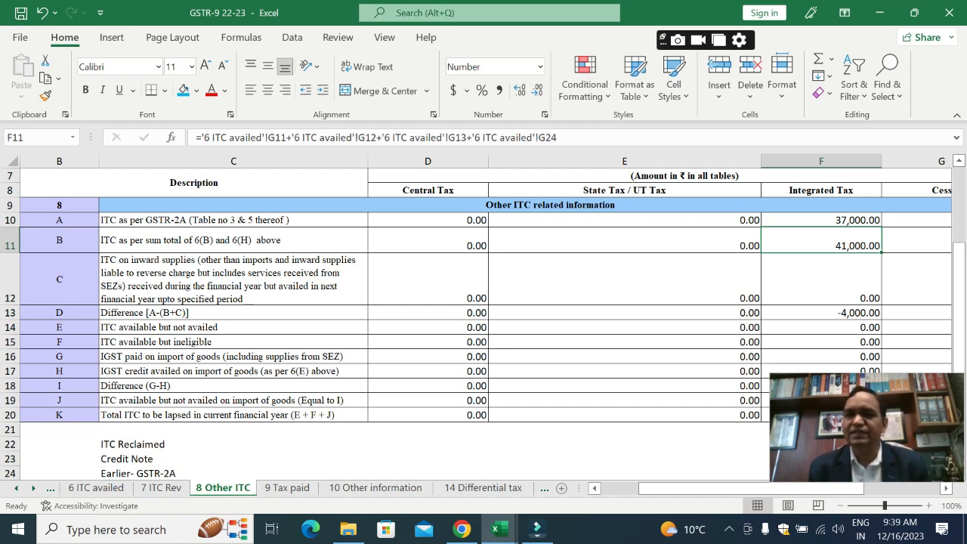
pyautogui.press('Down')
pyautogui.press('Down')
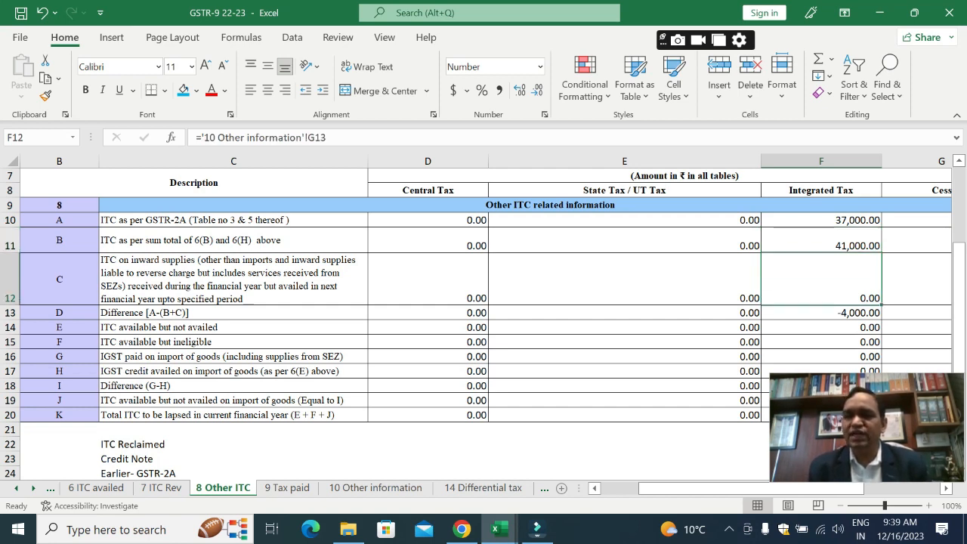
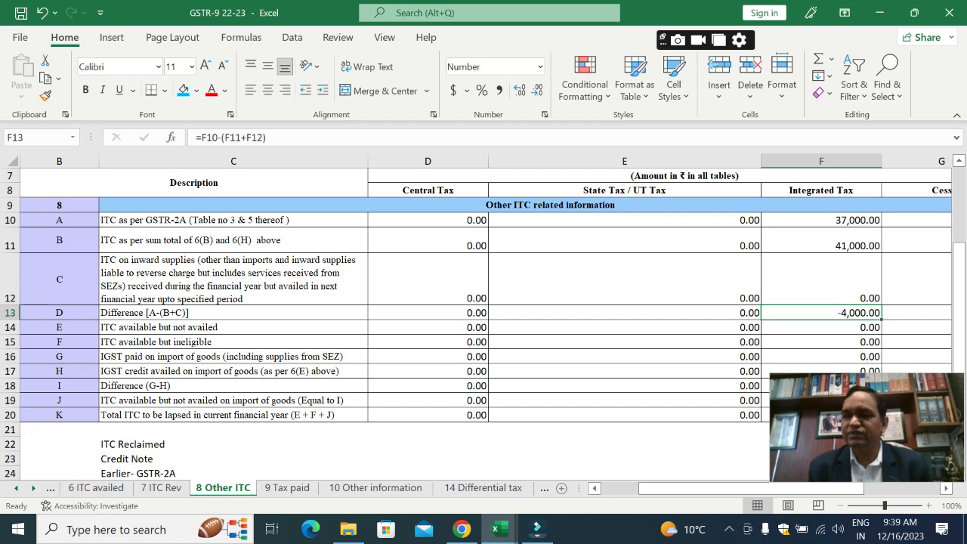
# Step: Review the Integrated Tax amounts below 8D, down to the ITC Reclaimed, Credit Note and Earlier- GSTR-2A breakup in F22 to F24
pyautogui.press('Down')
pyautogui.press('Down')
pyautogui.press('Down')
pyautogui.press('Down')
pyautogui.press('Down')
pyautogui.press('Down')
pyautogui.press('Down')
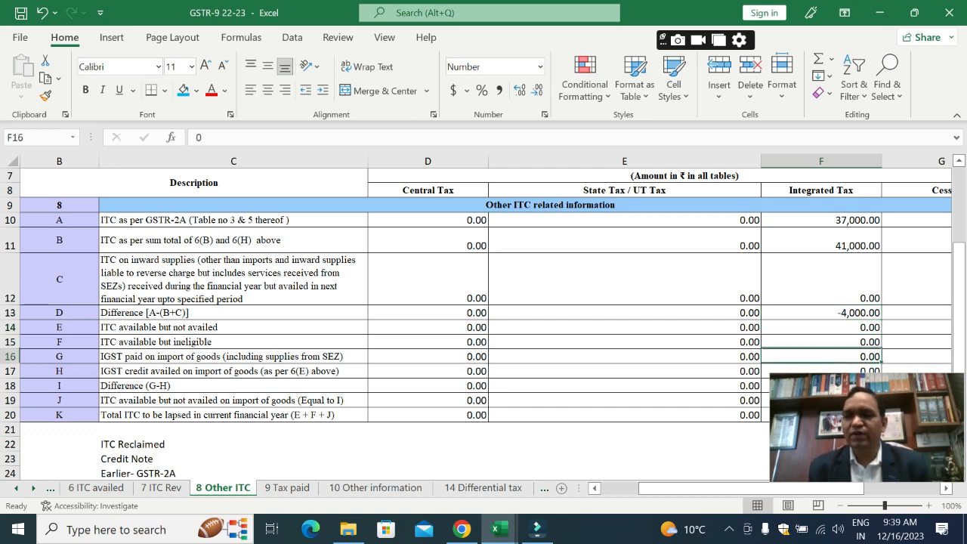
pyautogui.press('Down')
pyautogui.press('Down')
pyautogui.press('Down')
pyautogui.press('Down')
pyautogui.press('Down')
pyautogui.press('Down')
pyautogui.press('Down')
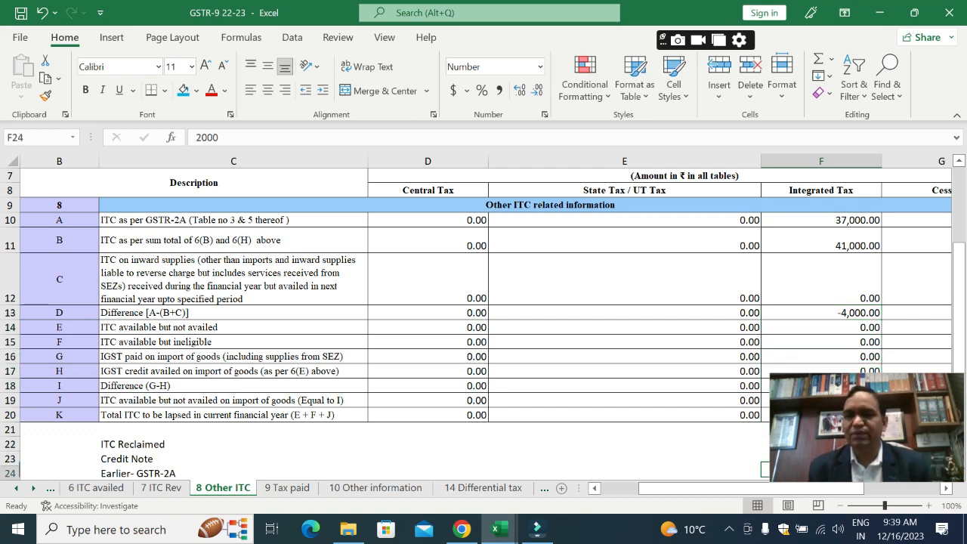
pyautogui.press('Down')
pyautogui.press('Down')
pyautogui.press('Down')
pyautogui.press('Down')
pyautogui.press('Down')
pyautogui.press('Up')
pyautogui.press('Up')
pyautogui.press('Up')
pyautogui.press('Up')
pyautogui.press('Up')
pyautogui.press('Up')
pyautogui.press('Up')
pyautogui.press('Up')
pyautogui.press('Up')
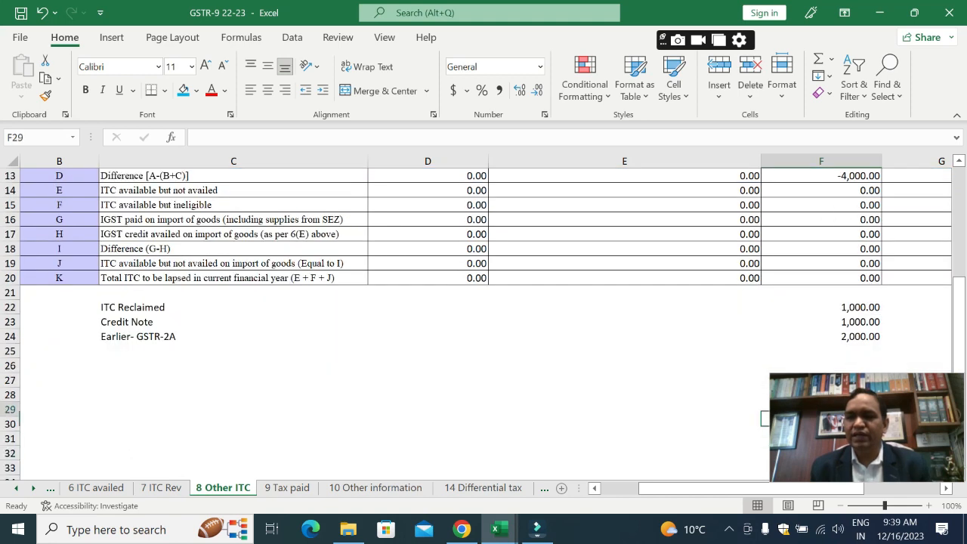
pyautogui.press('Up')
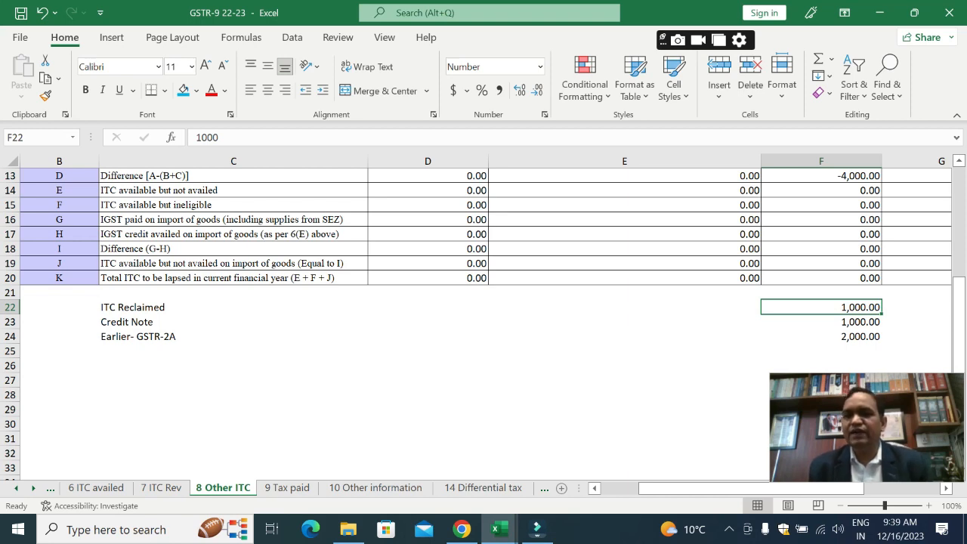
# Step: Switch to the GSTR-3B workbook and check the February-23 Other Reversal amount under Table-4B in E17
pyautogui.hotkey('alt', 'Tab')
pyautogui.press('Down')
pyautogui.press('Down')
pyautogui.press('Down')
pyautogui.press('Down')
pyautogui.press('Down')
pyautogui.press('Down')
pyautogui.press('Down')
pyautogui.press('Down')
pyautogui.press('Down')
pyautogui.press('Left')
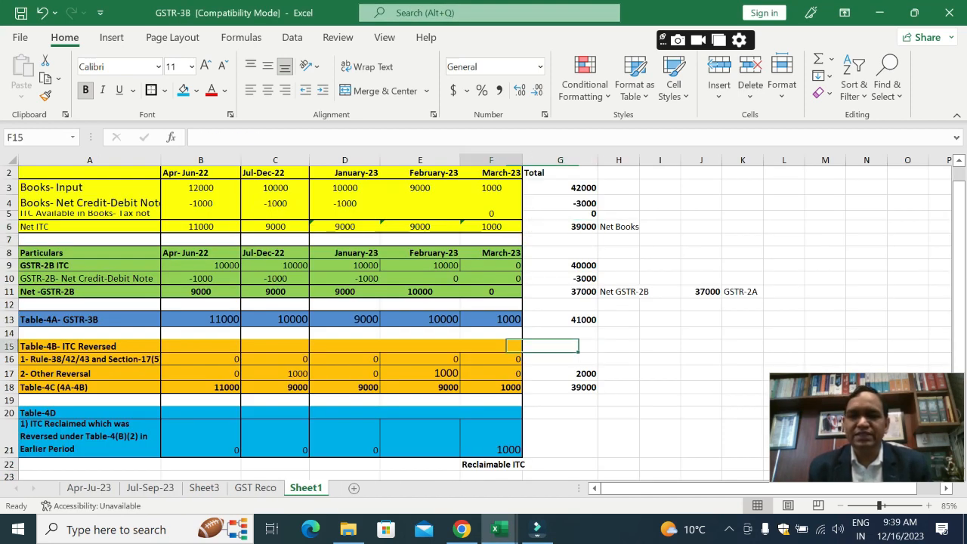
pyautogui.press('Up')
pyautogui.press('Left')
pyautogui.press('Down')
pyautogui.press('Down')
pyautogui.press('Down')
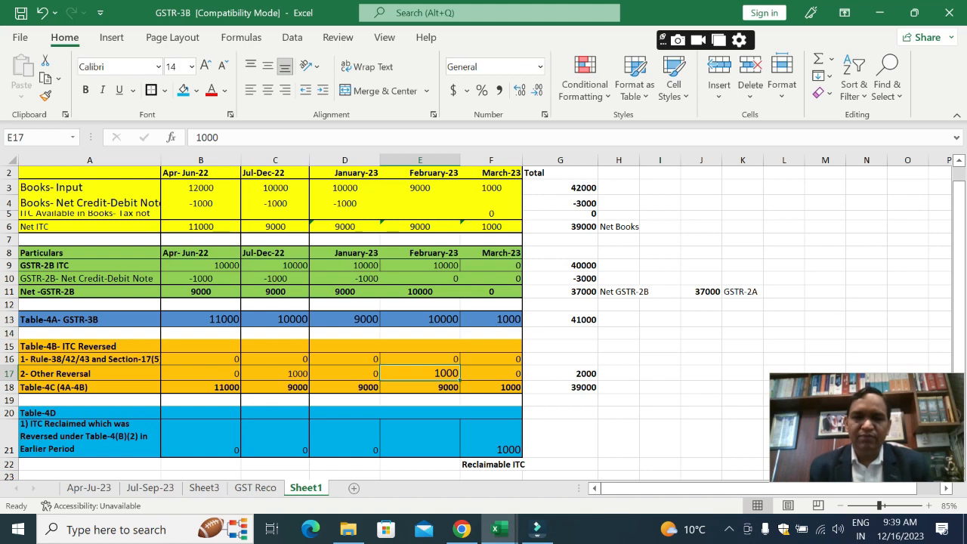
# Step: Check the March-23 amount of Table-4A GSTR-3B in F13, where the reversed ITC is reclaimed
pyautogui.press('Down')
pyautogui.press('Up')
pyautogui.press('Up')
pyautogui.press('Right')
pyautogui.press('Up')
pyautogui.press('Up')
pyautogui.press('Up')
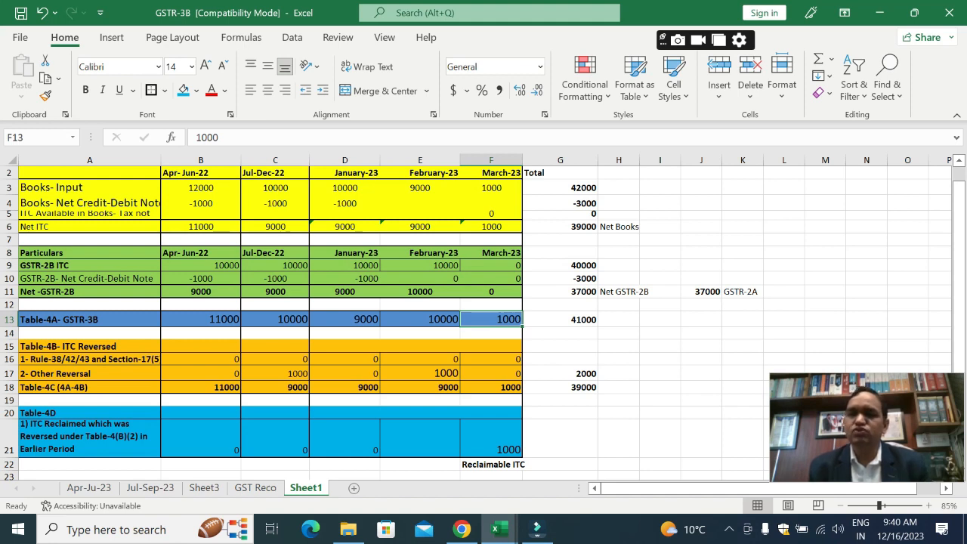
# Step: Return to the 8 Other ITC sheet in GSTR-9 22-23 and review the Credit Note and Earlier- GSTR-2A amounts
pyautogui.hotkey('alt', 'Tab')
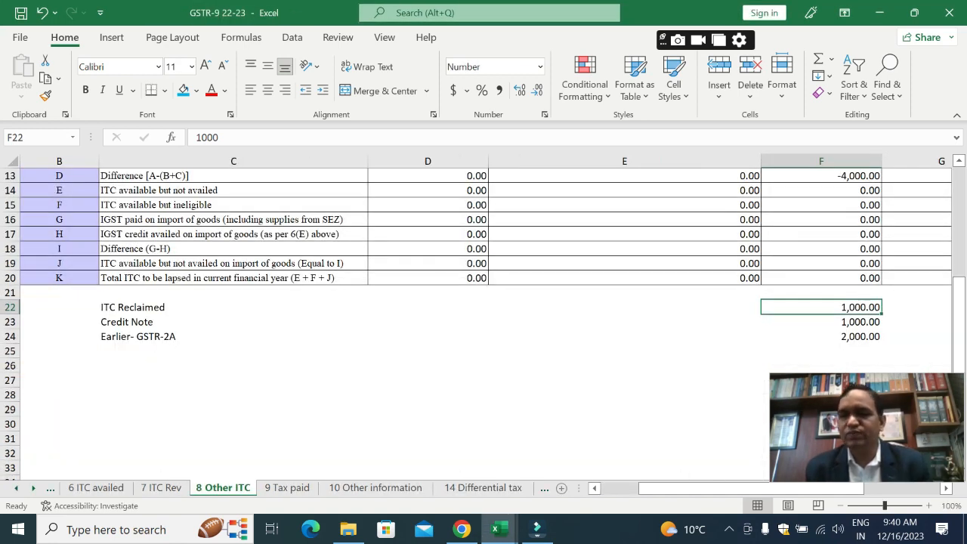
pyautogui.click(821, 321)
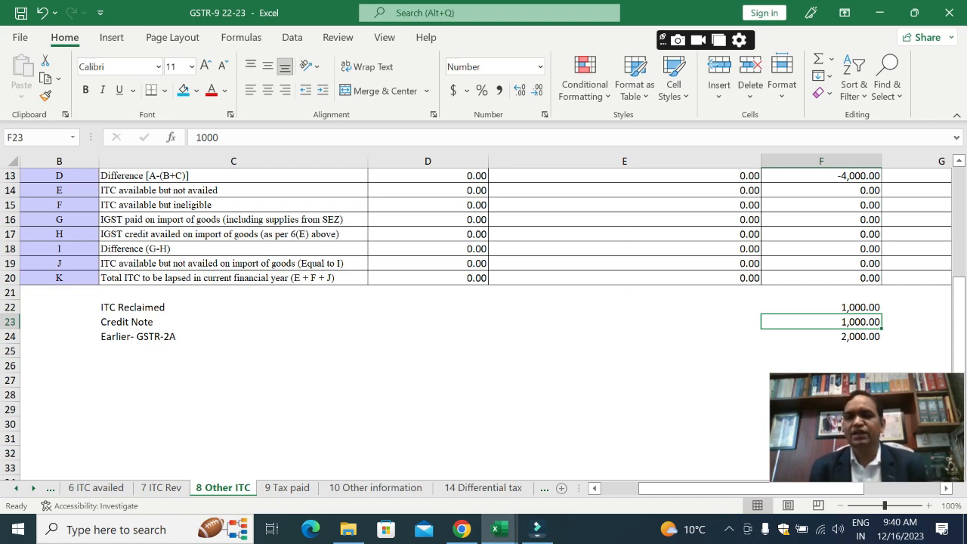
pyautogui.press('Down')
# Step: Switch back to the GSTR-3B workbook and check the Apr-Jun-22 Books- Input amount in B3
pyautogui.hotkey('alt', 'Tab')
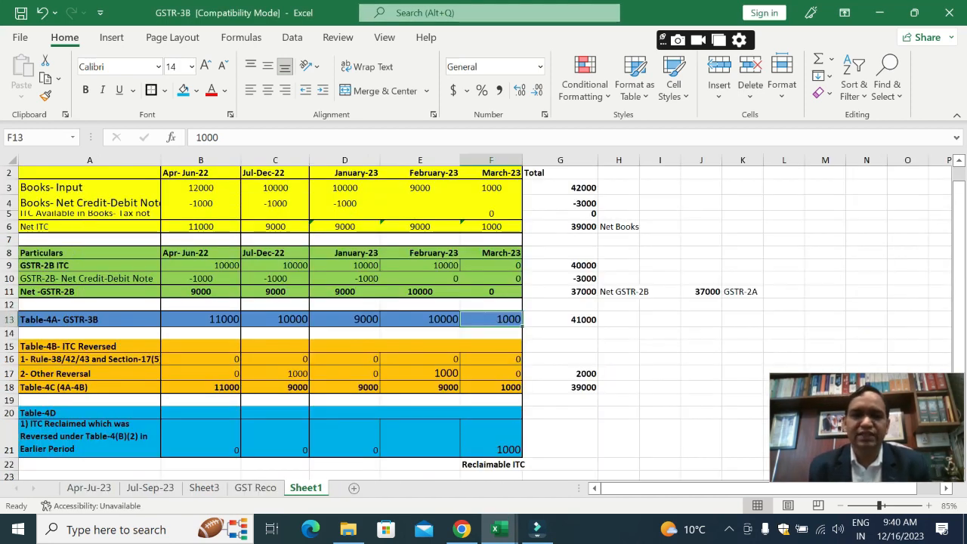
pyautogui.press('Left')
pyautogui.press('Left')
pyautogui.press('Left')
pyautogui.press('Left')
pyautogui.press('Up')
pyautogui.press('Up')
pyautogui.press('Up')
pyautogui.press('Up')
pyautogui.press('Up')
pyautogui.press('Up')
pyautogui.press('Up')
pyautogui.press('Up')
pyautogui.press('Up')
pyautogui.press('Up')
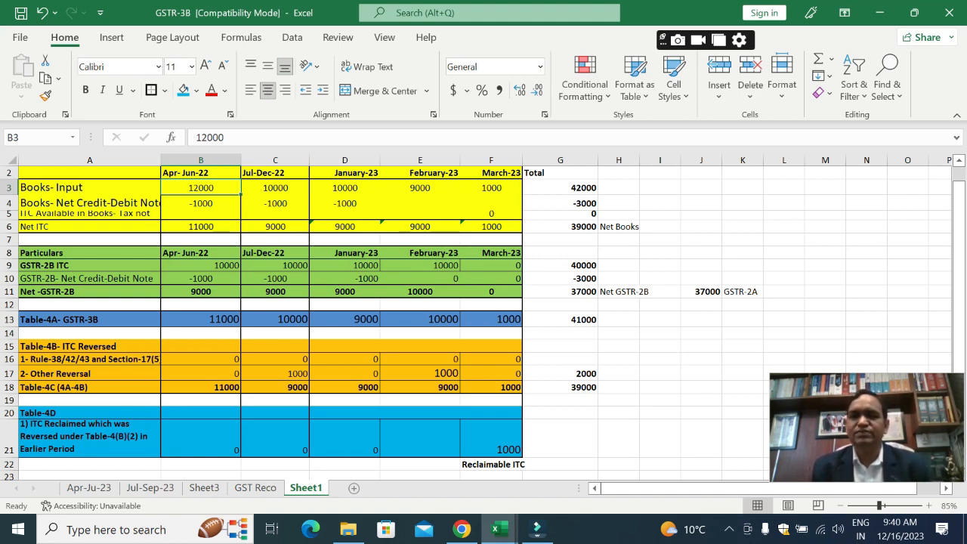
# Step: Compare the Apr-Jun-22 Net ITC per books with the Net GSTR-2B figure in B11
pyautogui.press('Down')
pyautogui.press('Down')
pyautogui.press('Down')
pyautogui.press('Down')
pyautogui.press('Down')
pyautogui.press('Down')
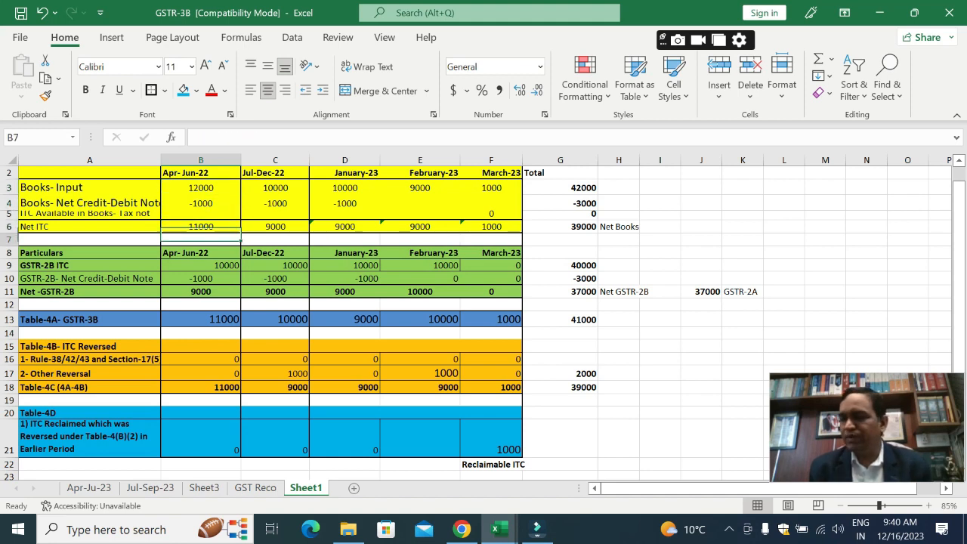
pyautogui.press('Down')
pyautogui.press('Down')
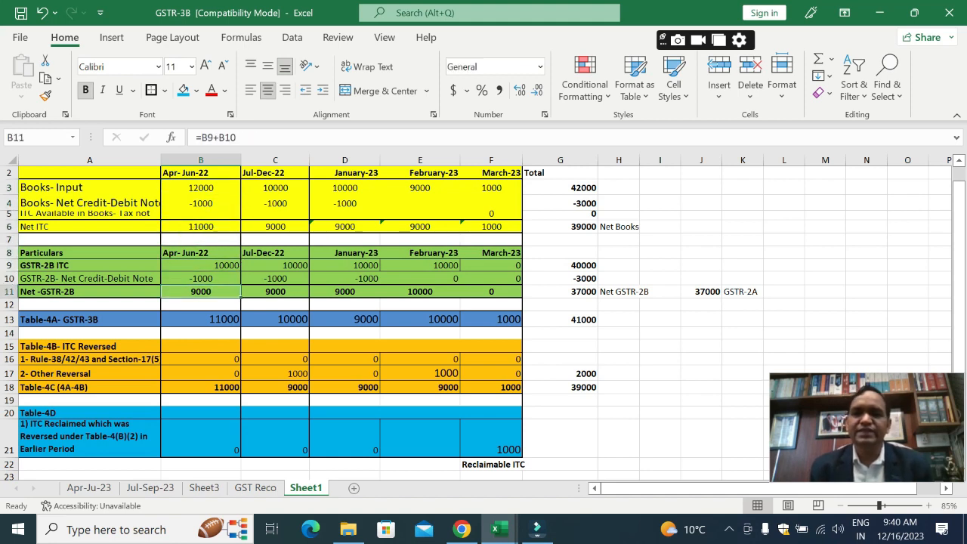
# Step: Return to the 8 Other ITC sheet in GSTR-9 22-23 and select F22:F24 to total the three difference items
pyautogui.hotkey('alt', 'Tab')
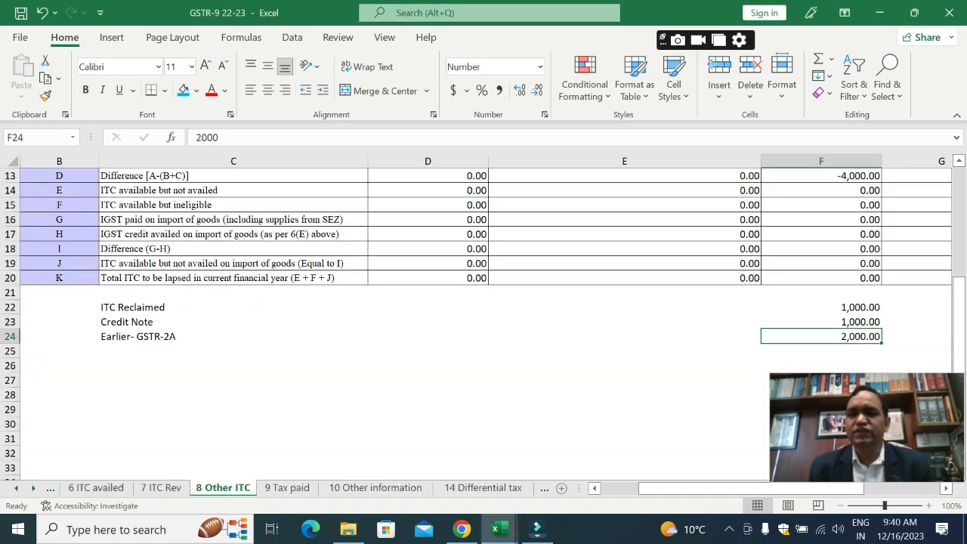
pyautogui.press('Up')
pyautogui.press('Up')
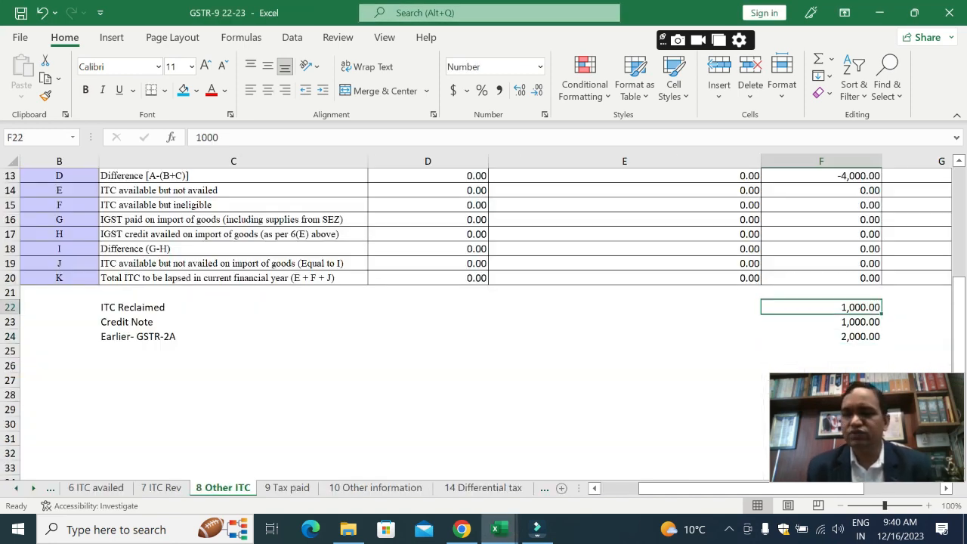
pyautogui.hotkey('shift', 'Down')
pyautogui.hotkey('shift', 'Down')
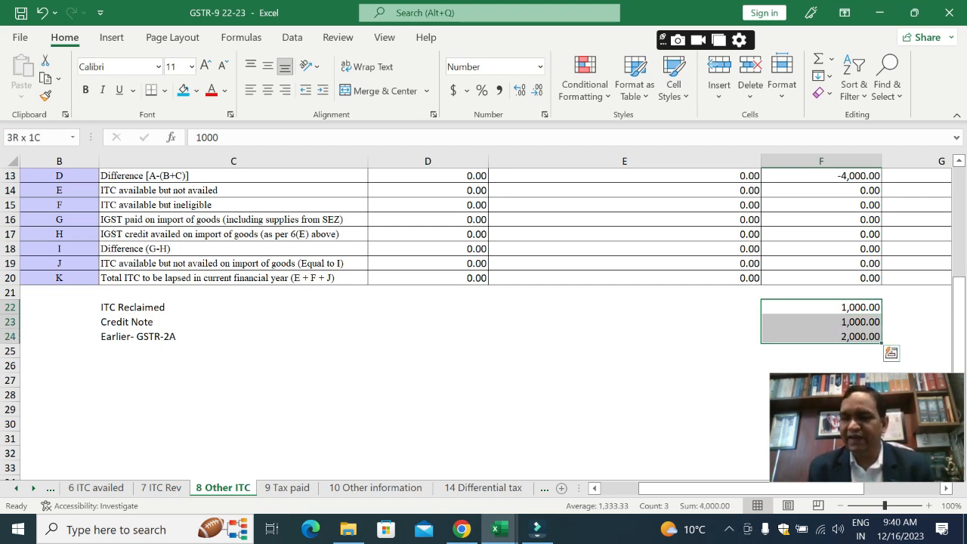
# Step: Select F22:F23 to total only the ITC Reclaimed and Credit Note amounts
pyautogui.press('Up')
pyautogui.hotkey('shift', 'Down')
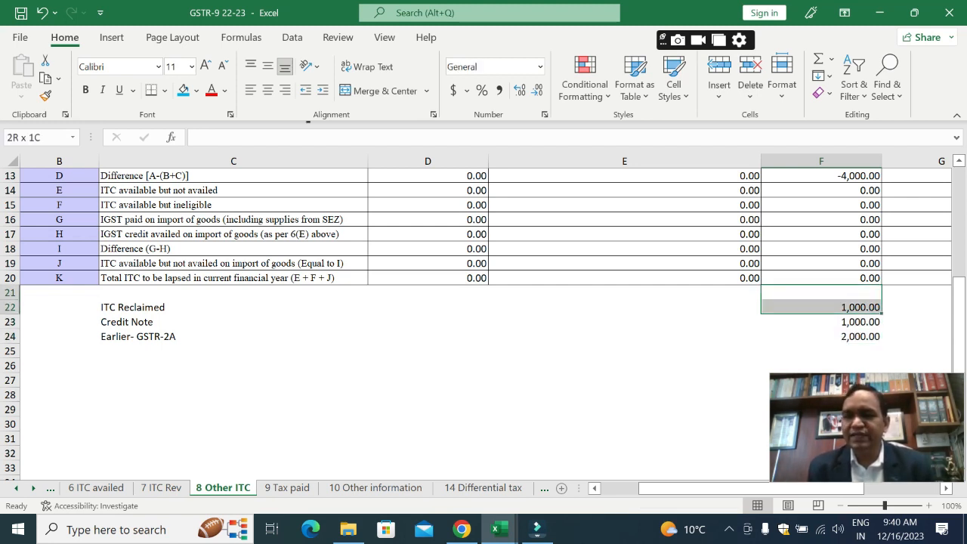
pyautogui.press('Down')
pyautogui.press('Up')
pyautogui.press('Down')
pyautogui.hotkey('shift', 'Down')
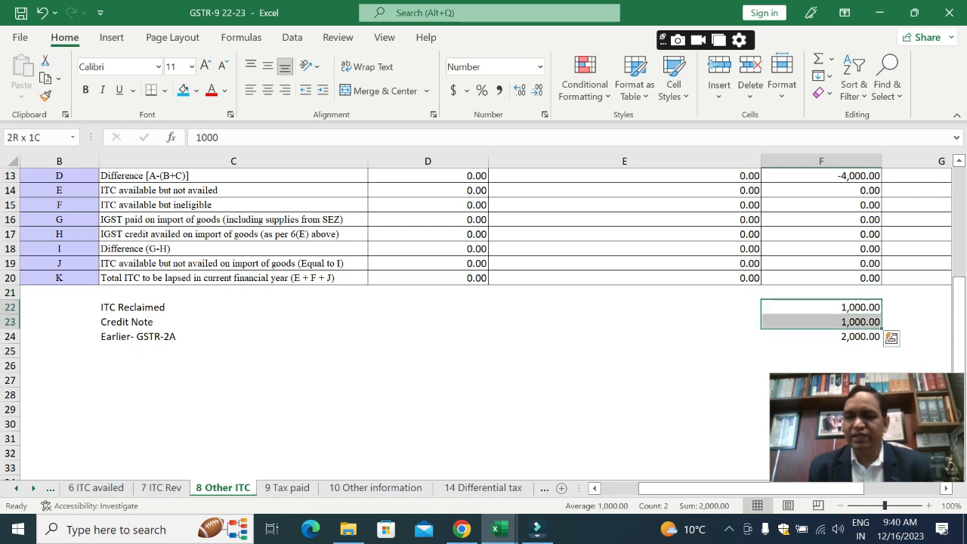
# Step: Open the 7 ITC Rev sheet and check the Integrated Tax amount of Other reversals in F17
pyautogui.hotkey('ctrl', 'pageup')
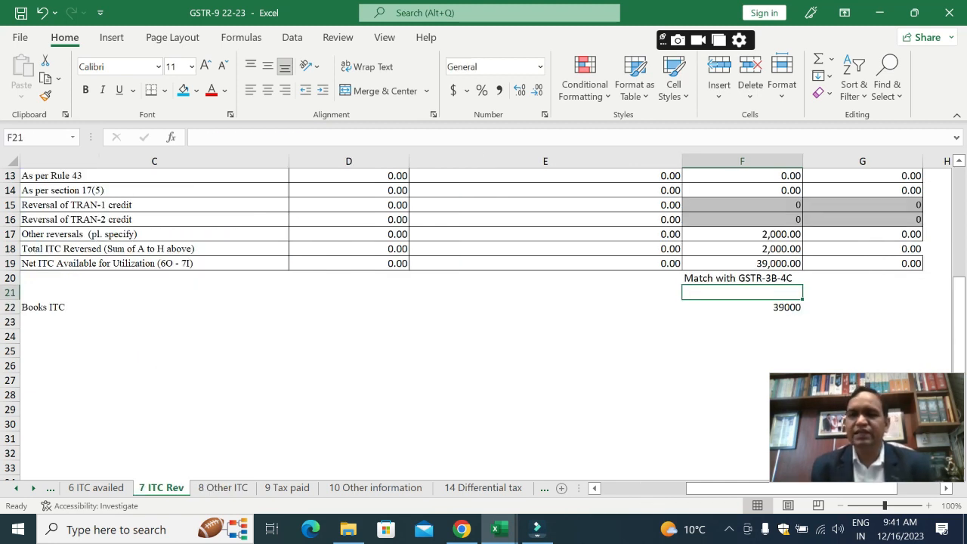
pyautogui.press('Up')
pyautogui.press('Up')
pyautogui.press('Up')
pyautogui.press('Up')
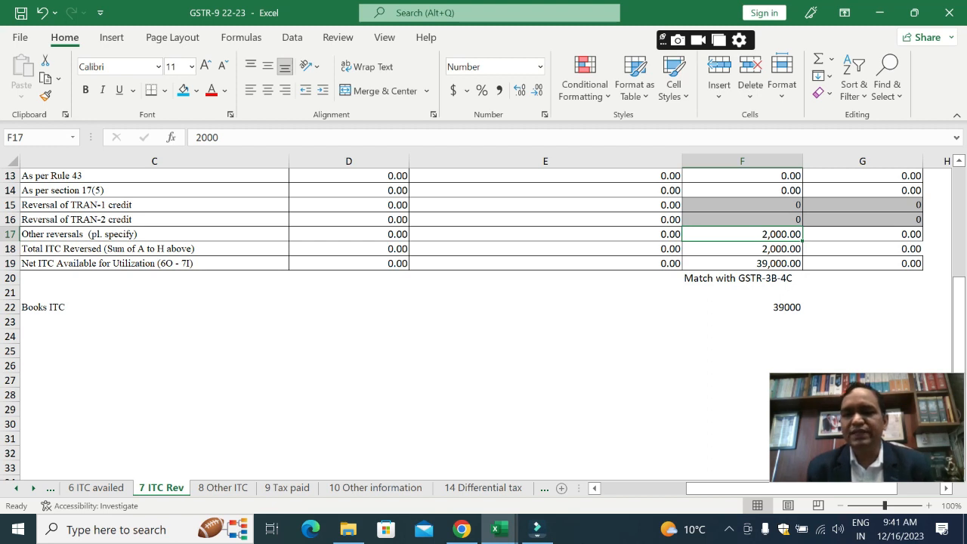
# Step: Return to the 8 Other ITC sheet and recheck the ITC Reclaimed, Credit Note and Earlier- GSTR-2A amounts
pyautogui.hotkey('ctrl', 'pagedown')
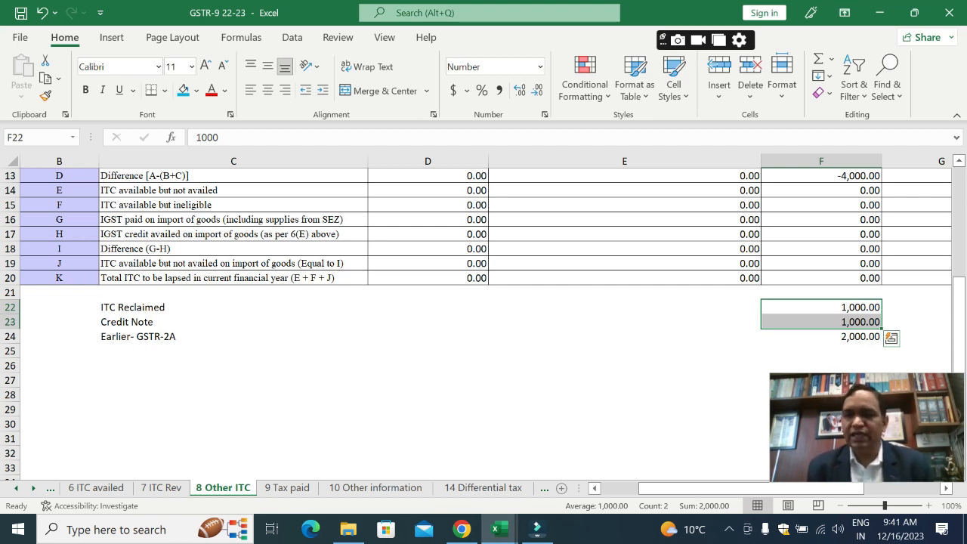
pyautogui.press('Down')
pyautogui.press('Down')
pyautogui.press('Up')
pyautogui.press('Up')
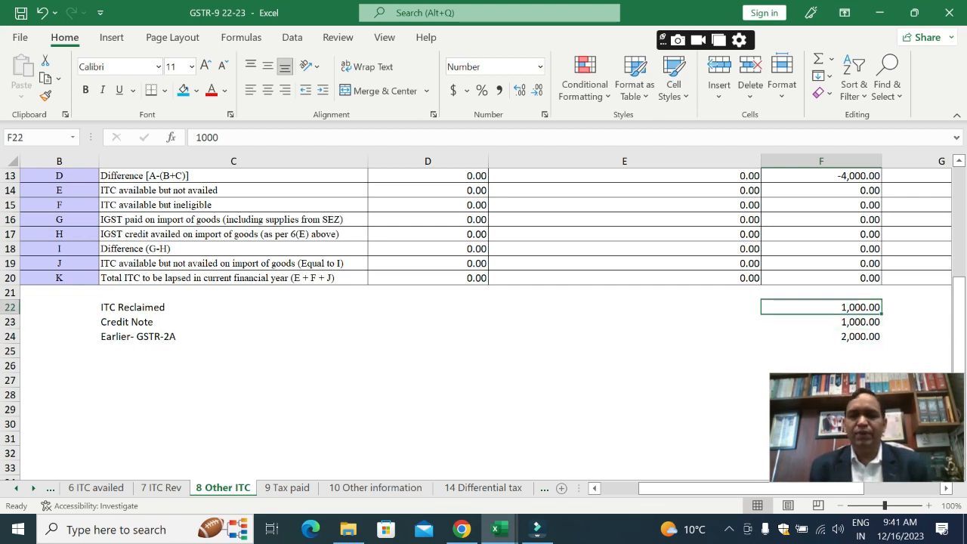
# Step: Review the Integrated Tax column of Table 8 from row 8K up to row 8C in F12
pyautogui.press('Up')
pyautogui.press('Up')
pyautogui.press('Up')
pyautogui.press('Up')
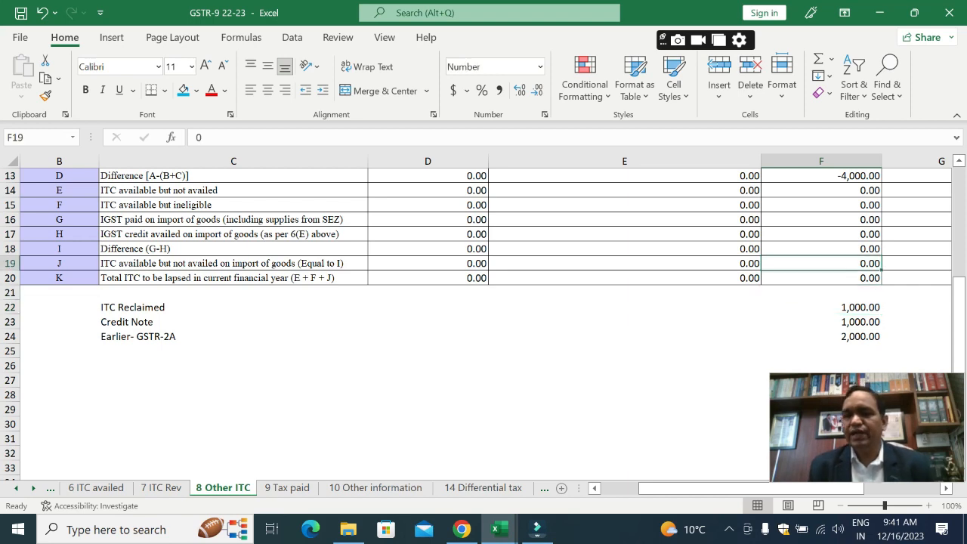
pyautogui.press('Up')
pyautogui.press('Up')
pyautogui.press('Up')
pyautogui.press('Up')
pyautogui.press('Up')
pyautogui.press('Up')
pyautogui.press('Up')
pyautogui.press('Up')
pyautogui.press('Down')
pyautogui.press('Down')
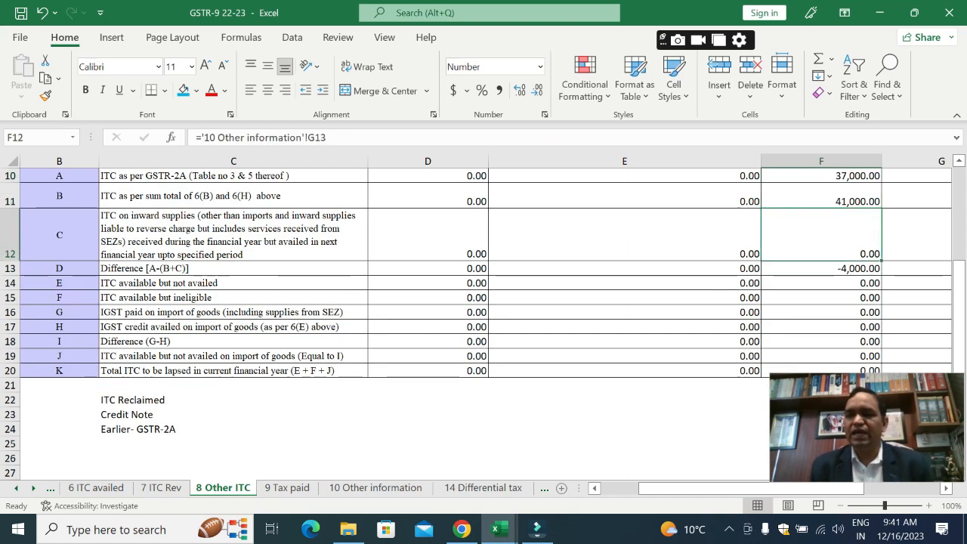
# Step: In the GSTR-3B workbook, expand row 5 and set the March-23 ITC available in books with tax not paid by supplier to 5000
pyautogui.hotkey('alt', 'Tab')
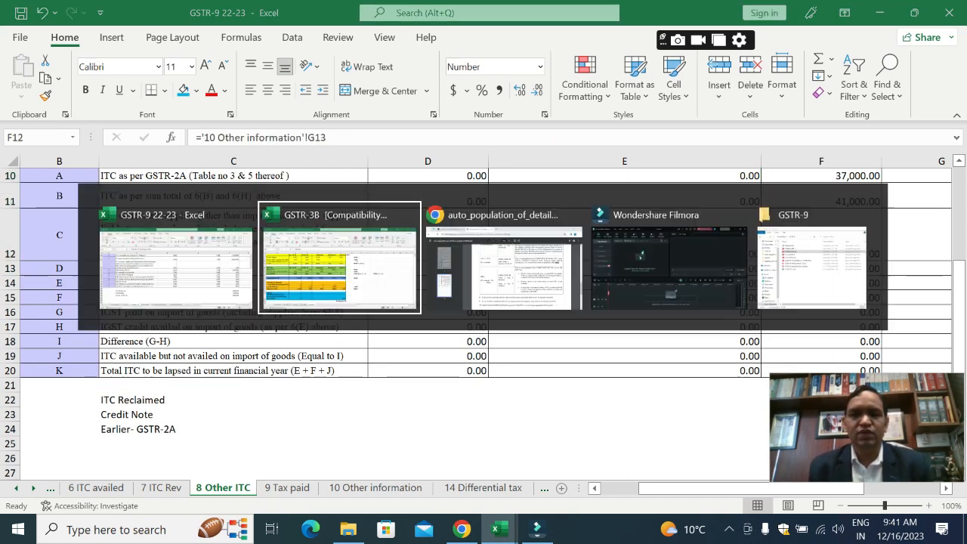
pyautogui.press('Up')
pyautogui.press('Up')
pyautogui.press('Up')
pyautogui.press('Up')
pyautogui.press('Up')
pyautogui.press('Up')
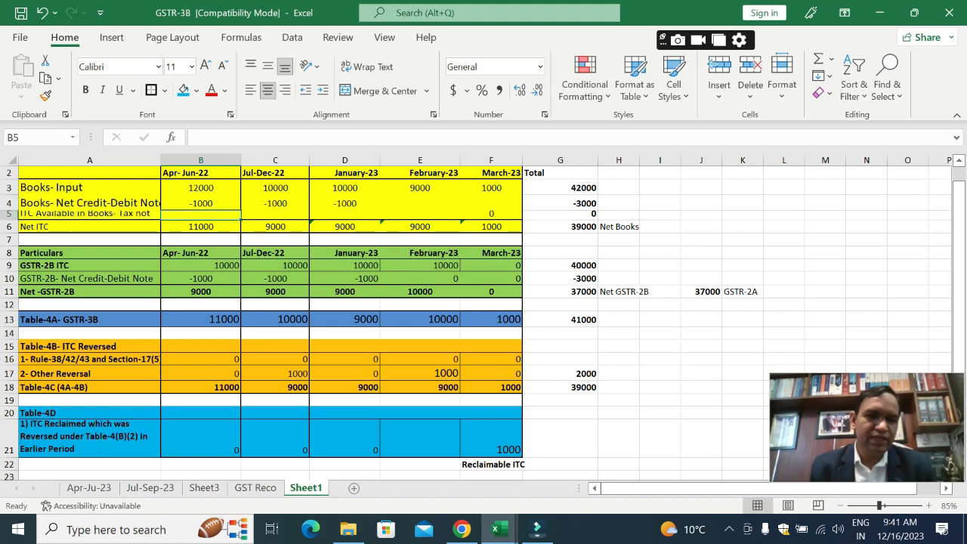
pyautogui.doubleClick(9, 220)
pyautogui.click(491, 224)
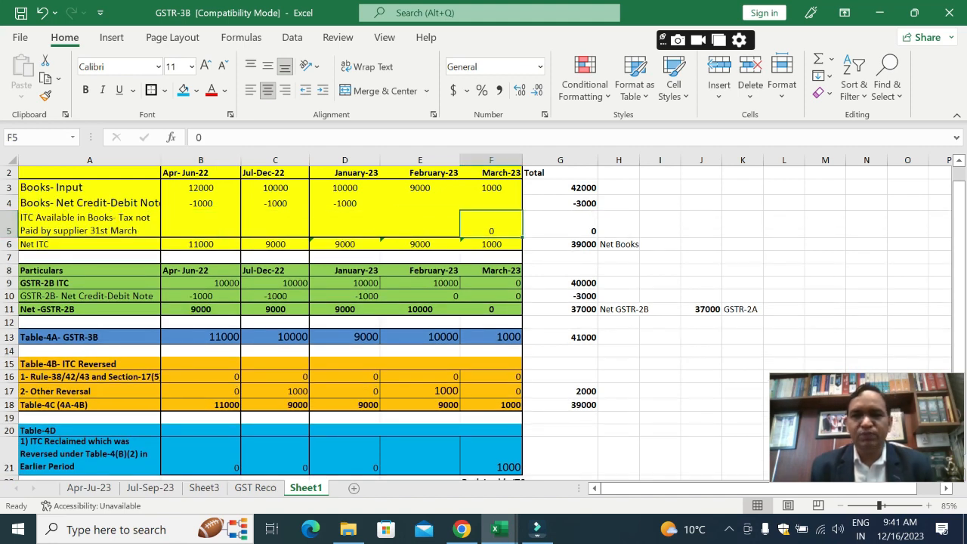
pyautogui.write('5000')
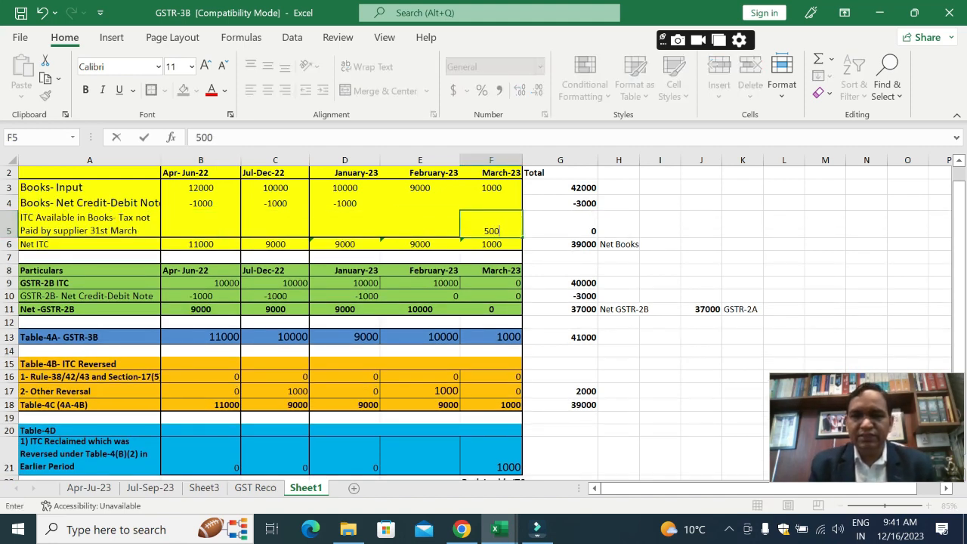
pyautogui.press('Return')
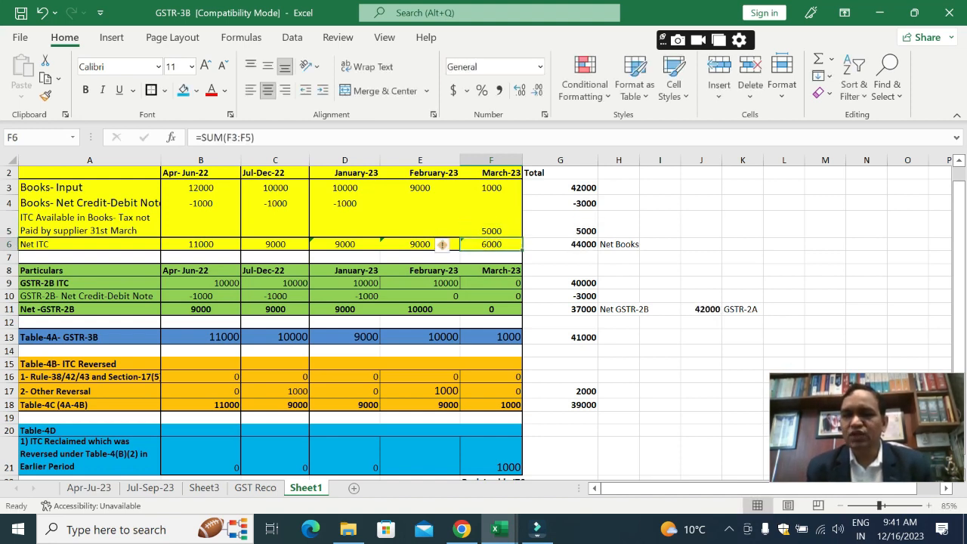
# Step: Check the GSTR-2A total in J11 and the formula that derives it
pyautogui.press('Up')
pyautogui.press('Right')
pyautogui.press('Right')
pyautogui.press('Right')
pyautogui.press('Down')
pyautogui.press('Down')
pyautogui.press('Down')
pyautogui.press('Down')
pyautogui.press('Down')
pyautogui.press('Down')
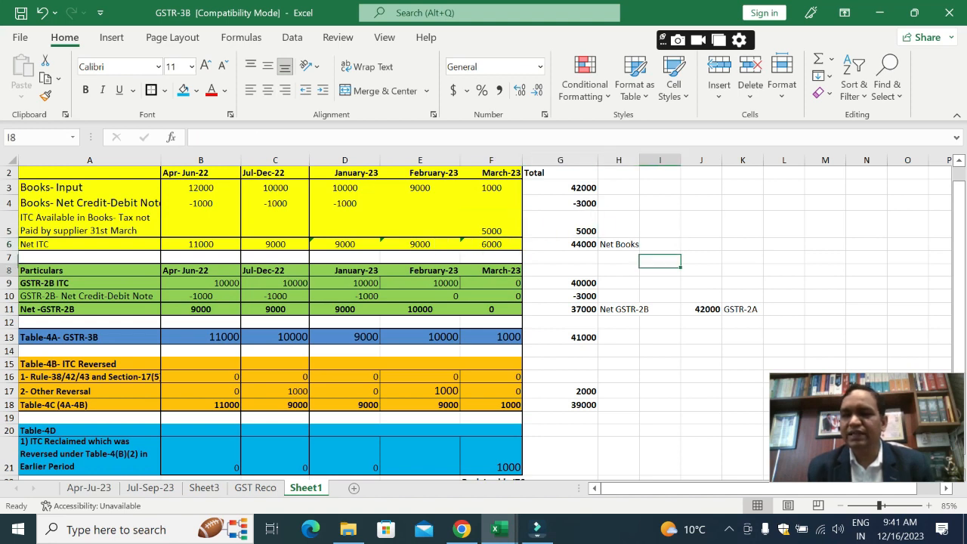
pyautogui.press('Right')
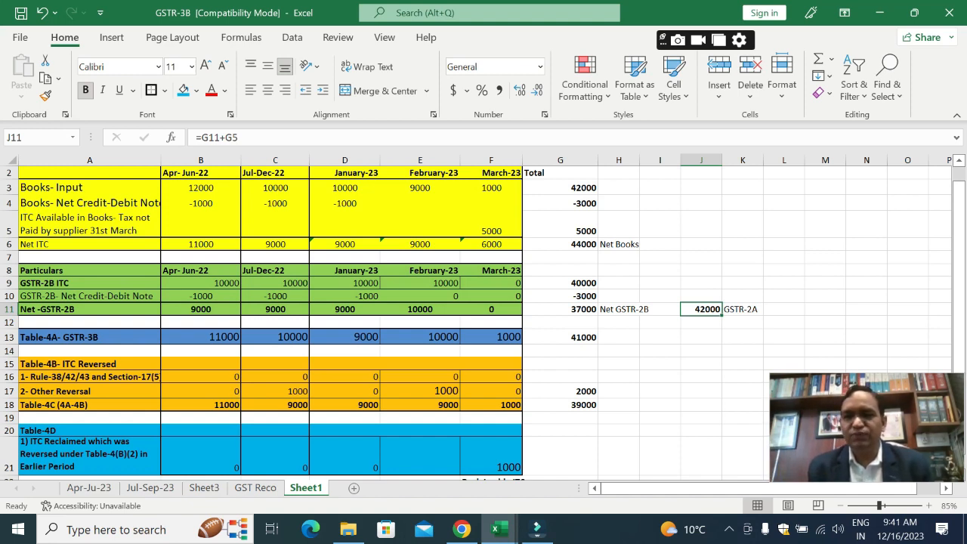
# Step: In the GSTR-9 workbook, set the Table 8A Integrated Tax in F10 to 42000 and compare it with the GSTR-3B workbook's GSTR-2A total
pyautogui.hotkey('ctrl', 'Tab')
pyautogui.press('Up')
pyautogui.press('Up')
pyautogui.press('Up')
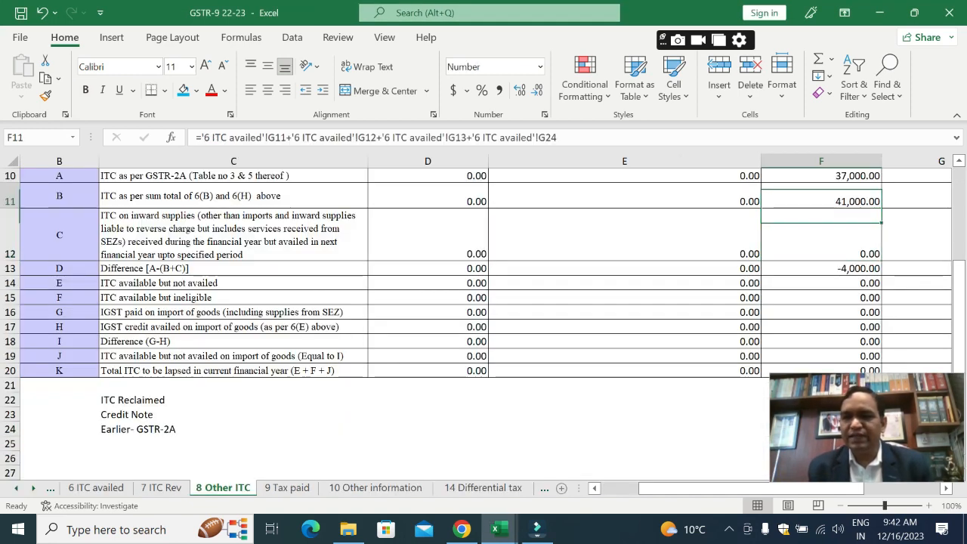
pyautogui.press('Up')
pyautogui.press('Down')
pyautogui.press('Down')
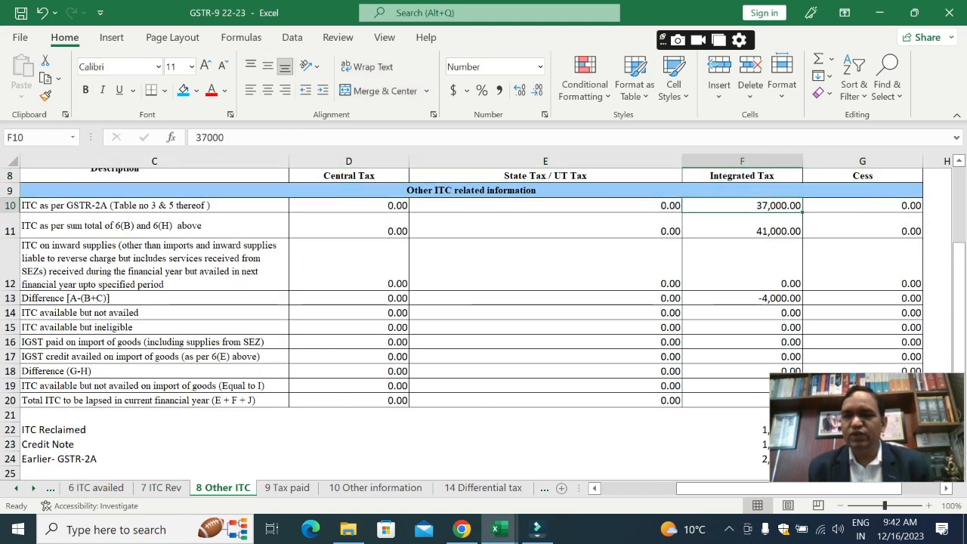
pyautogui.write('4')
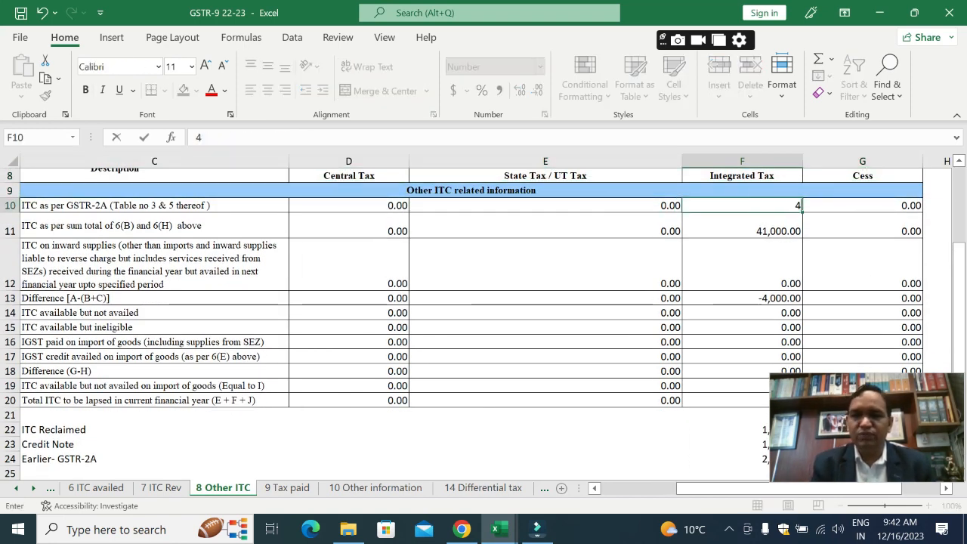
pyautogui.write('2000')
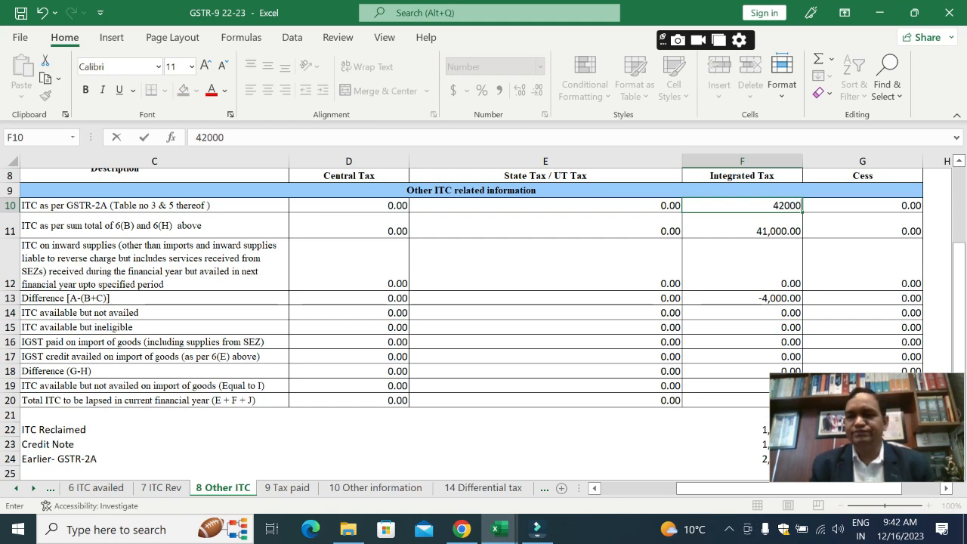
pyautogui.press('Return')
pyautogui.press('Up')
pyautogui.hotkey('alt', 'Tab')
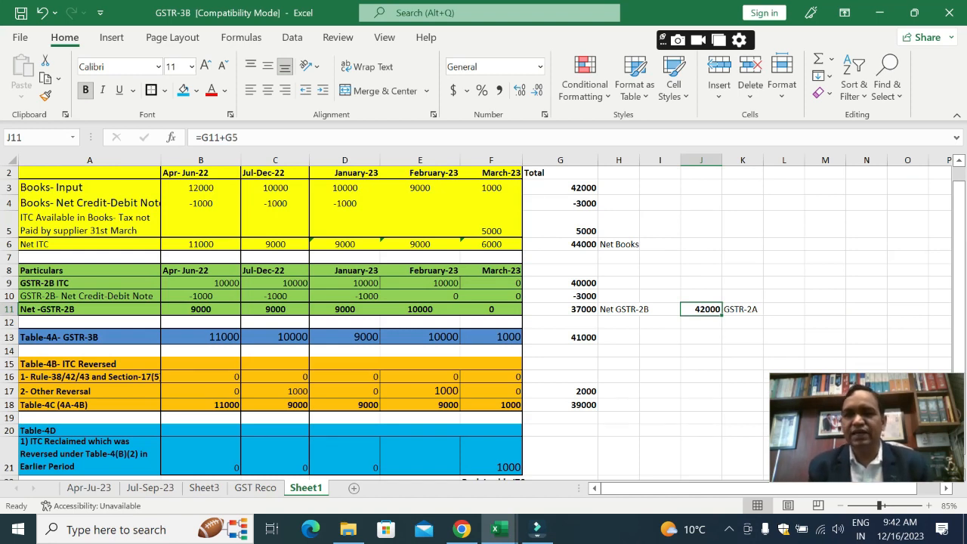
pyautogui.hotkey('alt', 'Tab')
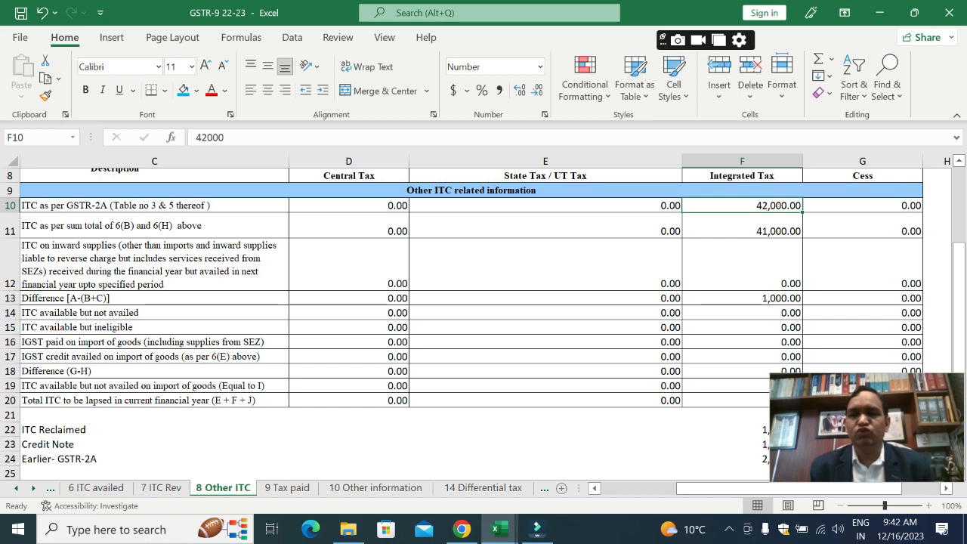
# Step: Set the Integrated Tax in row 8C, ITC availed in the next financial year, to 5000
pyautogui.press('Down')
pyautogui.press('Down')
pyautogui.press('Left')
pyautogui.press('Left')
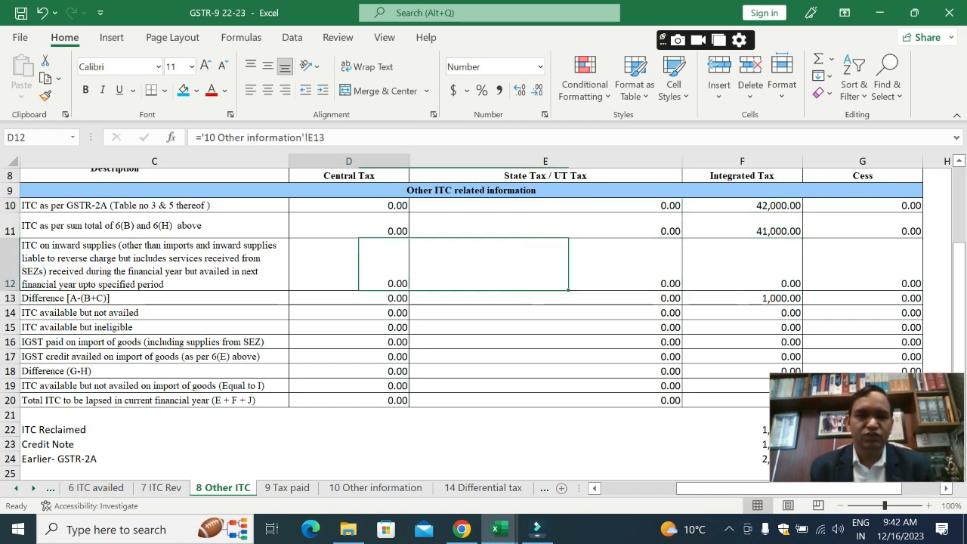
pyautogui.press('Left')
pyautogui.press('Left')
pyautogui.press('Right')
pyautogui.press('Right')
pyautogui.press('Right')
pyautogui.press('Right')
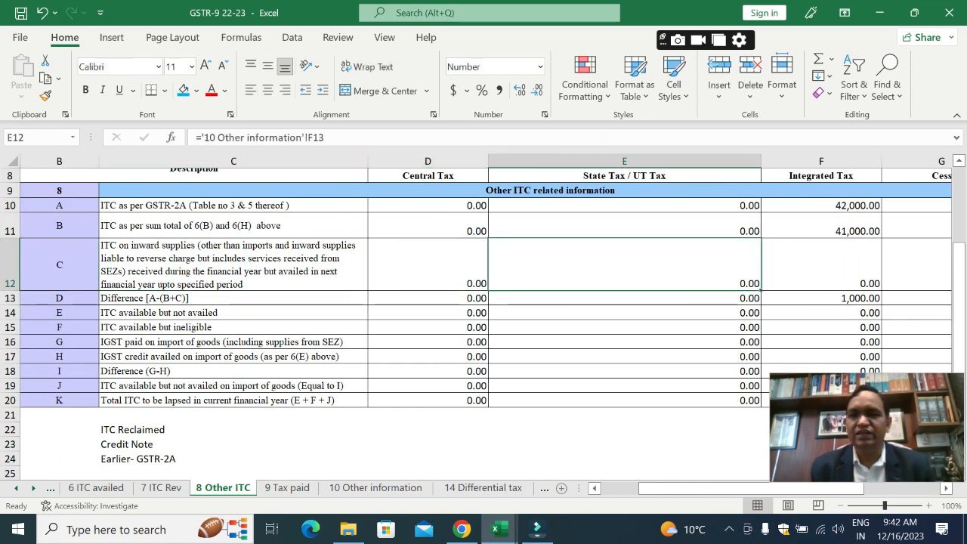
pyautogui.hotkey('alt', 'Tab')
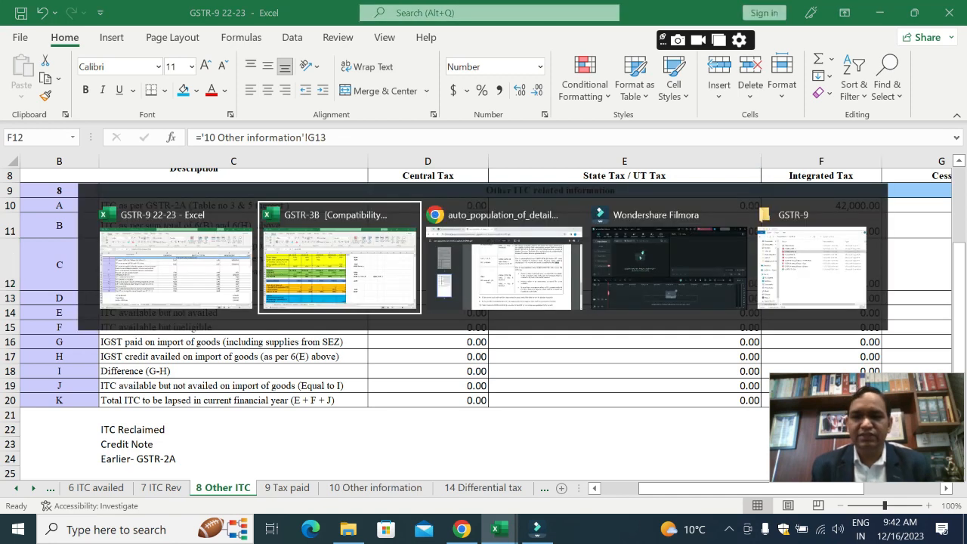
pyautogui.hotkey('alt', 'Tab')
pyautogui.write('5000')
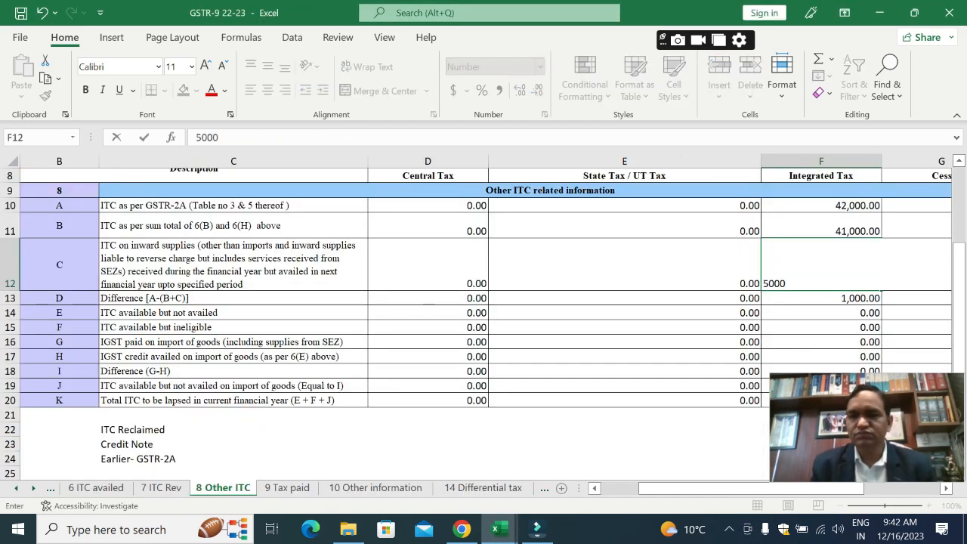
pyautogui.press('Return')
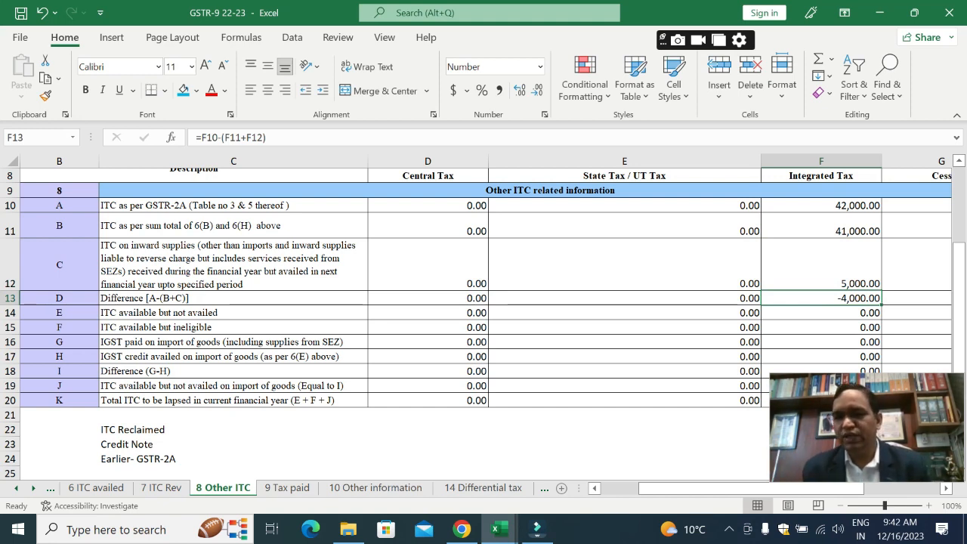
# Step: Review the rows below 8D and the ITC Reclaimed, Credit Note and Earlier- GSTR-2A amounts, returning to 8C in F12
pyautogui.press('Down')
pyautogui.press('Down')
pyautogui.press('Down')
pyautogui.press('Down')
pyautogui.press('Down')
pyautogui.press('Down')
pyautogui.press('Down')
pyautogui.press('Down')
pyautogui.press('Down')
pyautogui.press('Down')
pyautogui.press('Down')
pyautogui.press('Down')
pyautogui.press('Down')
pyautogui.press('Down')
pyautogui.press('Down')
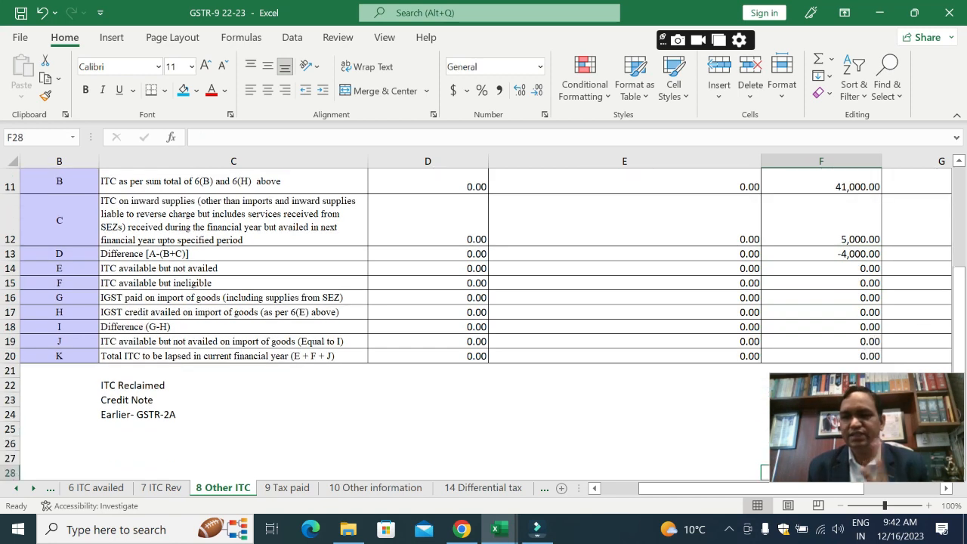
pyautogui.press('Down')
pyautogui.press('Down')
pyautogui.press('Down')
pyautogui.press('Down')
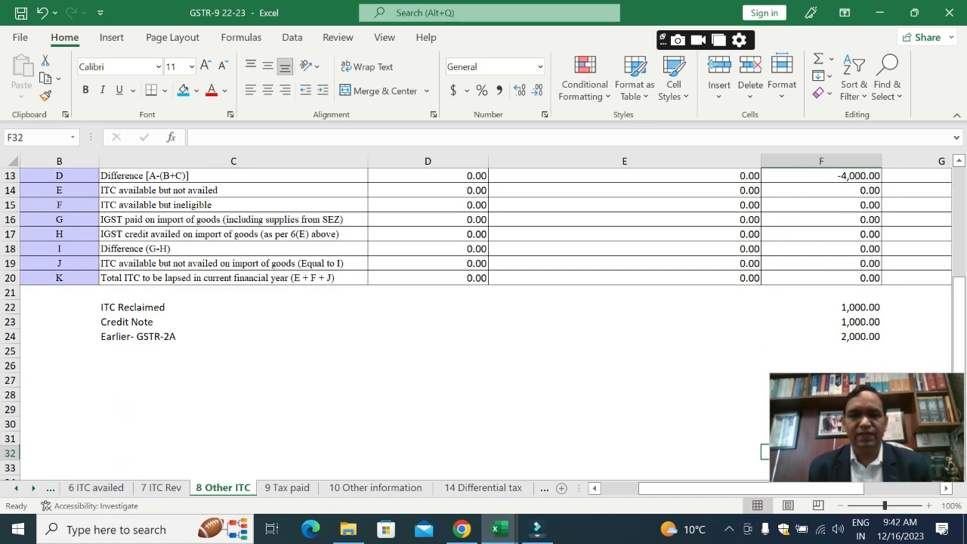
pyautogui.press('Up')
pyautogui.press('Up')
pyautogui.press('Up')
pyautogui.press('Up')
pyautogui.press('Up')
pyautogui.press('Up')
pyautogui.press('Up')
pyautogui.press('Up')
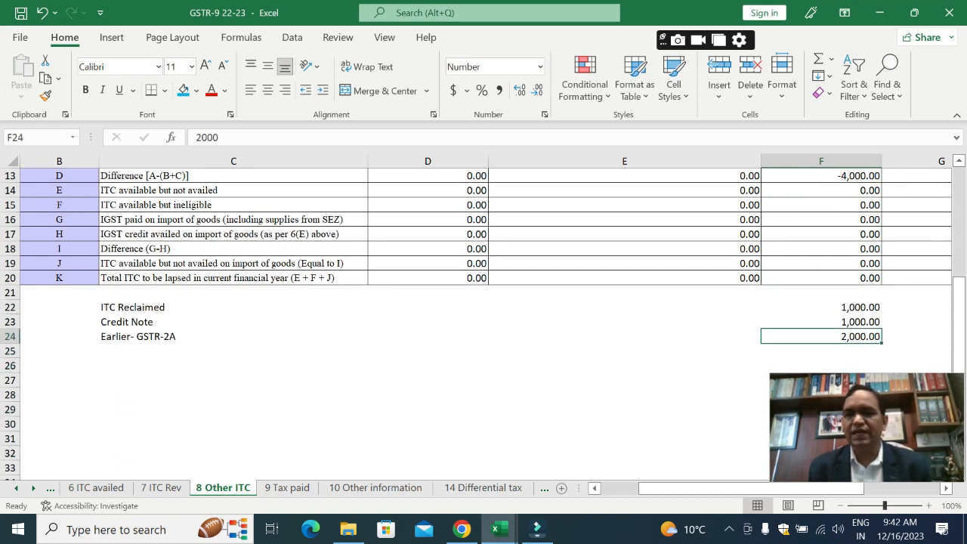
pyautogui.press('Up')
pyautogui.press('Up')
pyautogui.press('Up')
pyautogui.press('Up')
pyautogui.press('Up')
pyautogui.press('Up')
pyautogui.press('Up')
pyautogui.press('Up')
pyautogui.press('Up')
pyautogui.press('Up')
pyautogui.press('Up')
pyautogui.press('Up')
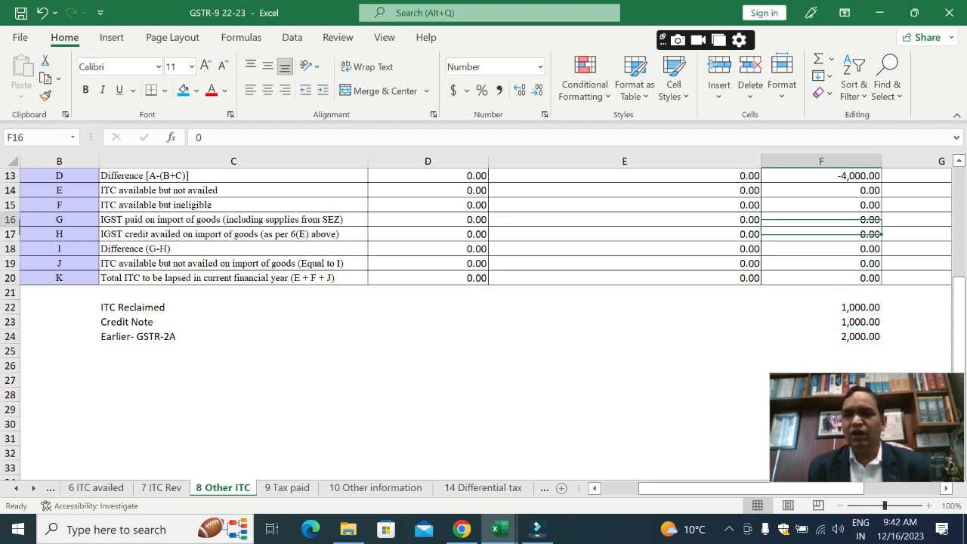
pyautogui.press('Up')
pyautogui.press('Down')
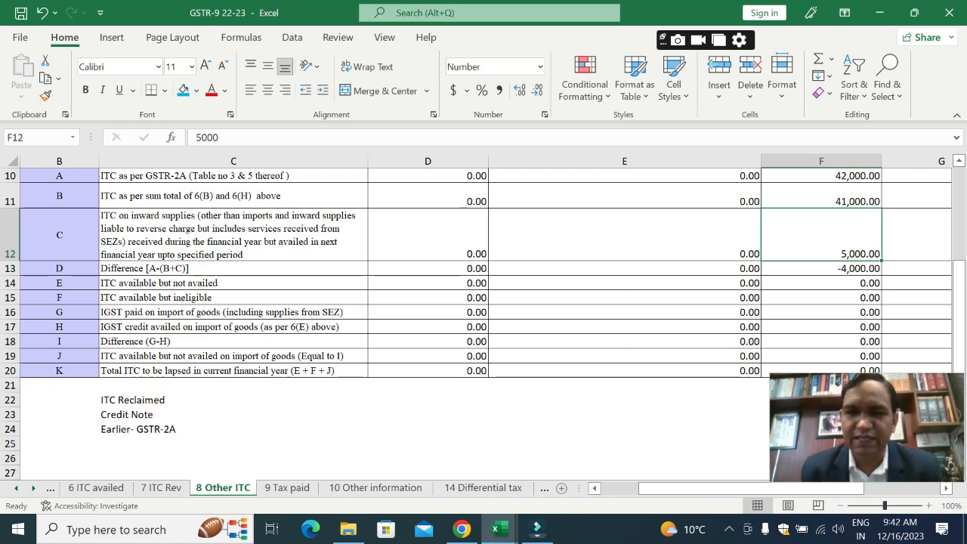
# Step: Go to the 10 Other information sheet and review row 12 on ITC reversal and row 13 on ITC availed
pyautogui.hotkey('ctrl', 'pagedown')
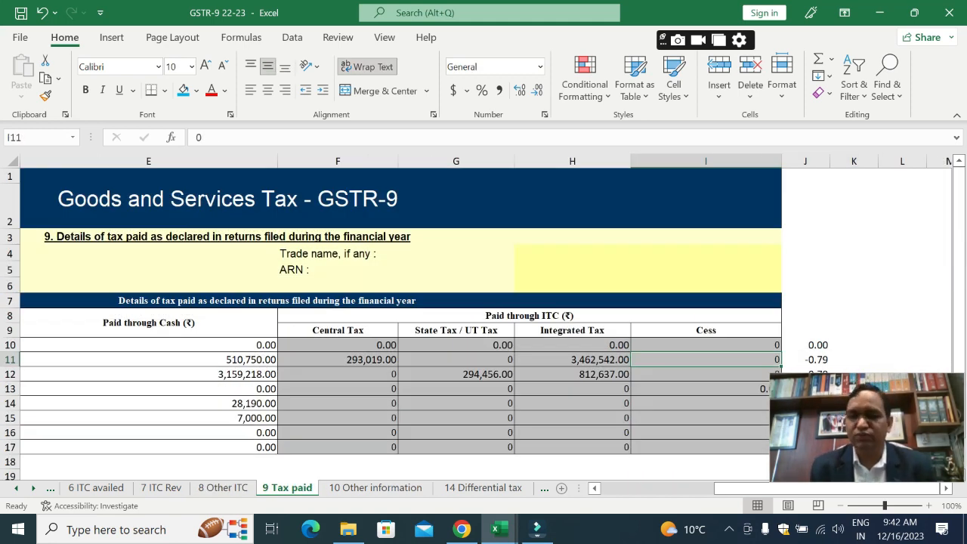
pyautogui.hotkey('ctrl', 'pagedown')
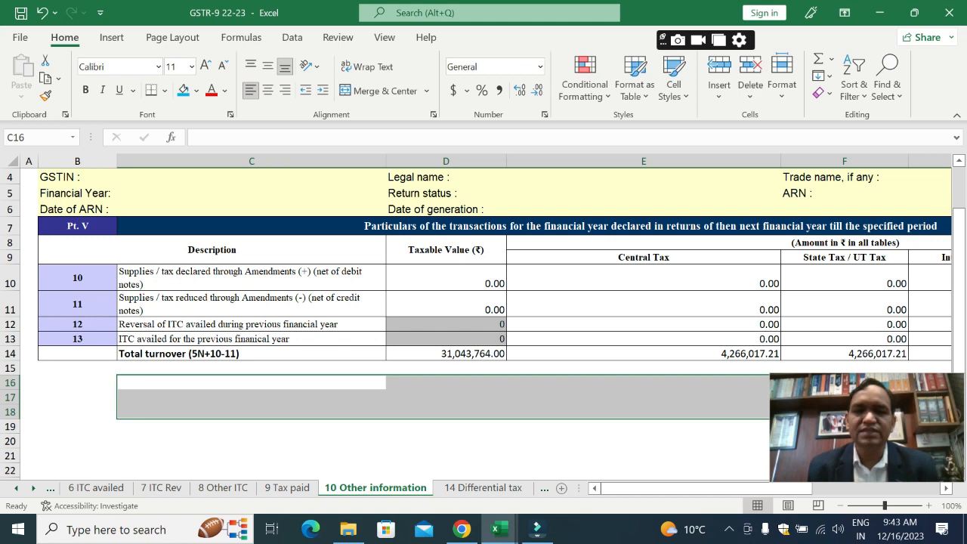
pyautogui.click(250, 324)
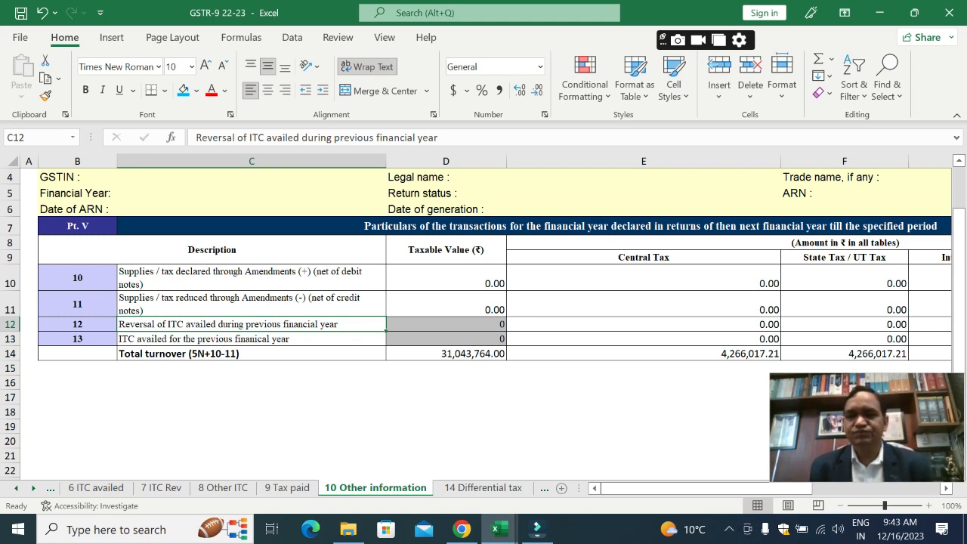
pyautogui.press('Right')
pyautogui.press('Right')
pyautogui.press('Right')
pyautogui.press('Right')
pyautogui.press('Left')
pyautogui.press('Left')
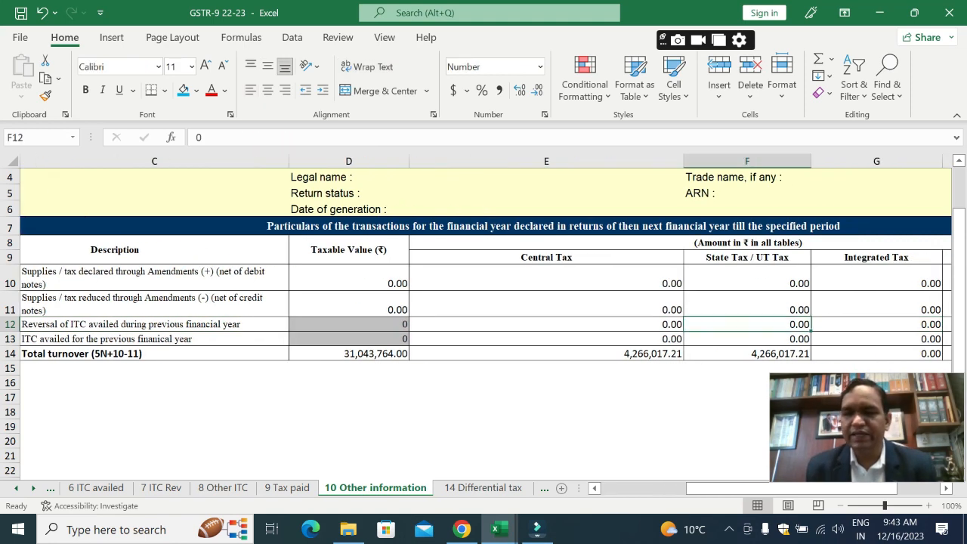
pyautogui.press('Down')
pyautogui.press('Left')
pyautogui.press('Left')
pyautogui.press('Left')
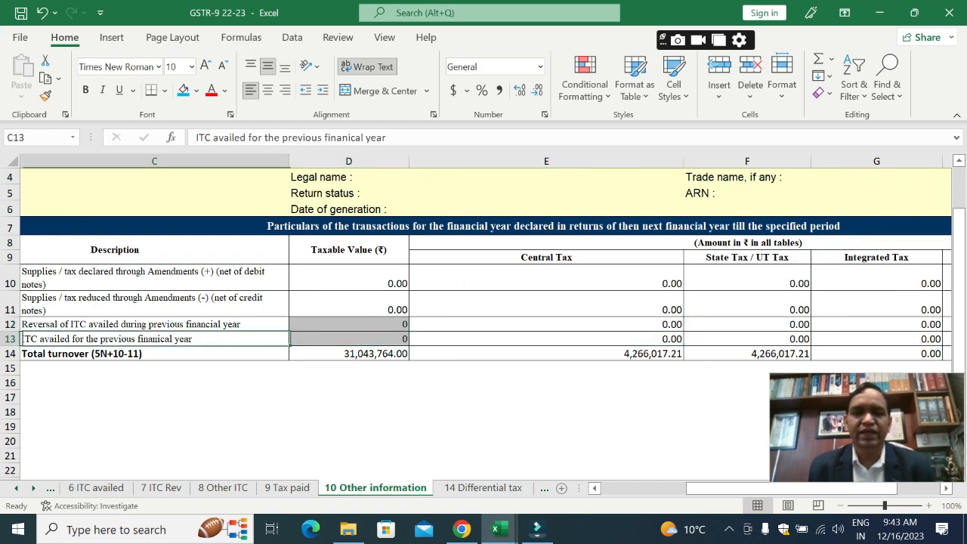
# Step: Set the Integrated Tax for row 13, ITC availed for the previous financial year, to 5000 in G13
pyautogui.press('Right')
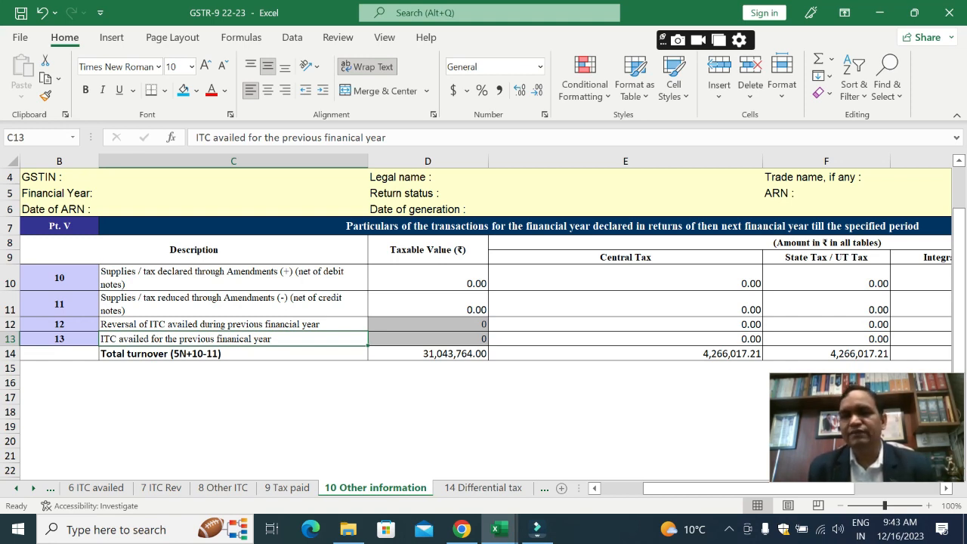
pyautogui.press('Right')
pyautogui.press('Right')
pyautogui.press('Right')
pyautogui.press('Right')
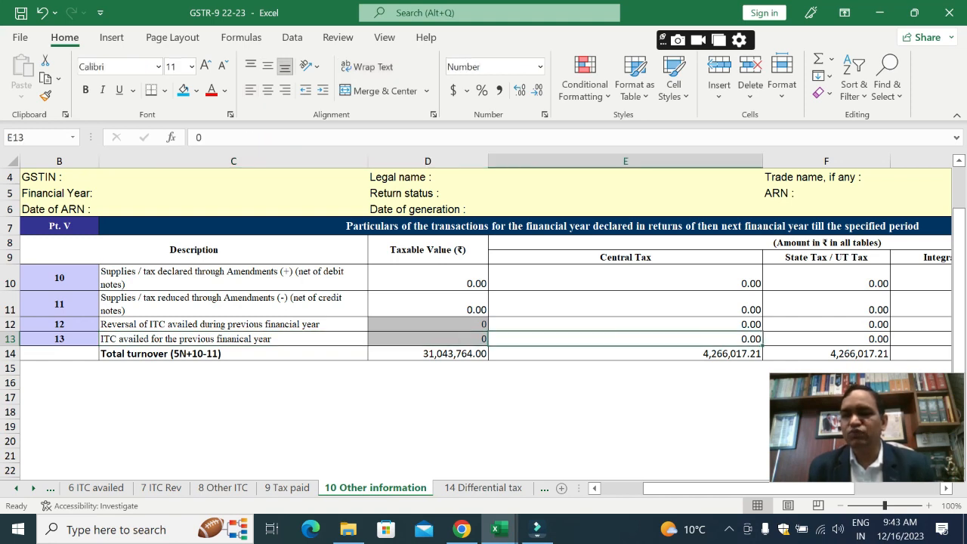
pyautogui.press('Right')
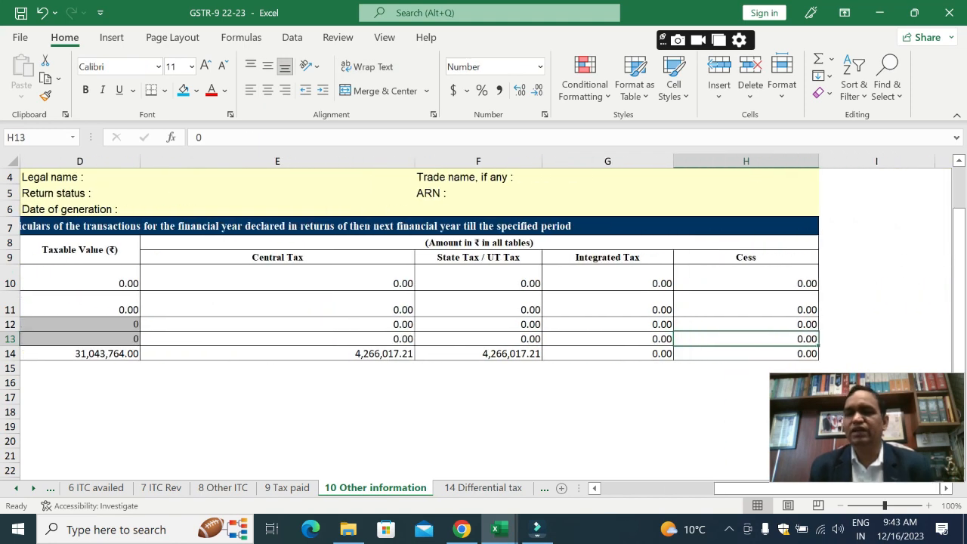
pyautogui.press('Left')
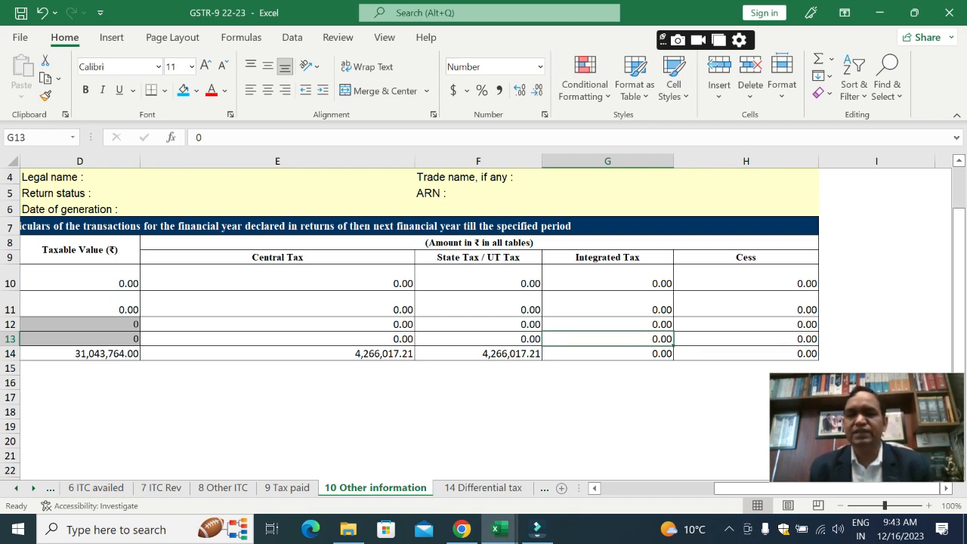
pyautogui.hotkey('alt', 'Tab')
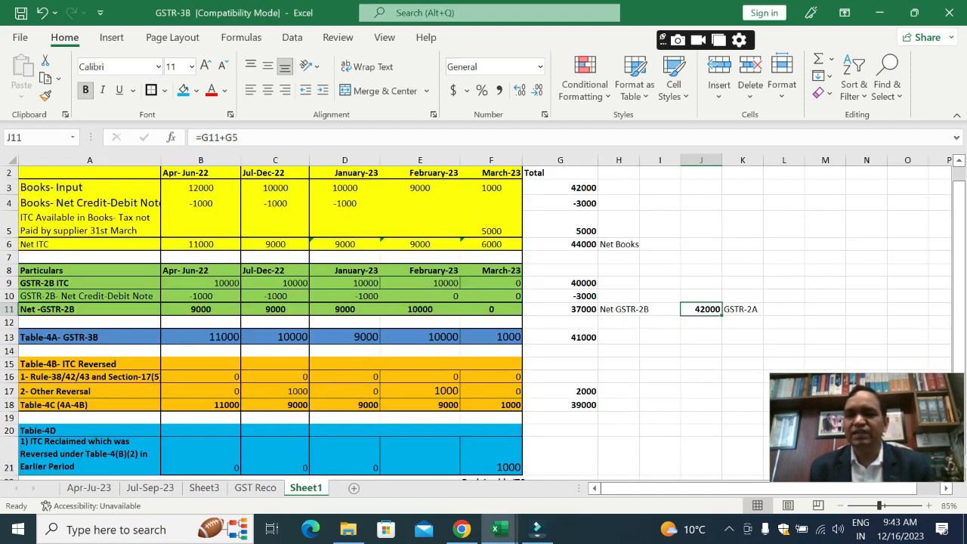
pyautogui.hotkey('alt', 'Tab')
pyautogui.write('5000')
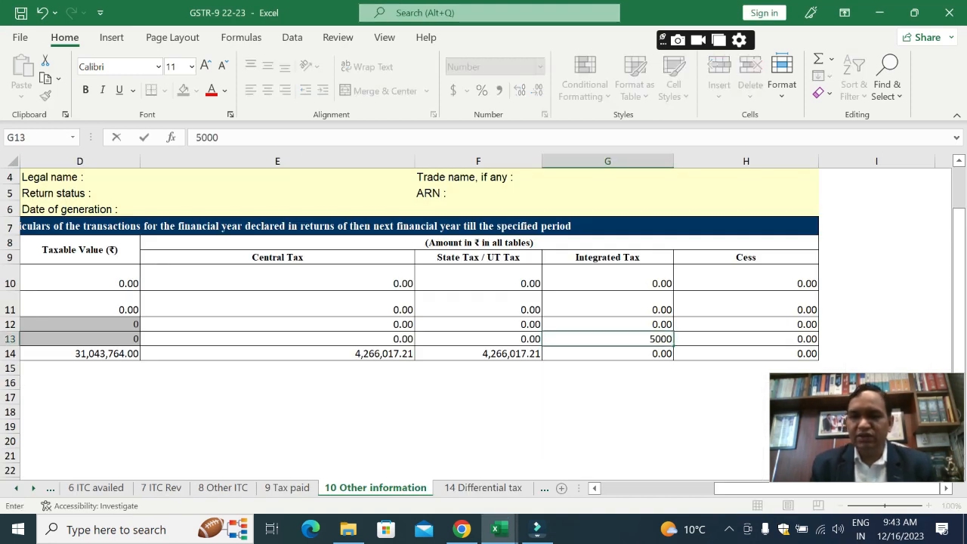
pyautogui.hotkey('ctrl', 'Return')
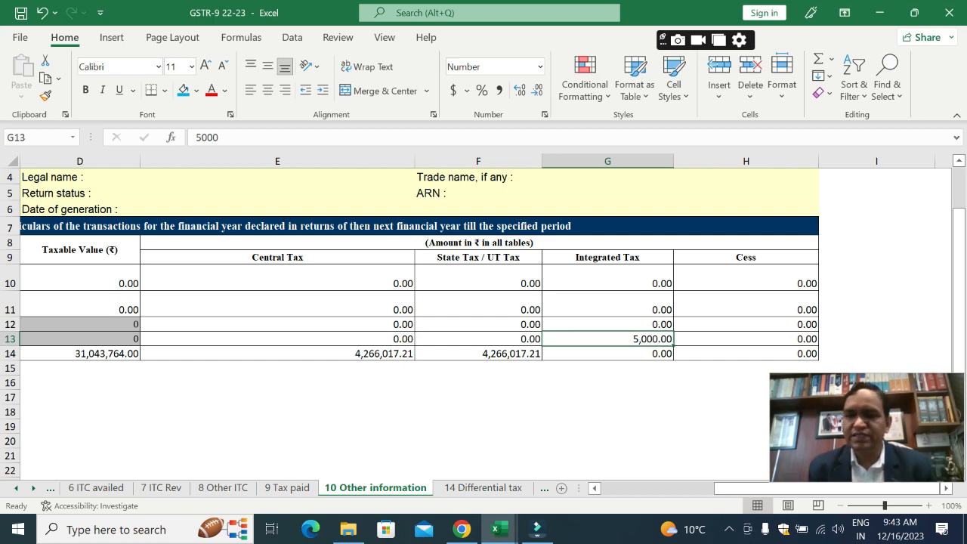
# Step: Return to the 8 Other ITC sheet and review the Integrated Tax amounts in 8A to 8C and the 8D difference formula
pyautogui.hotkey('ctrl', 'pageup')
pyautogui.hotkey('ctrl', 'pageup')
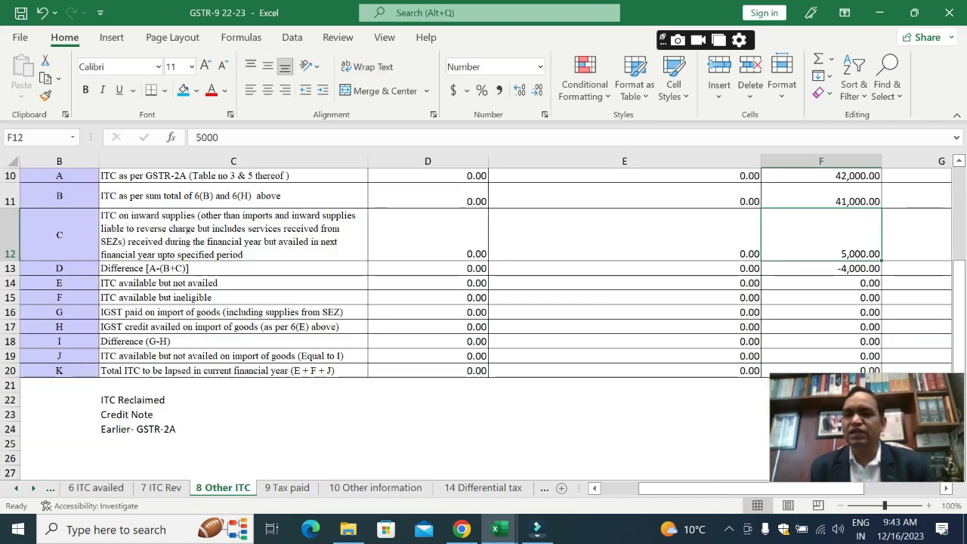
pyautogui.press('Up')
pyautogui.press('Up')
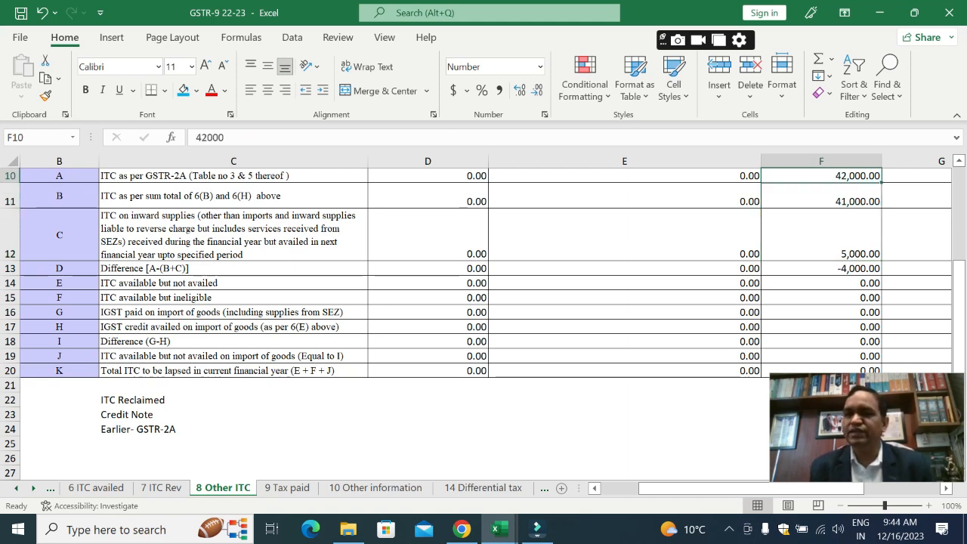
pyautogui.press('Down')
pyautogui.press('Down')
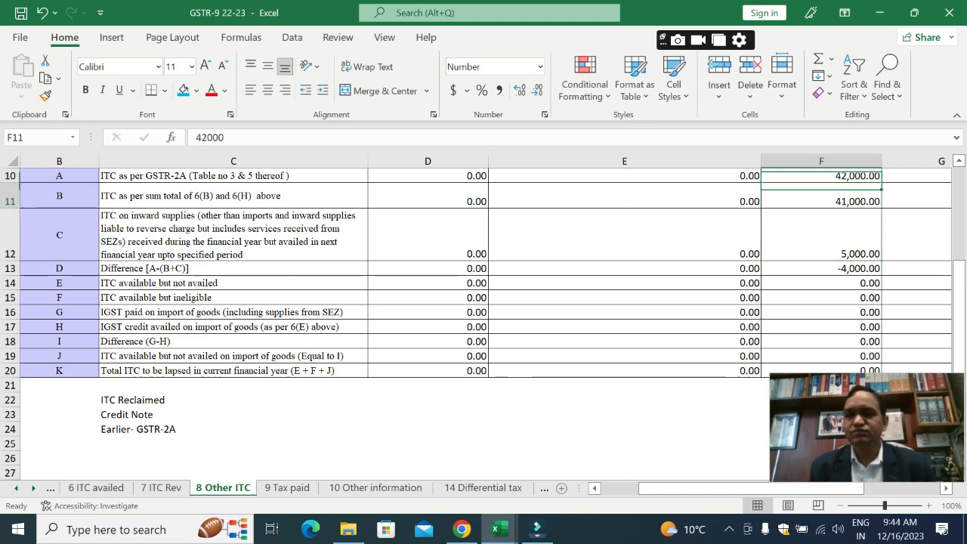
pyautogui.press('Left')
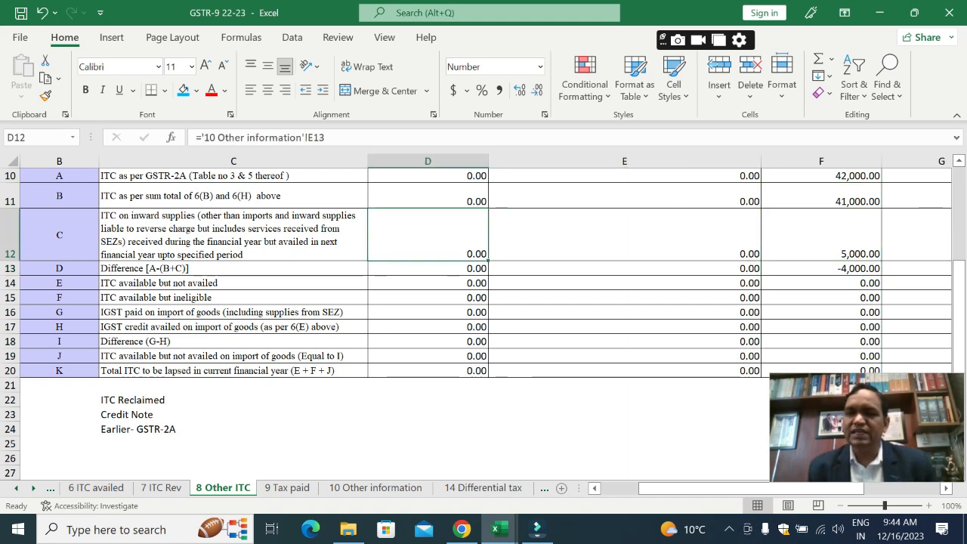
pyautogui.press('Left')
pyautogui.press('Left')
pyautogui.press('Right')
pyautogui.press('Right')
pyautogui.press('Right')
pyautogui.press('Right')
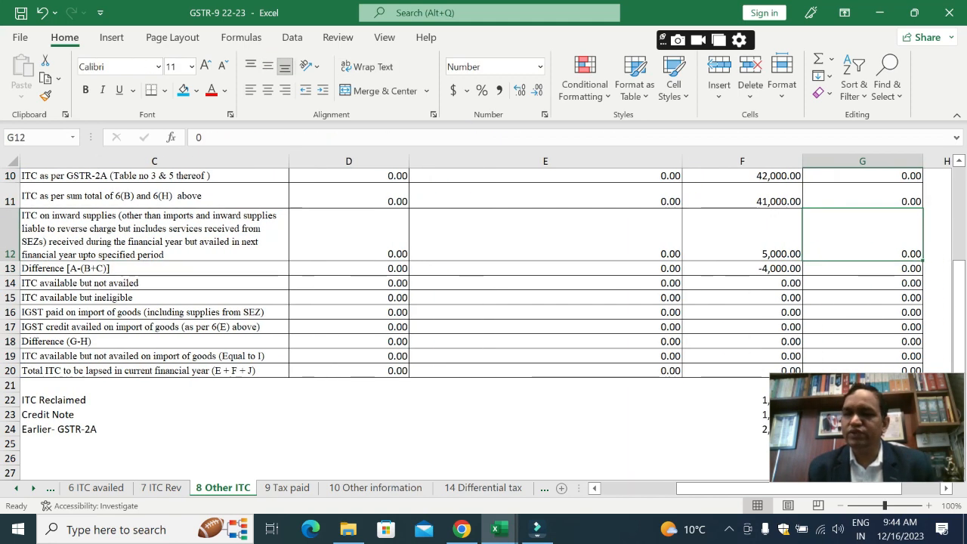
pyautogui.press('Left')
pyautogui.press('Down')
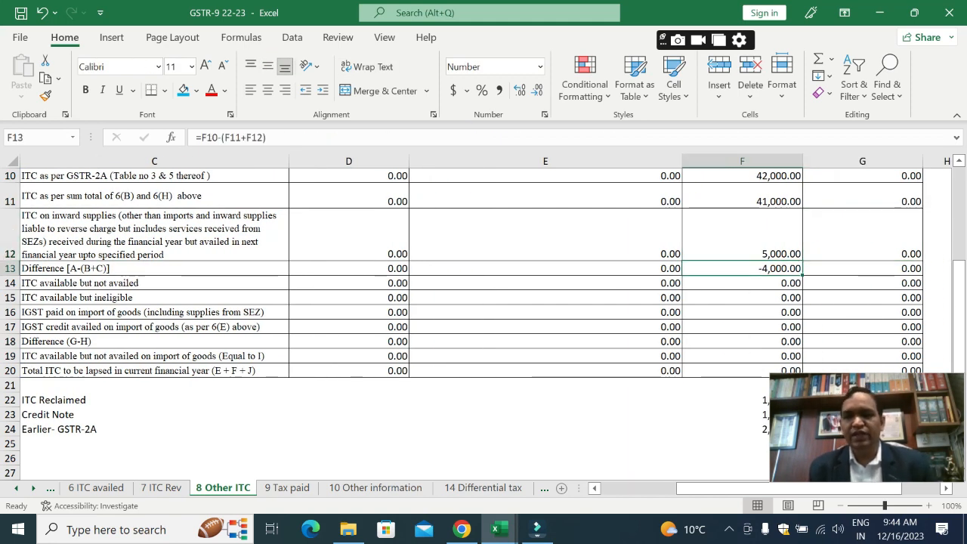
pyautogui.press('Up')
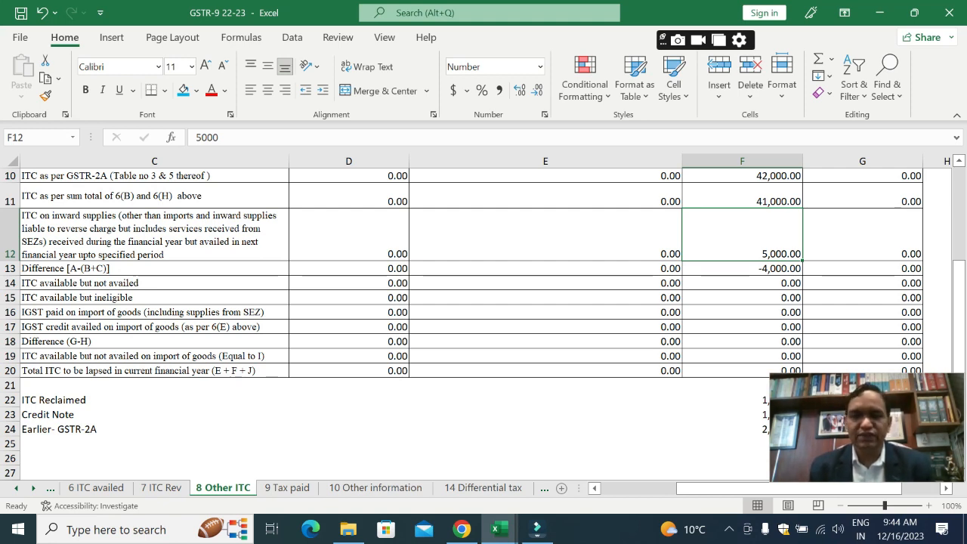
# Step: Set the Integrated Tax for 8C in F12 to 0 and for 8A, ITC as per GSTR-2A, in F10 to 37000
pyautogui.write('0')
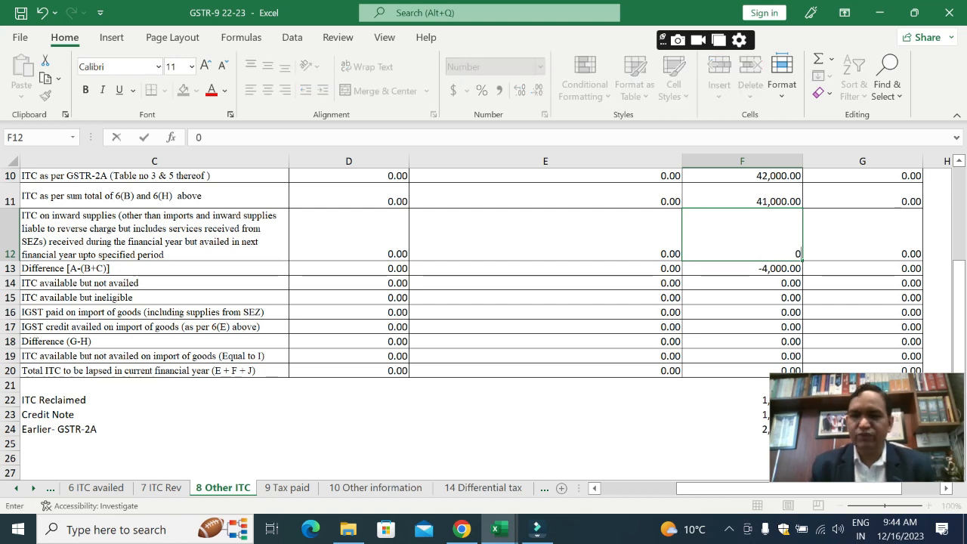
pyautogui.press('Right')
pyautogui.press('Up')
pyautogui.press('Up')
pyautogui.press('Left')
pyautogui.write('37000')
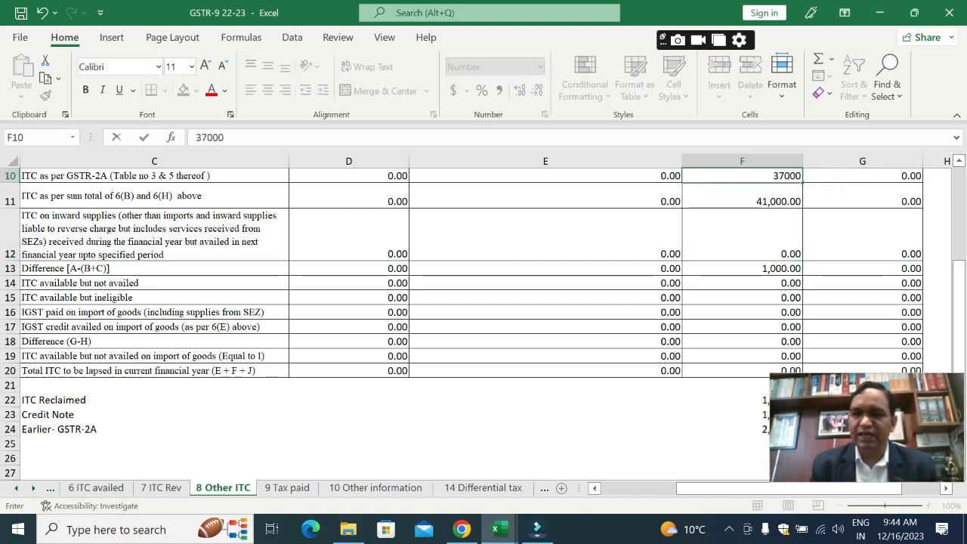
pyautogui.press('Return')
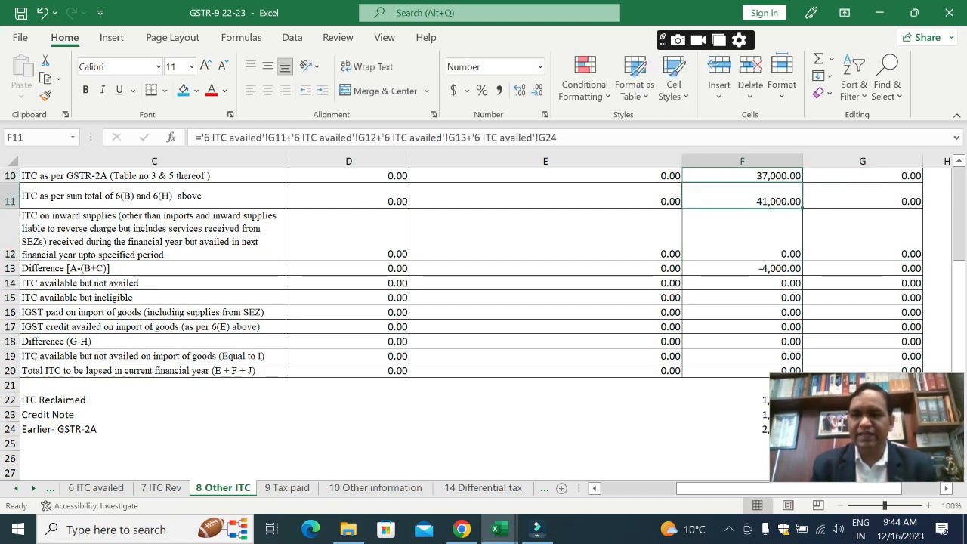
# Step: Set the Integrated Tax for row 13, ITC availed for the previous financial year, on the 10 Other information sheet to 0
pyautogui.hotkey('ctrl', 'pagedown')
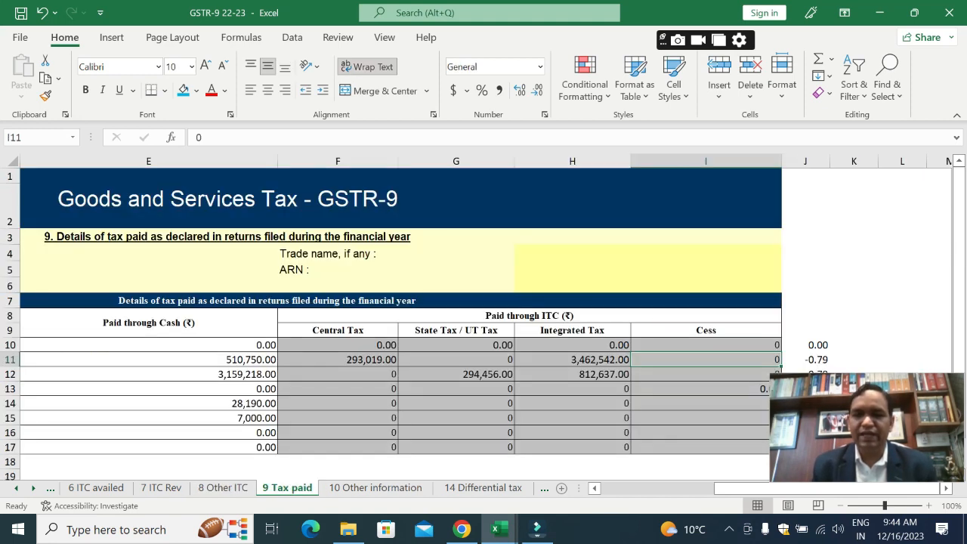
pyautogui.hotkey('ctrl', 'pagedown')
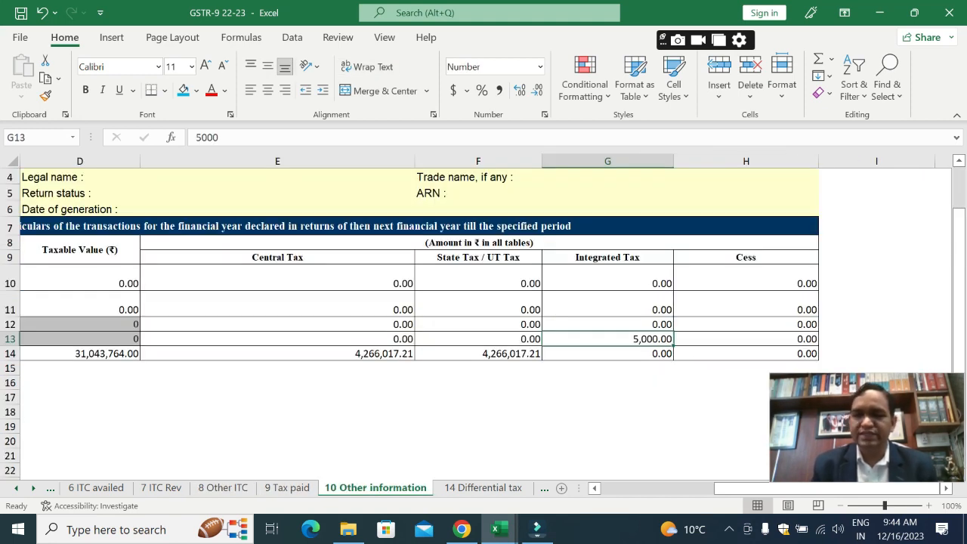
pyautogui.write('0')
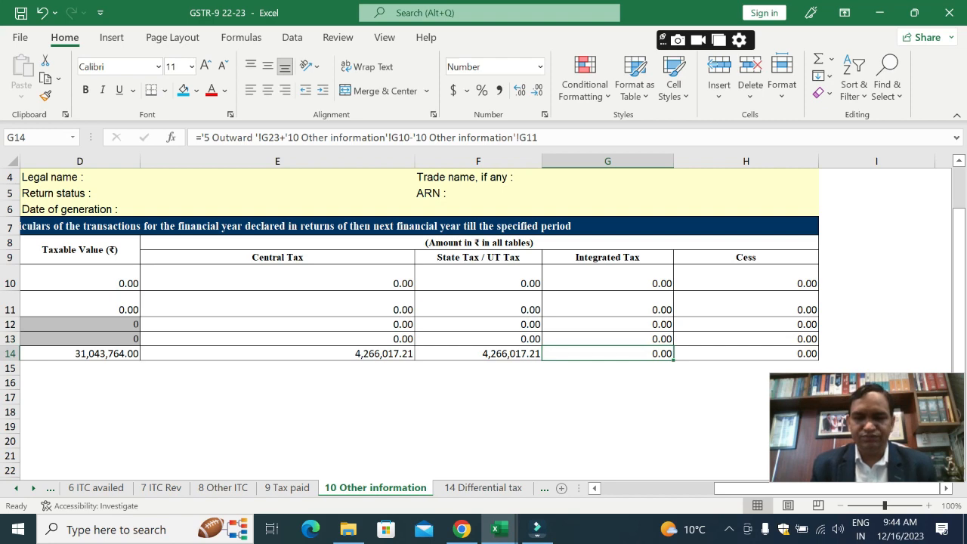
# Step: In the GSTR-3B workbook, set the March-23 ITC with tax not paid by supplier in F5 to 0
pyautogui.hotkey('ctrl', 'pageup')
pyautogui.hotkey('ctrl', 'pageup')
pyautogui.hotkey('ctrl', 'pageup')
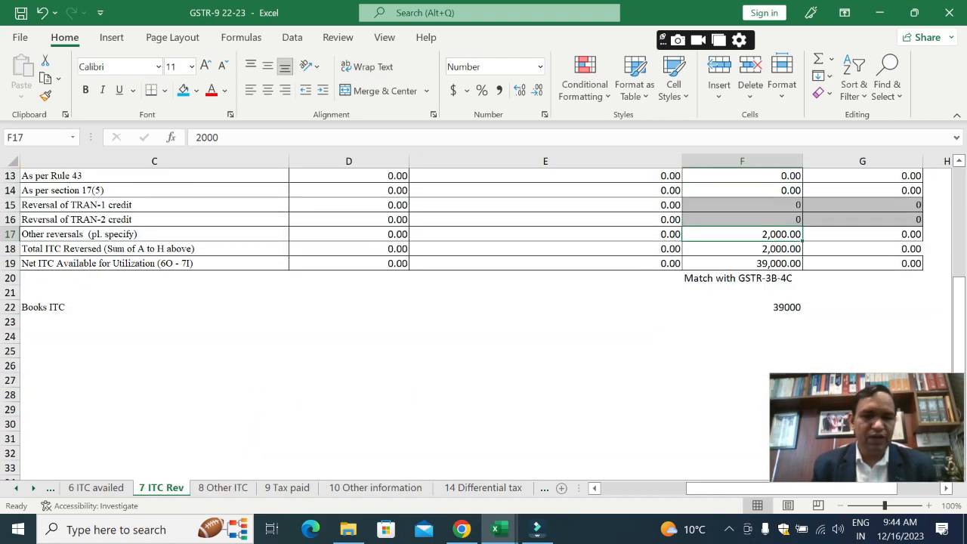
pyautogui.hotkey('ctrl', 'pageup')
pyautogui.hotkey('alt', 'Tab')
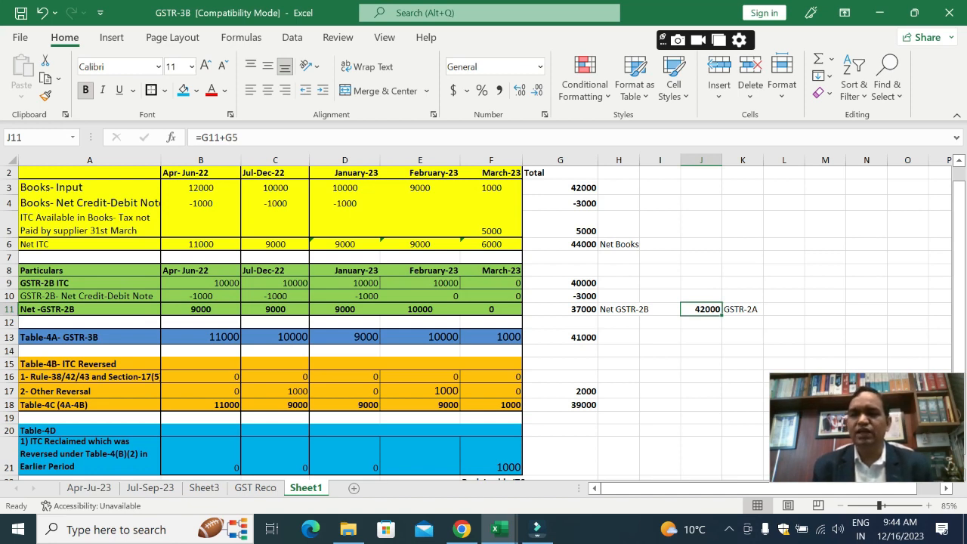
pyautogui.press('Left')
pyautogui.press('Left')
pyautogui.press('Left')
pyautogui.press('Up')
pyautogui.press('Up')
pyautogui.press('Up')
pyautogui.press('Up')
pyautogui.press('Up')
pyautogui.press('Up')
pyautogui.press('Left')
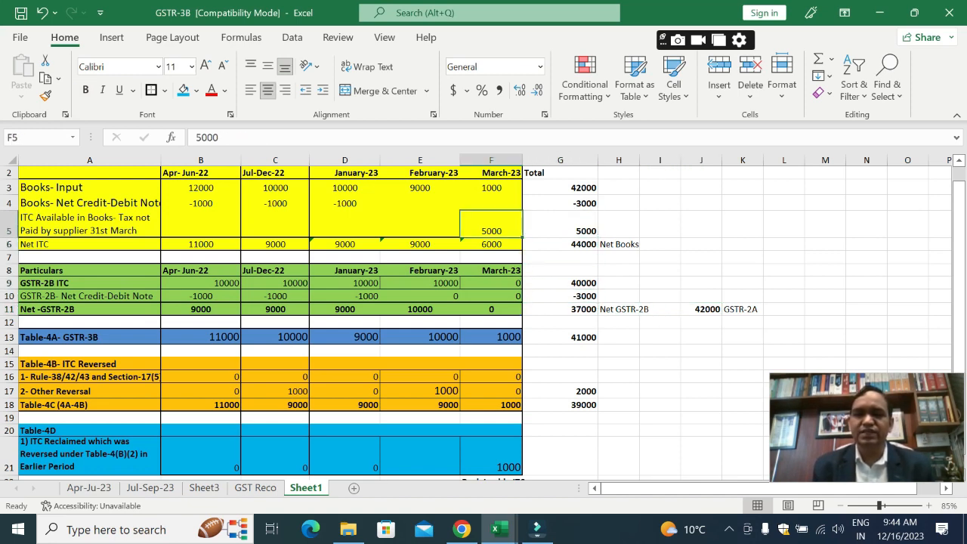
pyautogui.write('0')
pyautogui.press('Tab')
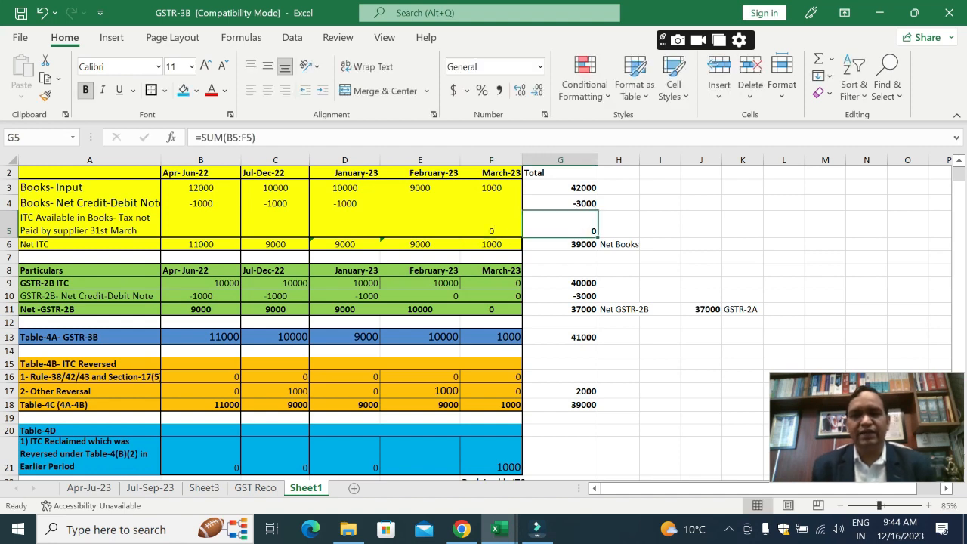
pyautogui.press('Left')
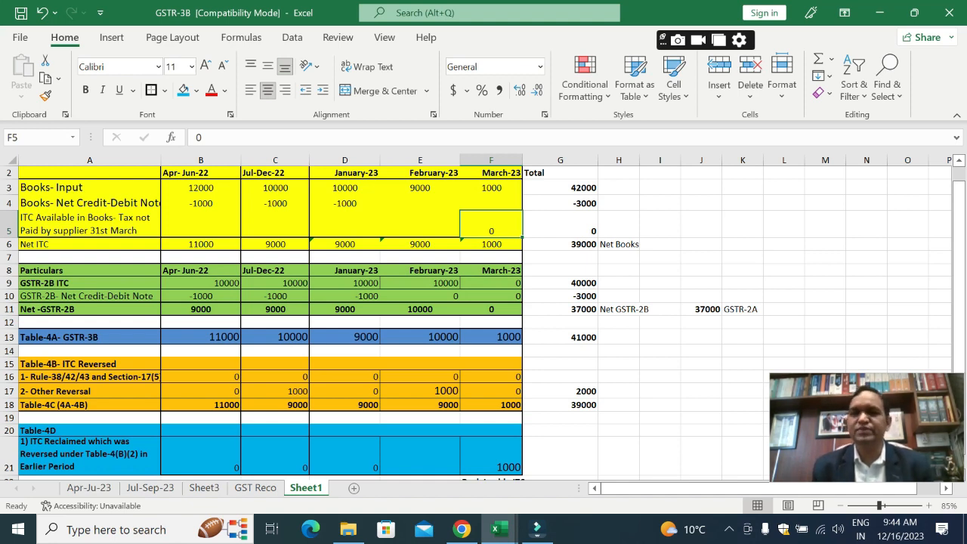
# Step: Switch to the GSTR-9 workbook and review the 6 ITC availed amounts from the total and difference rows up to 6B
pyautogui.hotkey('alt', 'Tab')
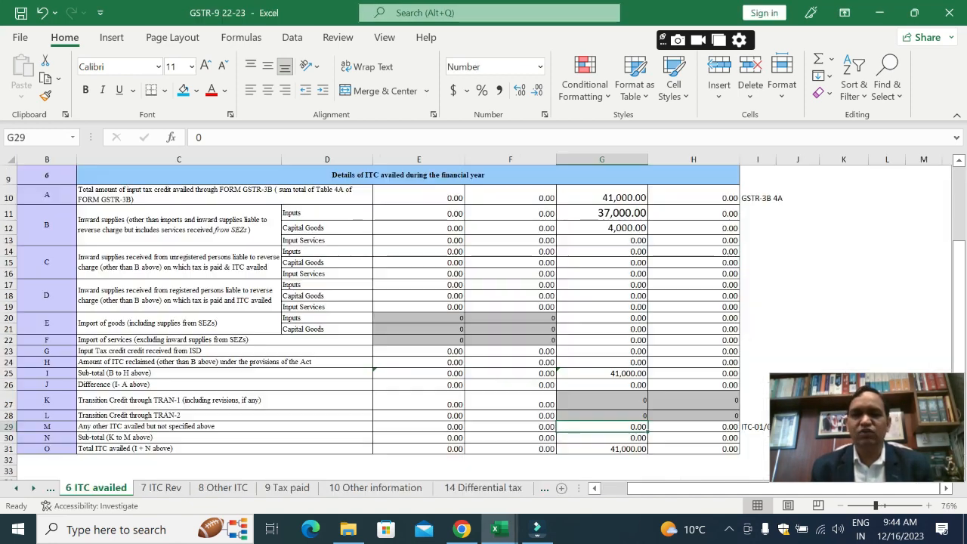
pyautogui.press('Down')
pyautogui.press('Down')
pyautogui.press('Up')
pyautogui.press('Up')
pyautogui.press('Up')
pyautogui.press('Up')
pyautogui.press('Up')
pyautogui.press('Up')
pyautogui.press('Up')
pyautogui.press('Up')
pyautogui.press('Up')
pyautogui.press('Up')
pyautogui.press('Up')
pyautogui.press('Up')
pyautogui.press('Up')
pyautogui.press('Up')
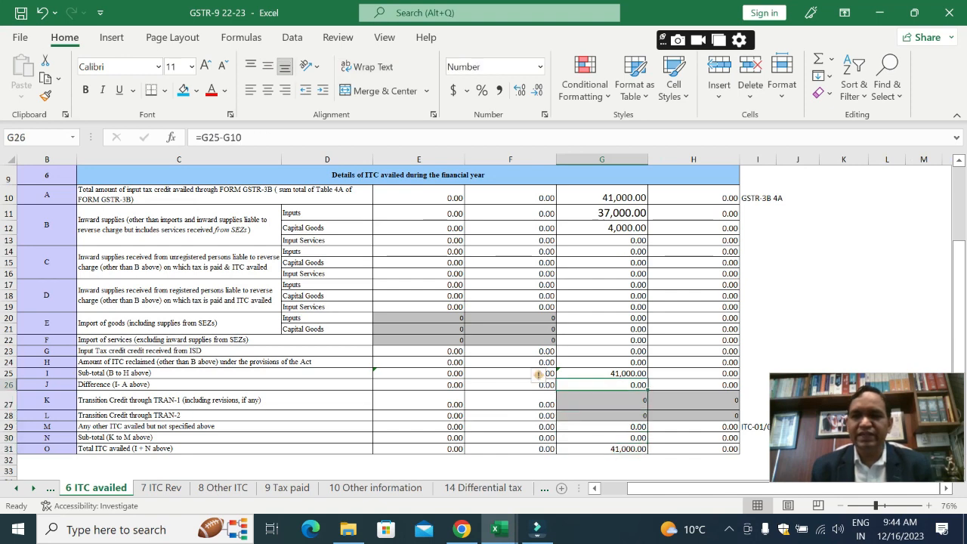
pyautogui.press('Up')
pyautogui.press('Up')
pyautogui.press('Up')
pyautogui.press('Up')
pyautogui.press('Up')
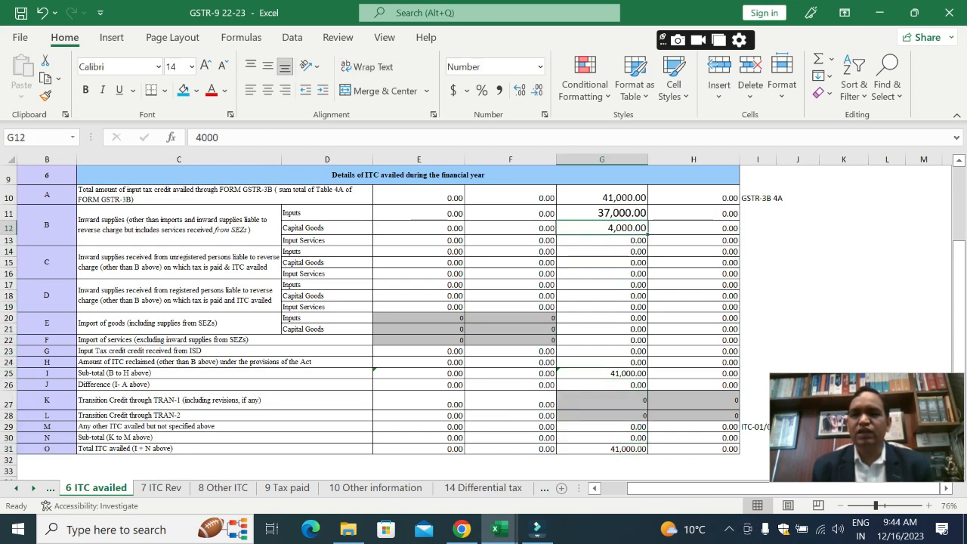
# Step: Switch to the GSTR-3B workbook and review the March-23 column from the books credit note row down to Net GSTR-2B
pyautogui.hotkey('alt', 'Tab')
pyautogui.press('Down')
pyautogui.press('Up')
pyautogui.press('Up')
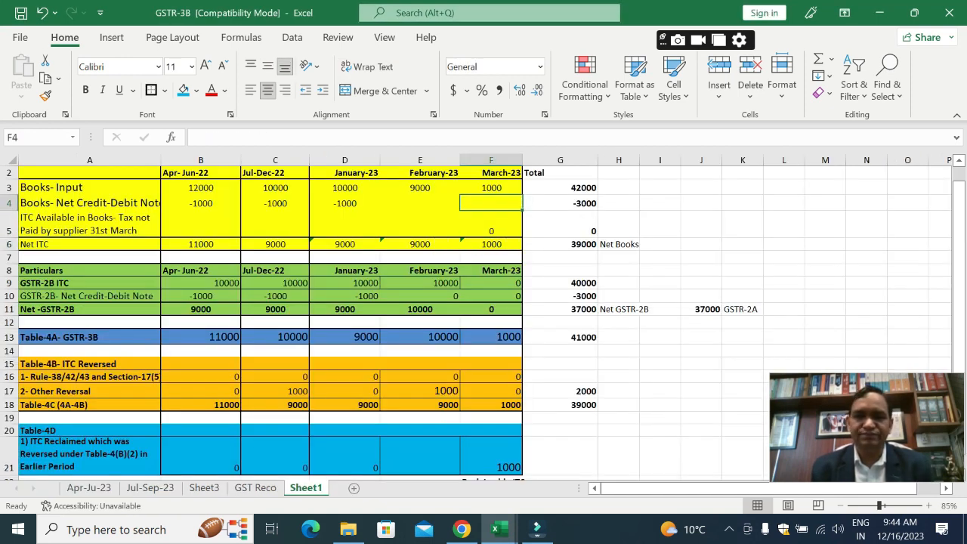
pyautogui.press('Down')
pyautogui.press('Down')
pyautogui.press('Down')
pyautogui.press('Down')
pyautogui.press('Down')
pyautogui.press('Down')
pyautogui.press('Down')
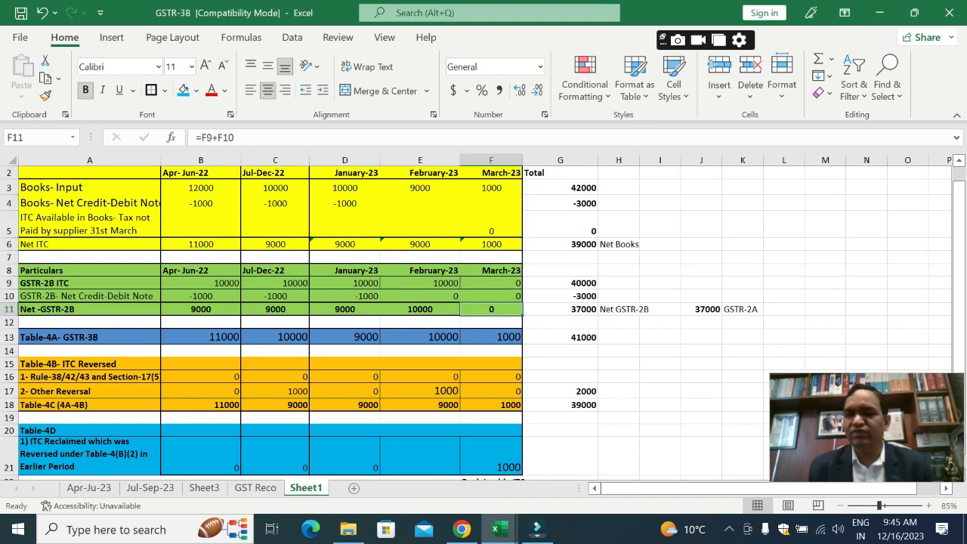
pyautogui.hotkey('alt', 'Tab')
pyautogui.press('Up')
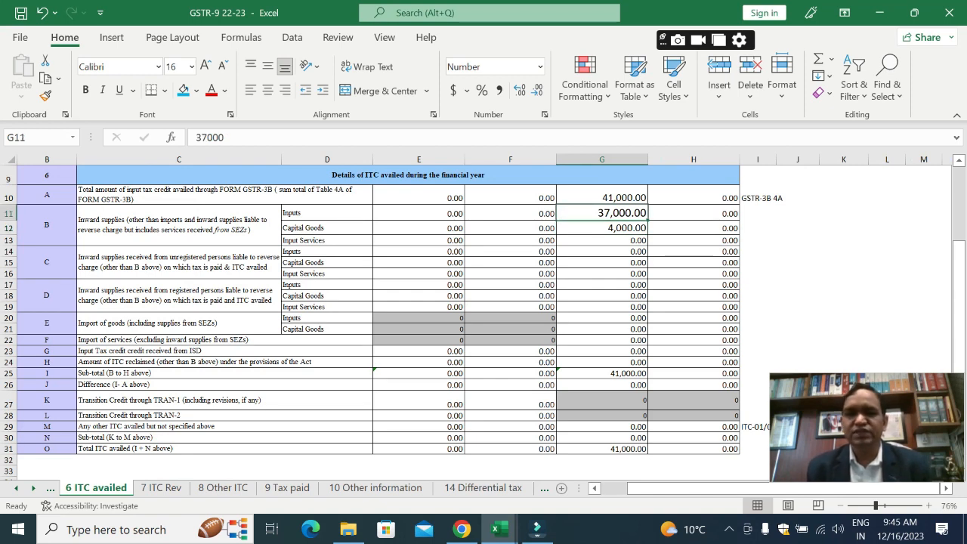
pyautogui.press('F2')
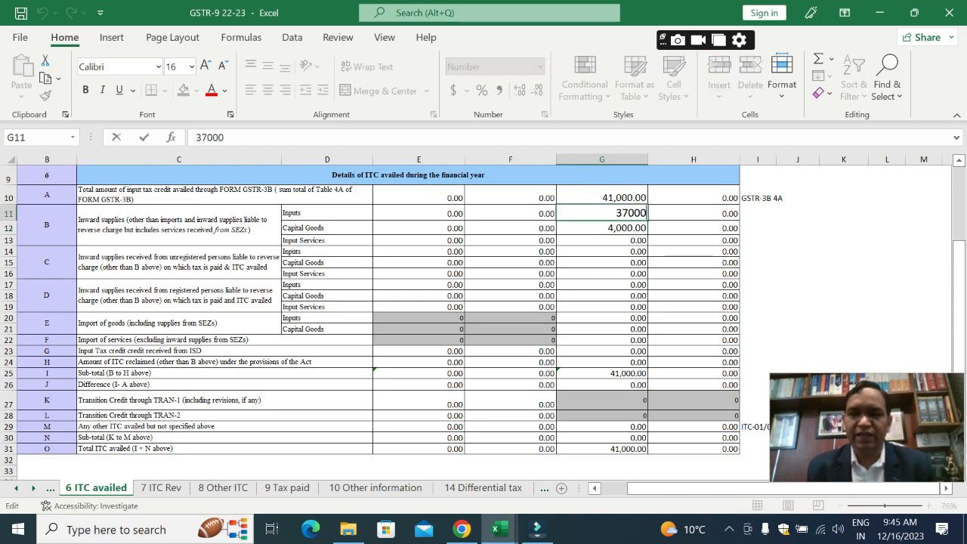
pyautogui.press('Left')
pyautogui.press('Left')
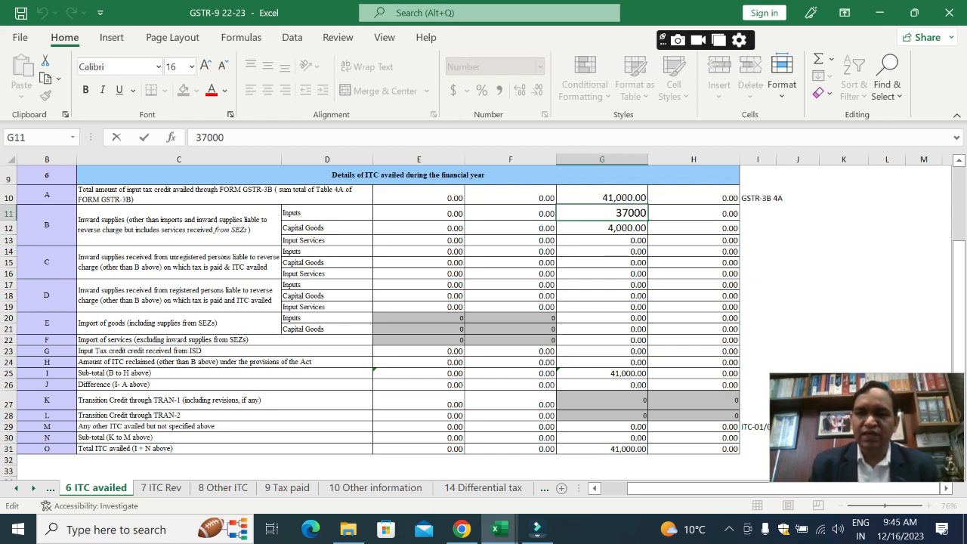
pyautogui.press('Home')
pyautogui.write('=')
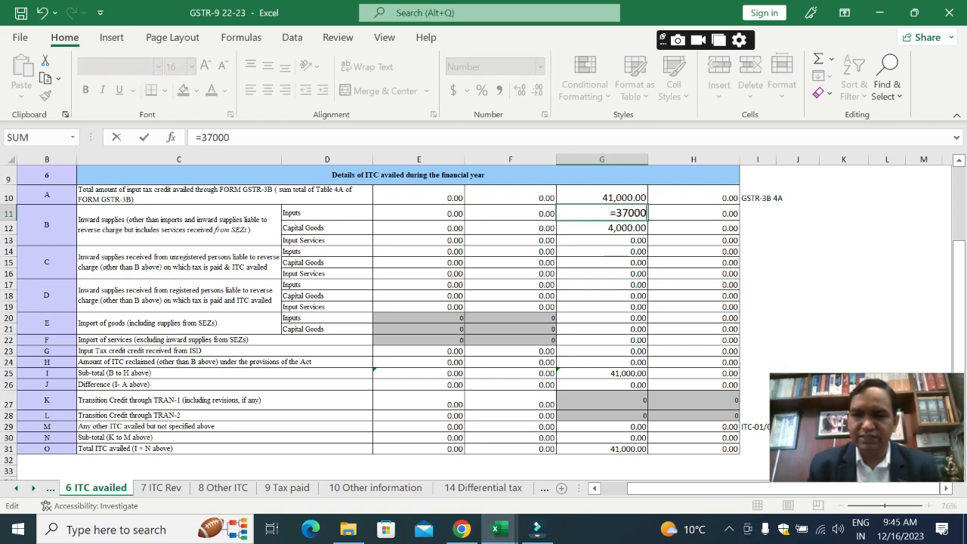
pyautogui.press('End')
pyautogui.write('-1000')
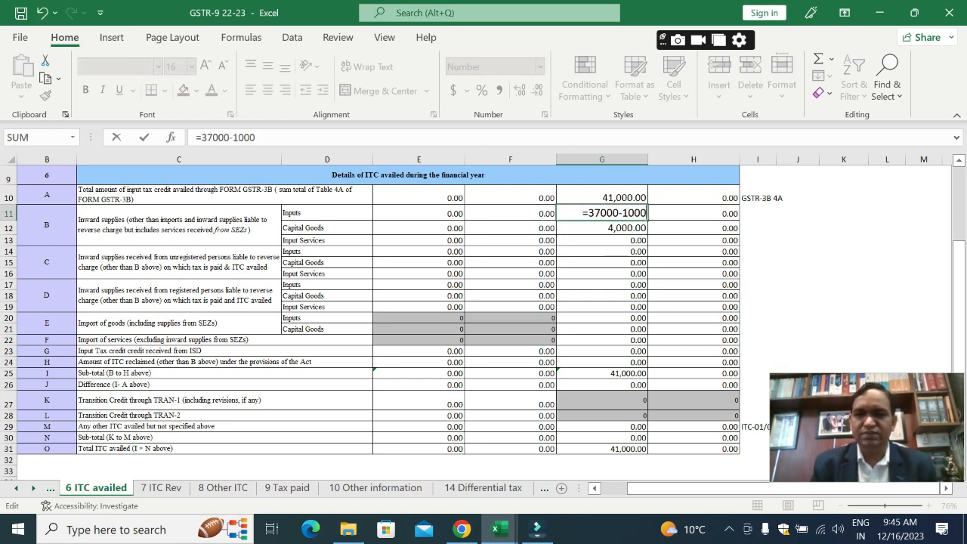
pyautogui.write('-1000')
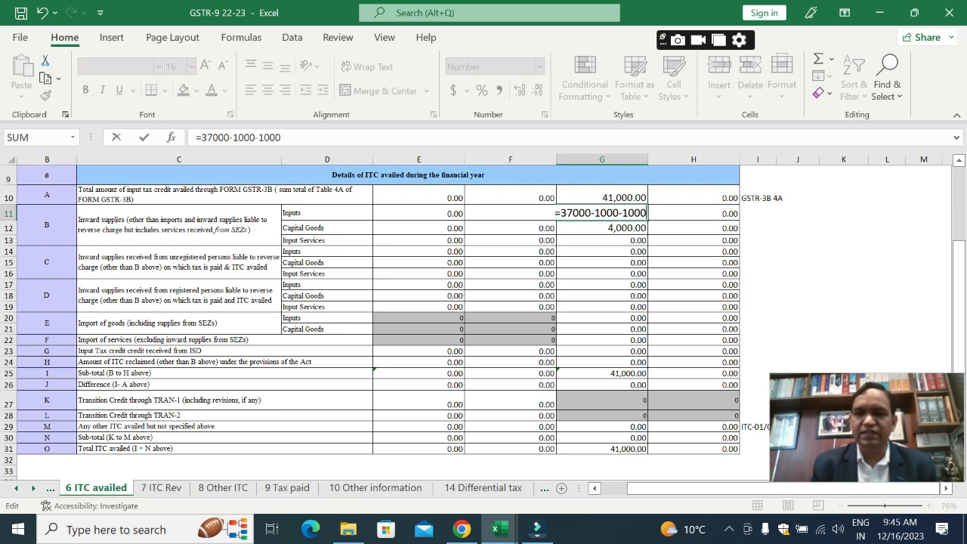
pyautogui.press('Return')
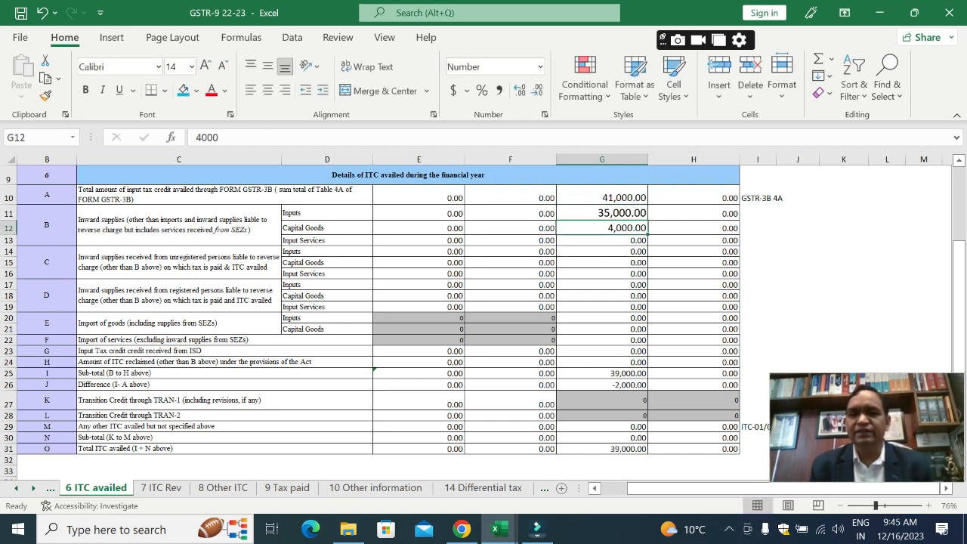
# Step: Set the Integrated Tax for 6H, amount of ITC reclaimed, in G24 to 1000
pyautogui.press('Up')
pyautogui.press('Down')
pyautogui.press('Down')
pyautogui.press('Down')
pyautogui.press('Down')
pyautogui.press('Down')
pyautogui.press('Down')
pyautogui.press('Down')
pyautogui.press('Down')
pyautogui.press('Down')
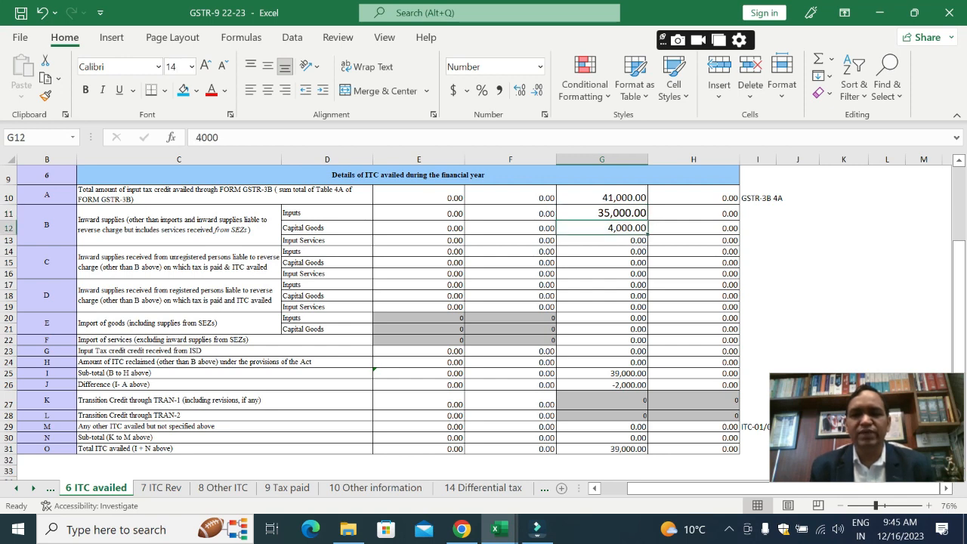
pyautogui.press('Down')
pyautogui.press('Down')
pyautogui.press('Down')
pyautogui.press('Down')
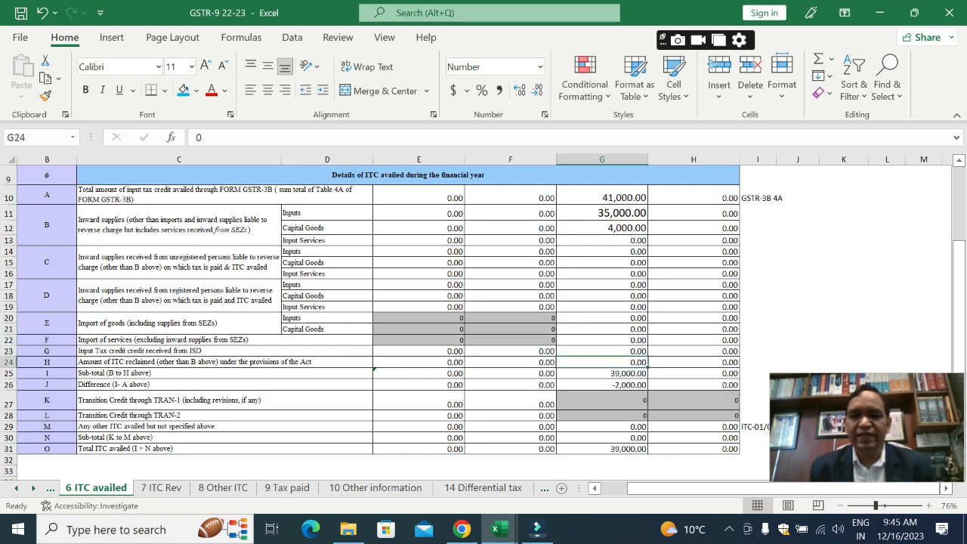
pyautogui.write('1000')
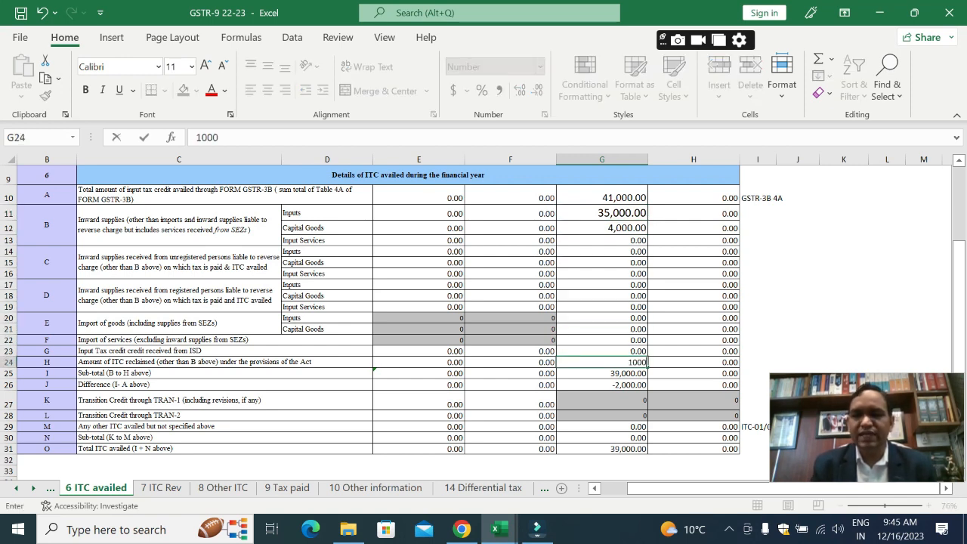
pyautogui.press('Return')
# Step: Review the 6H ITC reclaimed description and amounts, and the formula for difference 6J in G26
pyautogui.press('Up')
pyautogui.press('Left')
pyautogui.press('Left')
pyautogui.press('Left')
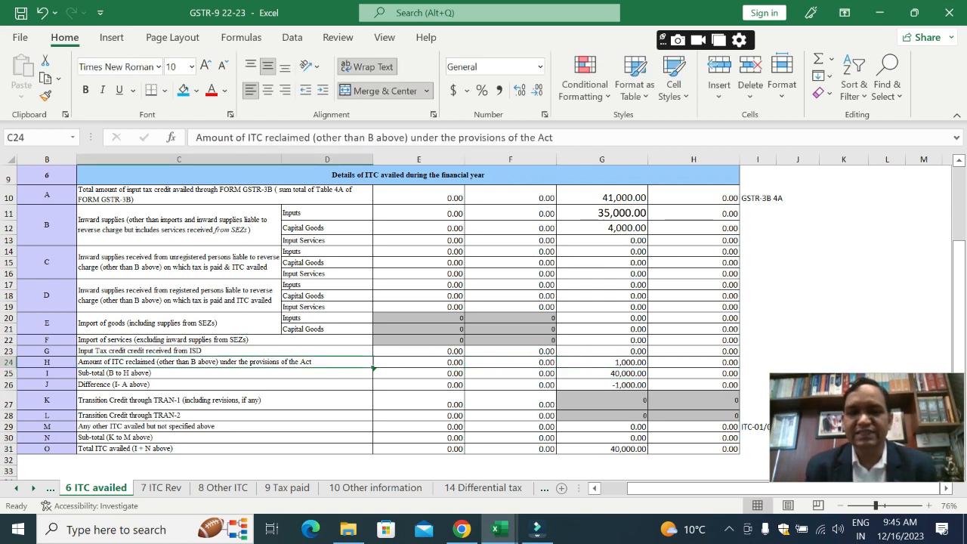
pyautogui.press('Right')
pyautogui.press('Right')
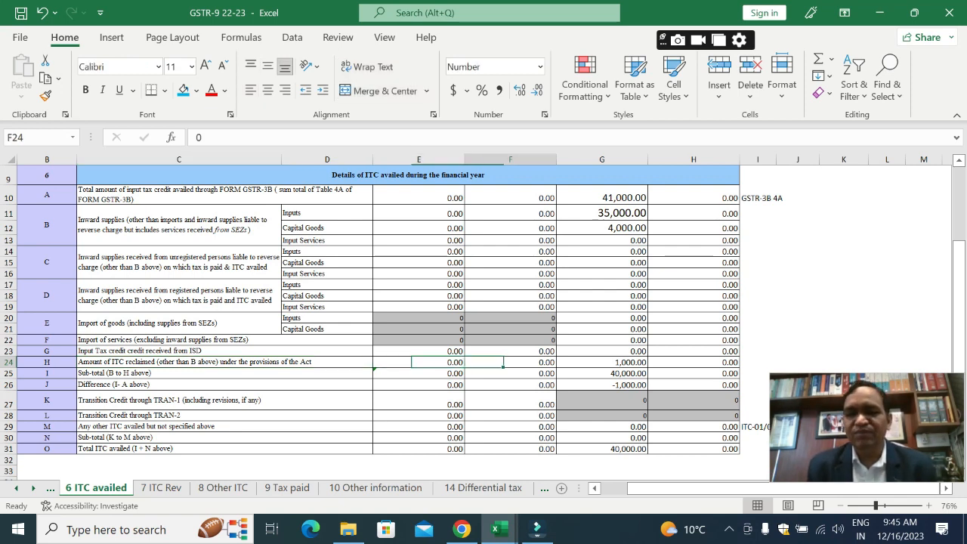
pyautogui.press('Right')
pyautogui.press('Right')
pyautogui.press('Left')
pyautogui.press('Down')
pyautogui.press('Down')
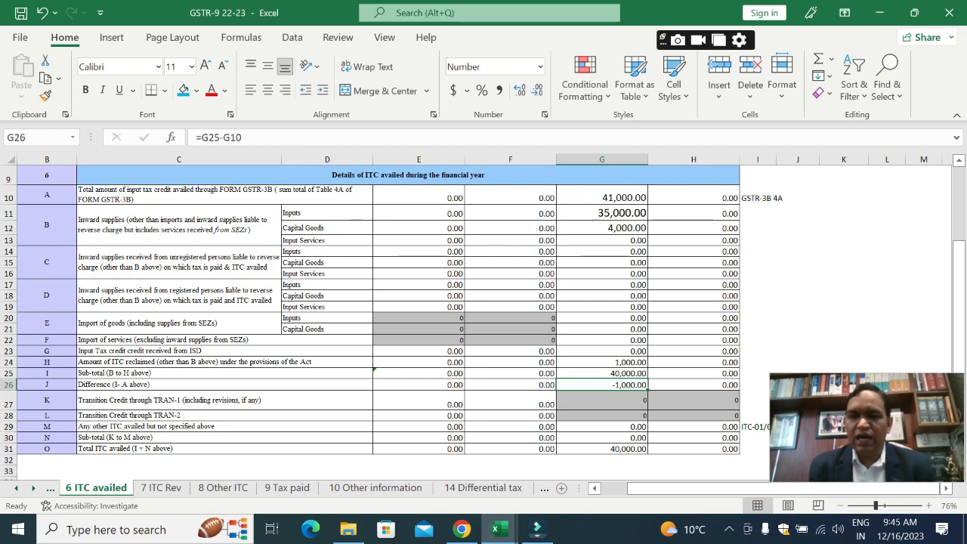
# Step: Go to the 8 Other ITC sheet and review the Integrated Tax formulas for 8B and the 8D difference
pyautogui.hotkey('ctrl', 'pagedown')
pyautogui.hotkey('ctrl', 'pagedown')
pyautogui.press('Down')
pyautogui.press('Down')
pyautogui.press('Down')
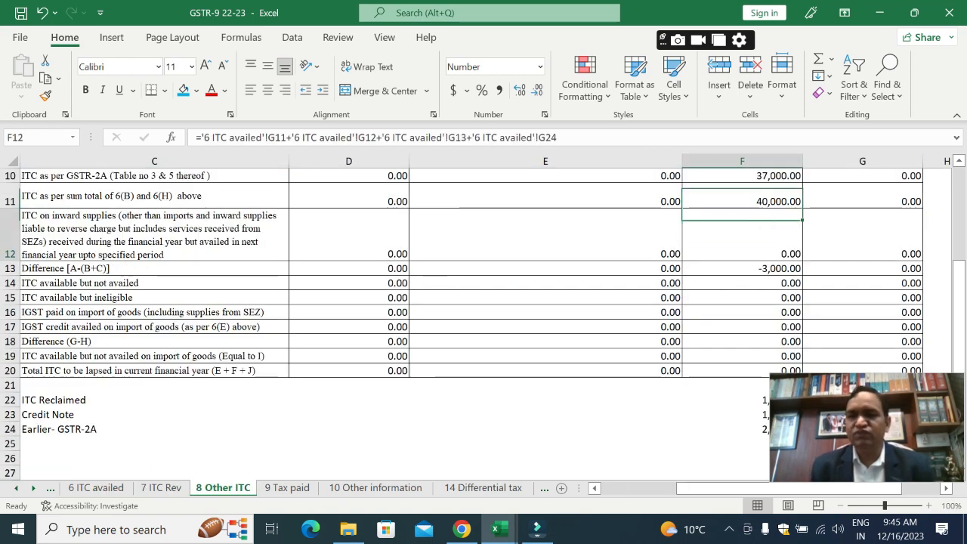
pyautogui.press('Up')
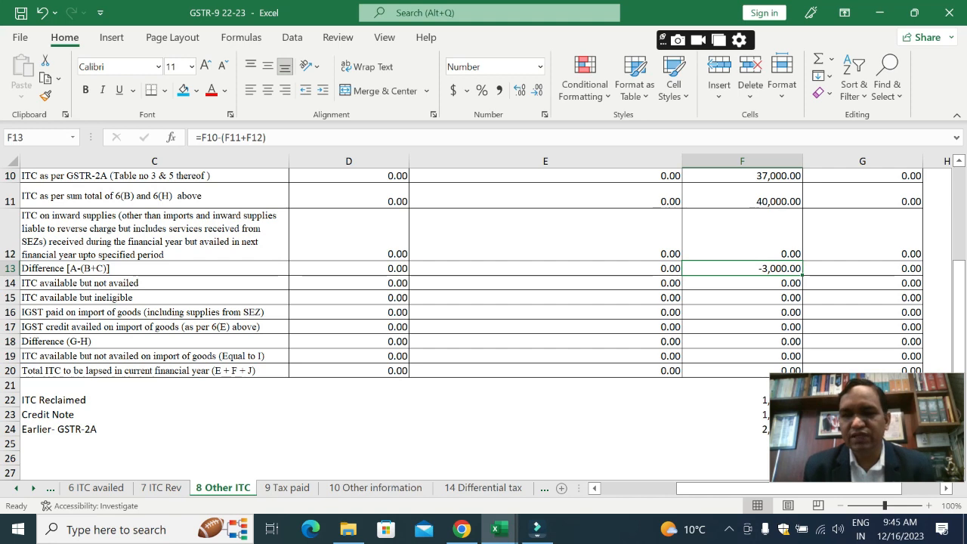
# Step: On the 8 Other ITC sheet, set the ITC Reclaimed amount in F22 to 0
pyautogui.press('Down')
pyautogui.press('Down')
pyautogui.press('Down')
pyautogui.press('Down')
pyautogui.press('Down')
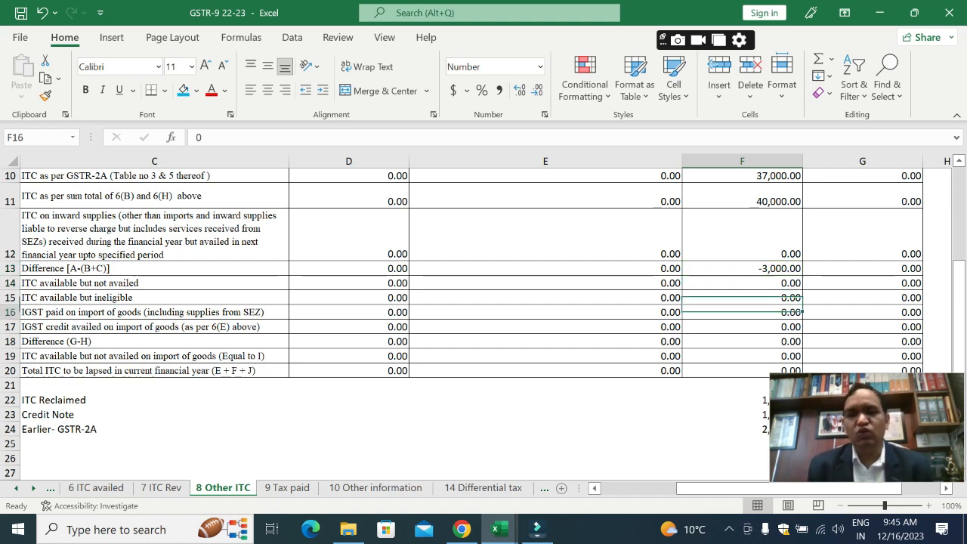
pyautogui.press('Down')
pyautogui.press('Down')
pyautogui.press('Down')
pyautogui.press('Down')
pyautogui.press('Down')
pyautogui.press('Down')
pyautogui.press('Down')
pyautogui.press('Down')
pyautogui.press('Down')
pyautogui.press('Down')
pyautogui.press('Down')
pyautogui.press('Down')
pyautogui.press('Down')
pyautogui.press('Down')
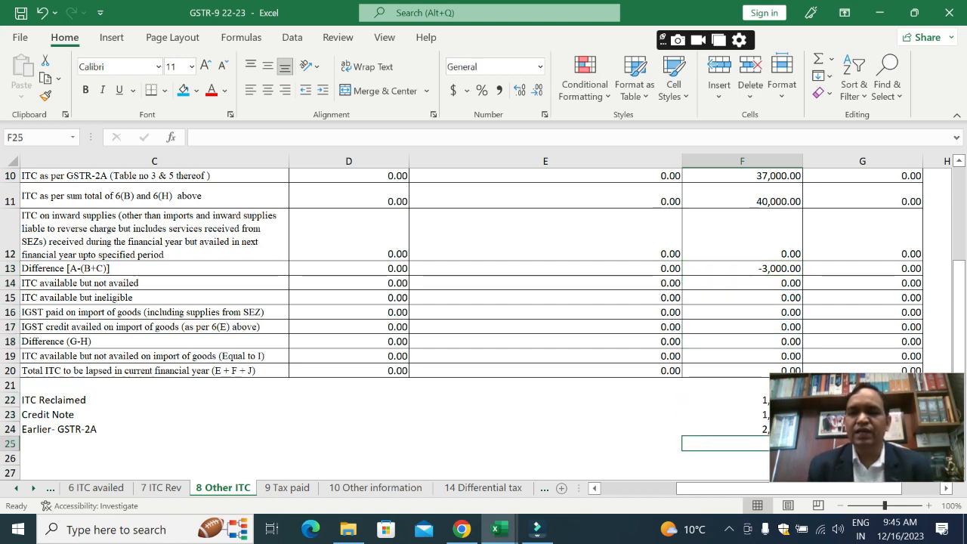
pyautogui.press('Up')
pyautogui.press('Up')
pyautogui.press('Up')
pyautogui.press('Up')
pyautogui.press('Up')
pyautogui.press('Up')
pyautogui.press('Up')
pyautogui.press('Up')
pyautogui.press('Up')
pyautogui.press('Up')
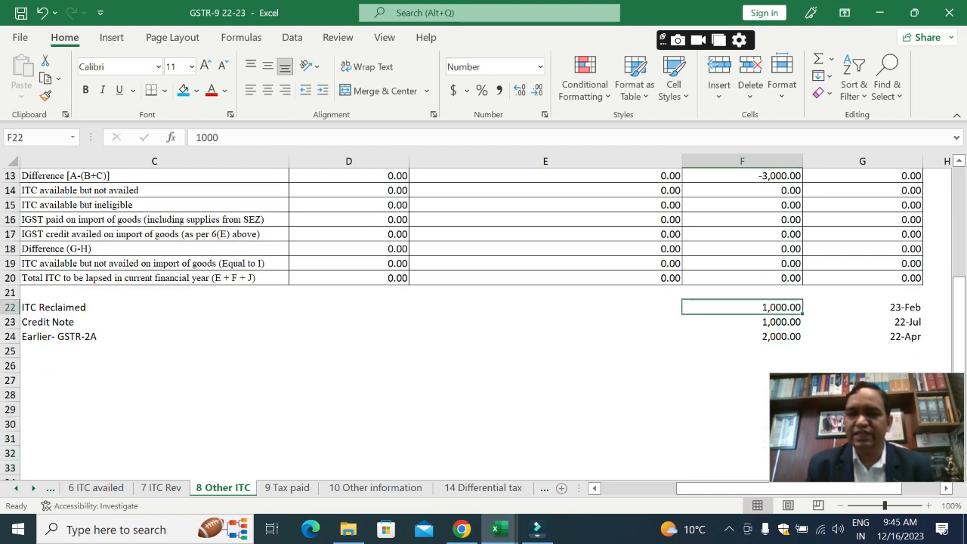
pyautogui.write('0')
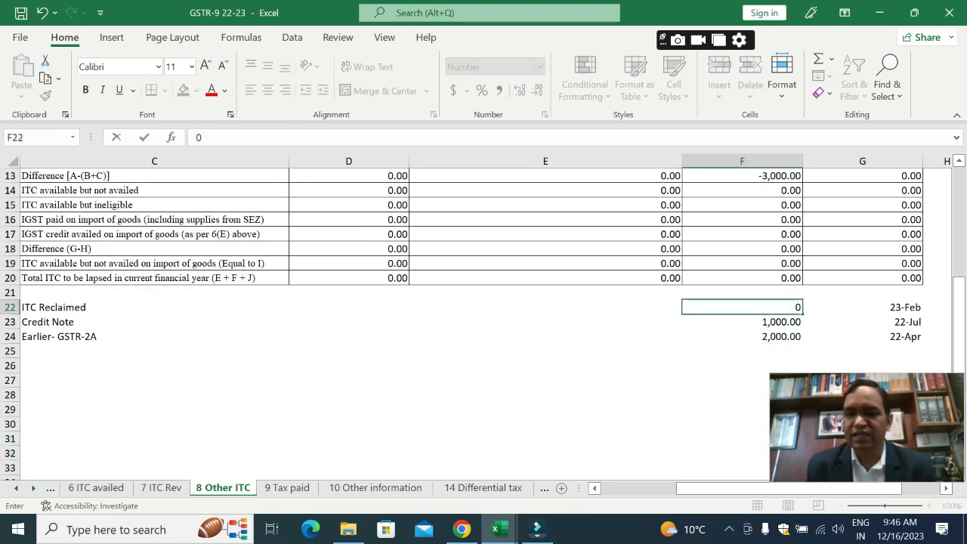
pyautogui.press('Return')
pyautogui.press('Down')
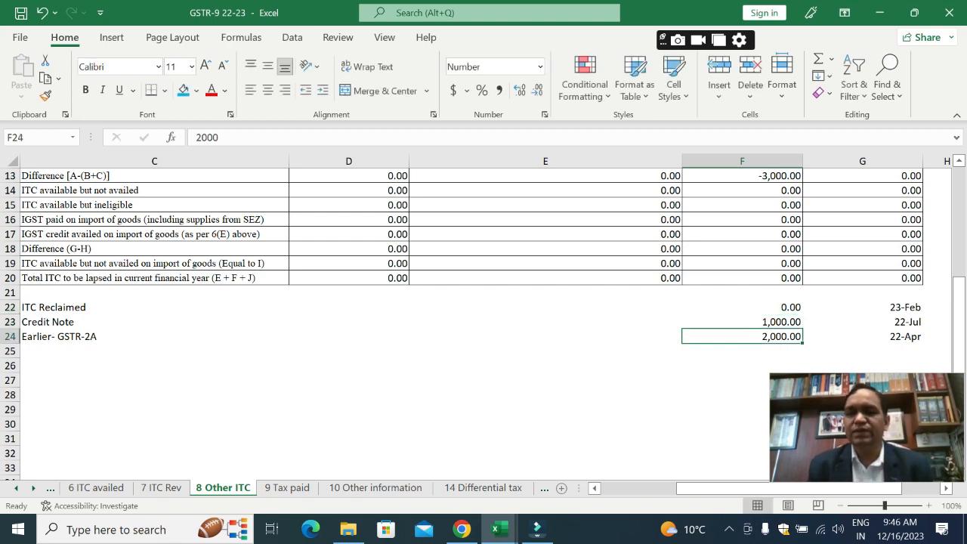
# Step: Review the Integrated Tax formulas for the 8D difference and for 8B, the sum of 6(B) and 6(H)
pyautogui.press('Up')
pyautogui.press('Up')
pyautogui.press('Up')
pyautogui.press('Up')
pyautogui.press('Up')
pyautogui.press('Up')
pyautogui.press('Up')
pyautogui.press('Up')
pyautogui.press('Up')
pyautogui.press('Up')
pyautogui.press('Up')
pyautogui.press('Up')
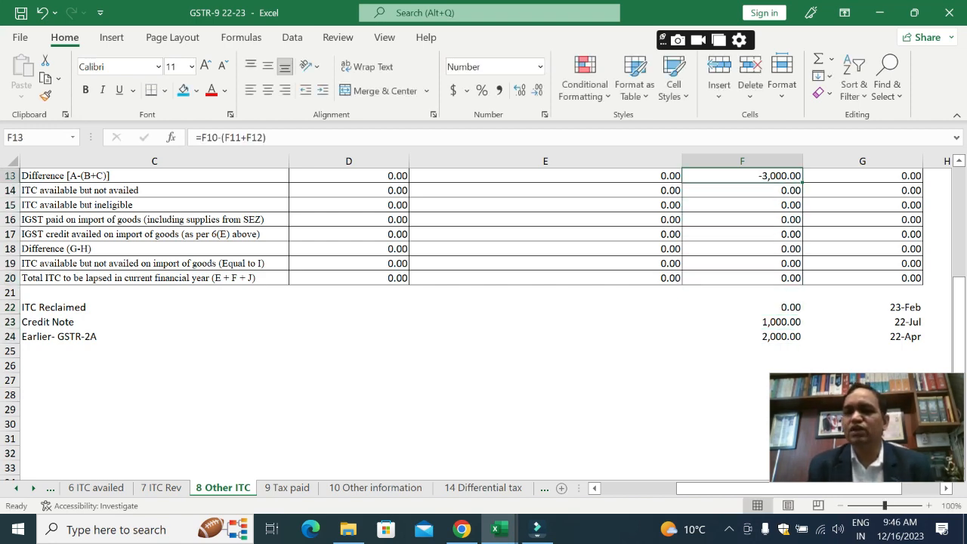
pyautogui.press('Up')
pyautogui.press('Up')
pyautogui.press('Down')
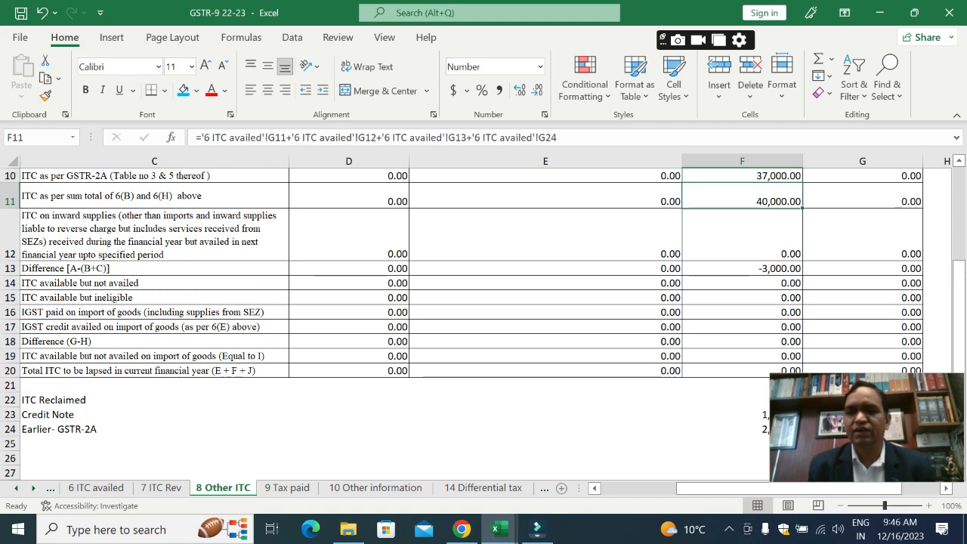
# Step: Compare the net ITC available for utilization on the 7 ITC Rev sheet with the Table 4C total in the GSTR-3B workbook
pyautogui.hotkey('ctrl', 'pageup')
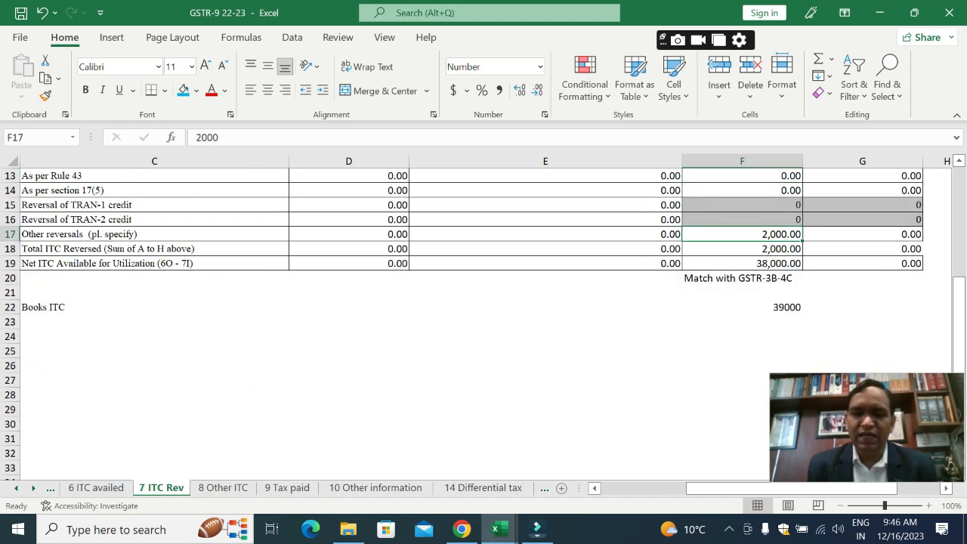
pyautogui.press('Down')
pyautogui.press('Down')
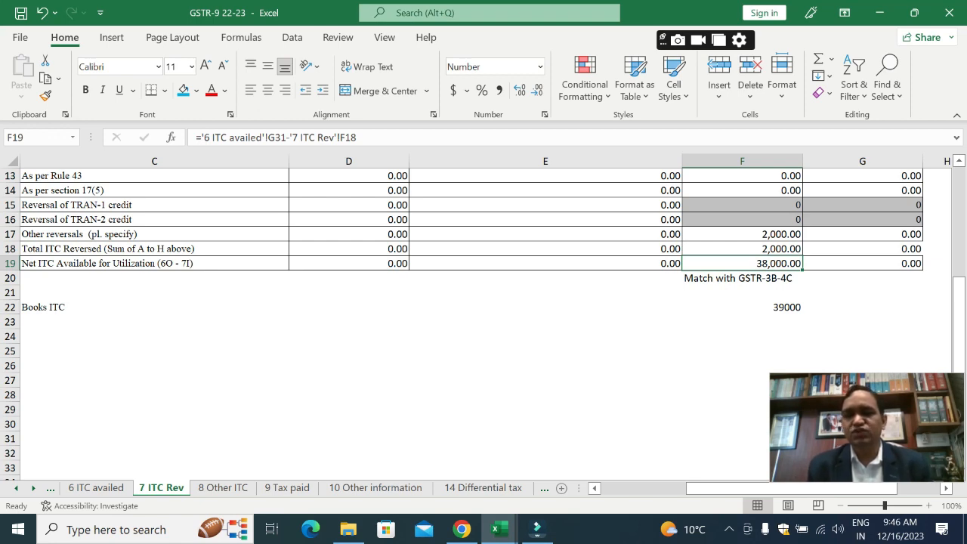
pyautogui.press('Down')
pyautogui.hotkey('alt', 'Tab')
pyautogui.press('Down')
pyautogui.press('Down')
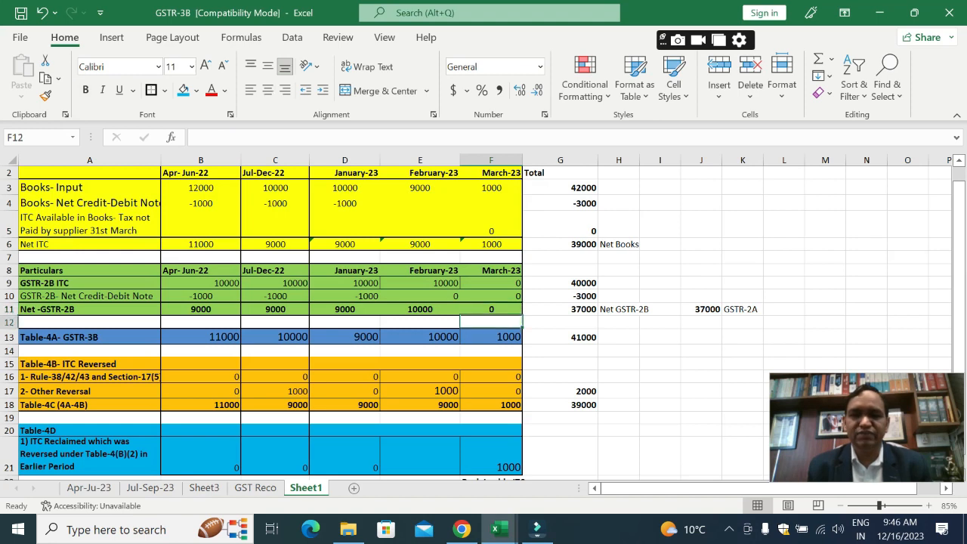
pyautogui.press('Down')
pyautogui.press('Down')
pyautogui.press('Down')
pyautogui.press('Down')
pyautogui.press('Right')
pyautogui.press('Down')
pyautogui.press('Down')
pyautogui.press('Up')
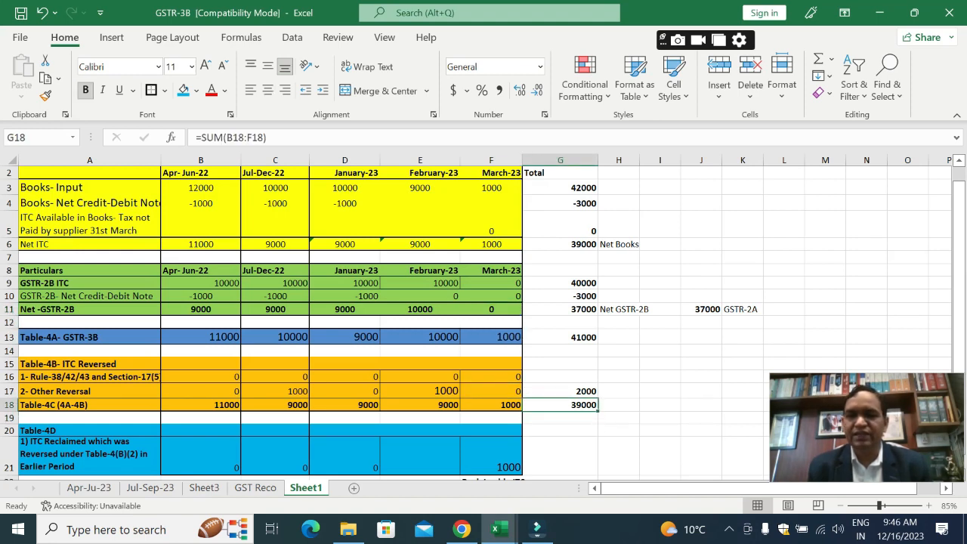
# Step: In the GSTR-9 workbook's 7 ITC Rev sheet, change Integrated Tax for Other reversals in F17 to the formula =2000-1000
pyautogui.hotkey('alt', 'Tab')
pyautogui.press('Up')
pyautogui.press('Up')
pyautogui.press('Up')
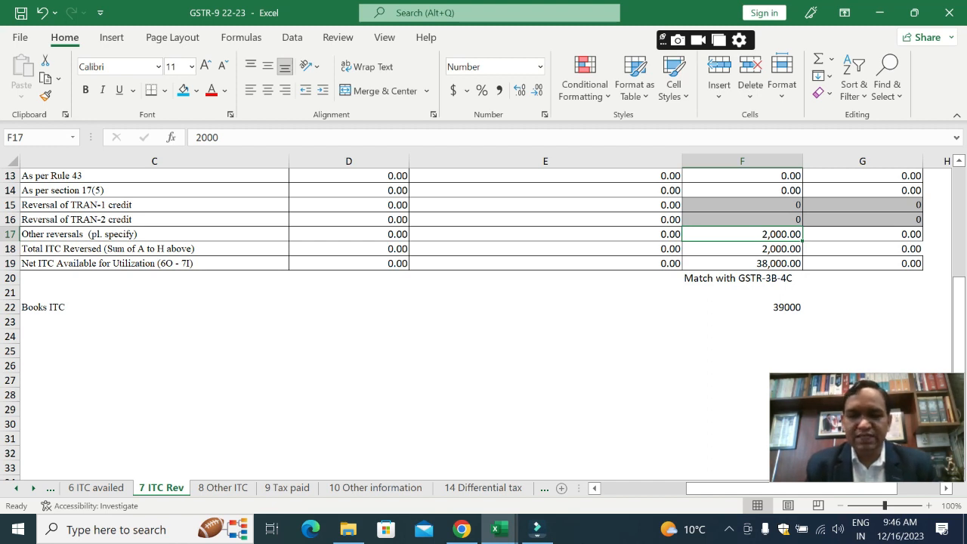
pyautogui.press('F2')
pyautogui.press('Home')
pyautogui.write('=')
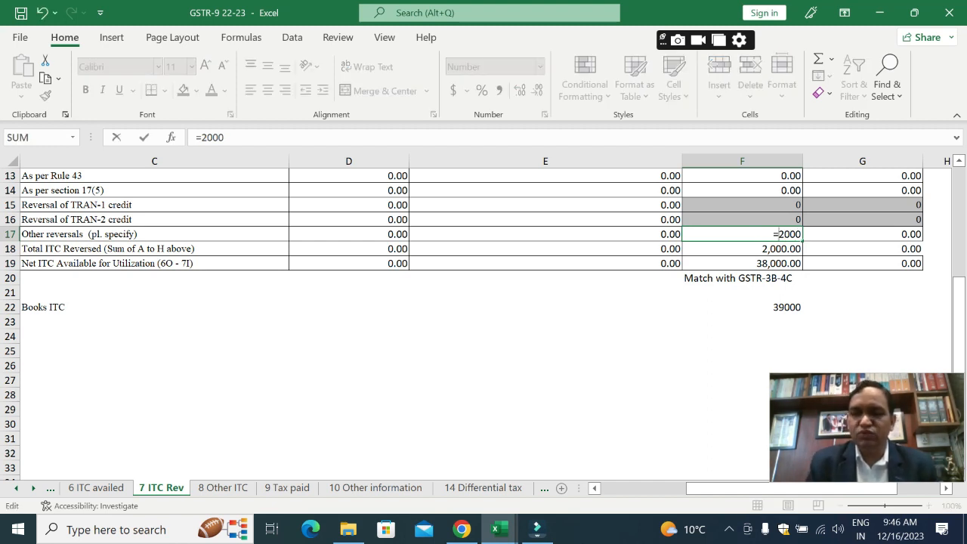
pyautogui.write('-10')
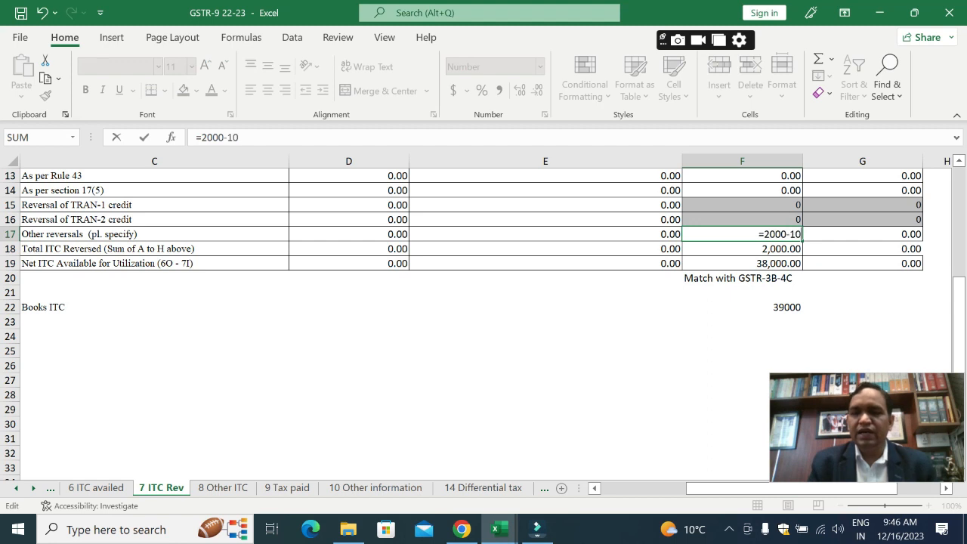
pyautogui.write('00')
pyautogui.press('Return')
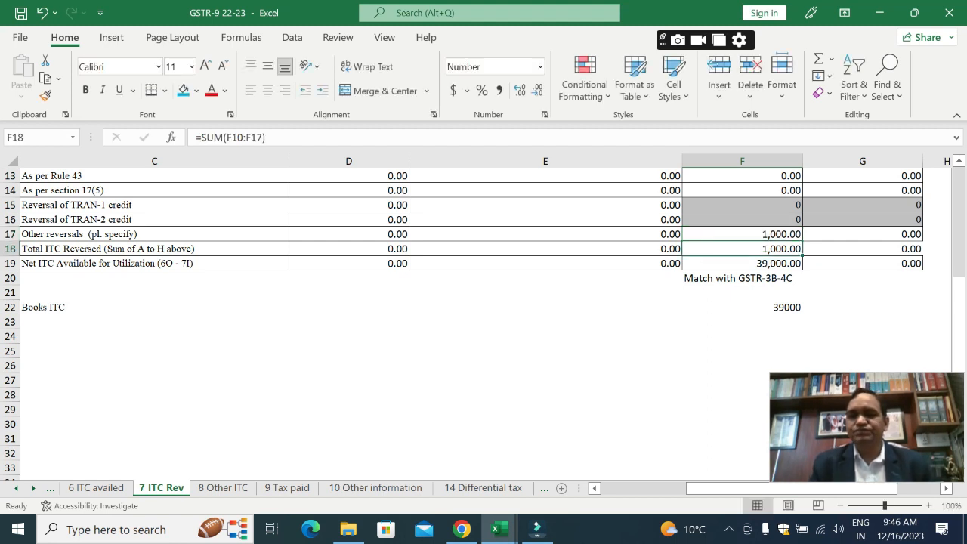
pyautogui.press('Down')
pyautogui.press('Down')
pyautogui.press('Down')
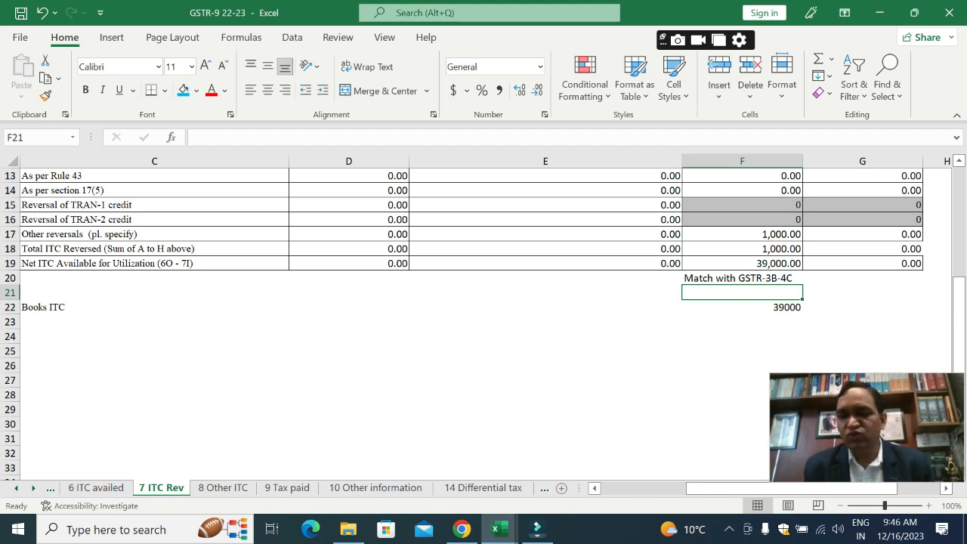
# Step: On the 8 Other ITC sheet, review the Integrated Tax amounts for 8A GSTR-2A, 8B, 8C and the 8D difference
pyautogui.hotkey('ctrl', 'pagedown')
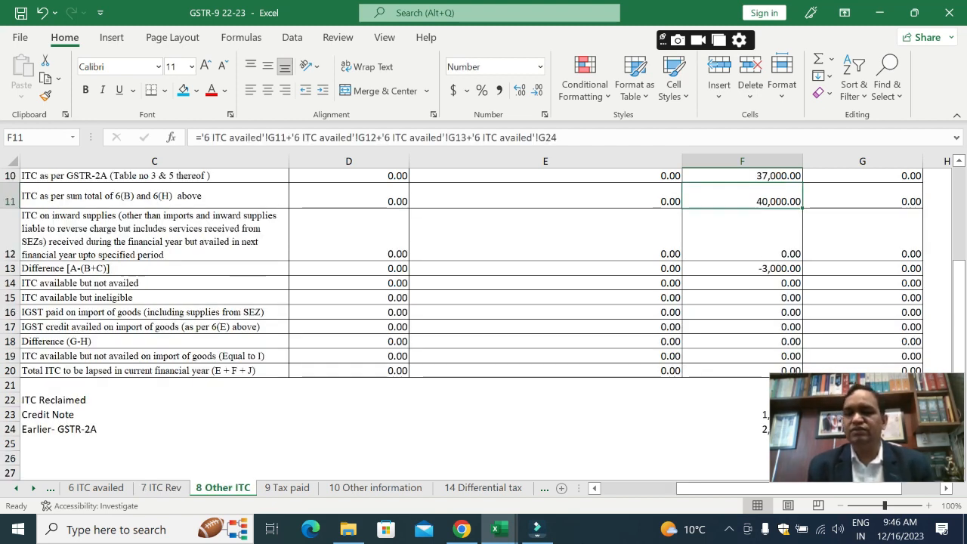
pyautogui.press('Down')
pyautogui.press('Down')
pyautogui.press('Down')
pyautogui.press('Up')
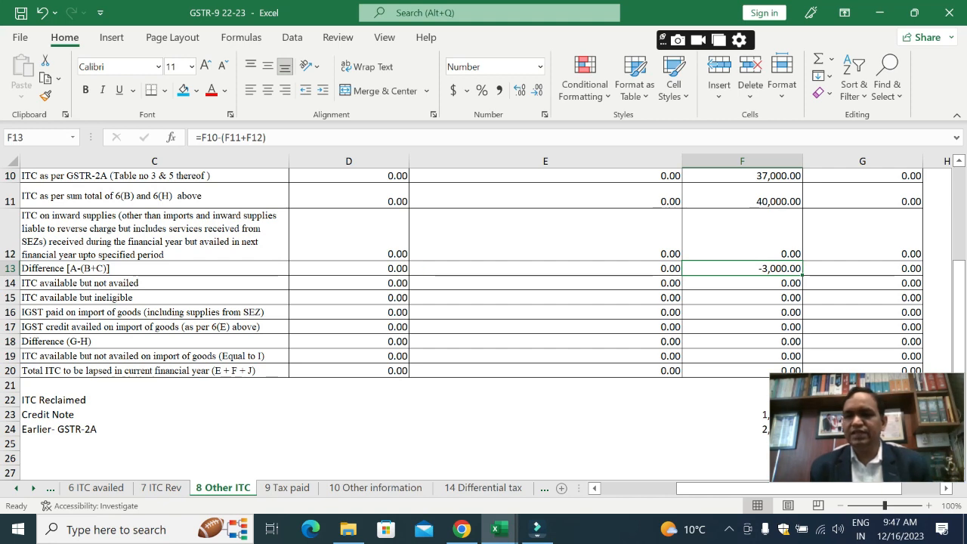
pyautogui.press('Up')
pyautogui.press('Up')
pyautogui.press('Up')
pyautogui.press('Up')
pyautogui.press('Up')
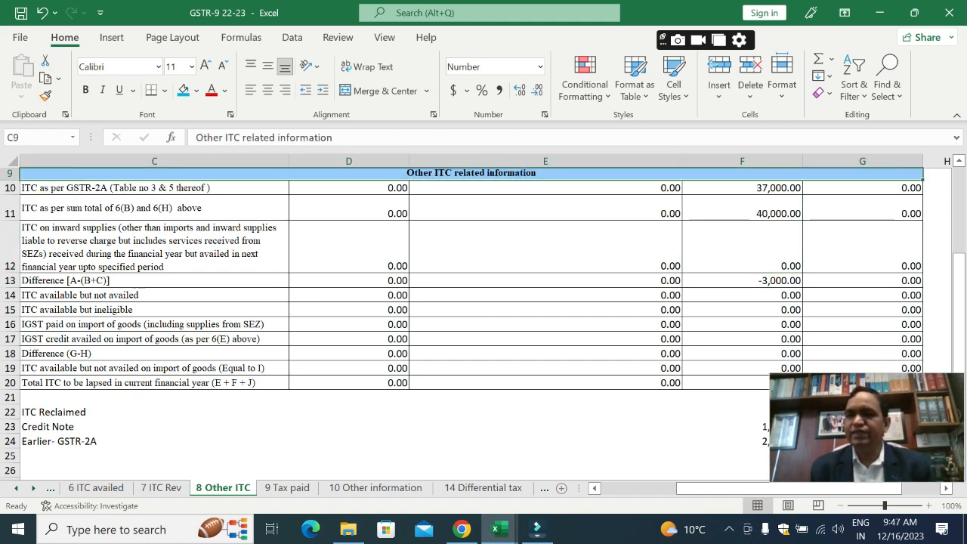
pyautogui.press('Down')
pyautogui.press('Down')
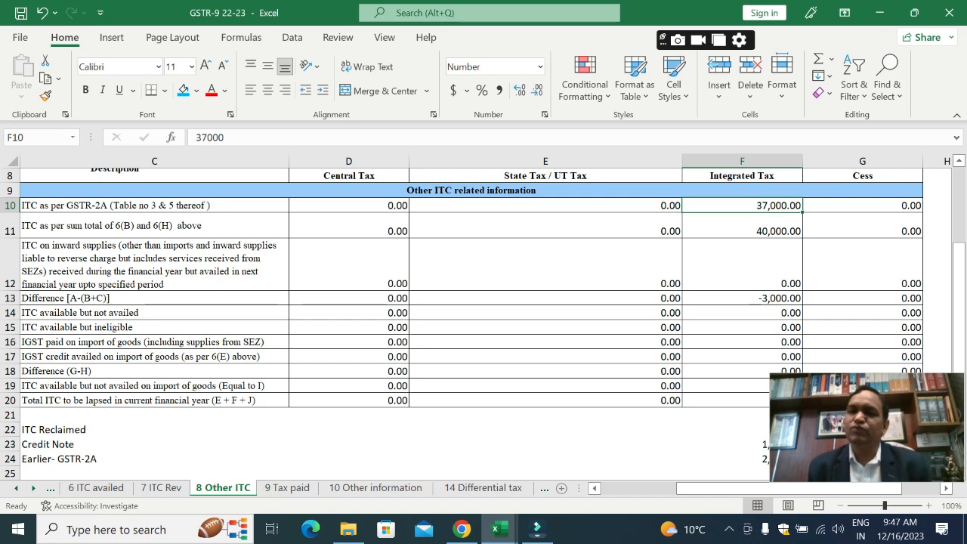
pyautogui.press('Down')
pyautogui.press('Down')
pyautogui.press('Down')
pyautogui.press('Down')
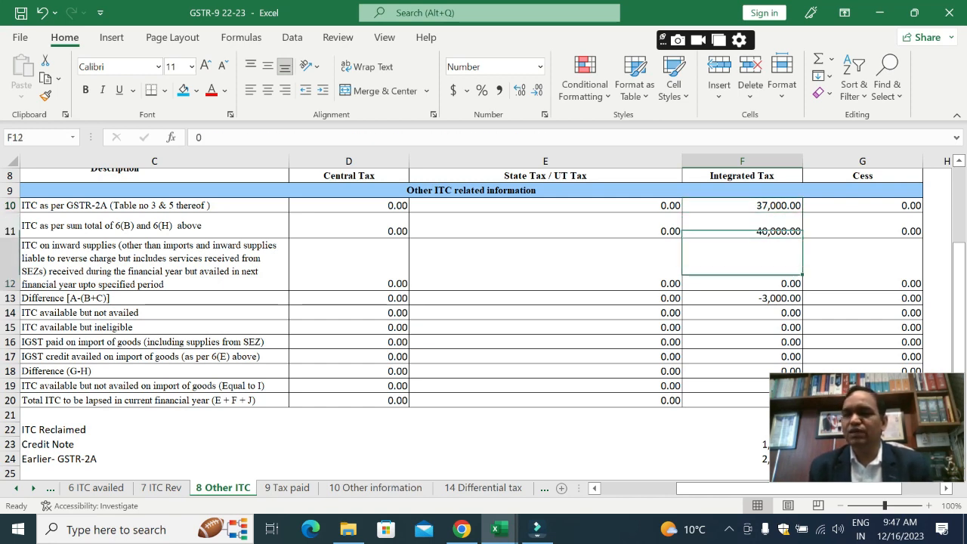
pyautogui.press('Up')
pyautogui.press('Up')
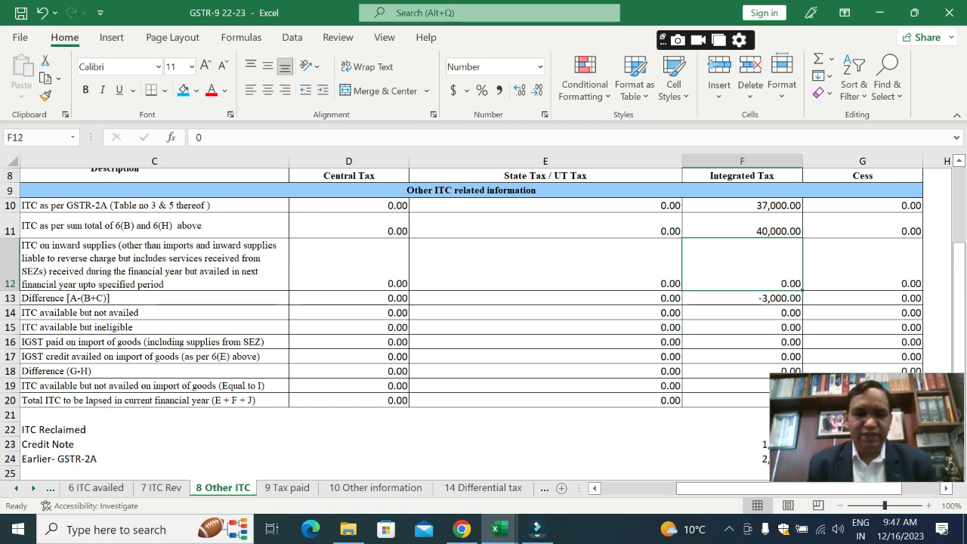
# Step: Go to the 6 ITC availed sheet and review Integrated Tax from the 6J difference up to the 6B Inputs and Capital Goods
pyautogui.hotkey('ctrl', 'pageup')
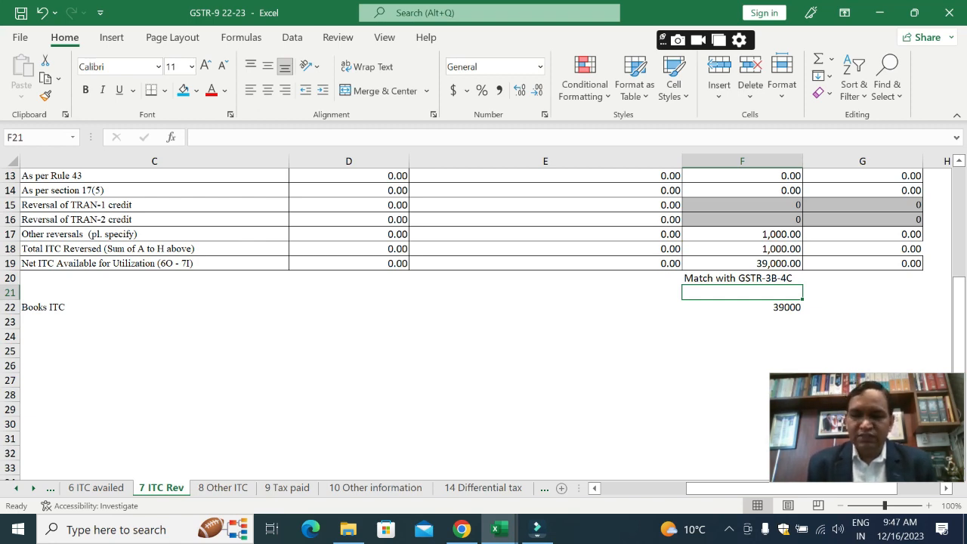
pyautogui.hotkey('ctrl', 'pageup')
pyautogui.press('Down')
pyautogui.press('Up')
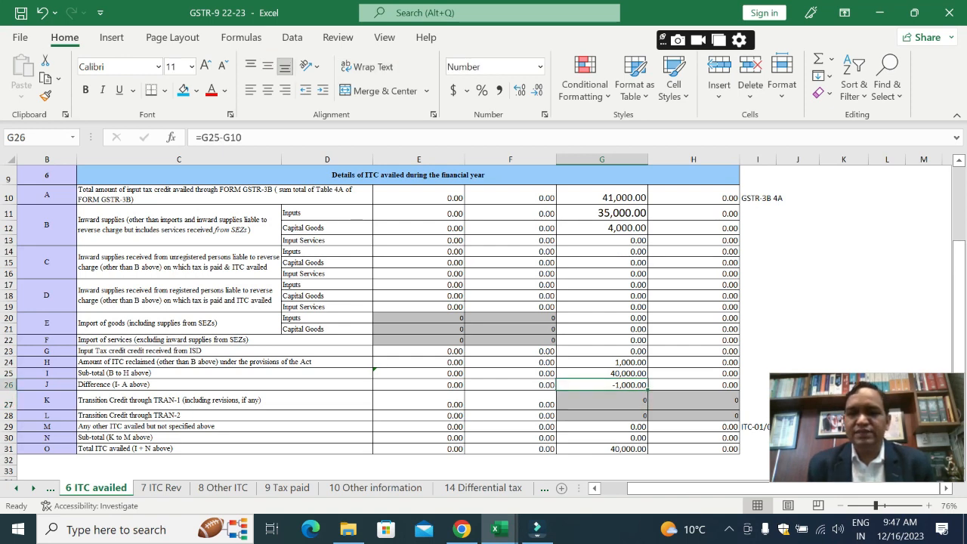
pyautogui.press('Up')
pyautogui.press('Up')
pyautogui.press('Up')
pyautogui.press('Up')
pyautogui.press('Up')
pyautogui.press('Up')
pyautogui.press('Up')
pyautogui.press('Up')
pyautogui.press('Up')
pyautogui.press('Up')
pyautogui.press('Up')
pyautogui.press('Up')
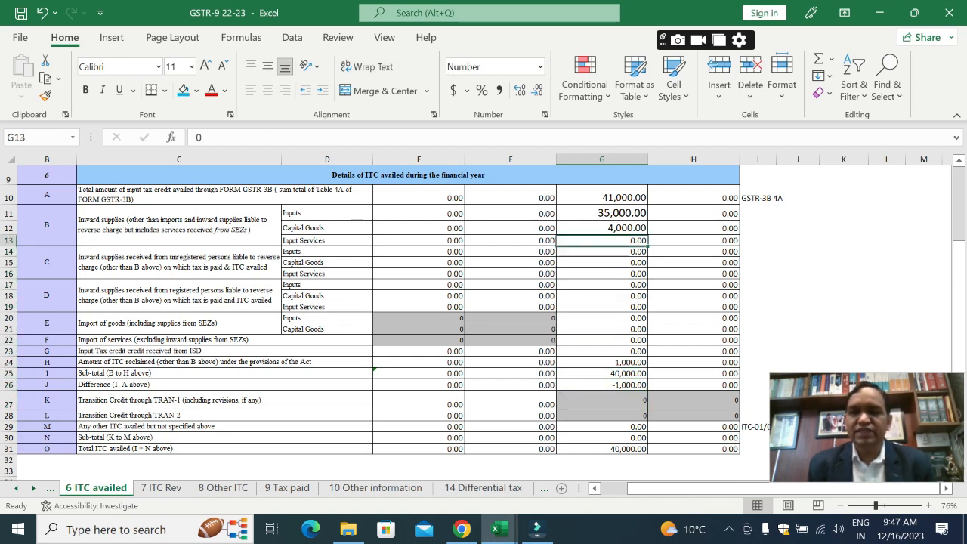
pyautogui.press('Down')
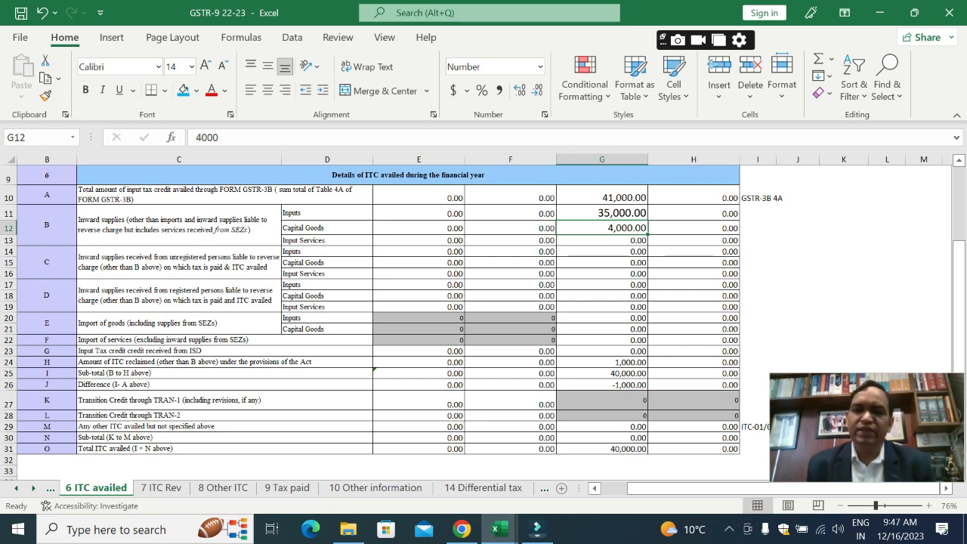
pyautogui.press('Up')
# Step: Switch to the GSTR-3B workbook and review the total column for books ITC, GSTR-2B and Tables 4A to 4C
pyautogui.hotkey('alt', 'Tab')
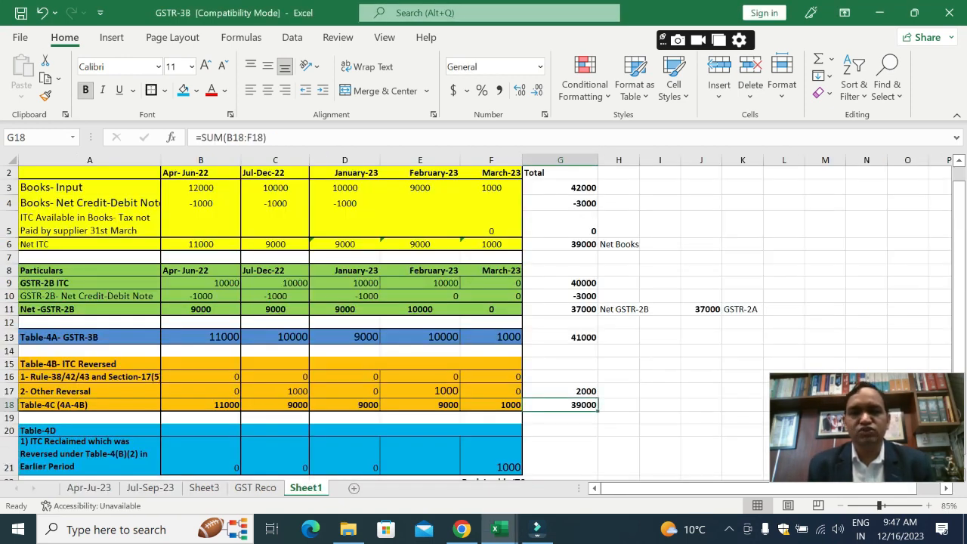
pyautogui.press('Up')
pyautogui.press('Up')
pyautogui.press('Up')
pyautogui.press('Up')
pyautogui.press('Up')
pyautogui.press('Up')
pyautogui.press('Up')
pyautogui.press('Up')
pyautogui.press('Up')
pyautogui.press('Up')
pyautogui.press('Up')
pyautogui.press('Up')
pyautogui.press('Up')
pyautogui.press('Up')
pyautogui.press('Up')
pyautogui.press('Up')
pyautogui.press('Up')
pyautogui.press('Down')
pyautogui.press('Down')
pyautogui.press('Down')
pyautogui.press('Down')
pyautogui.press('Down')
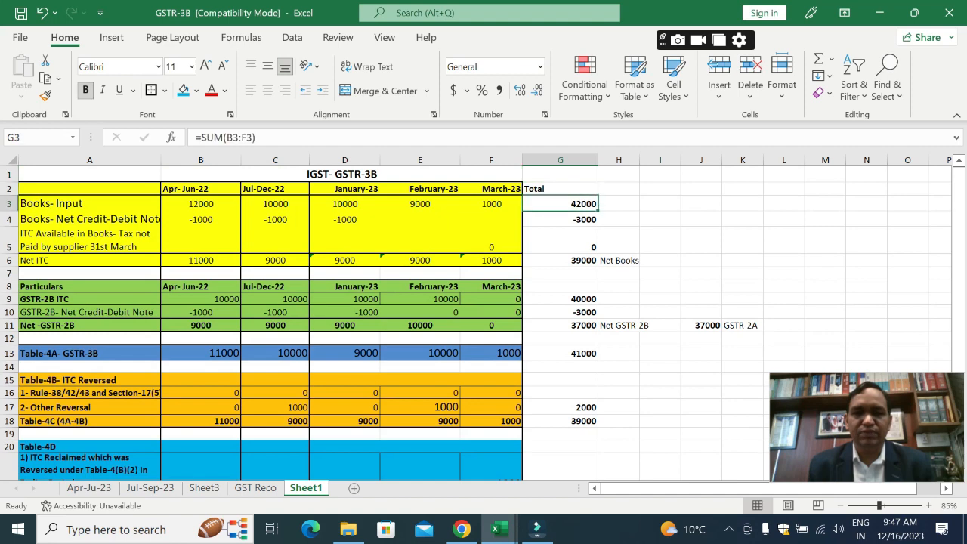
# Step: Back in the GSTR-9 workbook, set the Integrated Tax for 6H, amount of ITC reclaimed, in G24 to 0
pyautogui.hotkey('alt', 'Tab')
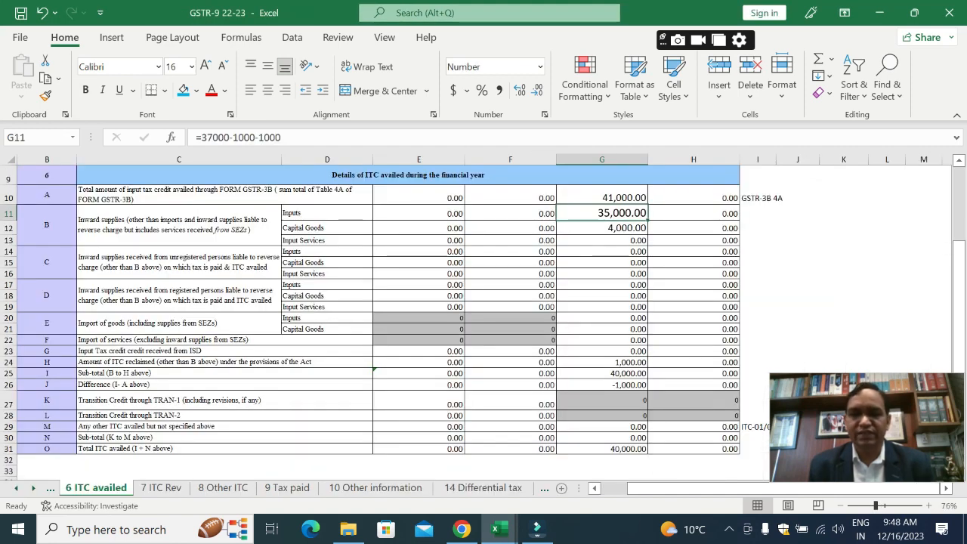
pyautogui.write('39000')
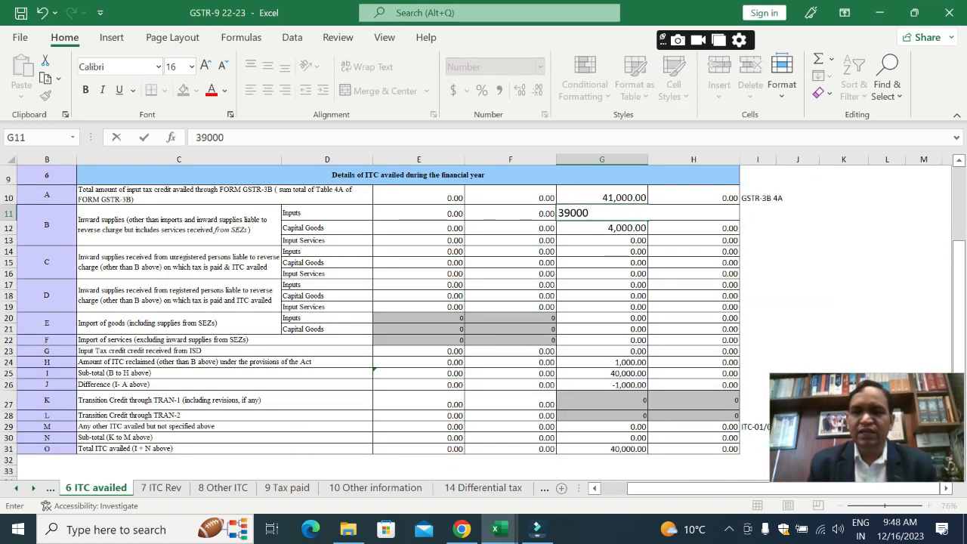
pyautogui.press('Escape')
pyautogui.press('Down')
pyautogui.press('Down')
pyautogui.press('Down')
pyautogui.press('Down')
pyautogui.press('Down')
pyautogui.press('Down')
pyautogui.press('Down')
pyautogui.press('Down')
pyautogui.press('Down')
pyautogui.press('Down')
pyautogui.press('Down')
pyautogui.press('Down')
pyautogui.press('Down')
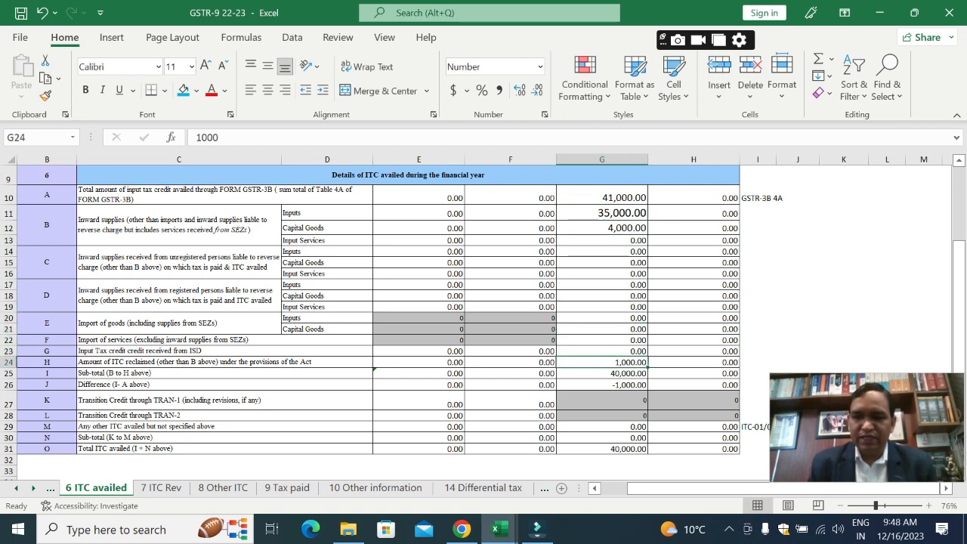
pyautogui.write('0')
pyautogui.press('Return')
# Step: Review the 6B amounts and the Integrated Tax formulas for the 6I sub-total and the 6J difference
pyautogui.press('Up')
pyautogui.press('Up')
pyautogui.press('Up')
pyautogui.press('Up')
pyautogui.press('Up')
pyautogui.press('Up')
pyautogui.press('Up')
pyautogui.press('Up')
pyautogui.press('Up')
pyautogui.press('Up')
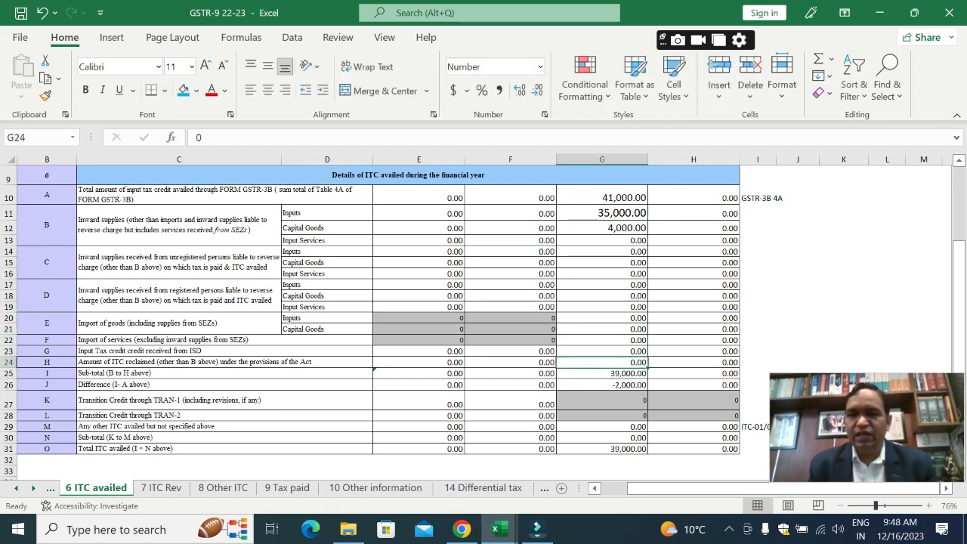
pyautogui.press('Up')
pyautogui.press('Up')
pyautogui.press('Up')
pyautogui.press('Down')
pyautogui.press('Down')
pyautogui.press('Down')
pyautogui.press('Down')
pyautogui.press('Down')
pyautogui.press('Down')
pyautogui.press('Down')
pyautogui.press('Down')
pyautogui.press('Down')
pyautogui.press('Down')
pyautogui.press('Down')
pyautogui.press('Down')
pyautogui.press('Down')
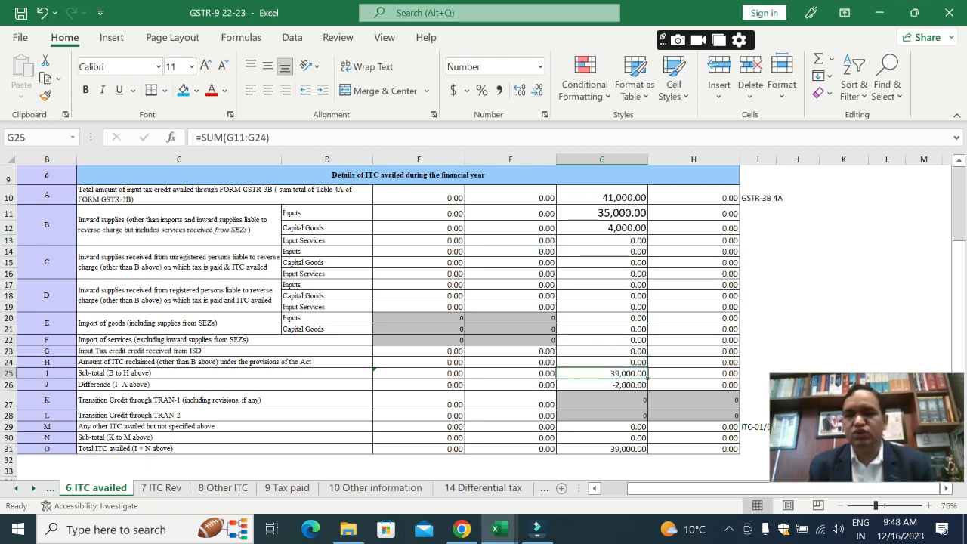
pyautogui.press('Down')
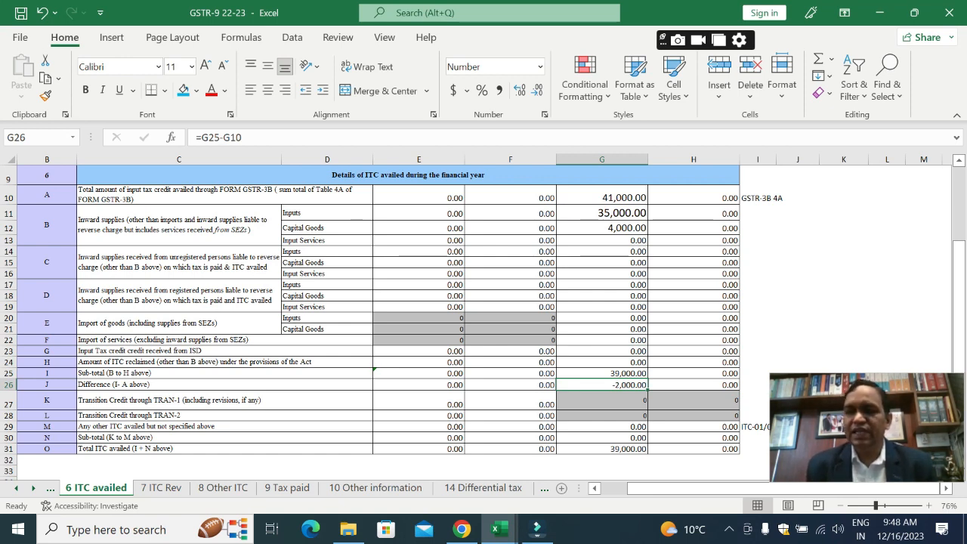
pyautogui.press('Up')
pyautogui.press('Up')
pyautogui.press('Up')
pyautogui.press('Up')
pyautogui.press('Up')
pyautogui.press('Up')
pyautogui.press('Up')
pyautogui.press('Up')
pyautogui.press('Up')
pyautogui.press('Up')
pyautogui.press('Up')
pyautogui.press('Up')
pyautogui.press('Up')
pyautogui.press('Up')
pyautogui.press('Up')
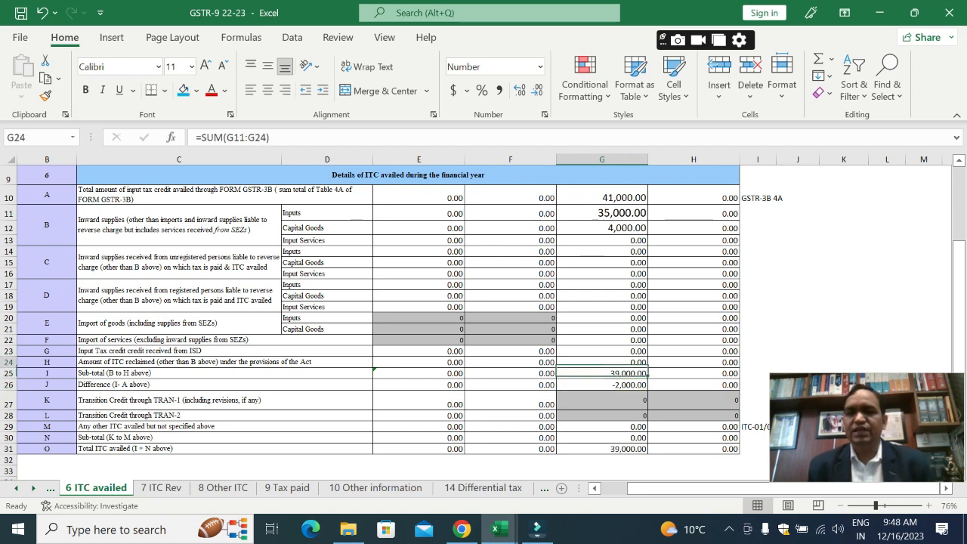
# Step: On the 7 ITC Rev sheet, set the Integrated Tax for Other reversals in F17 to 0
pyautogui.hotkey('shift', 'Down')
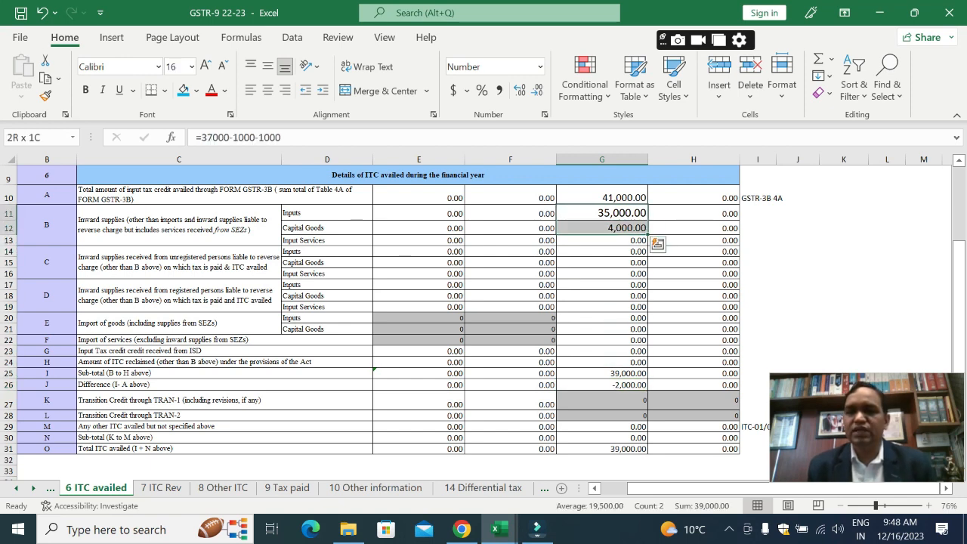
pyautogui.hotkey('ctrl', 'pagedown')
pyautogui.press('Up')
pyautogui.press('Up')
pyautogui.press('Up')
pyautogui.press('Up')
pyautogui.press('Up')
pyautogui.press('Up')
pyautogui.press('Up')
pyautogui.press('Up')
pyautogui.press('Up')
pyautogui.press('Up')
pyautogui.press('Up')
pyautogui.press('Up')
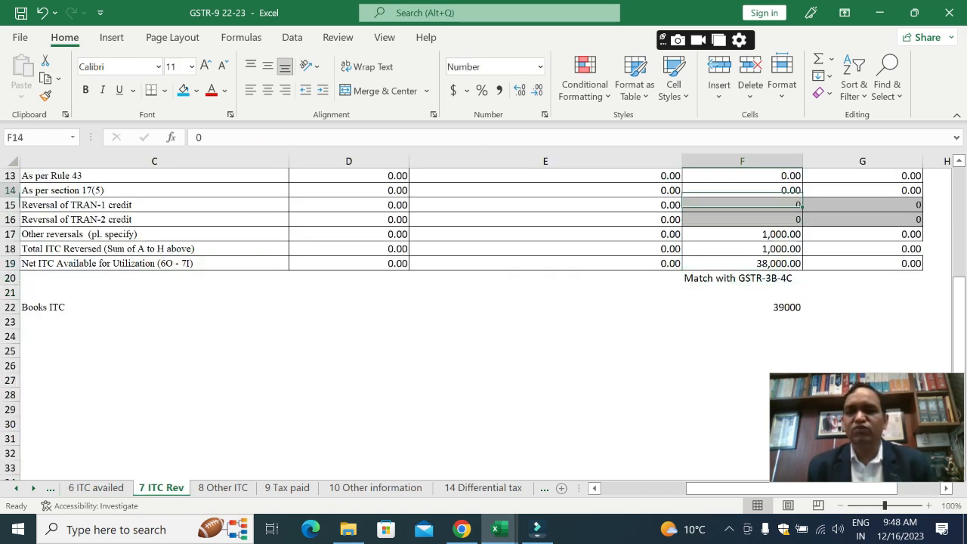
pyautogui.press('Down')
pyautogui.press('Down')
pyautogui.press('Down')
pyautogui.press('Down')
pyautogui.press('Down')
pyautogui.press('Down')
pyautogui.press('Down')
pyautogui.press('Down')
pyautogui.press('Down')
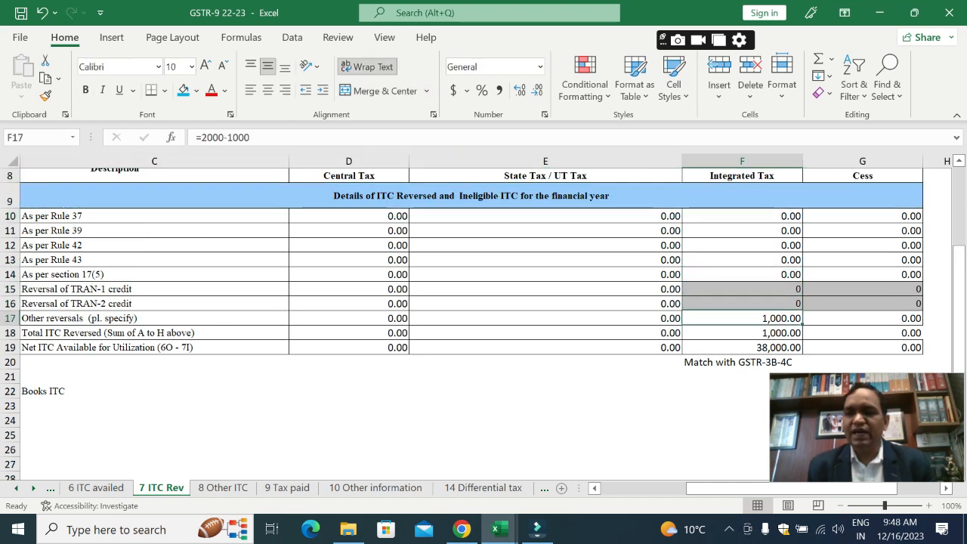
pyautogui.press('F2')
pyautogui.press('Escape')
pyautogui.write('0')
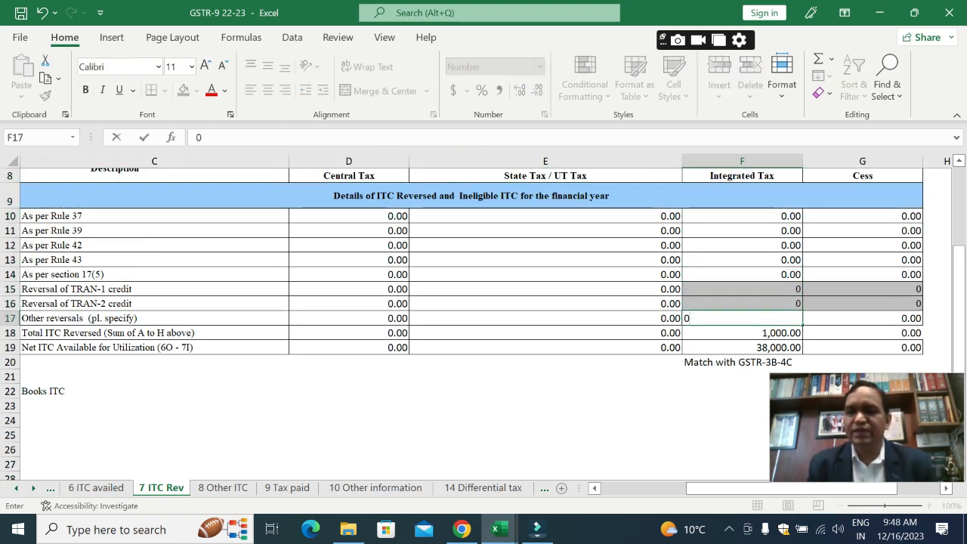
pyautogui.press('Return')
# Step: Compare the Integrated Tax for net ITC available for utilization with the GSTR-3B 4C note and the Books ITC amount below
pyautogui.press('Down')
pyautogui.press('Down')
pyautogui.press('Down')
pyautogui.press('Down')
pyautogui.press('Down')
pyautogui.press('Down')
pyautogui.press('Down')
pyautogui.press('Down')
pyautogui.press('Down')
pyautogui.press('Down')
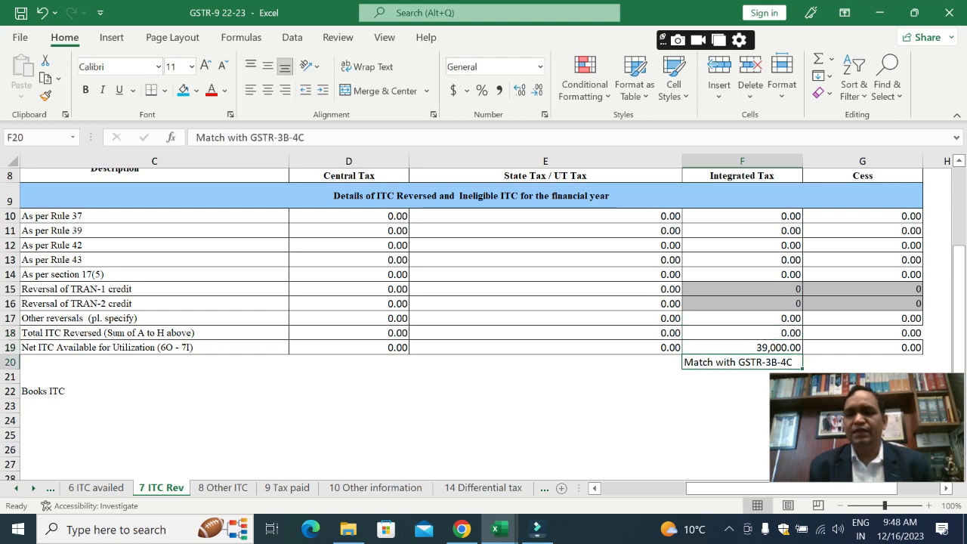
pyautogui.press('Down')
pyautogui.press('Down')
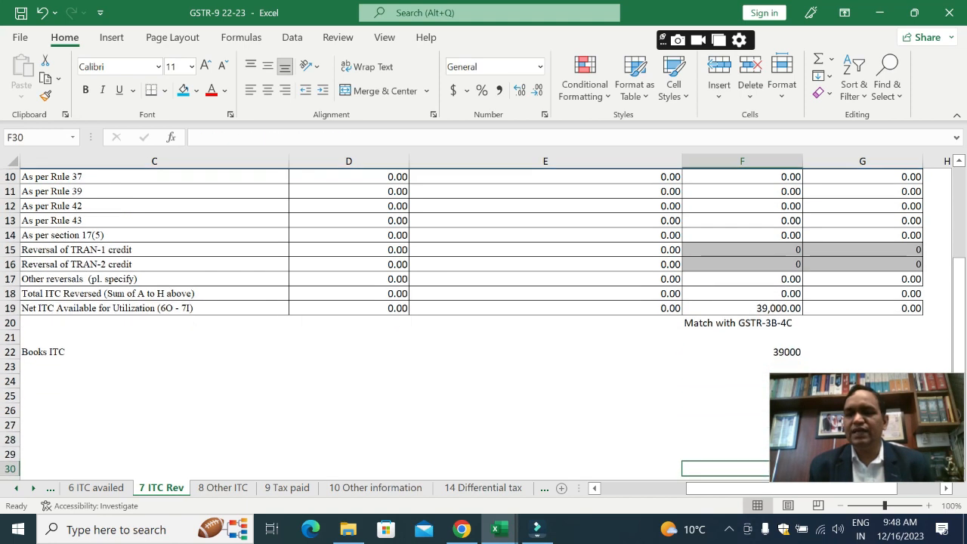
pyautogui.press('Up')
pyautogui.press('Up')
pyautogui.press('Up')
pyautogui.press('Up')
pyautogui.press('Up')
pyautogui.press('Up')
pyautogui.press('Up')
pyautogui.press('Up')
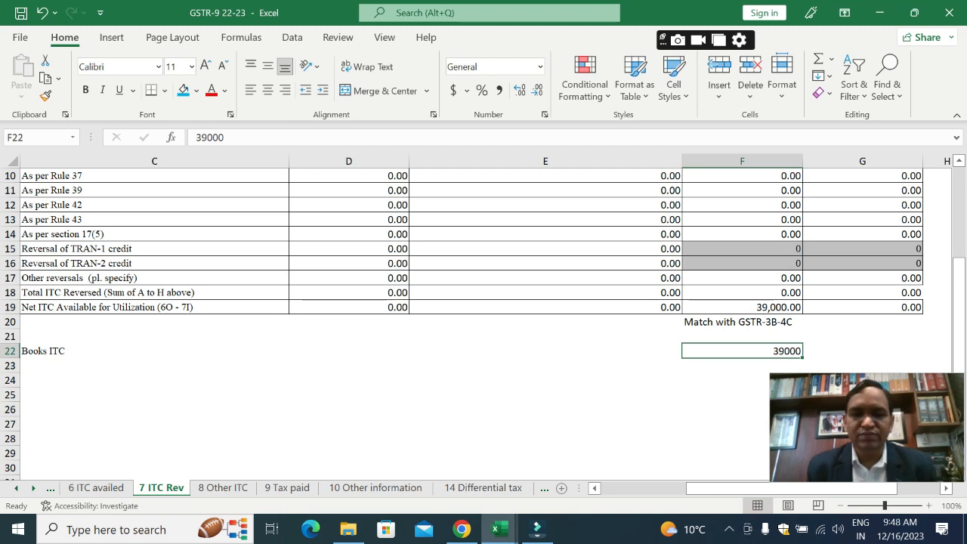
# Step: On the 8 Other ITC sheet, review Integrated Tax from the Difference [A-(B+C)] row down to the ITC Reclaimed and Credit Note lines
pyautogui.hotkey('ctrl', 'pagedown')
pyautogui.press('Down')
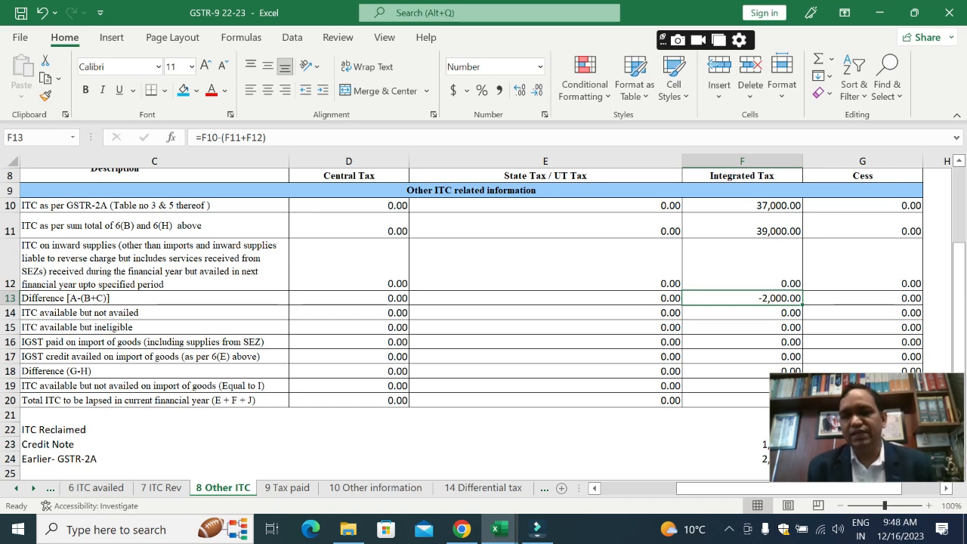
pyautogui.press('Down')
pyautogui.press('Down')
pyautogui.press('Down')
pyautogui.press('Down')
pyautogui.press('Down')
pyautogui.press('Down')
pyautogui.press('Down')
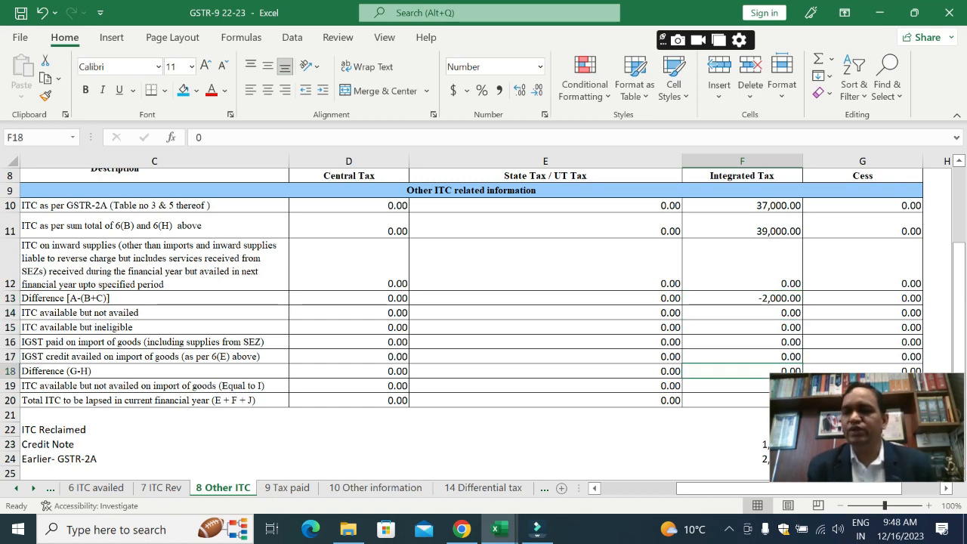
pyautogui.press('Down')
pyautogui.press('Down')
pyautogui.press('Down')
pyautogui.press('Down')
pyautogui.press('Down')
pyautogui.press('Down')
pyautogui.press('Down')
pyautogui.press('Down')
pyautogui.press('Down')
pyautogui.press('Down')
pyautogui.press('Down')
pyautogui.press('Down')
pyautogui.press('Up')
pyautogui.press('Up')
pyautogui.press('Up')
pyautogui.press('Up')
pyautogui.press('Up')
pyautogui.press('Up')
pyautogui.press('Up')
pyautogui.press('Up')
pyautogui.press('Up')
pyautogui.press('Up')
pyautogui.press('Up')
pyautogui.press('Up')
pyautogui.press('Up')
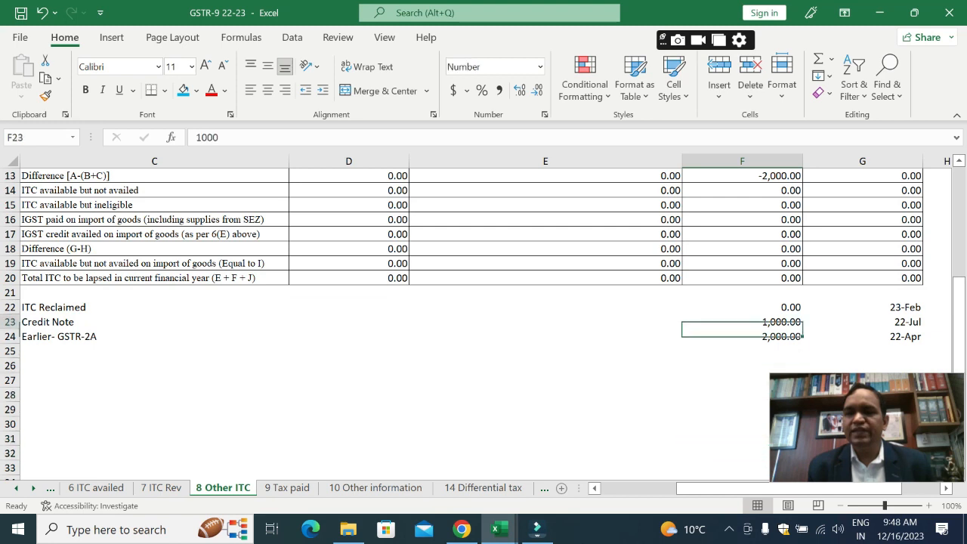
# Step: Set the Credit Note amount in F23, below the Table 8 rows, to 0
pyautogui.press('Down')
pyautogui.press('Down')
pyautogui.press('Down')
pyautogui.press('Down')
pyautogui.press('Down')
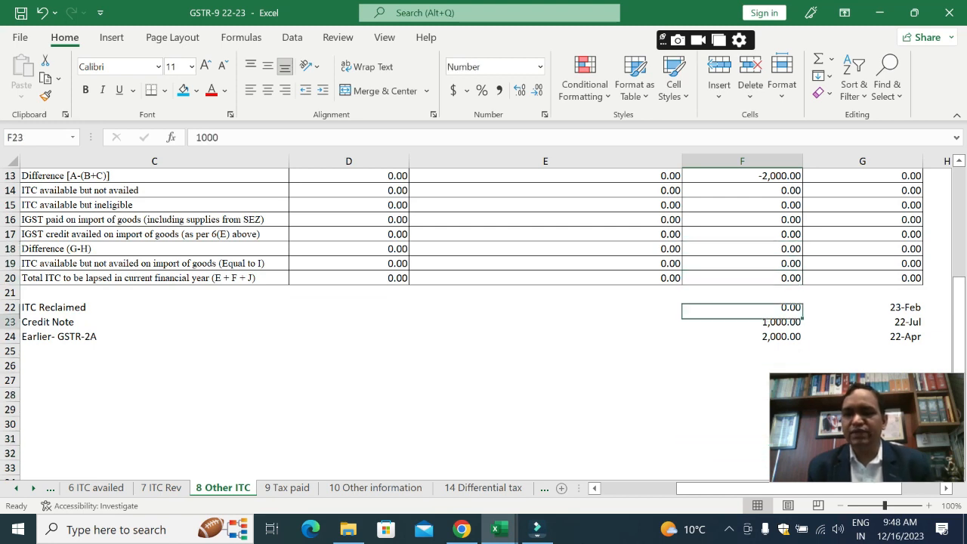
pyautogui.press('Up')
pyautogui.write('0')
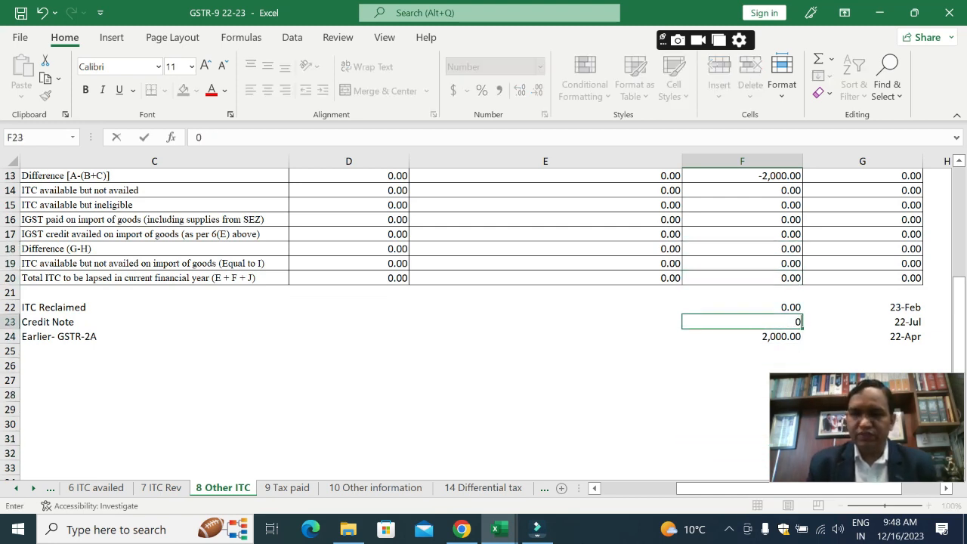
pyautogui.press('Return')
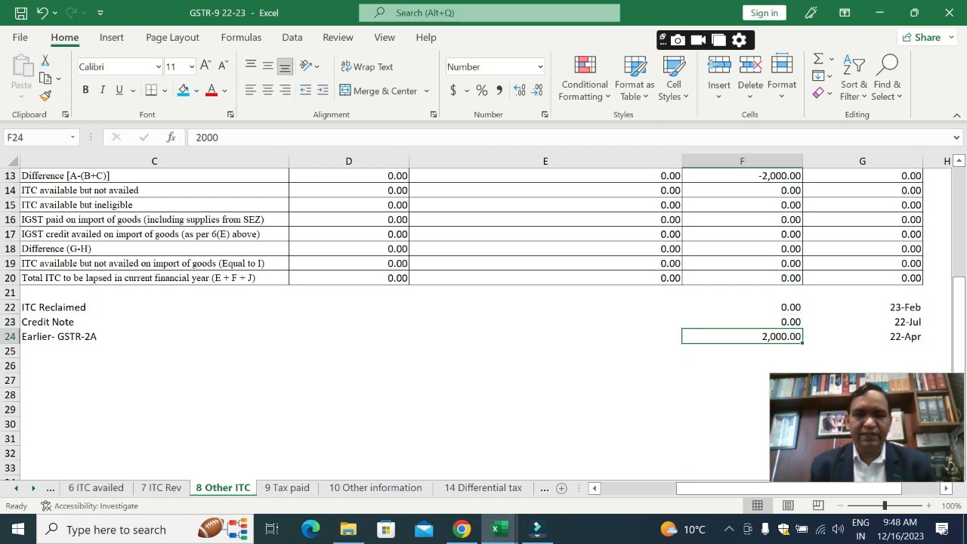
# Step: Review the Table 8 Integrated Tax from the ITC Reclaimed line up to 8C and back down through the difference and lapse rows
pyautogui.press('Up')
pyautogui.press('Up')
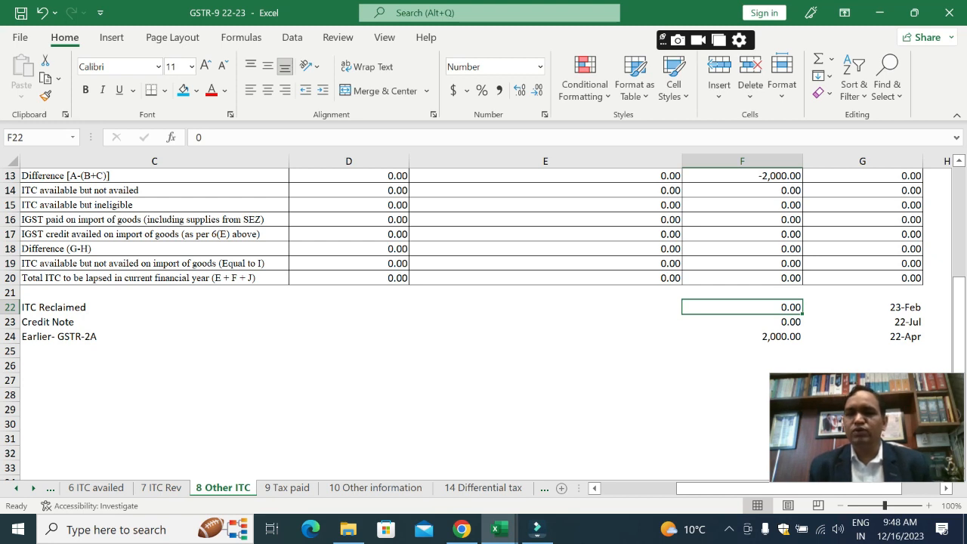
pyautogui.press('Up')
pyautogui.press('Up')
pyautogui.press('Up')
pyautogui.press('Up')
pyautogui.press('Up')
pyautogui.press('Up')
pyautogui.press('Up')
pyautogui.press('Up')
pyautogui.press('Up')
pyautogui.press('Up')
pyautogui.press('Up')
pyautogui.press('Down')
pyautogui.press('Down')
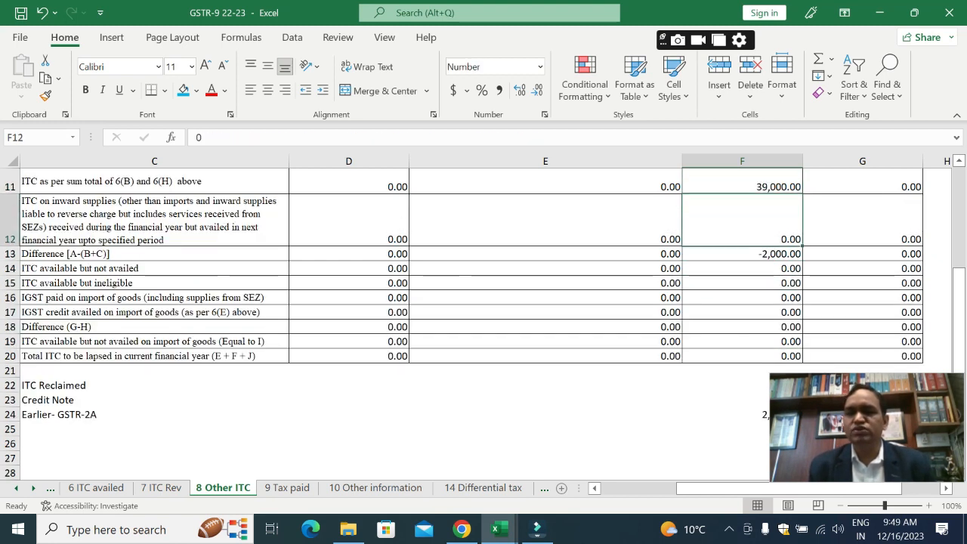
pyautogui.press('Down')
pyautogui.press('Down')
pyautogui.press('Down')
pyautogui.press('Down')
pyautogui.press('Down')
pyautogui.press('Down')
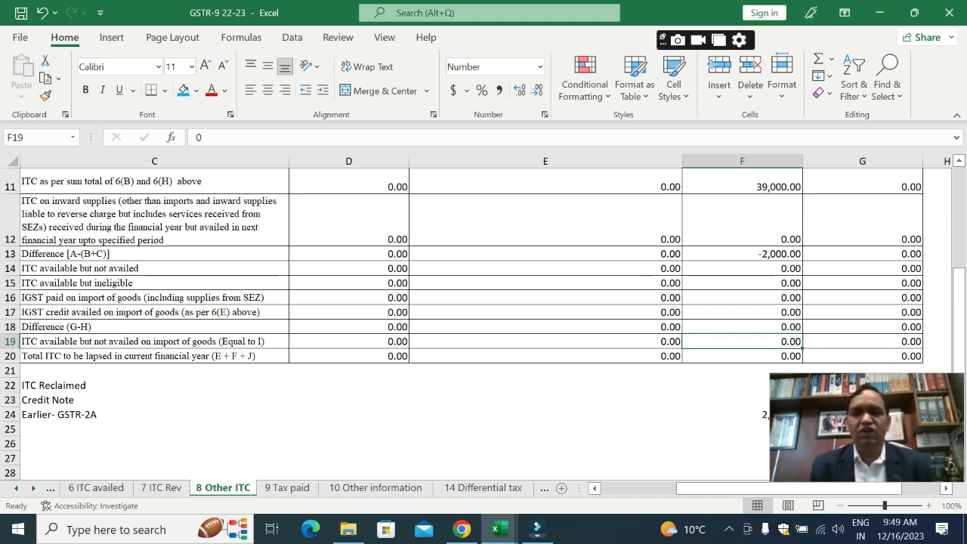
# Step: Go back over the 6B amounts on 6 ITC availed and the Integrated Tax reversal rows on 7 ITC Rev
pyautogui.hotkey('ctrl', 'pageup')
pyautogui.press('Up')
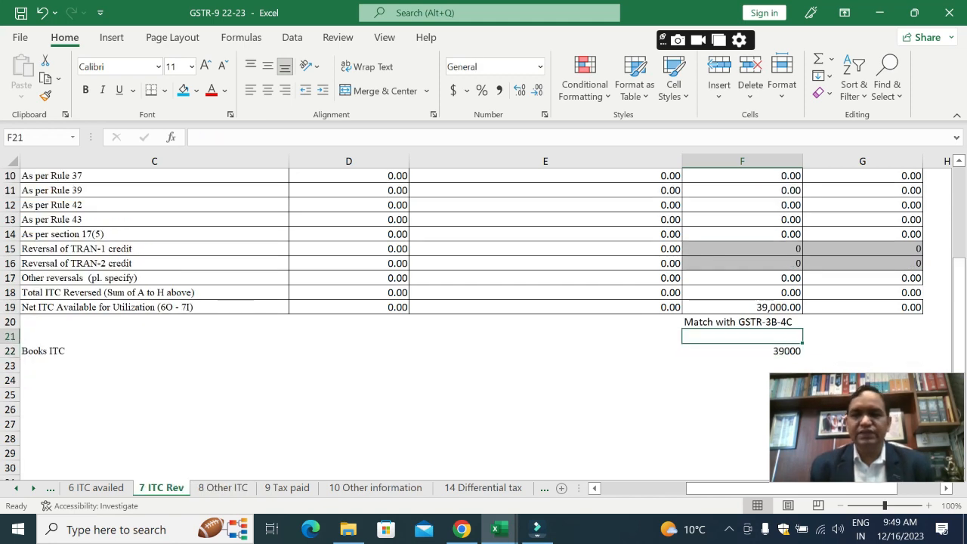
pyautogui.hotkey('ctrl', 'pageup')
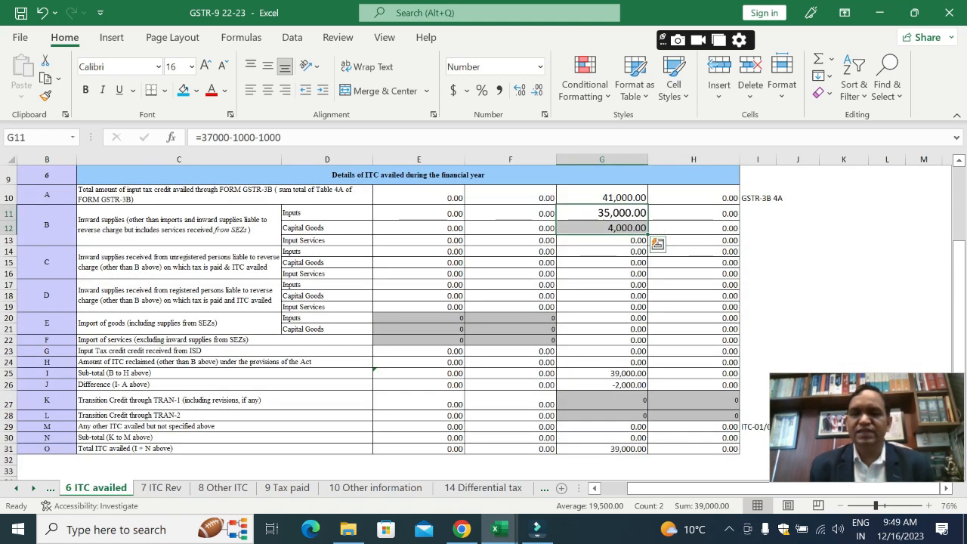
pyautogui.hotkey('ctrl', 'pagedown')
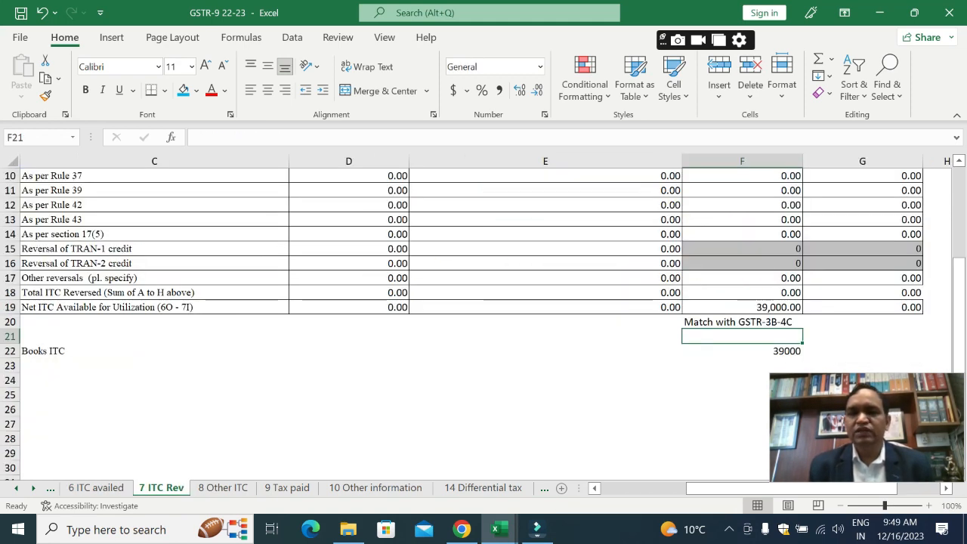
pyautogui.press('Up')
pyautogui.press('Up')
pyautogui.press('Up')
pyautogui.press('Up')
pyautogui.press('Up')
pyautogui.press('Up')
pyautogui.press('Up')
pyautogui.press('Up')
pyautogui.press('Up')
pyautogui.press('Up')
pyautogui.press('Up')
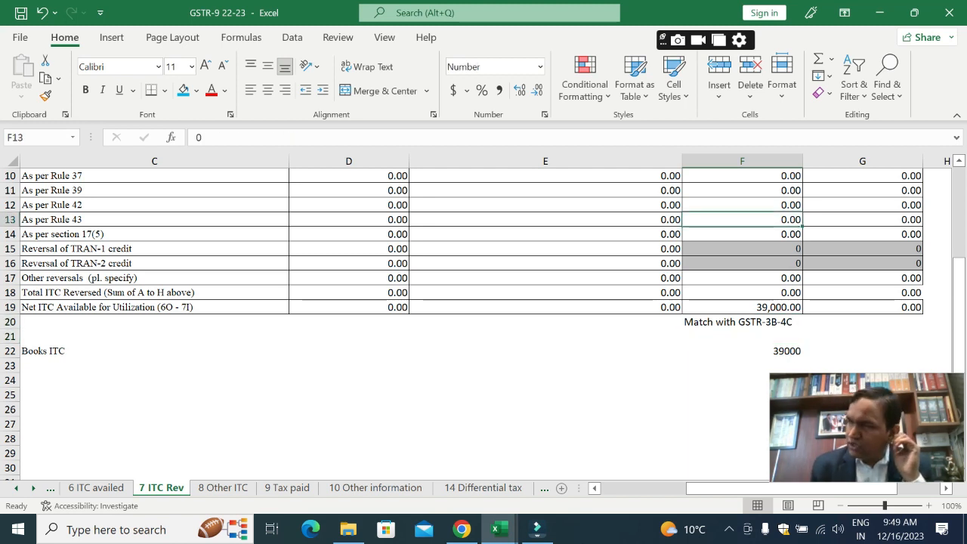
# Step: Return to the 8 Other ITC sheet and examine the Integrated Tax formula for Difference [A-(B+C)] in F13
pyautogui.hotkey('ctrl', 'pagedown')
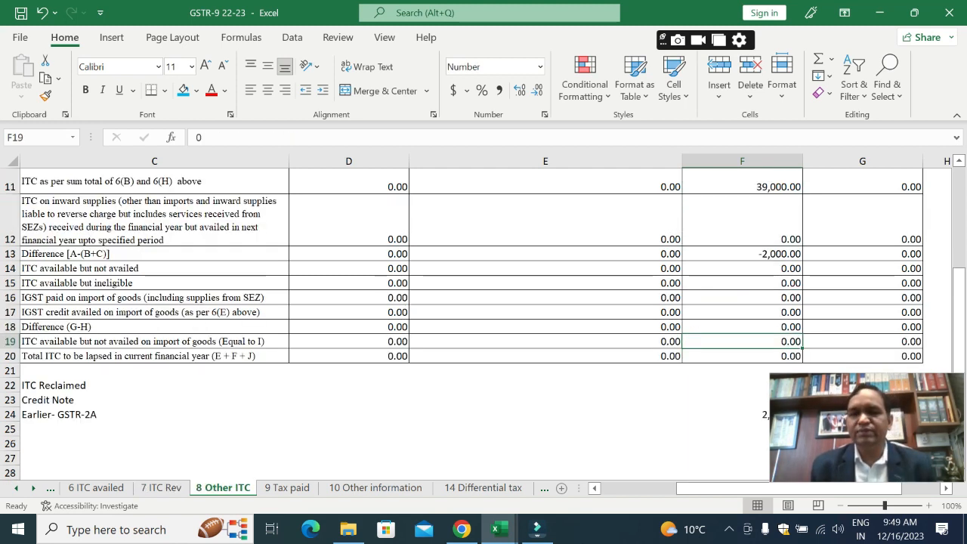
pyautogui.press('Up')
pyautogui.press('Up')
pyautogui.press('Up')
pyautogui.press('Up')
pyautogui.press('Up')
pyautogui.press('Up')
pyautogui.press('Up')
pyautogui.press('Up')
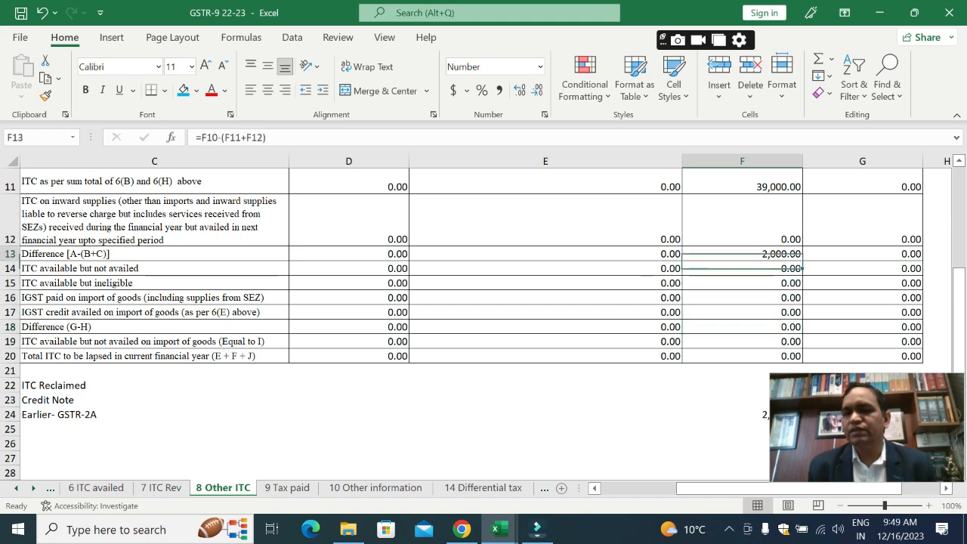
pyautogui.press('Down')
pyautogui.press('Down')
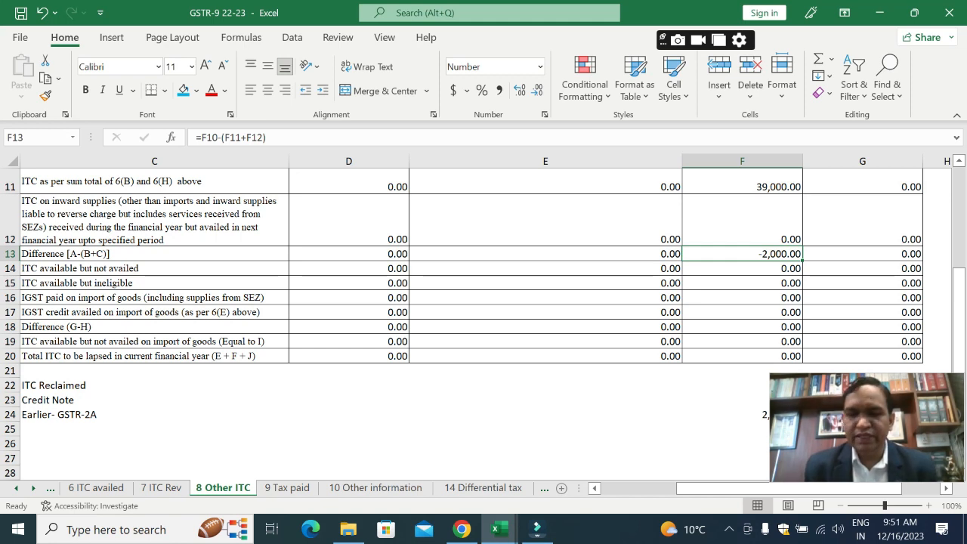
# Step: Go to the 14 Differential tax sheet and view the payable amount for Integrated Tax in D9
pyautogui.hotkey('ctrl', 'pagedown')
pyautogui.hotkey('ctrl', 'pagedown')
pyautogui.hotkey('ctrl', 'pagedown')
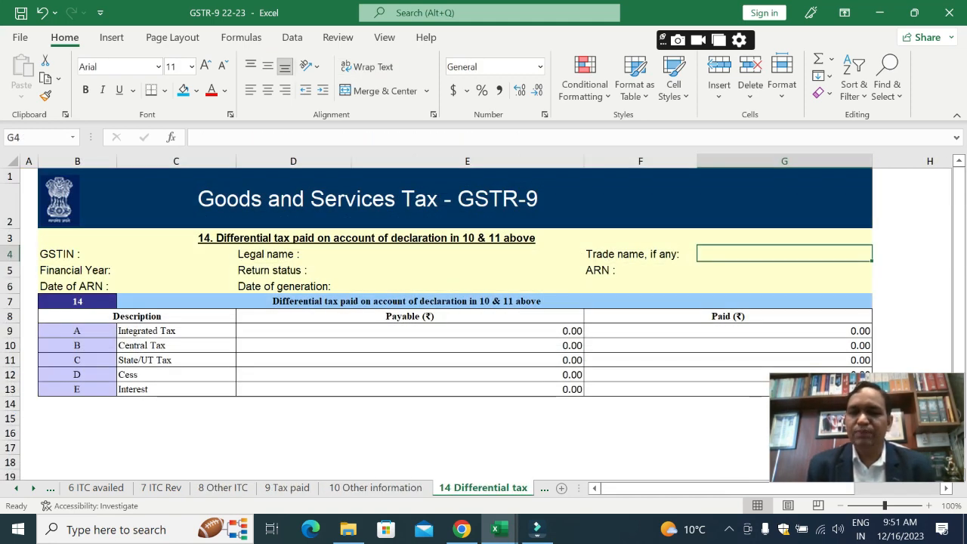
pyautogui.press('Down')
pyautogui.press('Down')
pyautogui.press('Down')
pyautogui.press('Down')
pyautogui.press('Down')
pyautogui.press('Left')
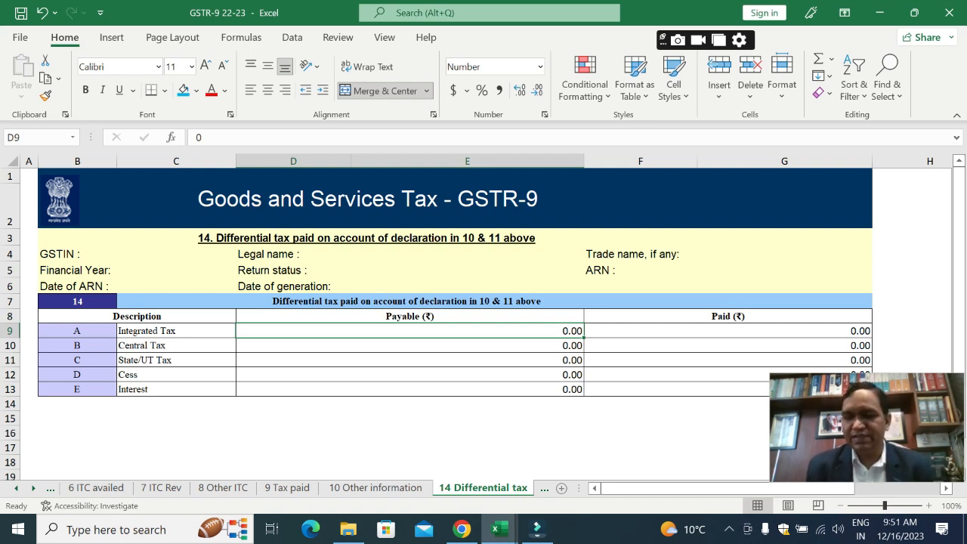
# Step: Look through the remaining sheets from 15 Demands n Refunds, 16 Comp Deemed Job worker and 17 HSN Outward to 19 Late fee
pyautogui.hotkey('ctrl', 'pagedown')
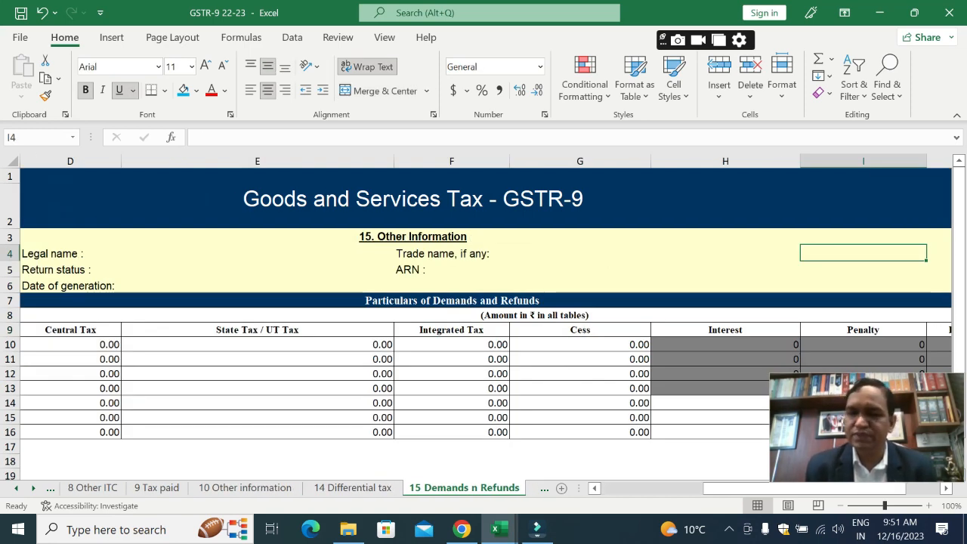
pyautogui.hotkey('ctrl', 'pagedown')
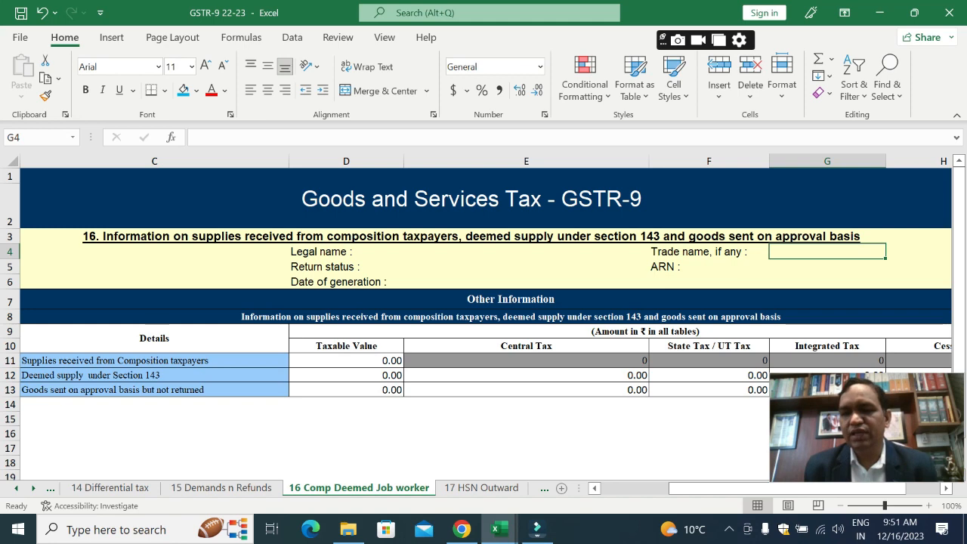
pyautogui.hotkey('ctrl', 'pagedown')
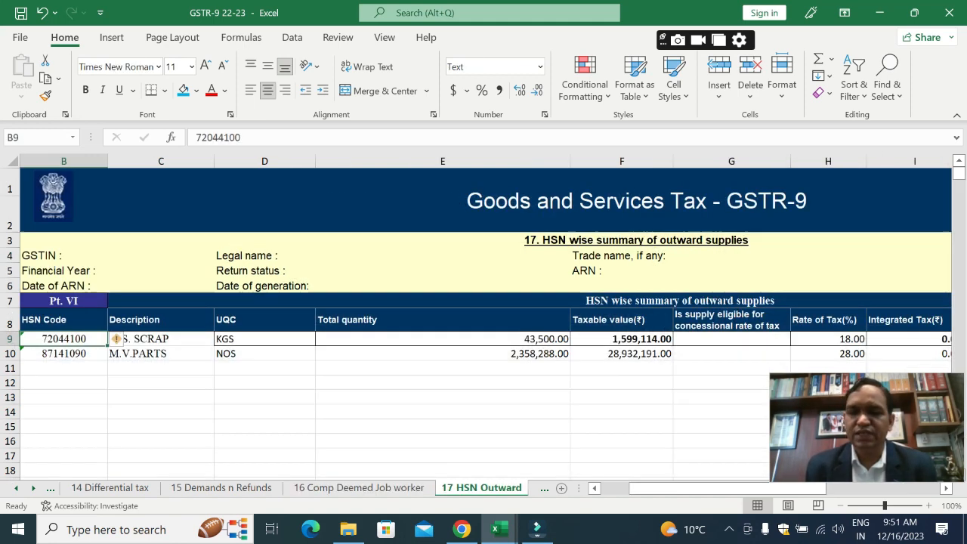
pyautogui.hotkey('ctrl', 'pagedown')
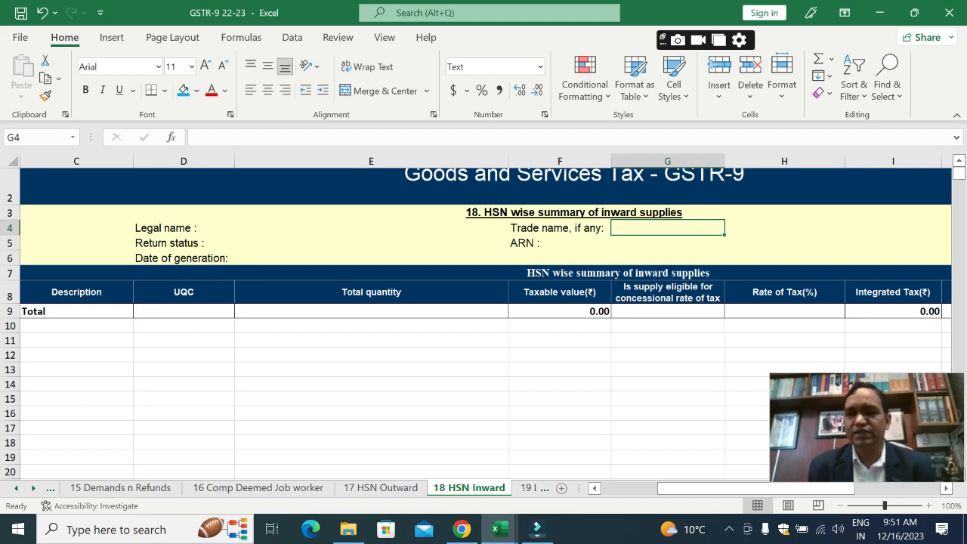
pyautogui.hotkey('ctrl', 'pagedown')
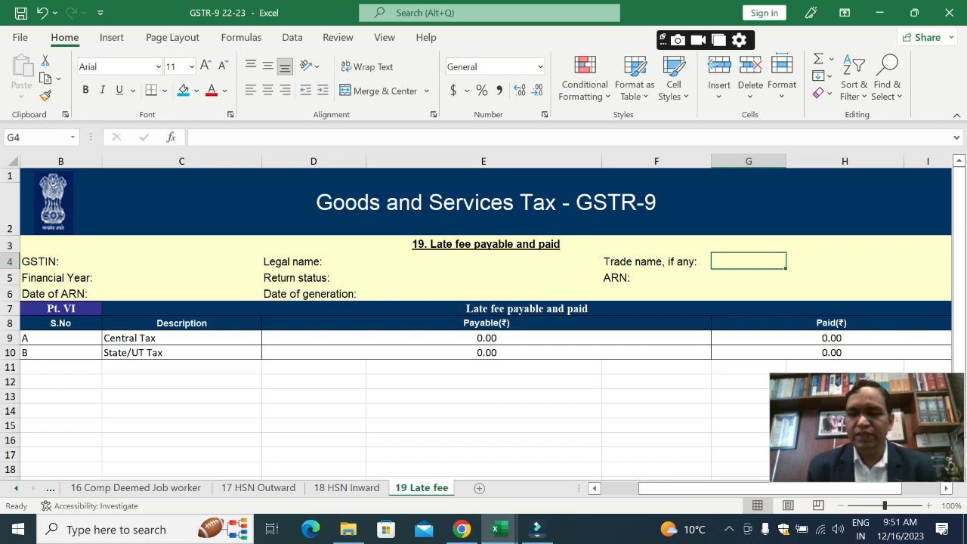
# Step: Look back through the HSN Inward, HSN Outward and Comp Deemed Job worker sheets to 15 Demands n Refunds
pyautogui.hotkey('ctrl', 'pageup')
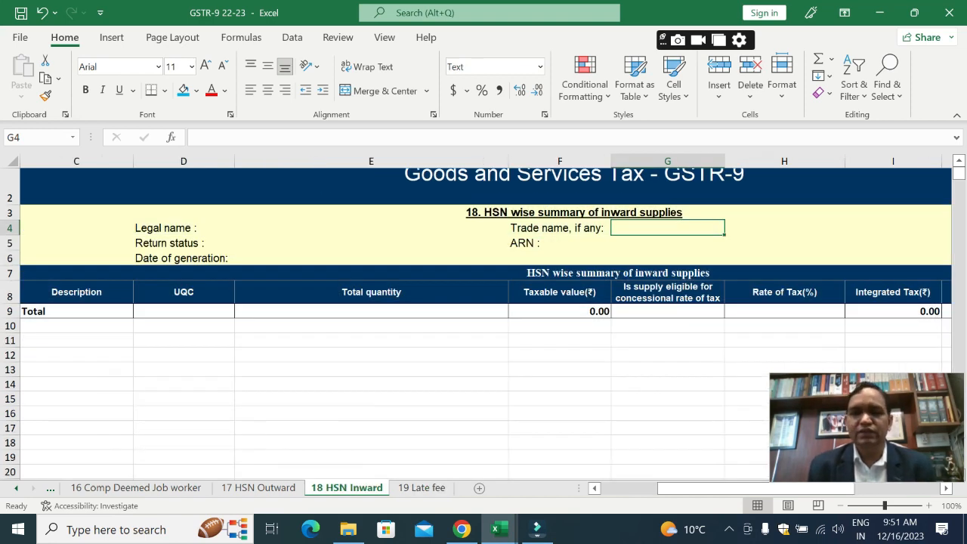
pyautogui.hotkey('ctrl', 'pageup')
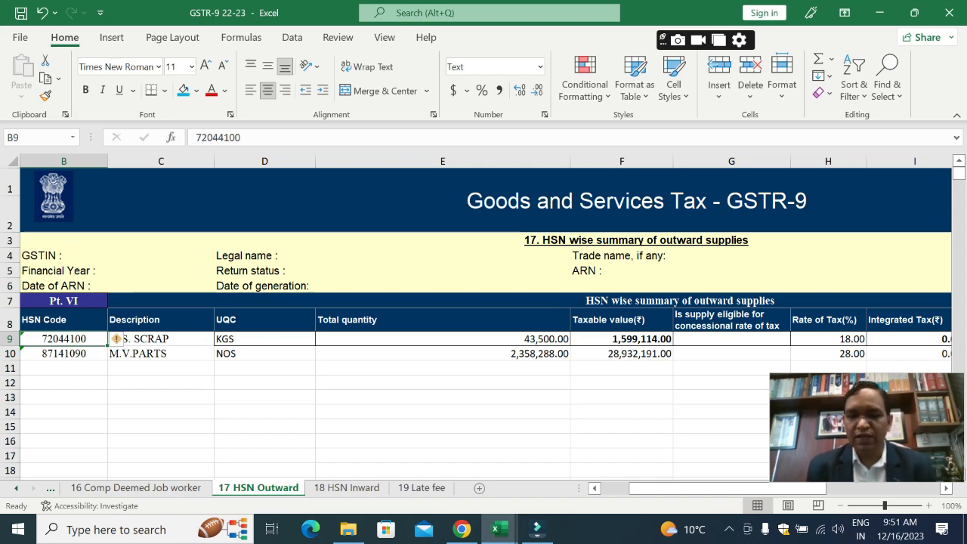
pyautogui.hotkey('ctrl', 'pageup')
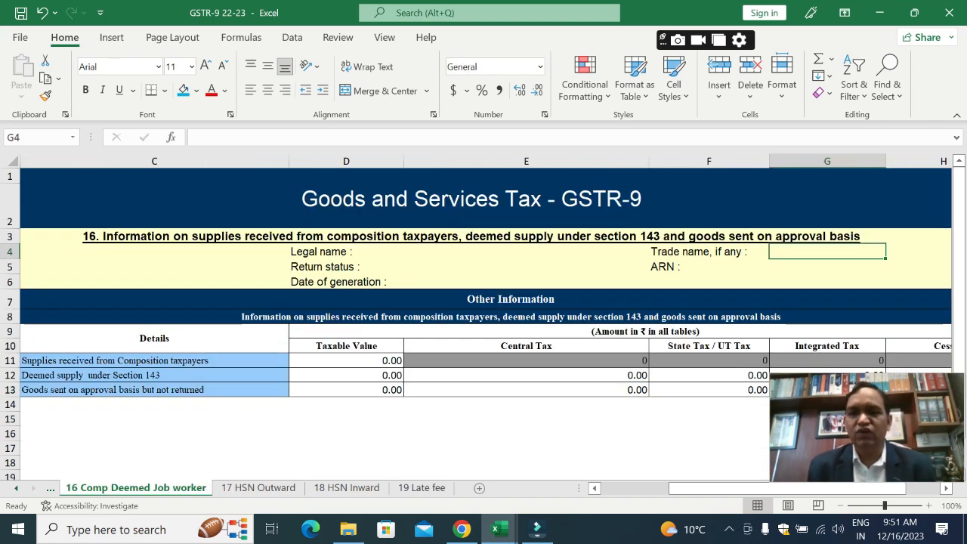
pyautogui.hotkey('ctrl', 'pageup')
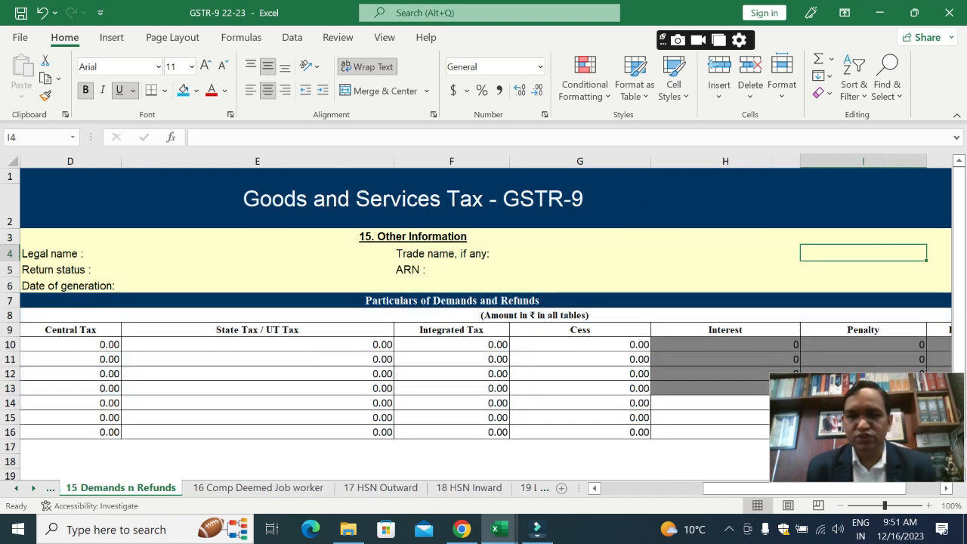